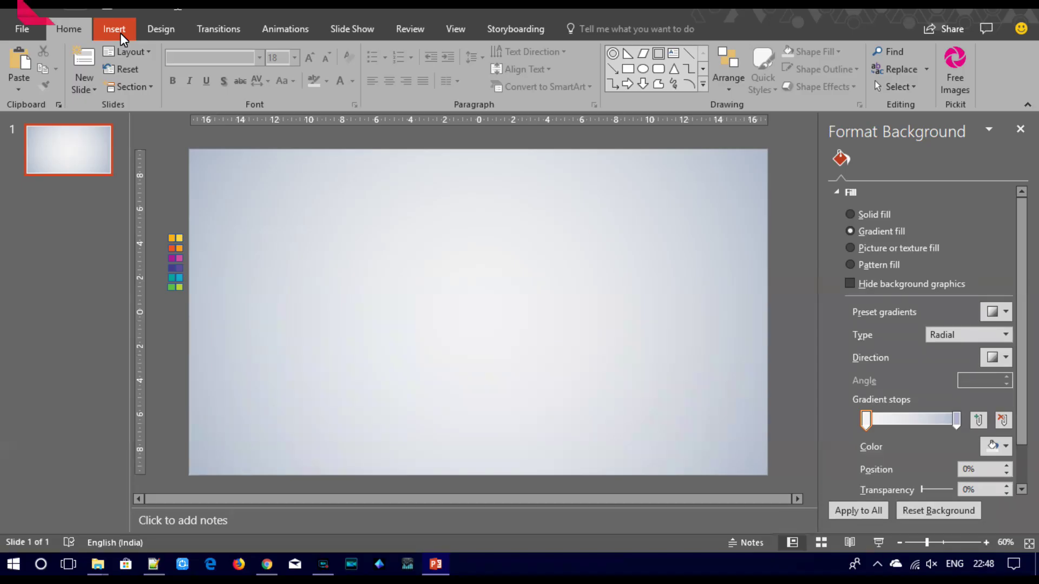
- Draw a rectangle on the left side of the slide
click(116, 30)
click(265, 86)
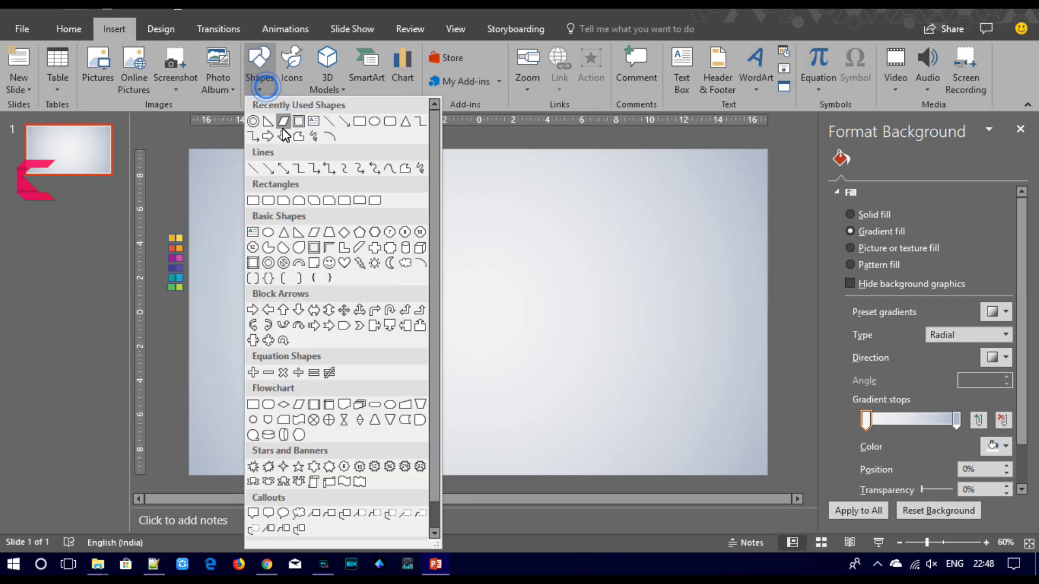
click(359, 120)
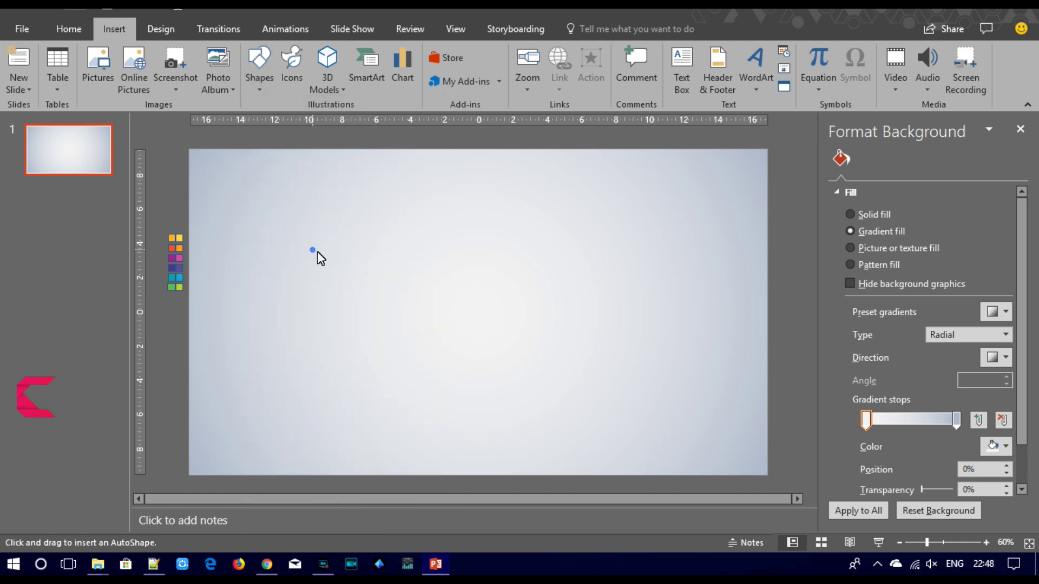
drag(312, 250, 396, 306)
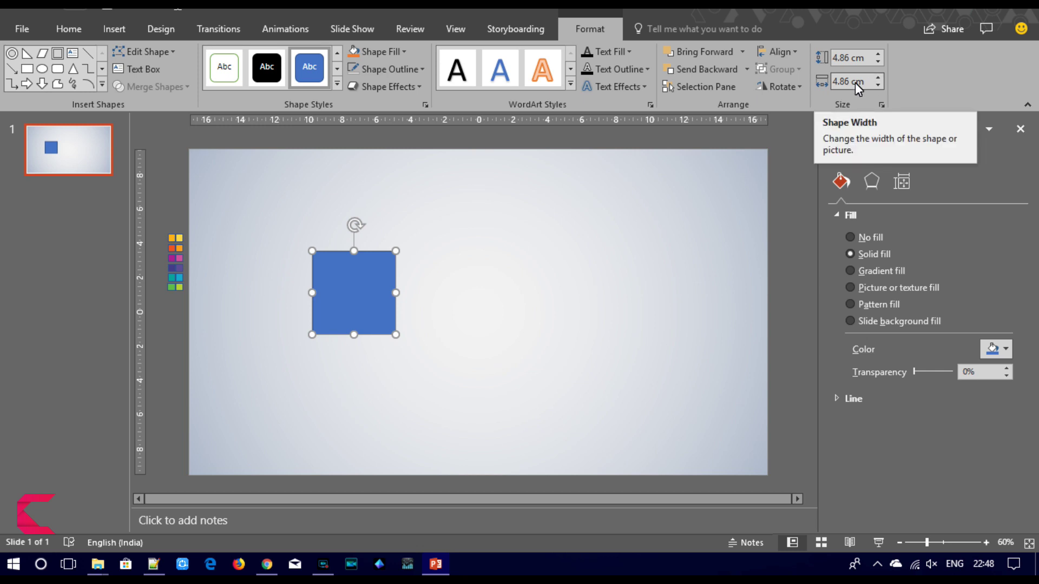
- Size the square to 5.65 cm by 5.65 cm and move it to the slide's left edge
click(854, 82)
text(5.645)
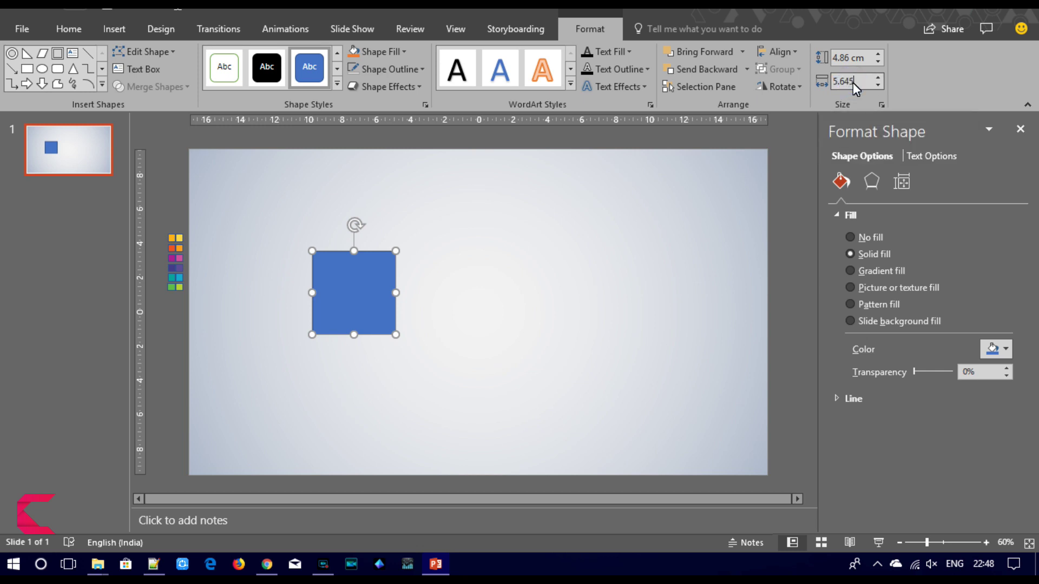
key(Return)
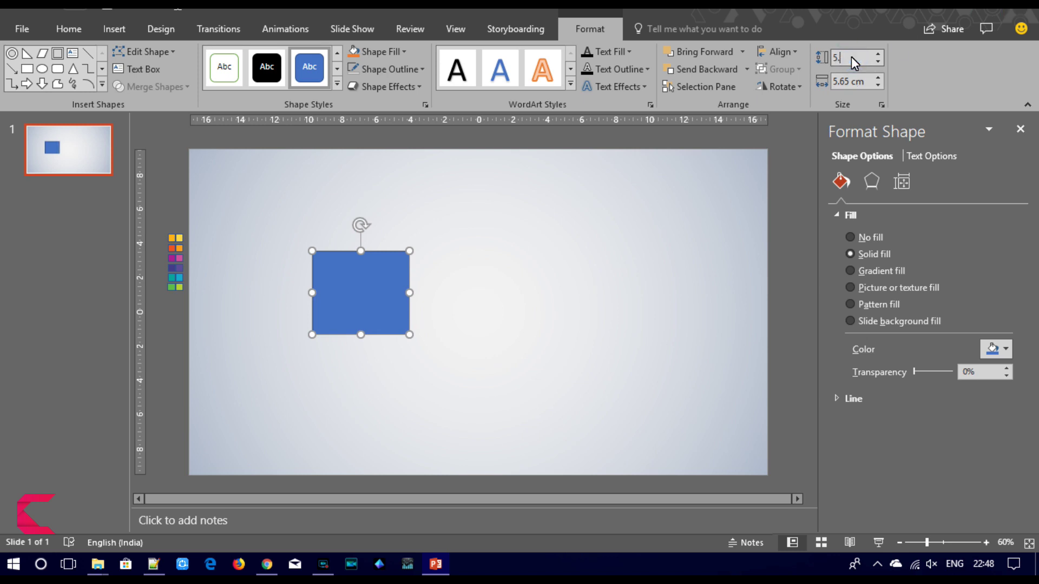
key(Return)
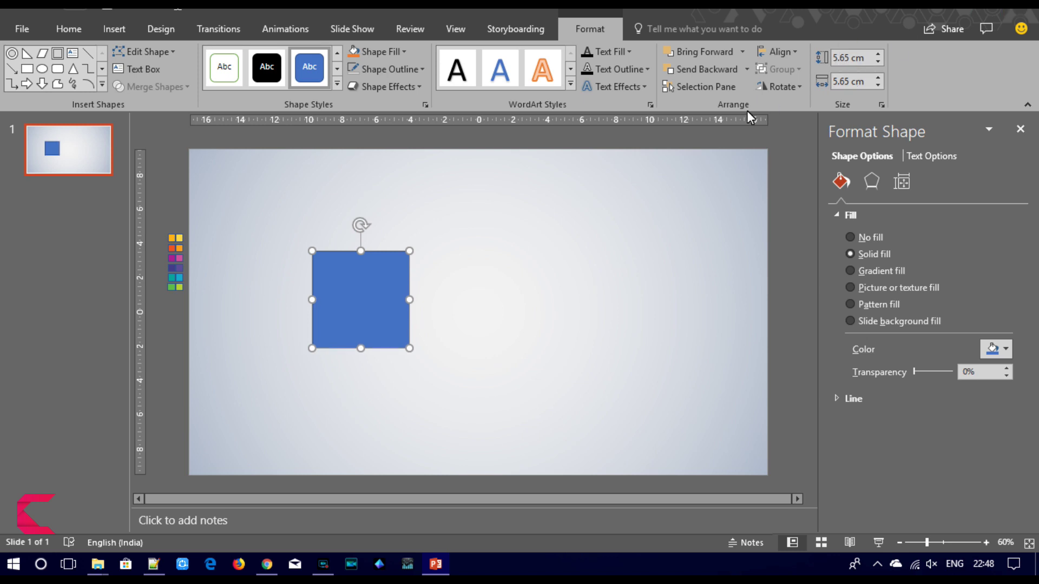
drag(382, 315, 261, 297)
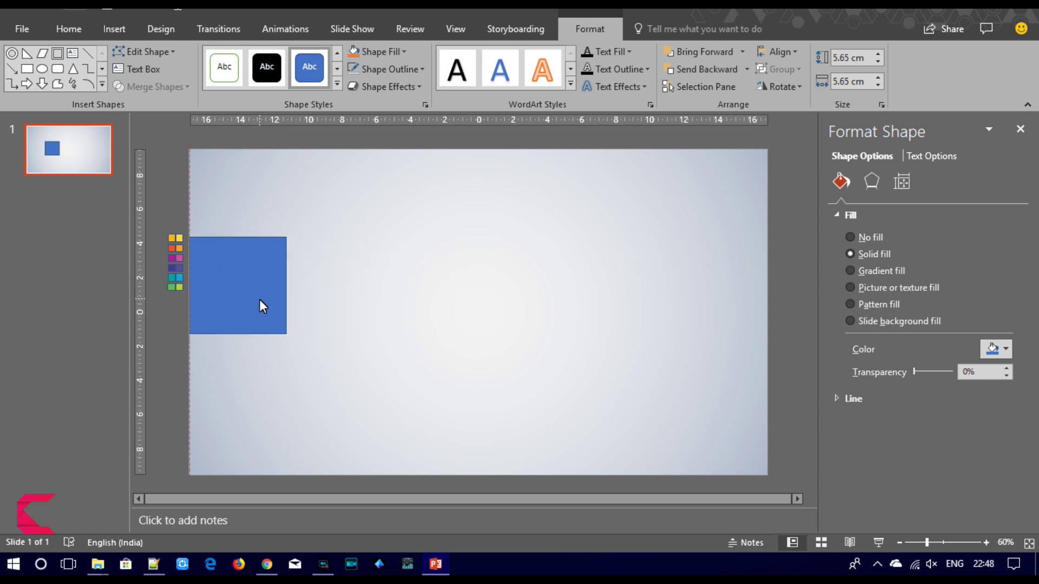
- Paste copies of the square, snapping each against the previous one across the slide
drag(261, 298, 247, 305)
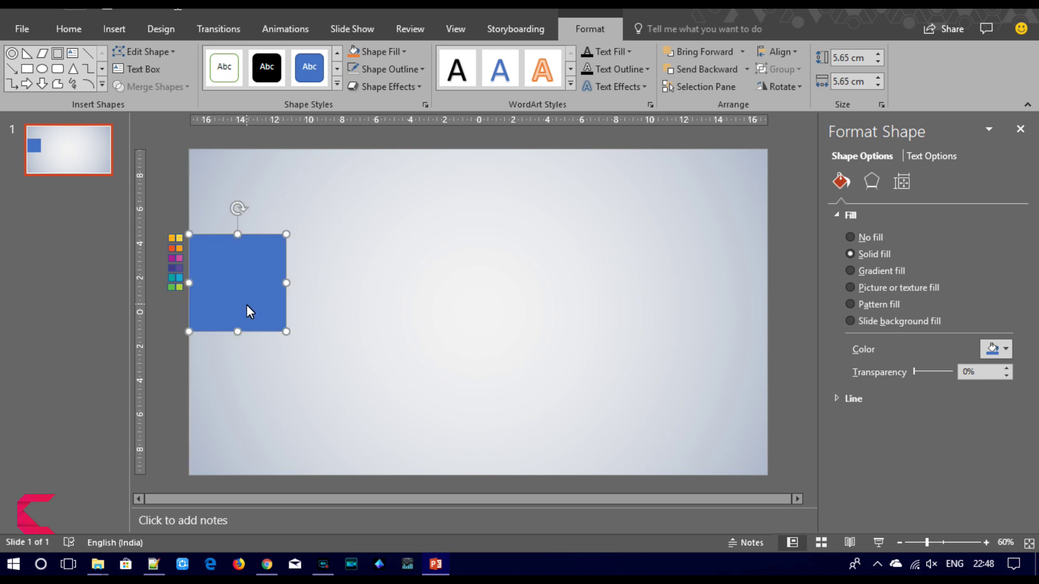
key(ctrl+v)
drag(246, 304, 432, 288)
key(ctrl+v)
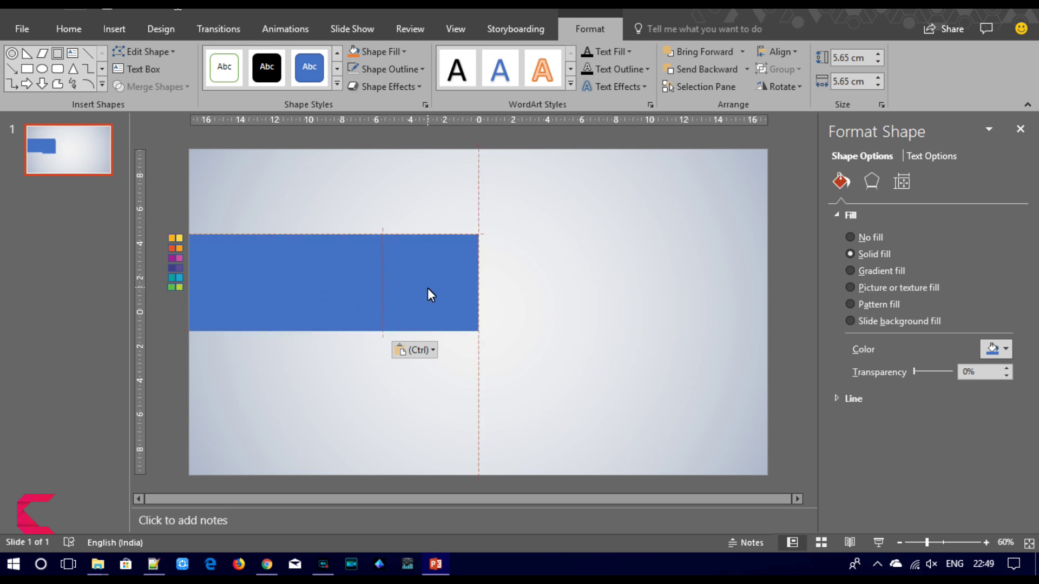
drag(432, 288, 703, 274)
key(ctrl+v)
key(ctrl+v)
key(ctrl+v)
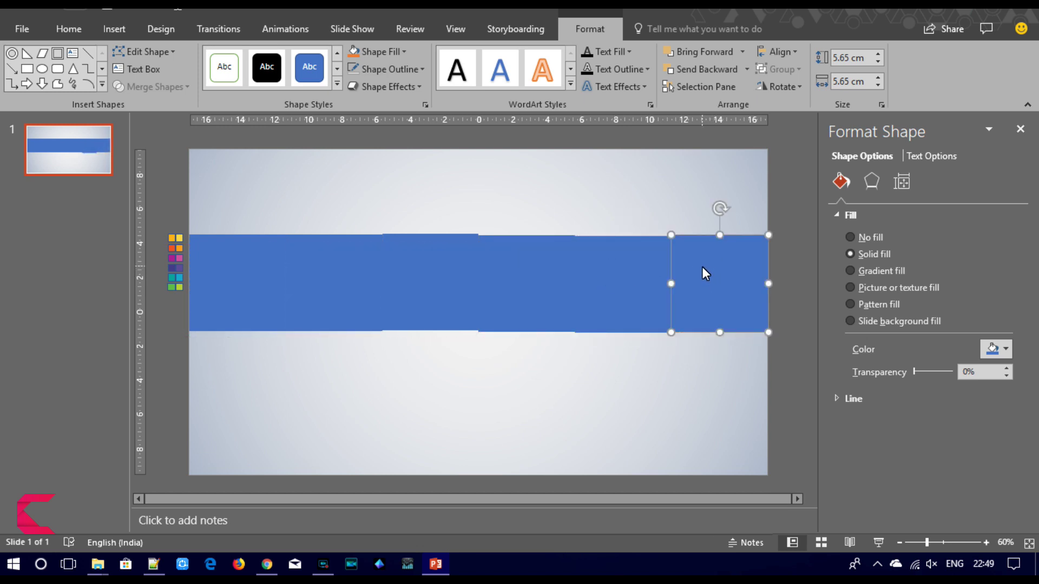
- Select all squares except the colour swatches and align their tops
key(ctrl+a)
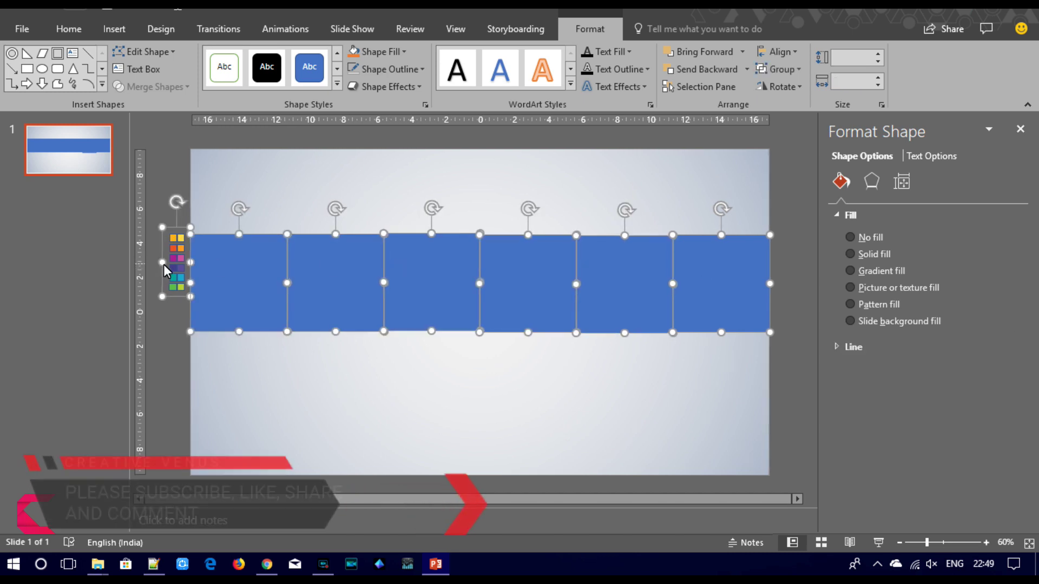
shift+click(163, 264)
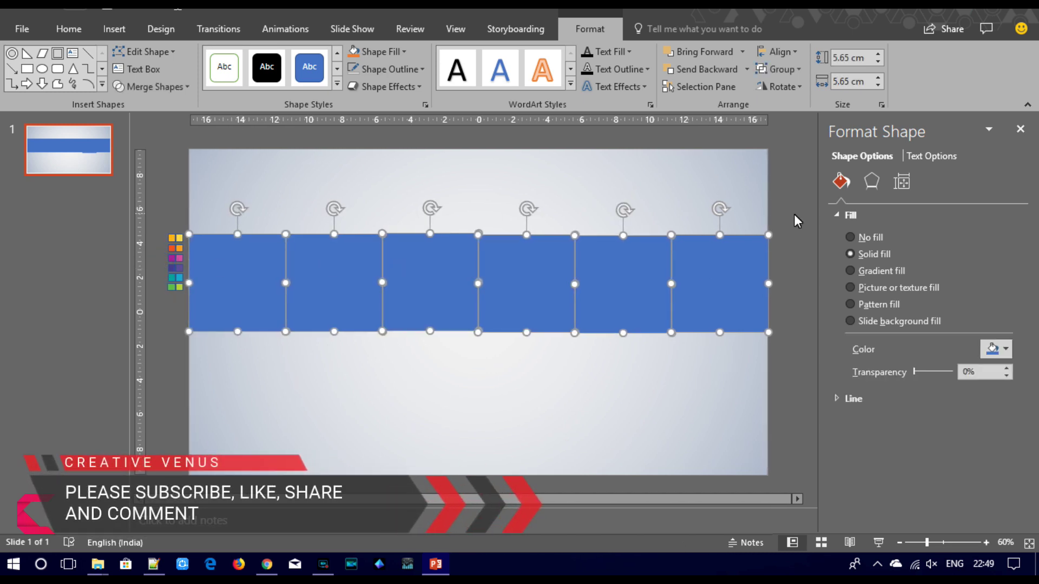
click(781, 45)
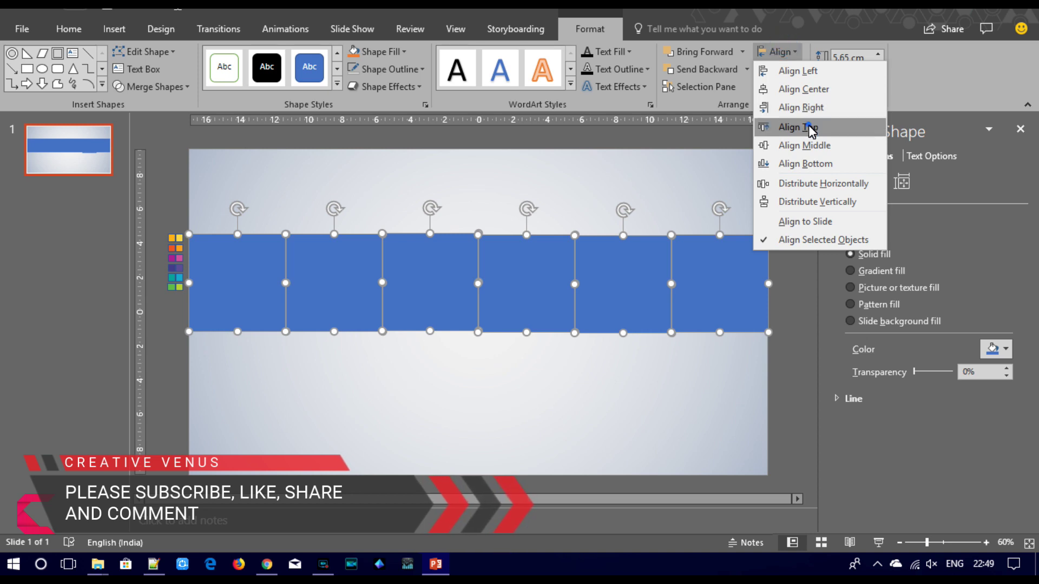
click(808, 126)
click(781, 51)
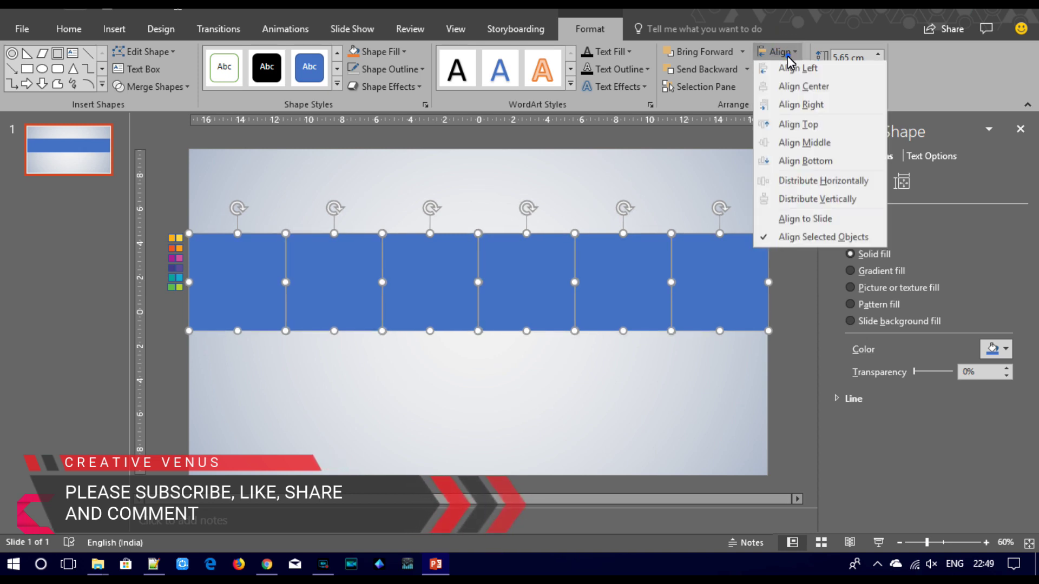
click(810, 184)
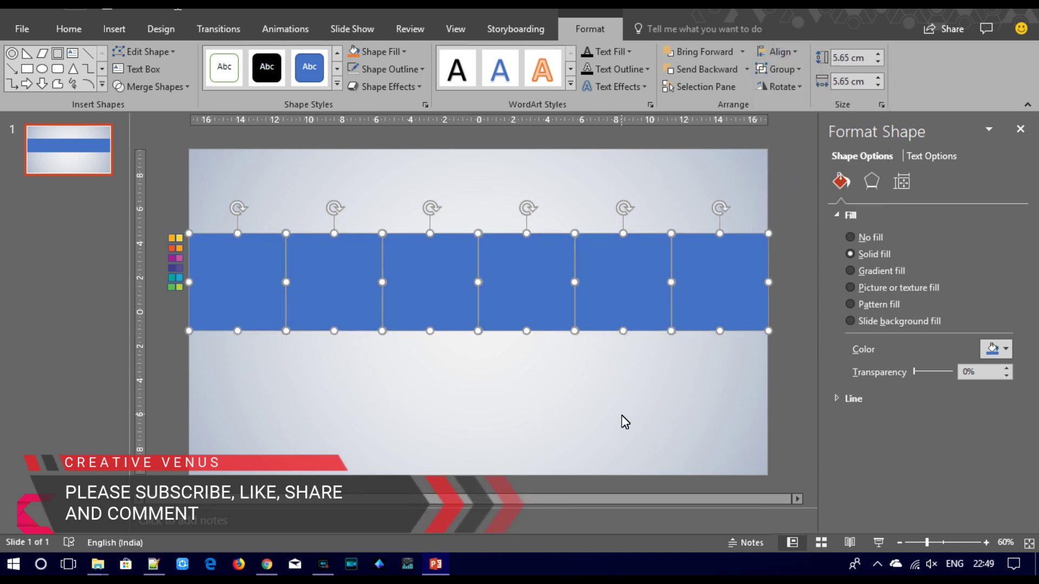
click(459, 372)
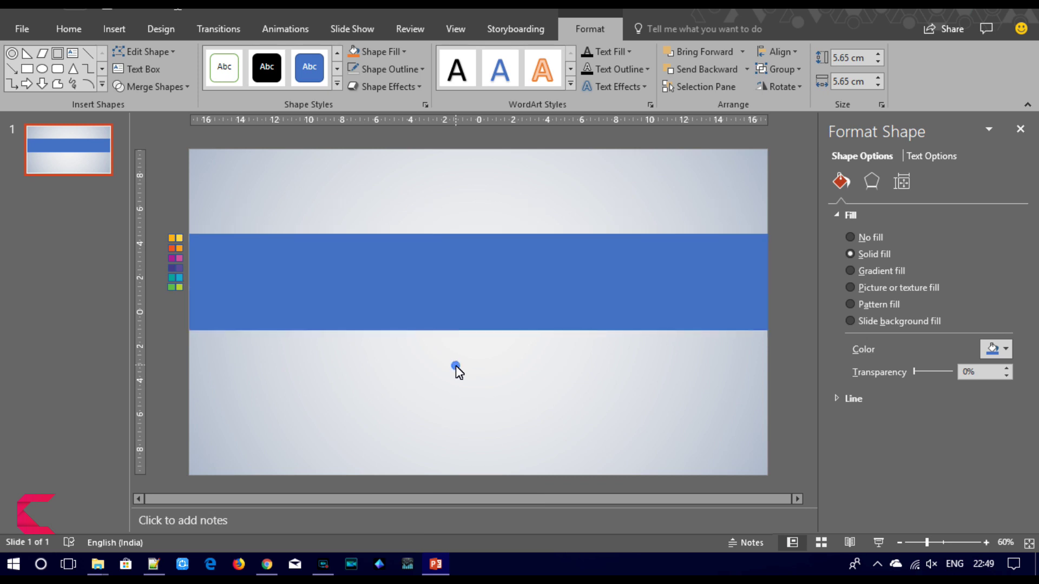
- Give the leftmost square a radial gradient with an orange outer stop and yellow centre, sampled from the swatches
click(226, 313)
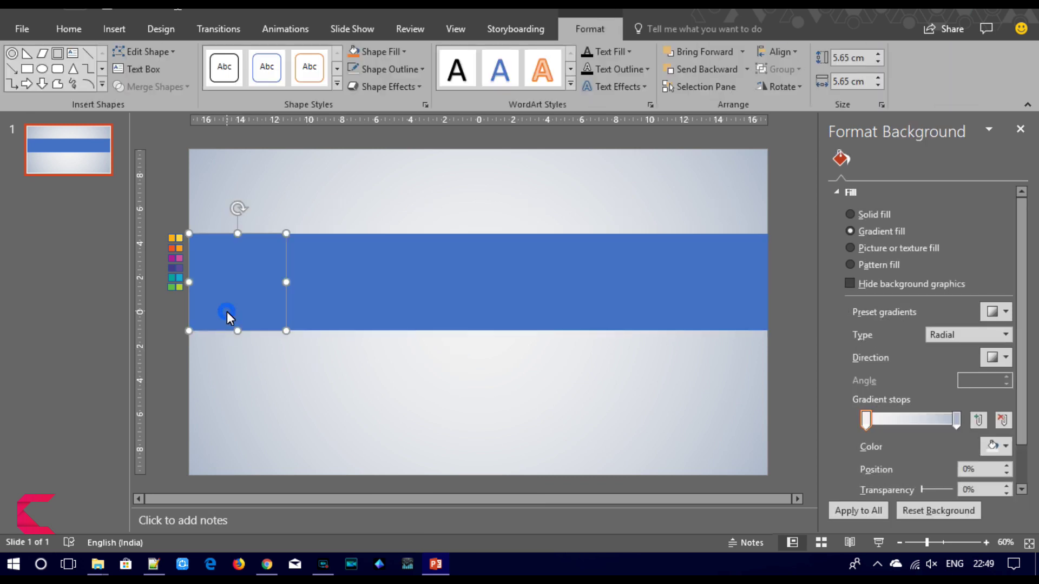
click(875, 271)
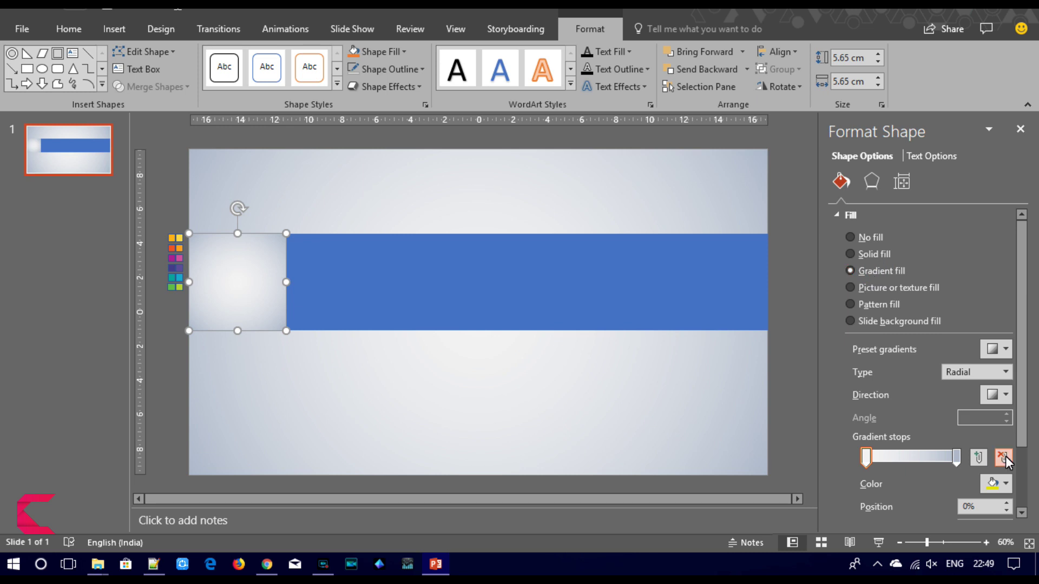
click(957, 457)
click(1001, 485)
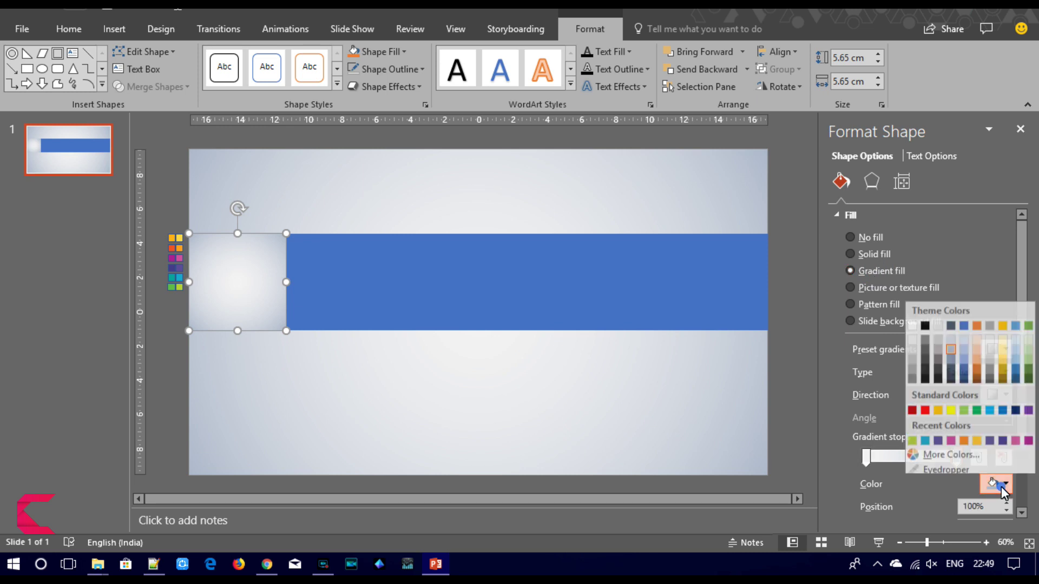
click(972, 463)
click(173, 245)
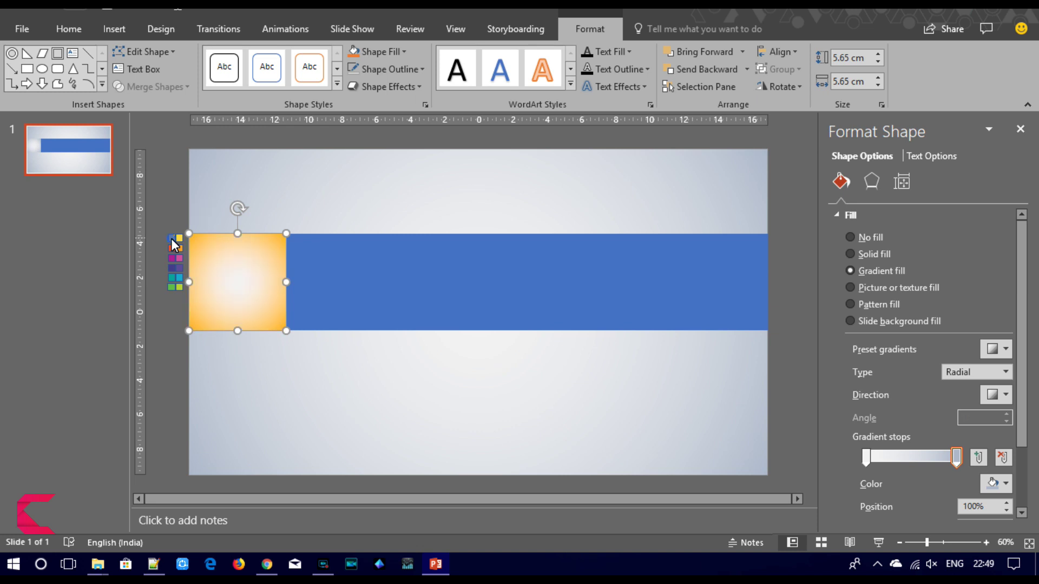
click(866, 459)
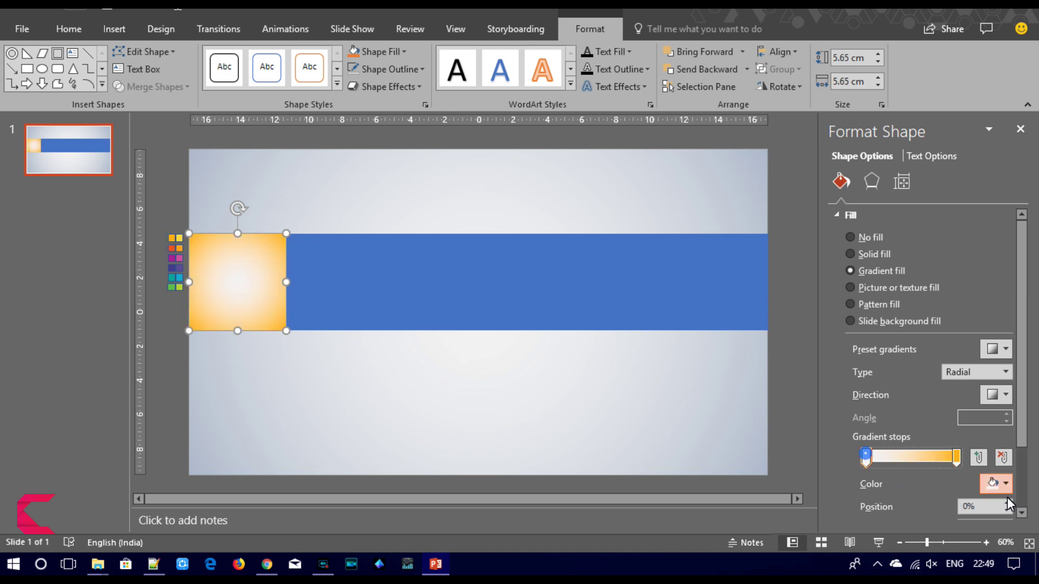
click(1001, 484)
click(968, 463)
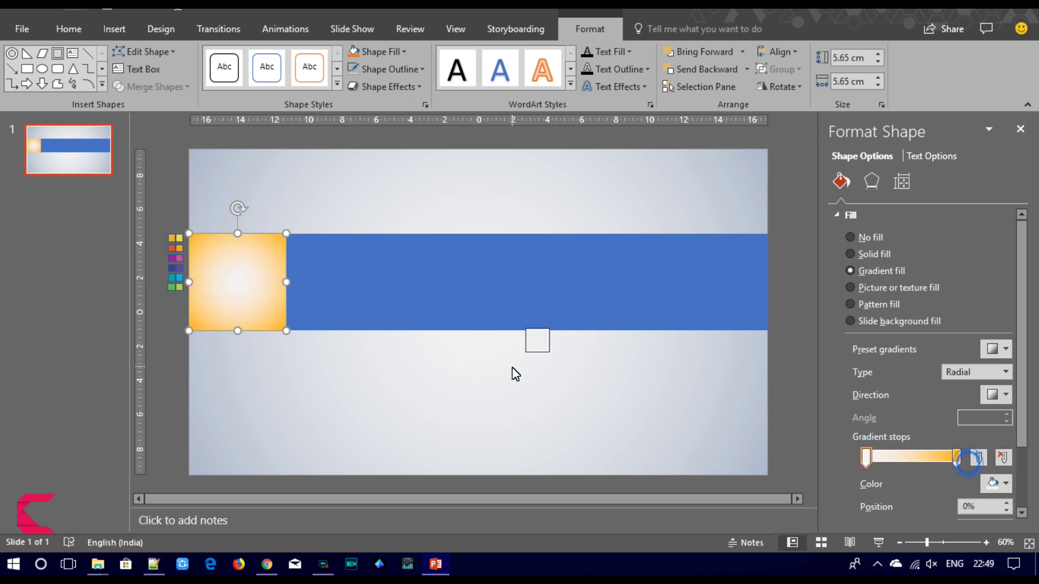
click(180, 238)
- Copy the yellow gradient onto the remaining five squares with Format Painter
click(333, 308)
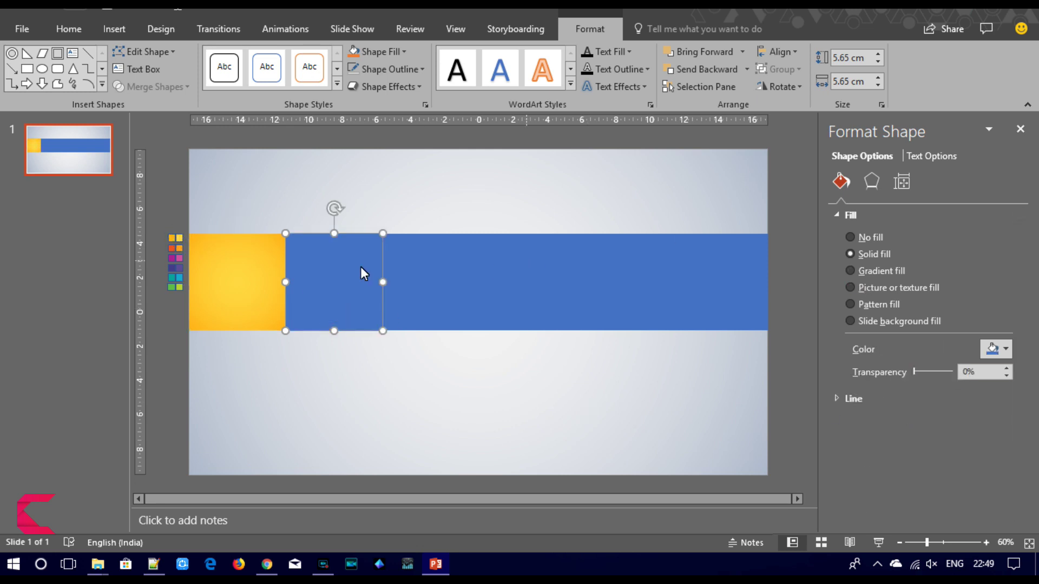
click(266, 275)
click(67, 29)
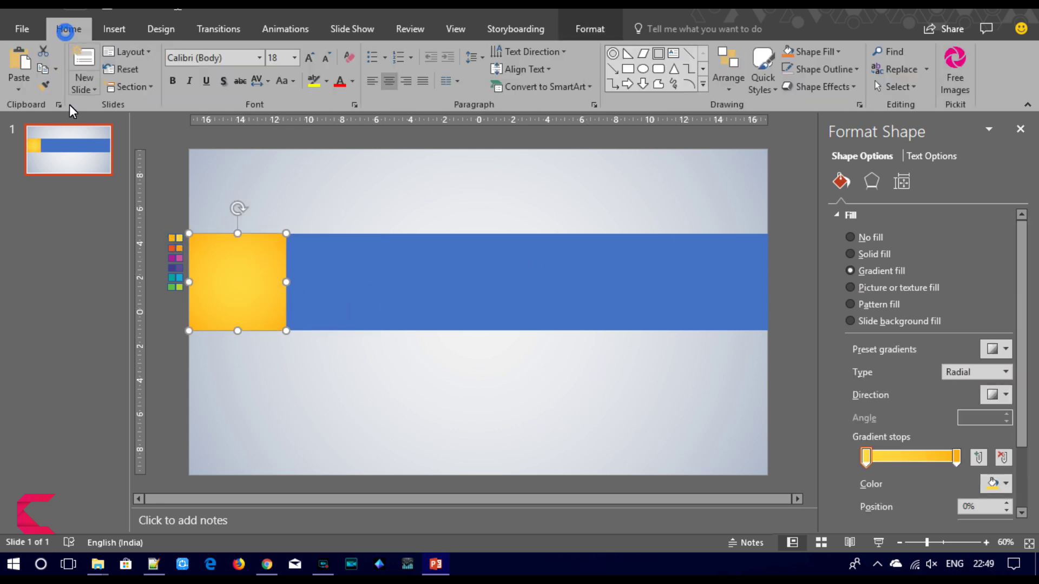
drag(228, 270, 647, 292)
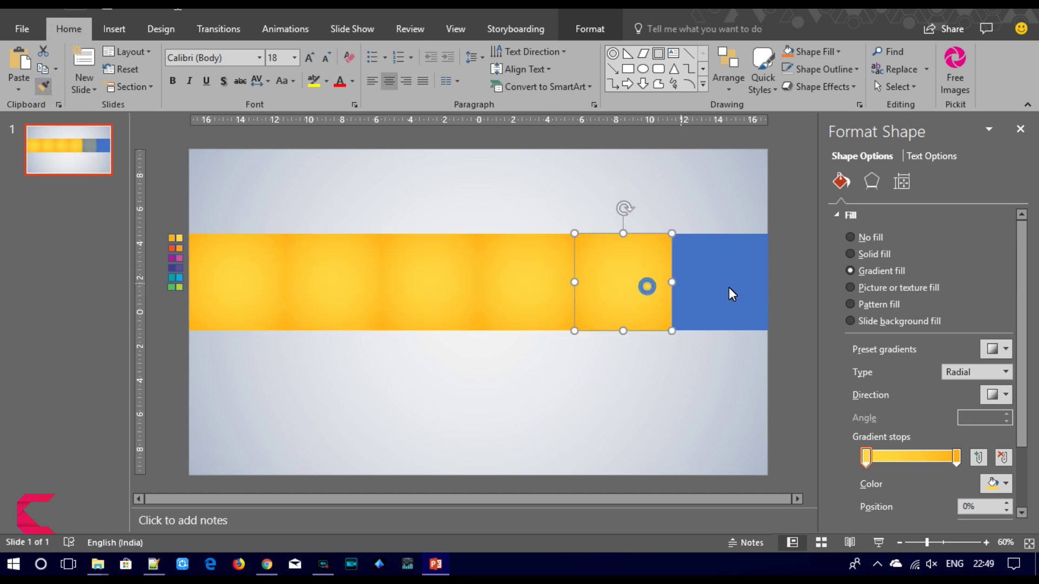
drag(713, 293, 733, 290)
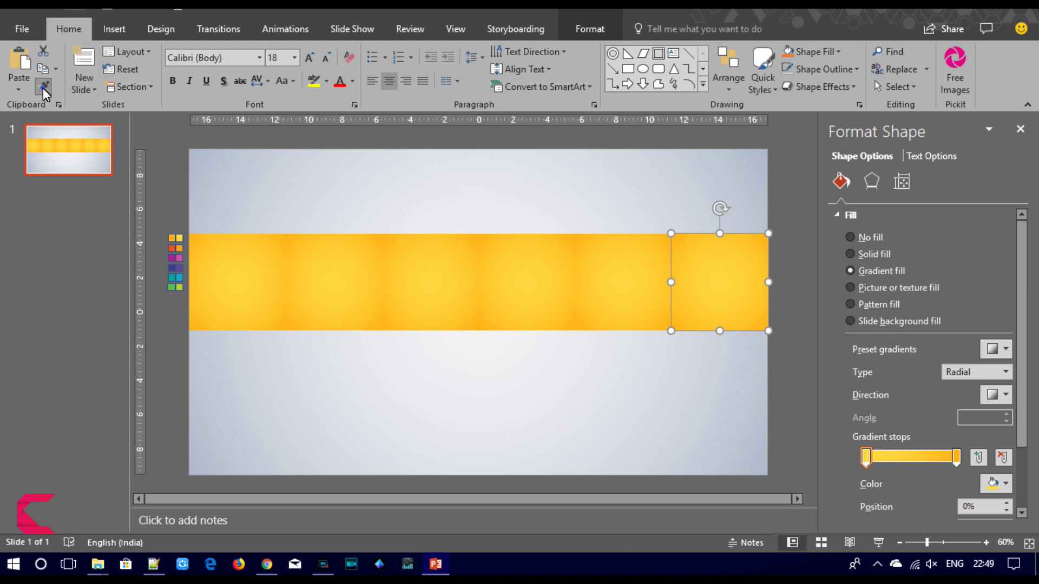
click(167, 380)
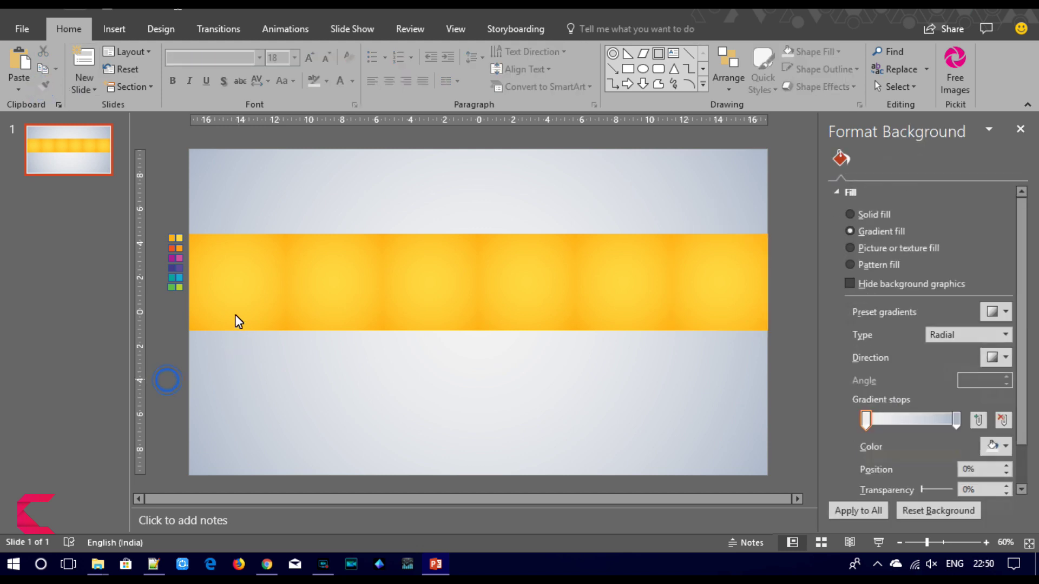
- Recolour the second square's outer and inner gradient stops orange using the eyedropper
click(308, 299)
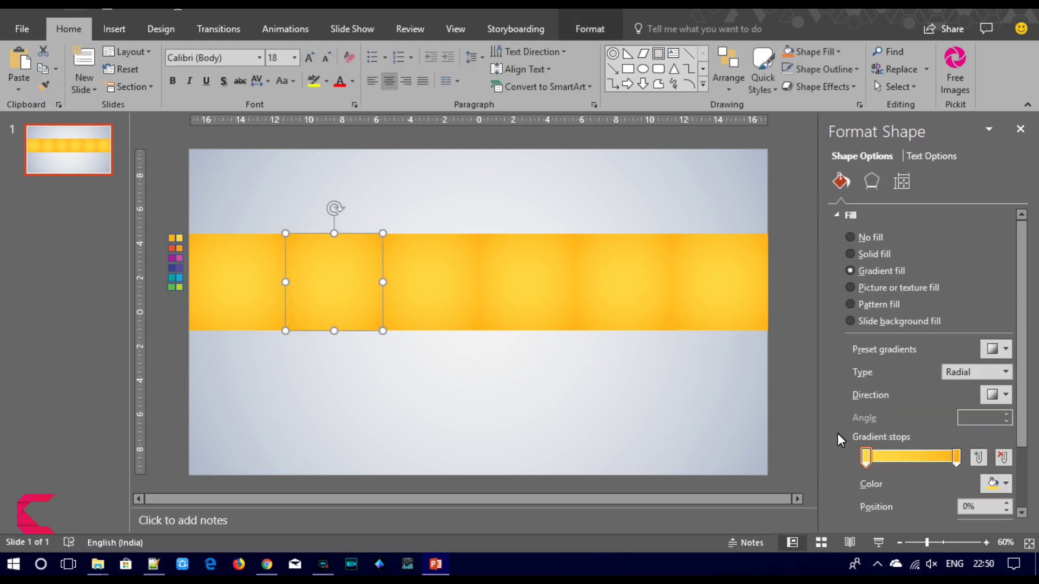
click(957, 458)
click(999, 483)
click(940, 464)
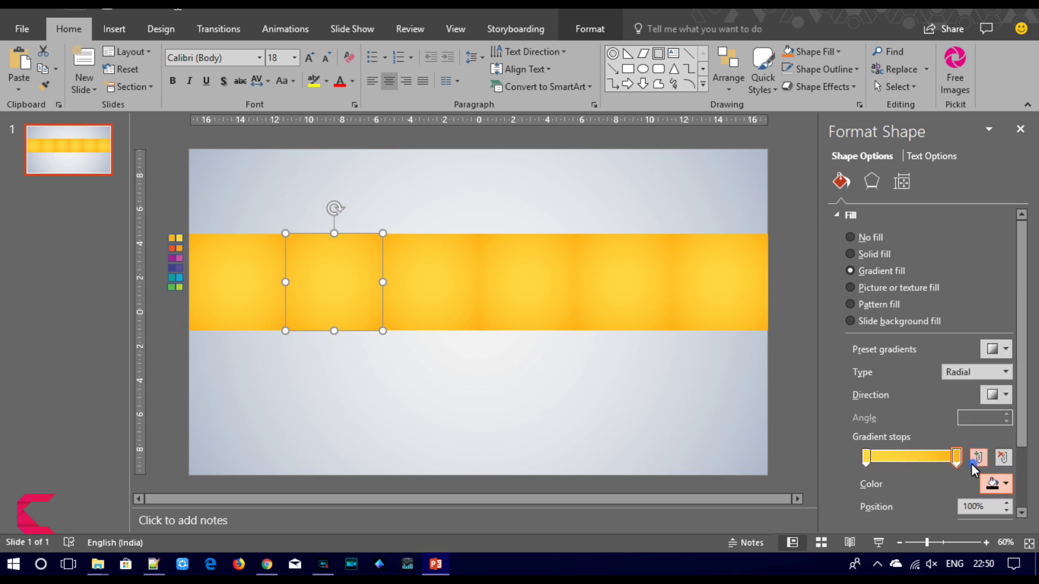
click(173, 248)
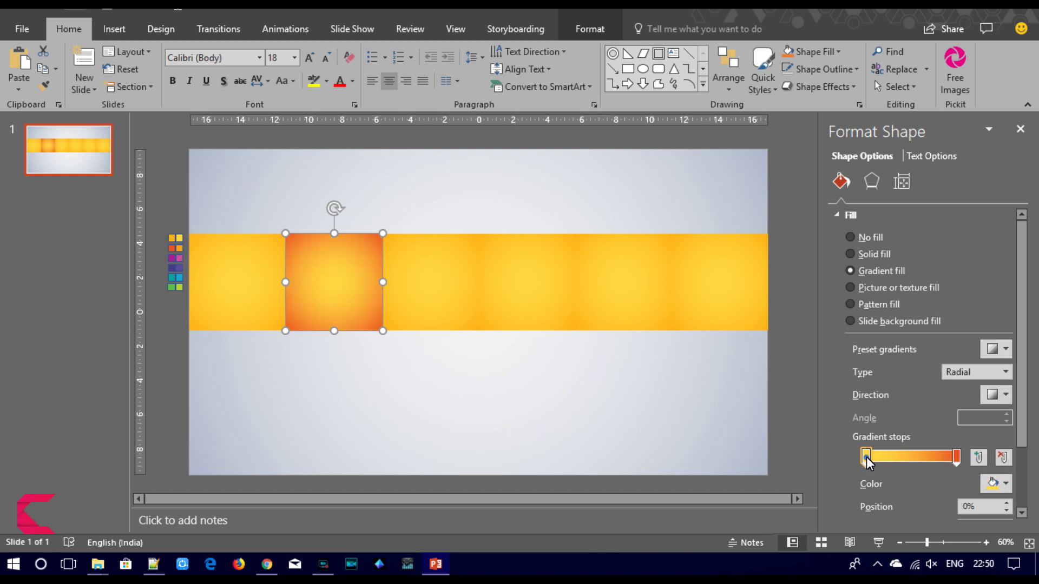
click(998, 483)
click(939, 466)
click(173, 247)
- Make the third square's both gradient stops magenta from the swatch
click(426, 320)
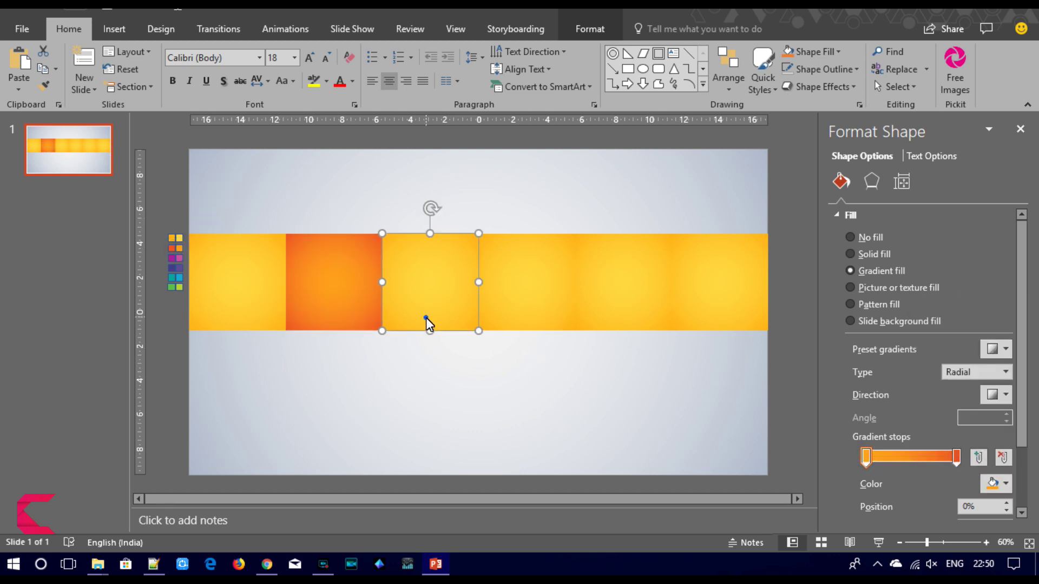
click(958, 459)
click(998, 483)
click(939, 466)
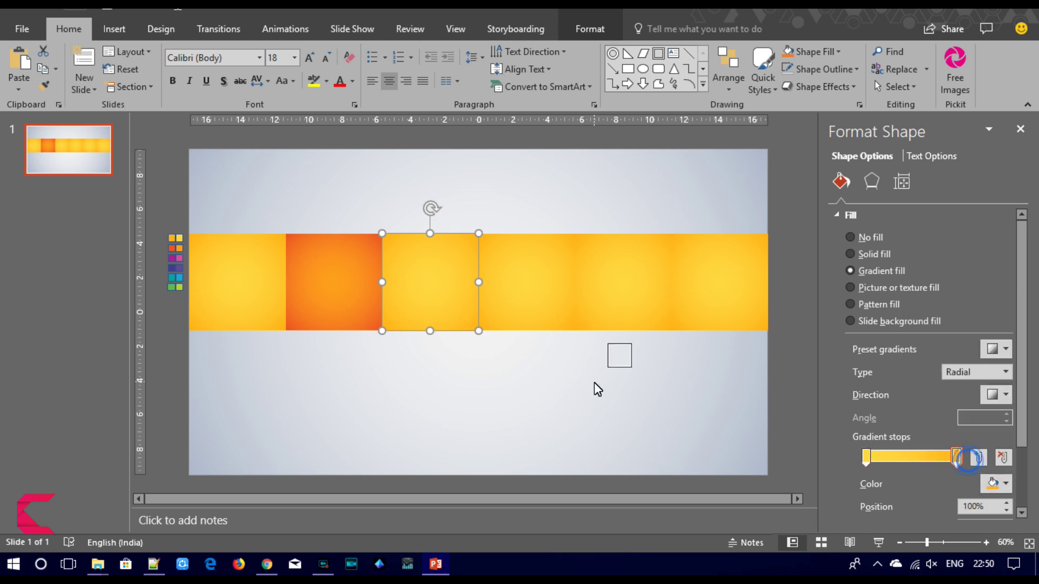
click(174, 265)
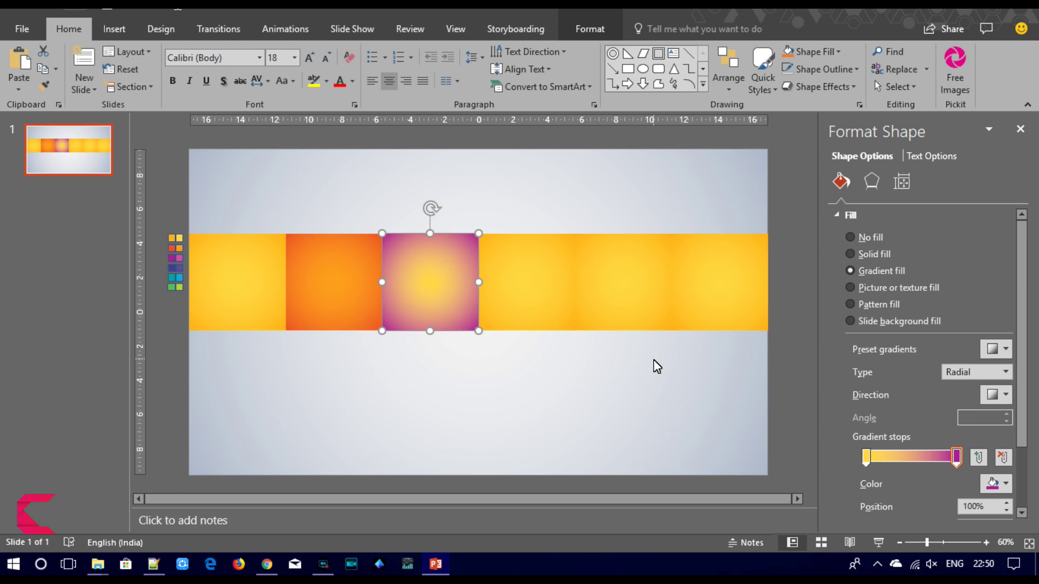
click(866, 457)
click(998, 483)
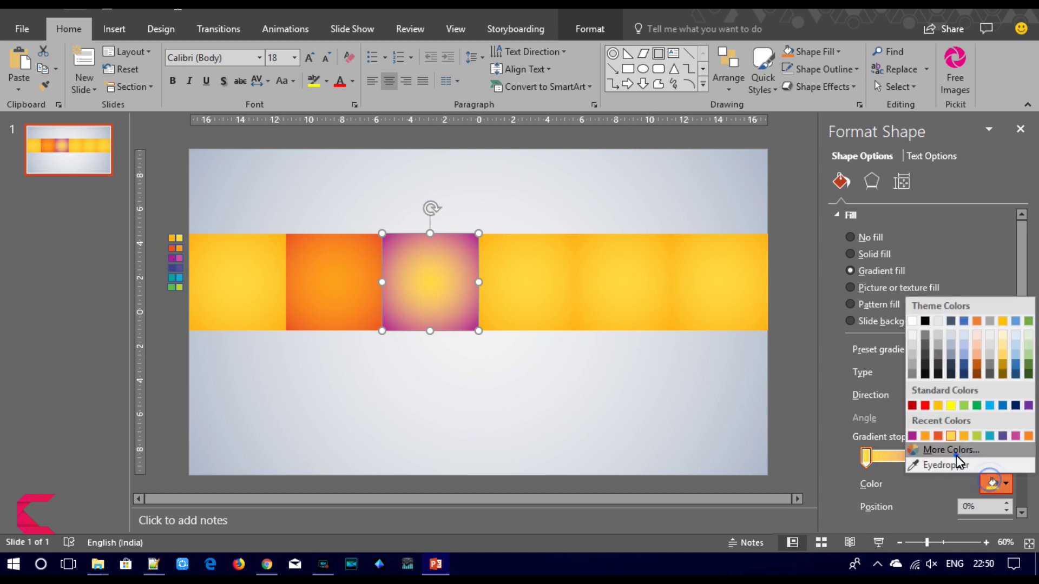
click(955, 465)
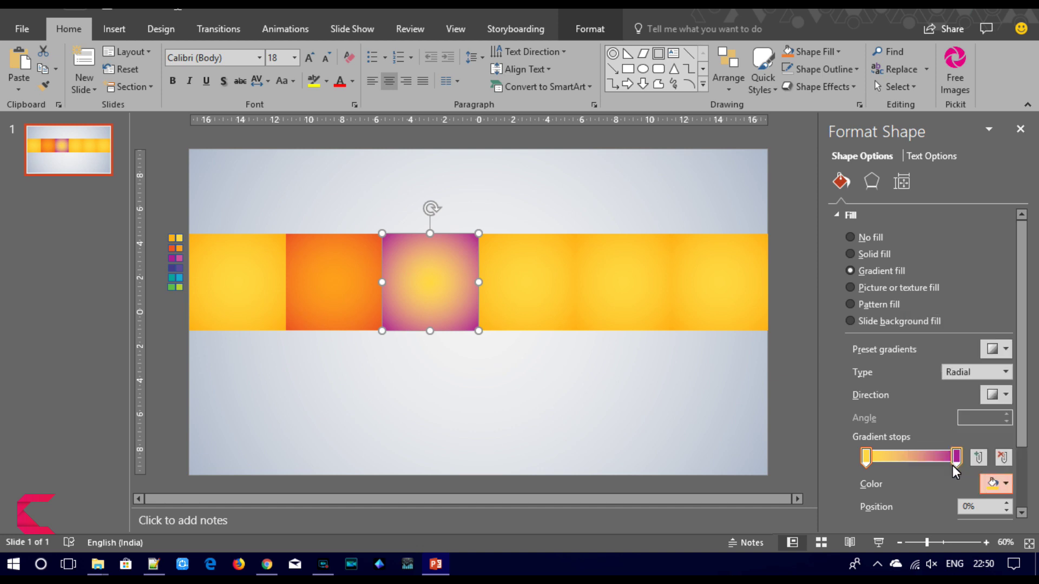
click(180, 264)
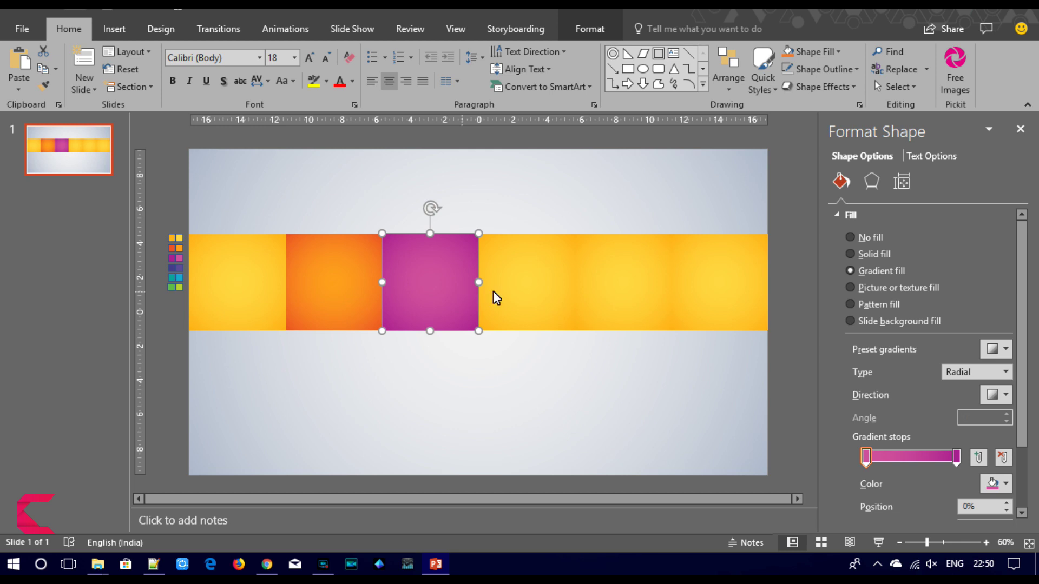
- Make the fourth square's both gradient stops purple from the swatch
click(543, 299)
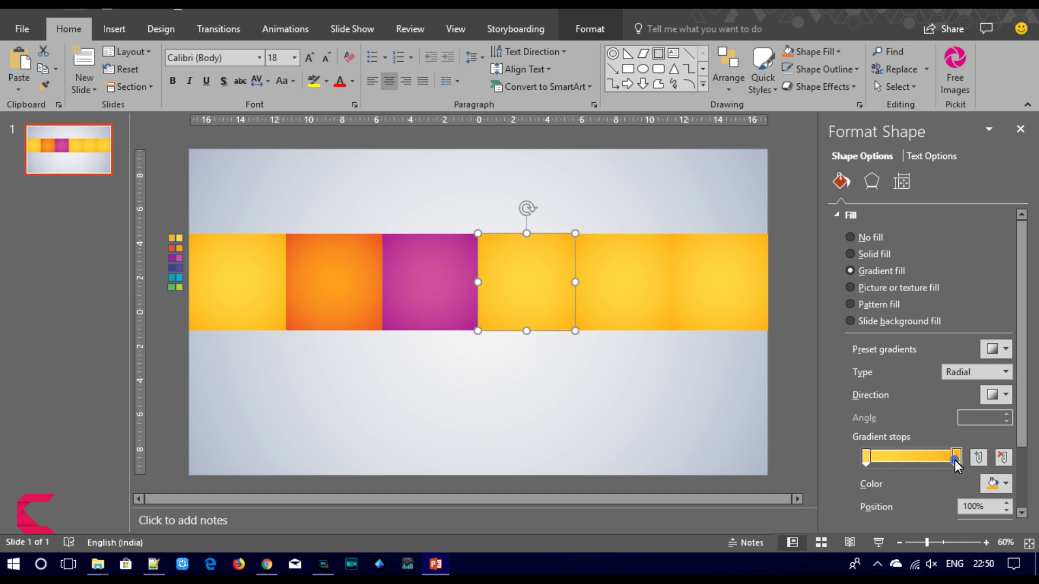
click(996, 483)
click(944, 464)
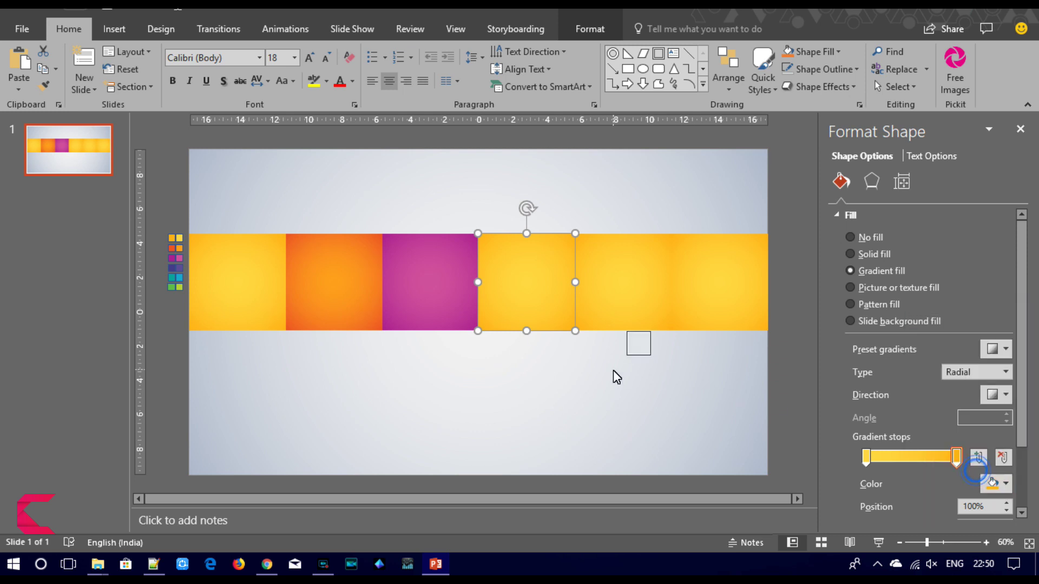
click(174, 268)
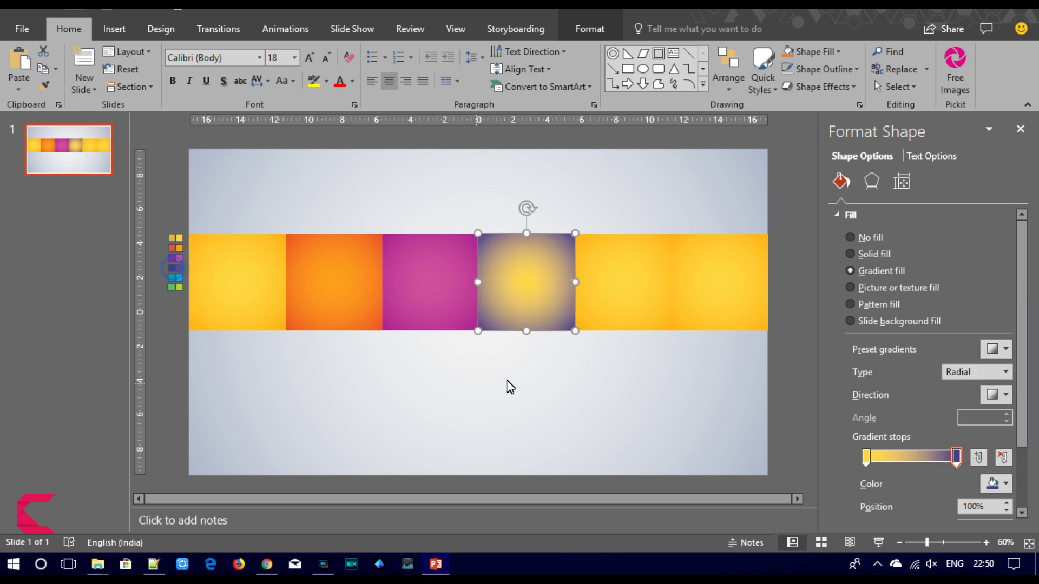
click(866, 457)
click(996, 483)
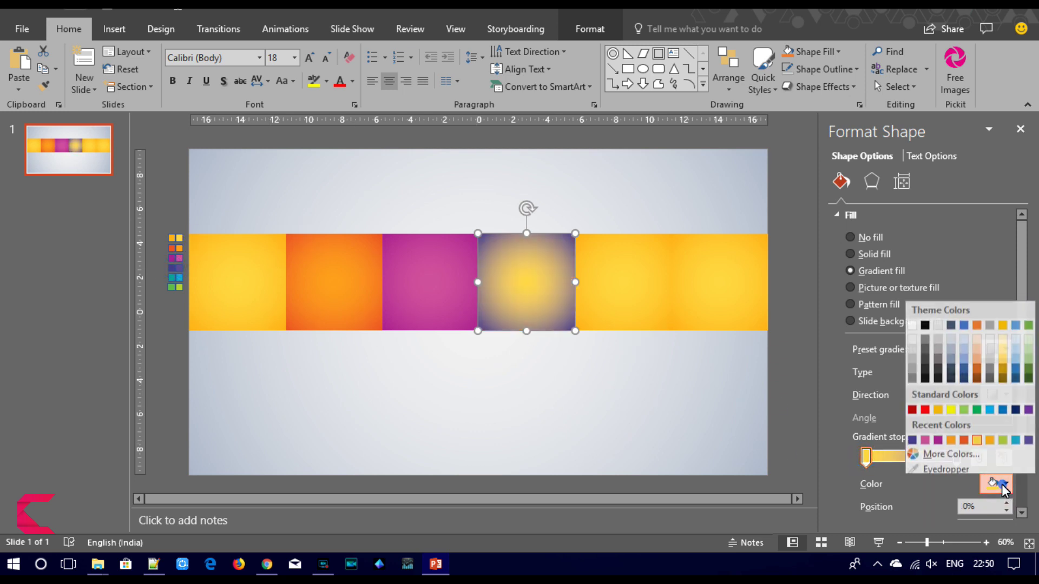
click(942, 466)
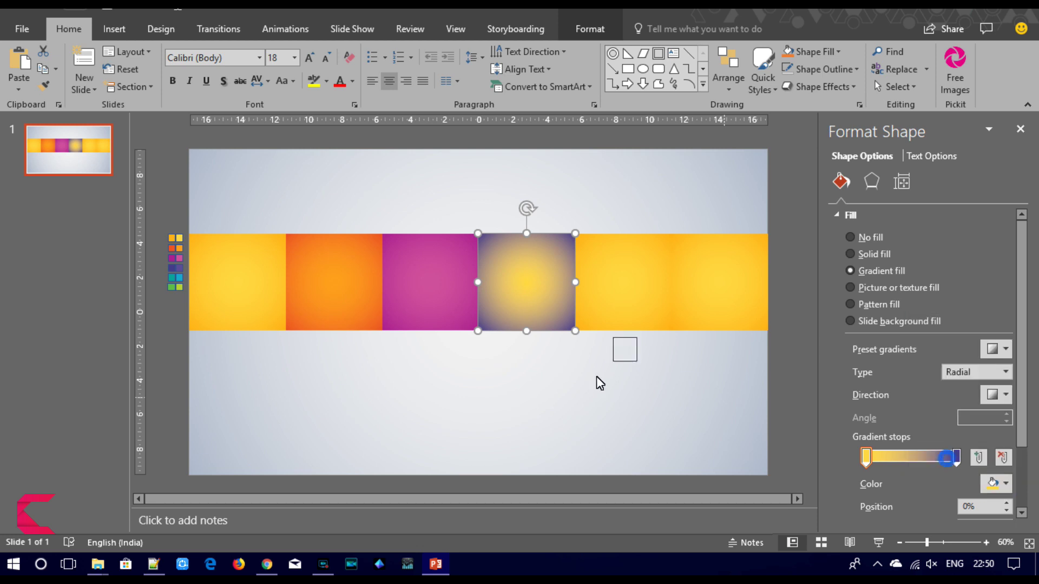
click(176, 268)
- Make the fifth square's both gradient stops teal from the swatch
click(616, 299)
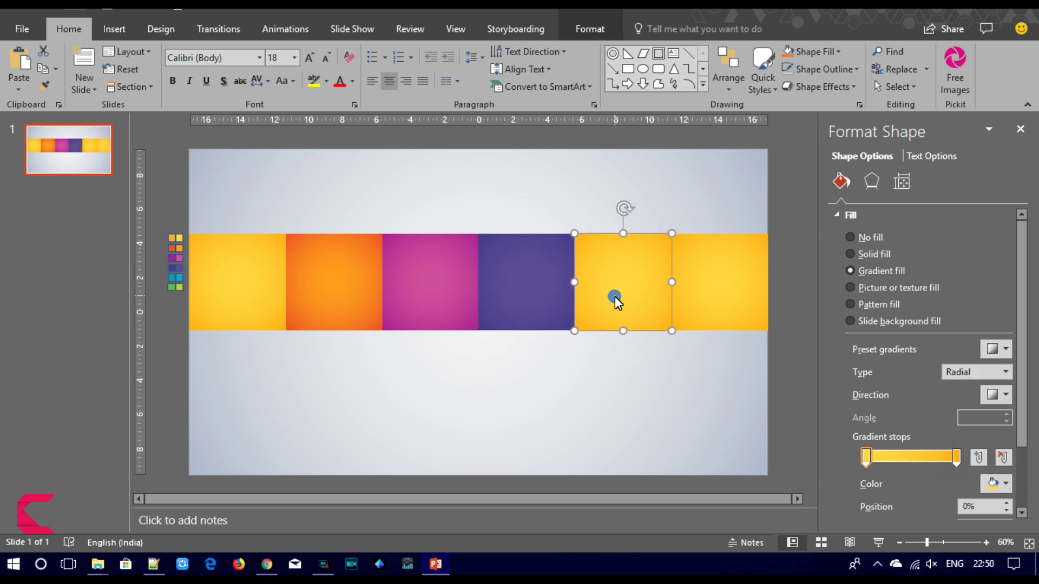
click(958, 459)
click(996, 483)
click(944, 464)
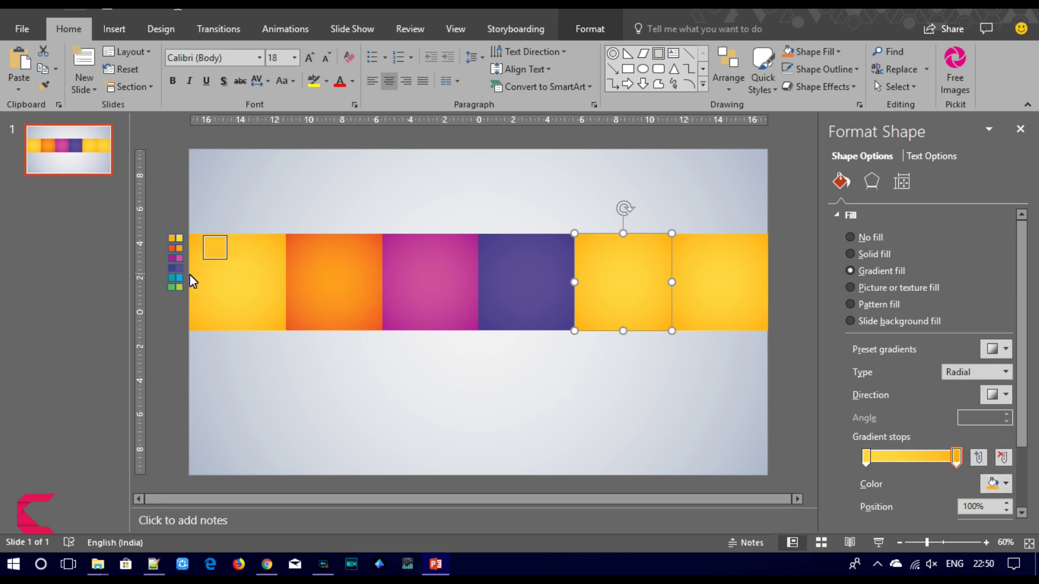
click(175, 278)
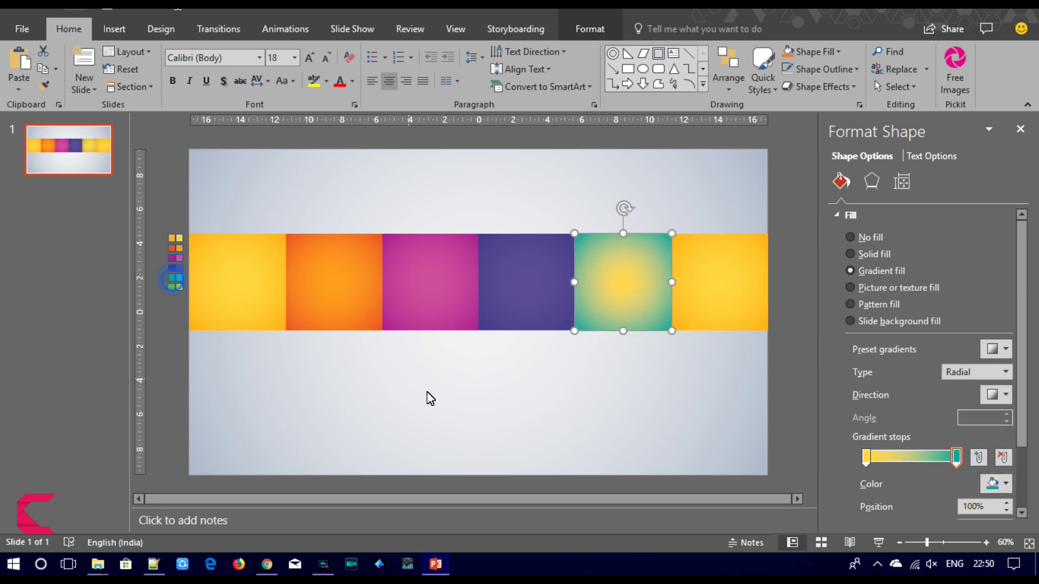
click(995, 483)
click(984, 468)
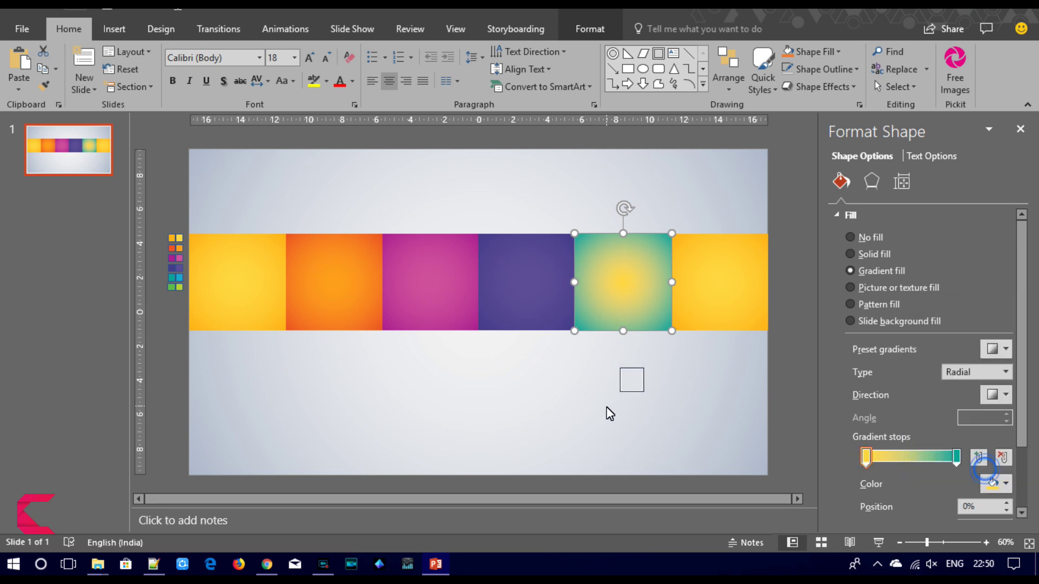
click(182, 279)
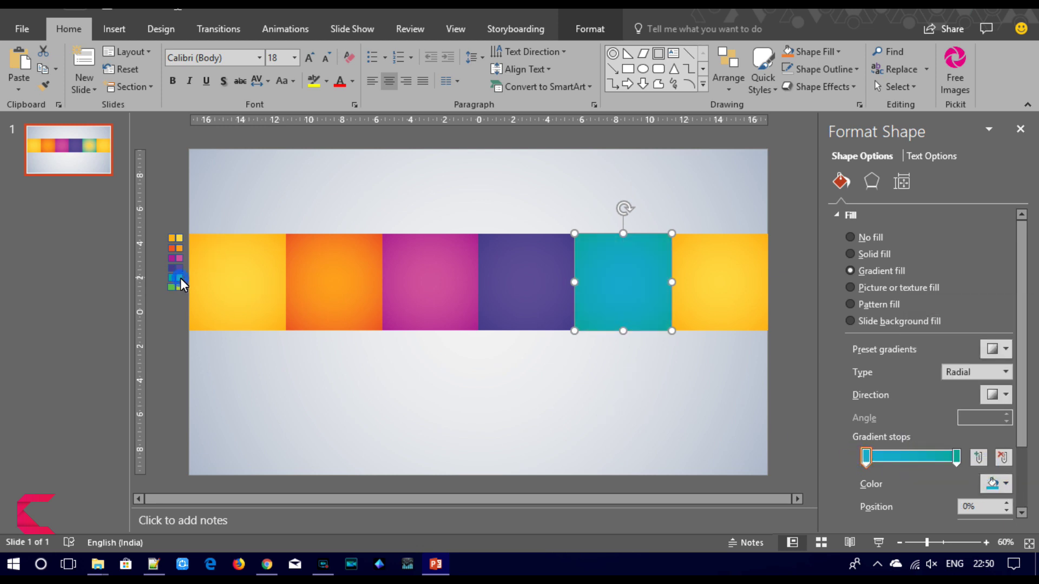
- Make the last square's both gradient stops green from the swatch
click(739, 298)
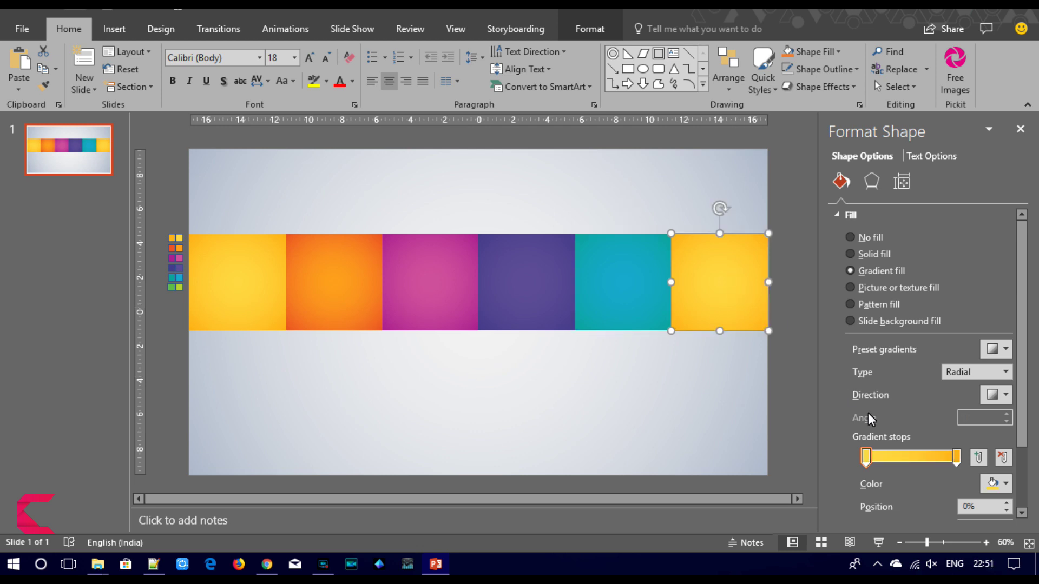
click(956, 460)
click(995, 483)
click(947, 464)
click(174, 290)
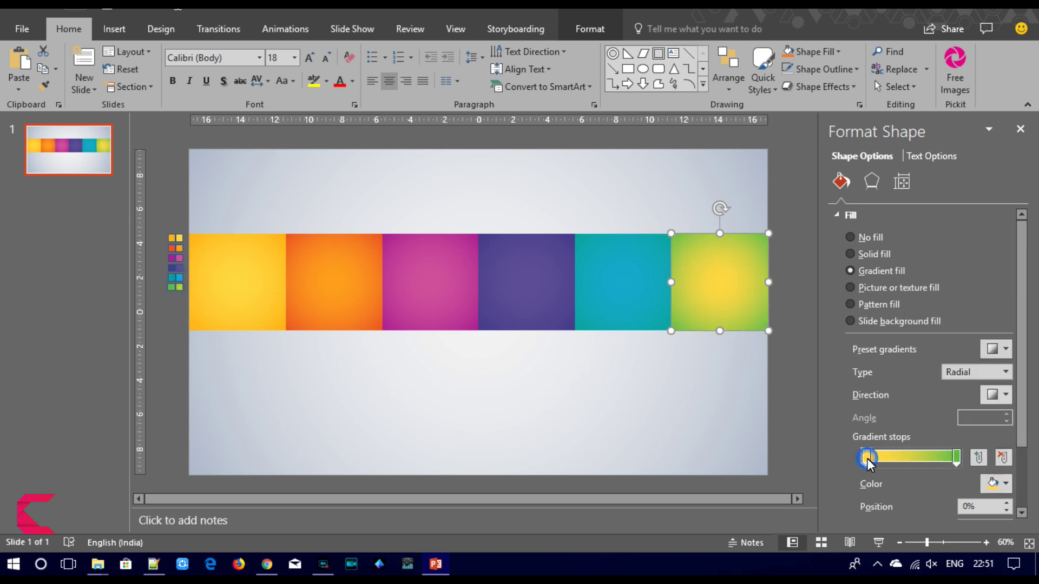
click(1003, 487)
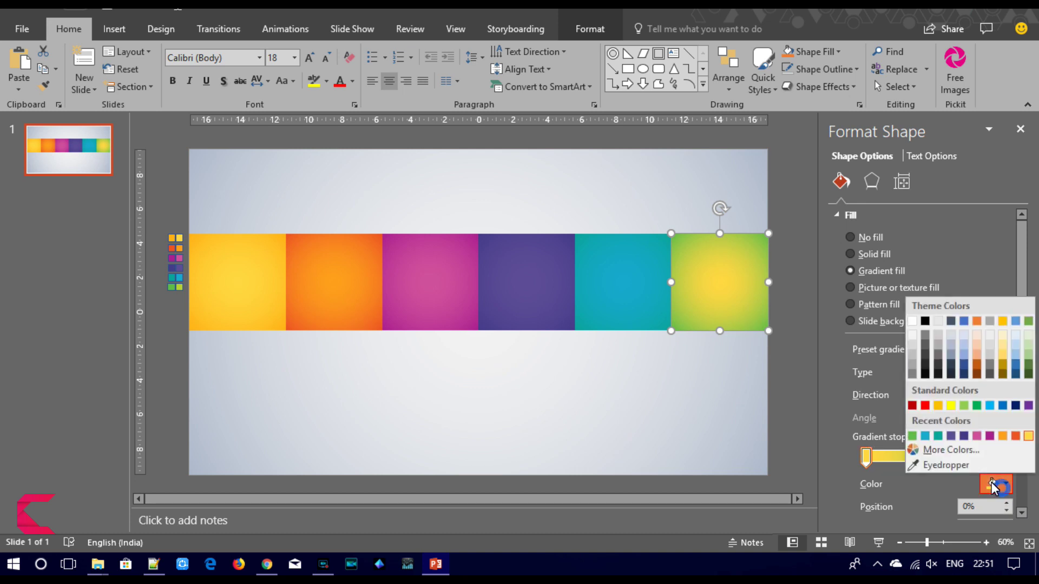
click(947, 464)
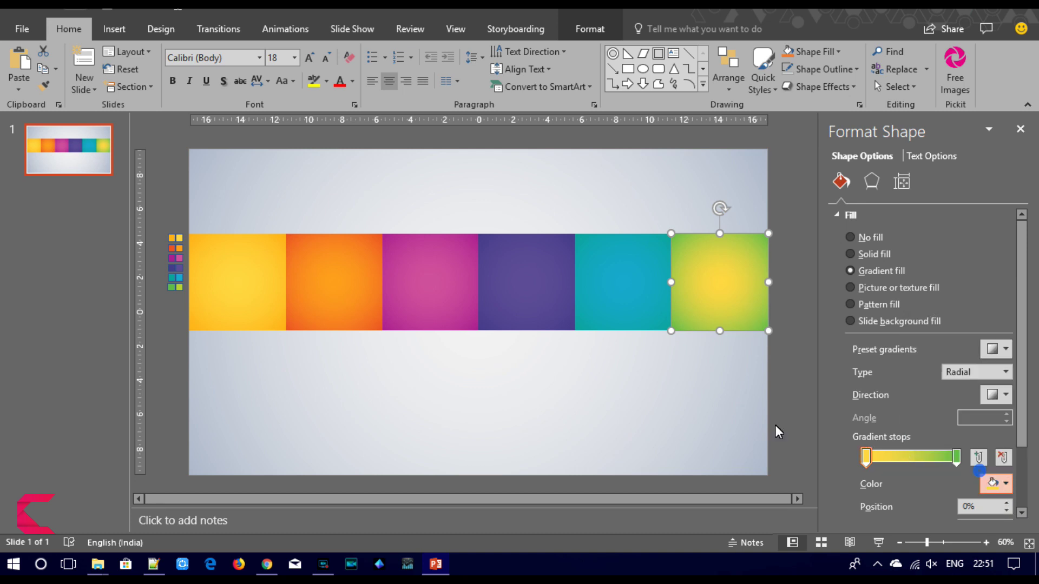
click(176, 287)
click(361, 427)
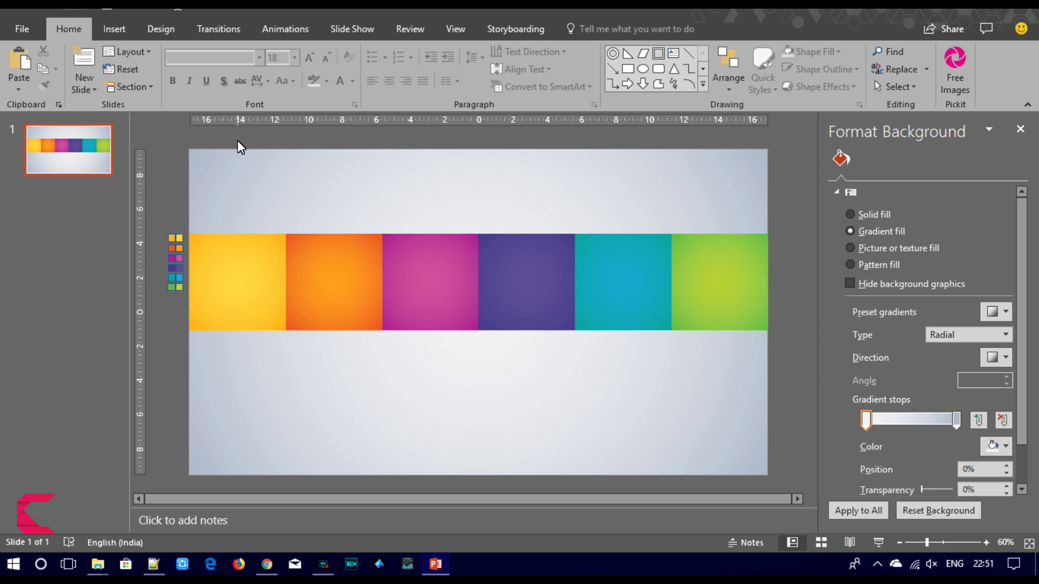
- Draw a rectangle below the squares with a gradient fill and no outline
click(114, 29)
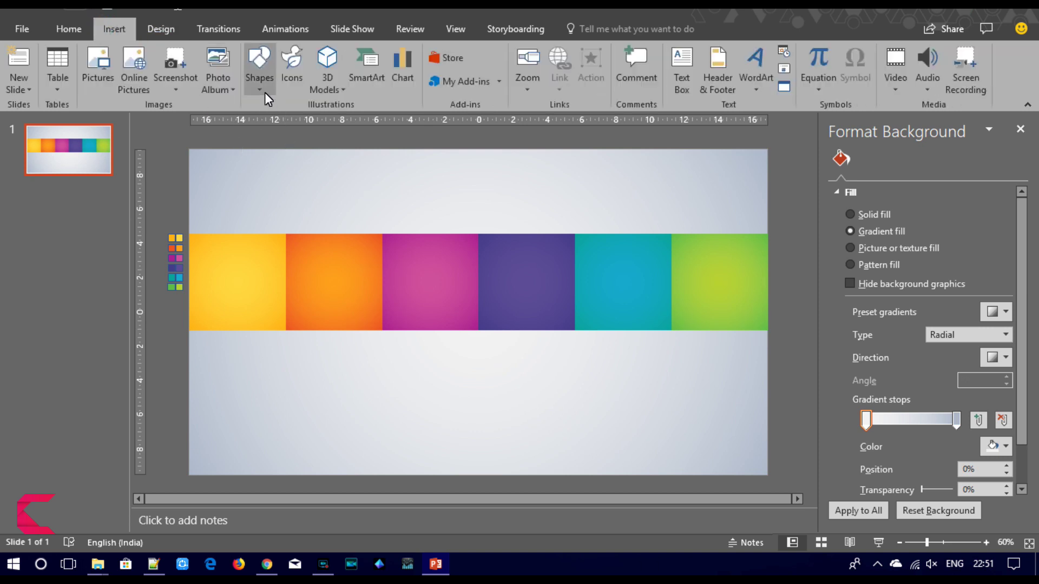
click(260, 70)
click(363, 123)
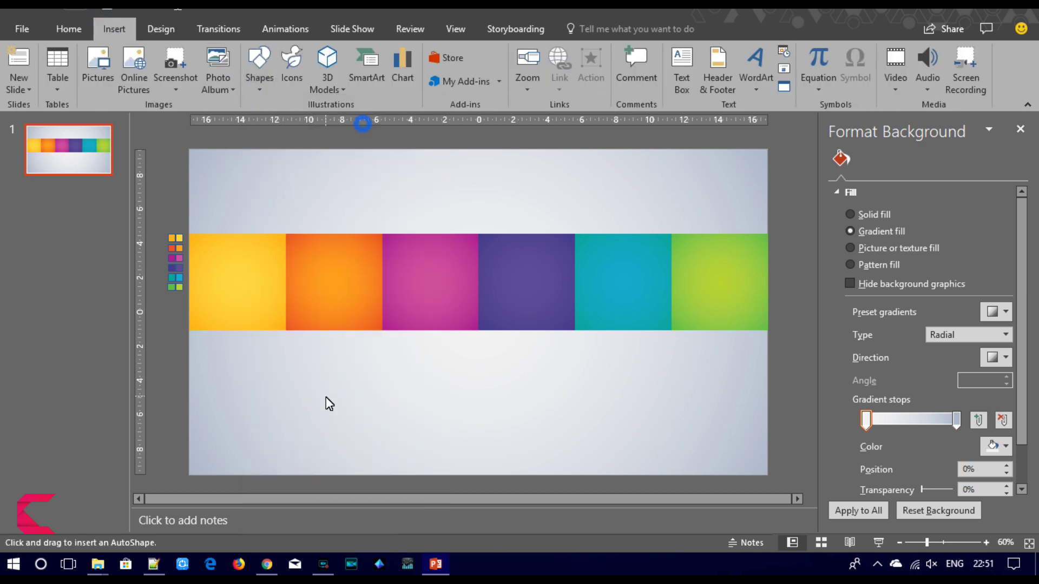
drag(299, 379, 512, 429)
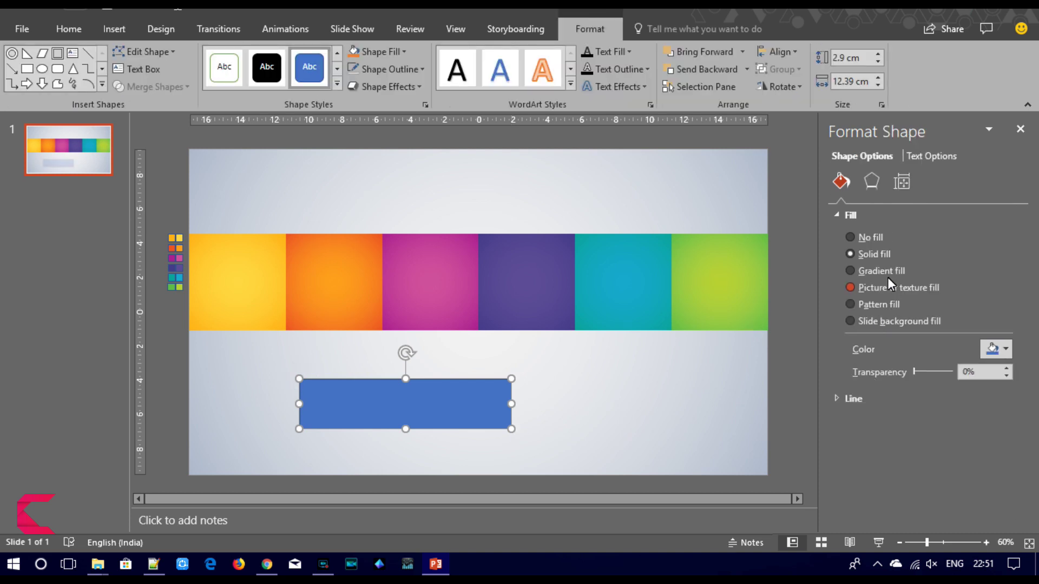
click(892, 272)
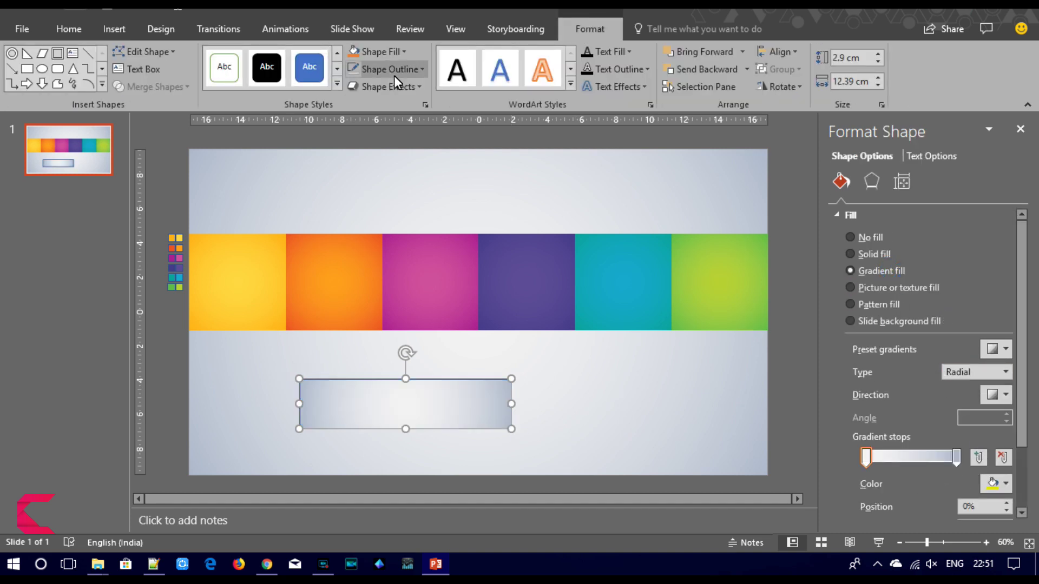
click(358, 73)
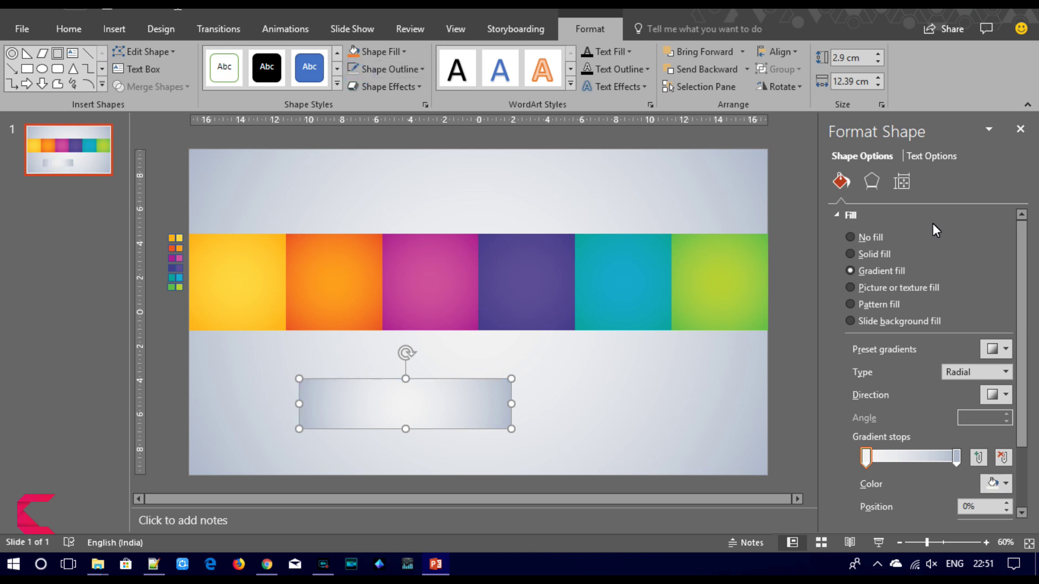
- Remove the rectangle's shadow and shift it slightly left
click(865, 183)
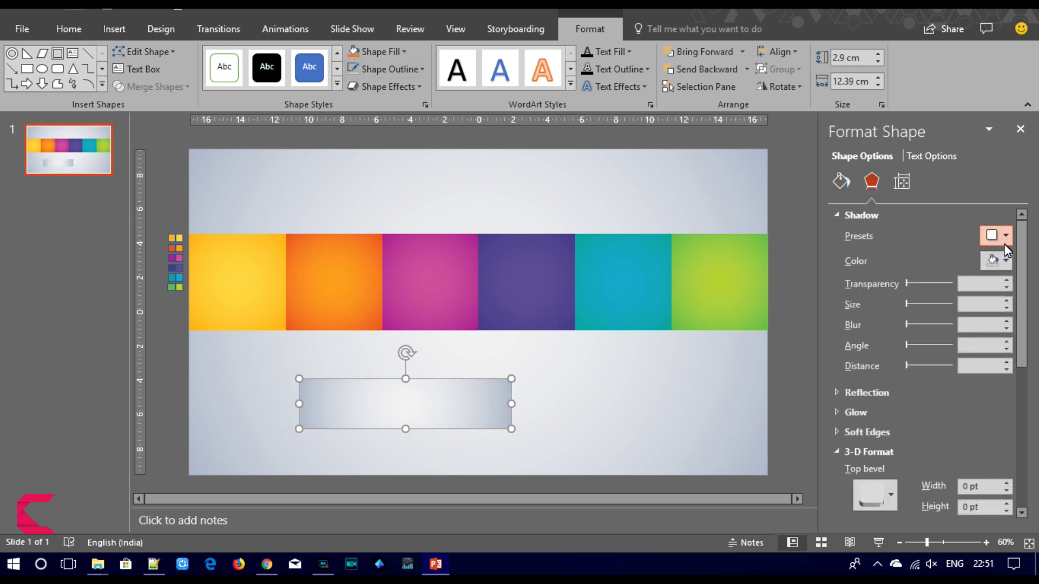
click(1005, 238)
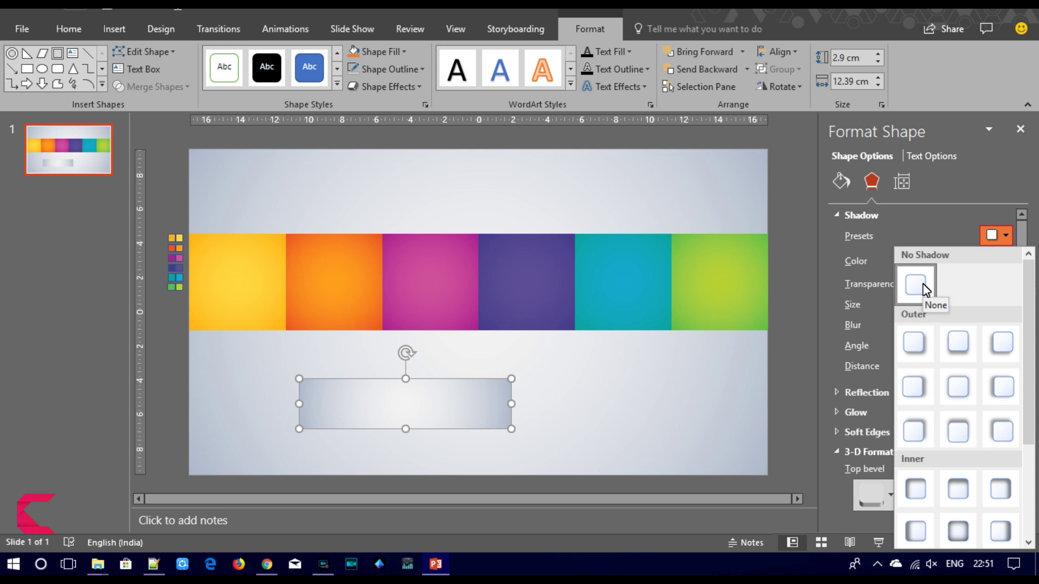
click(924, 290)
mouse_move(433, 403)
mouse_down()
mouse_move(320, 142)
mouse_move(399, 384)
mouse_up()
click(479, 180)
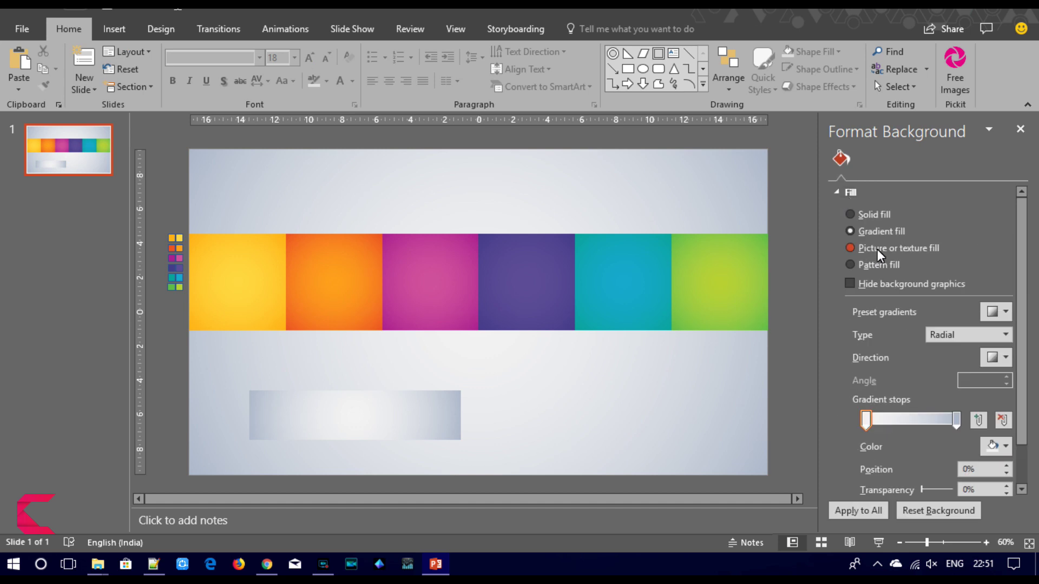
- Set the slide background to the picture pexels-photo-443383.jpeg
click(878, 249)
click(870, 327)
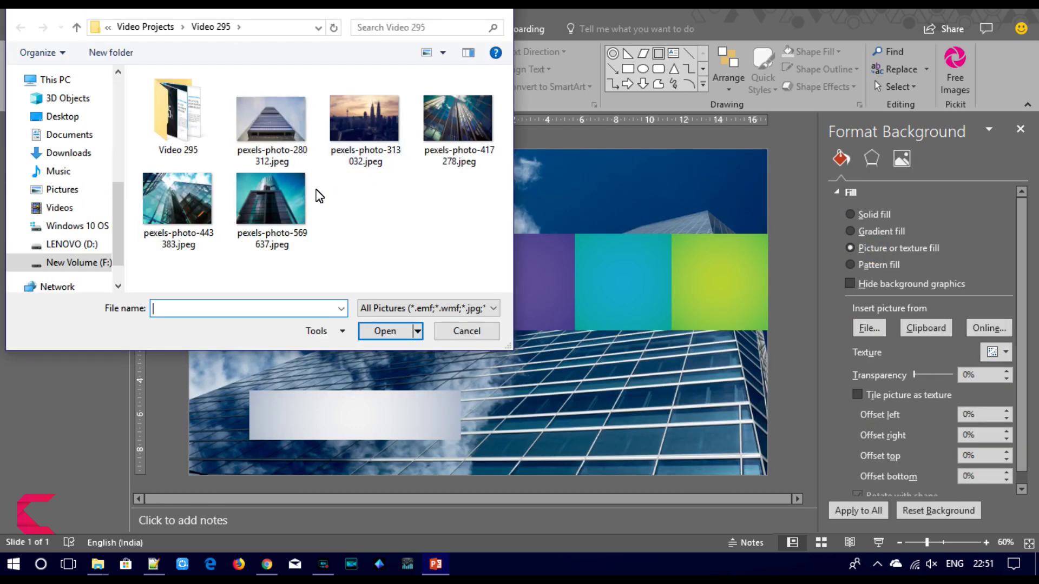
click(178, 196)
click(382, 331)
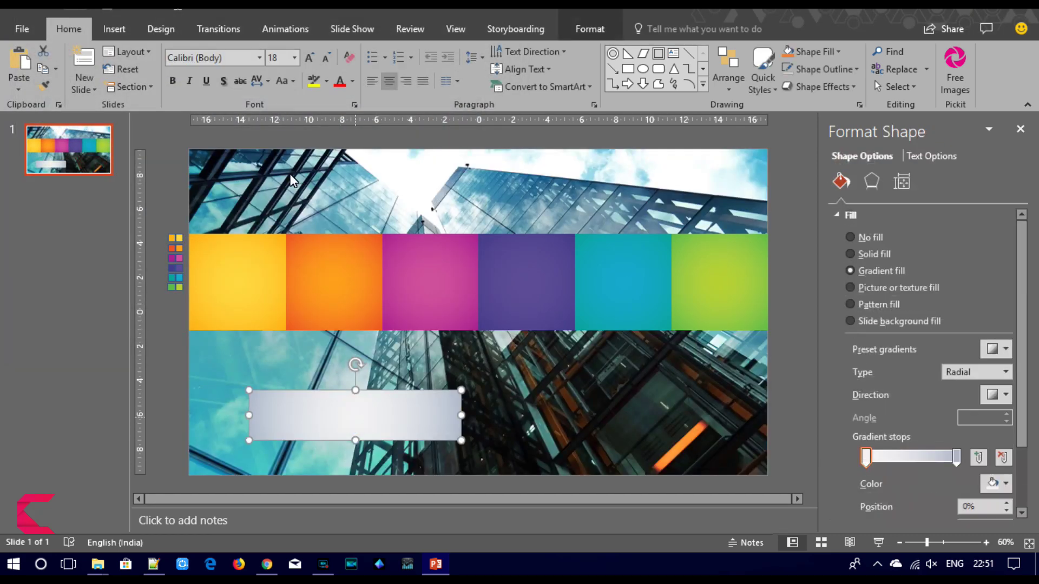
- Move the gradient rectangle to the top-left corner and stretch it over the whole slide
drag(368, 415, 309, 176)
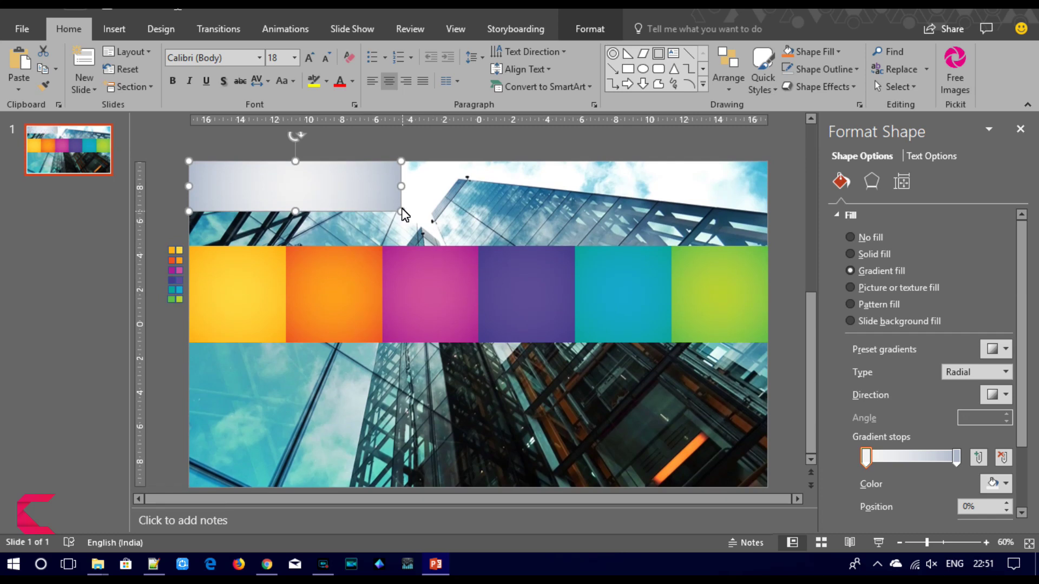
drag(401, 210, 770, 460)
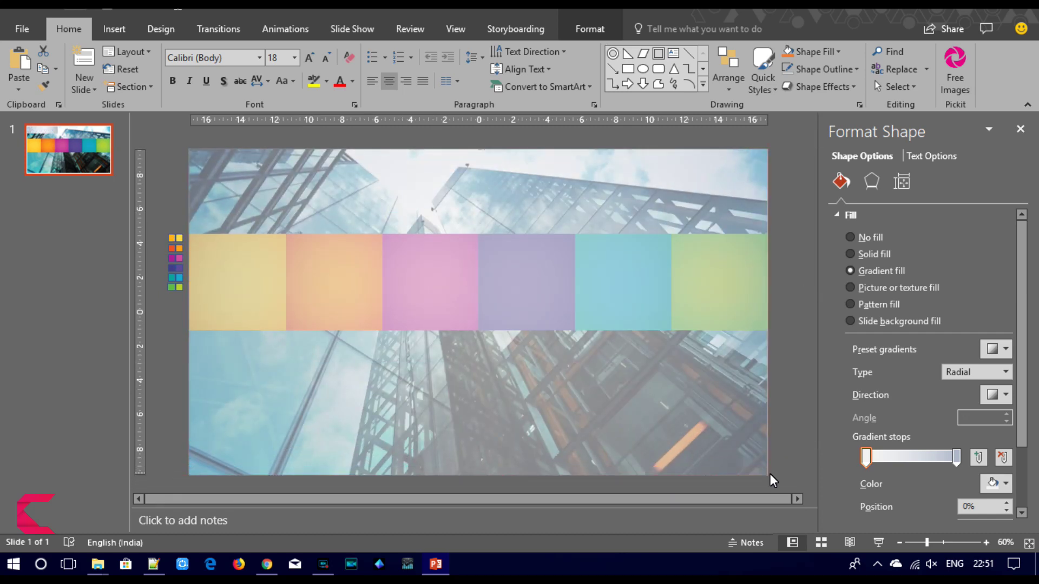
drag(772, 461, 770, 474)
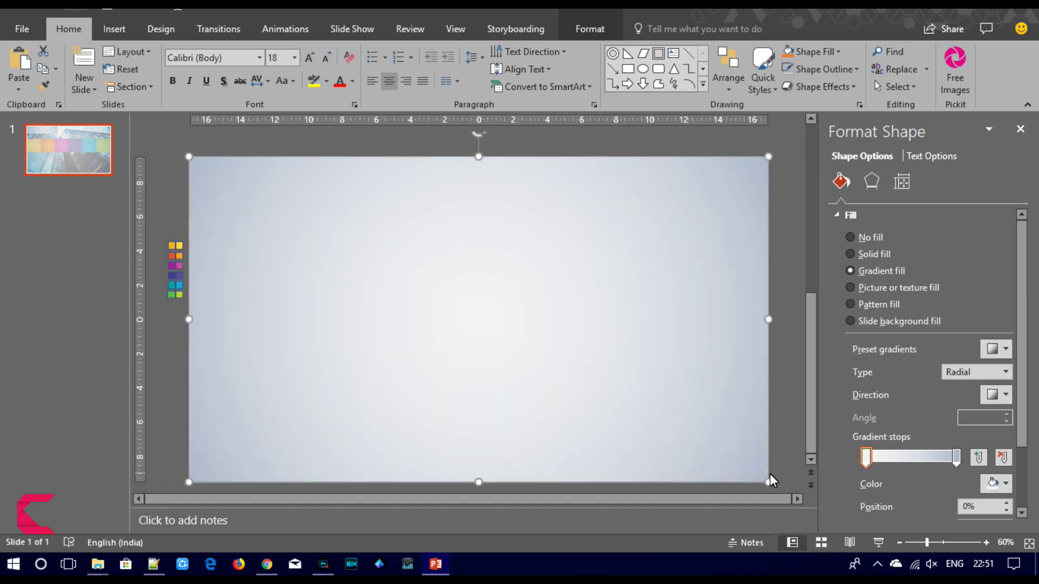
right_click(599, 386)
- Send the rectangle to back and make its right gradient stop 20% transparent
click(651, 220)
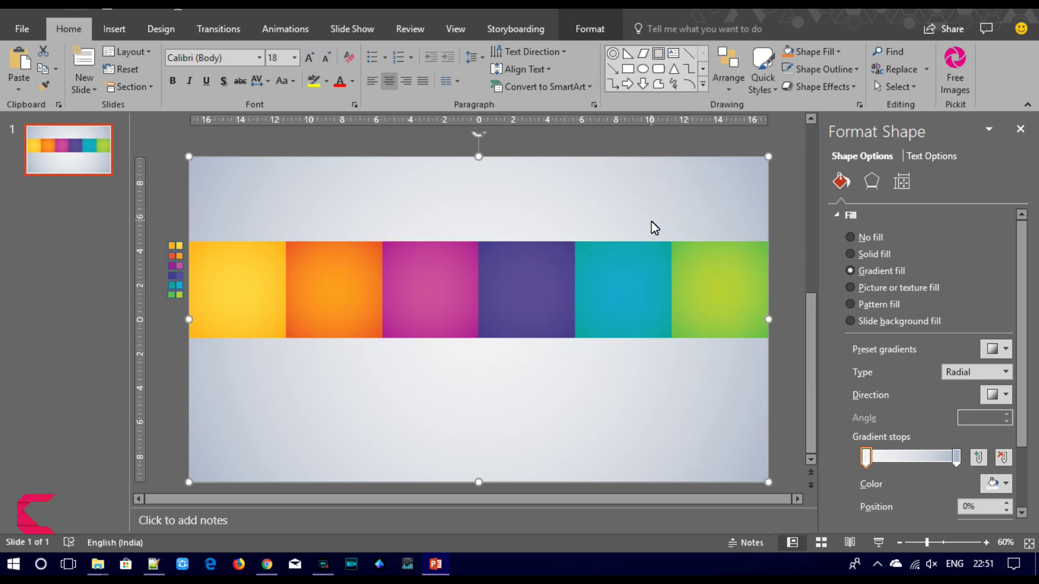
click(957, 460)
scroll(1028, 419, down, 3)
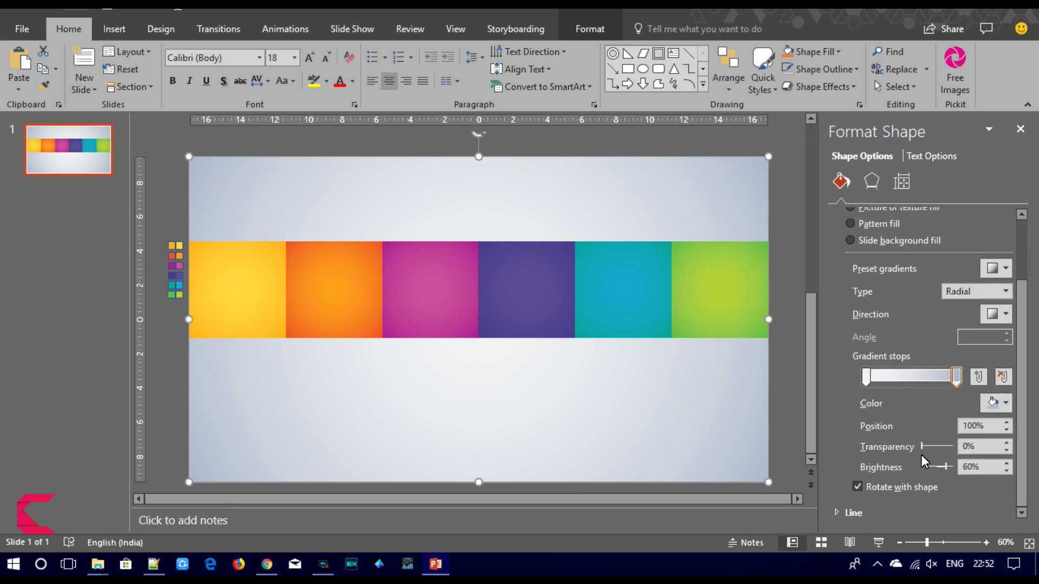
drag(927, 449, 927, 450)
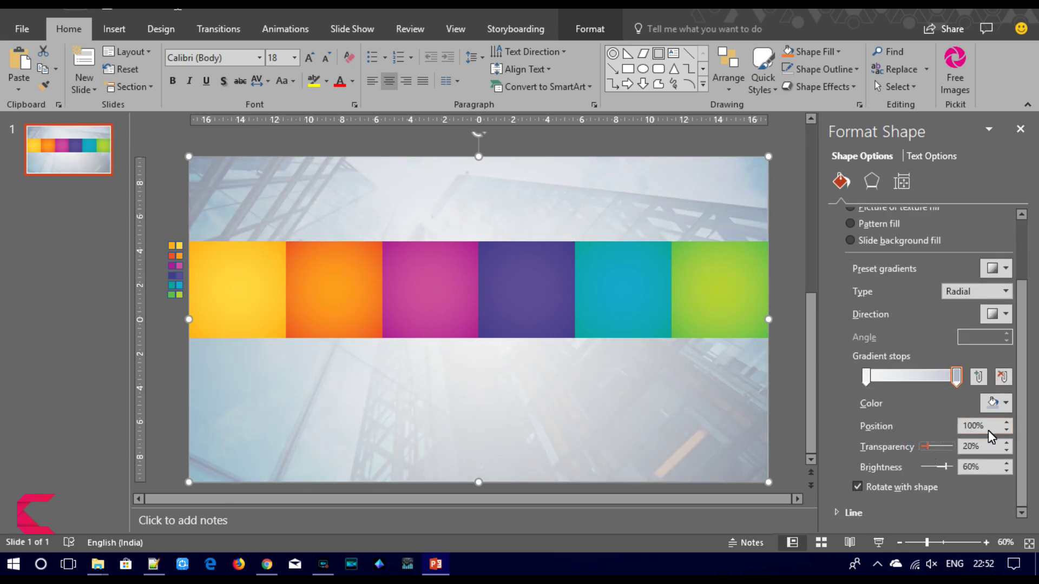
- Set the left gradient stop to 20% transparency and 0% brightness
click(866, 377)
drag(920, 445, 929, 446)
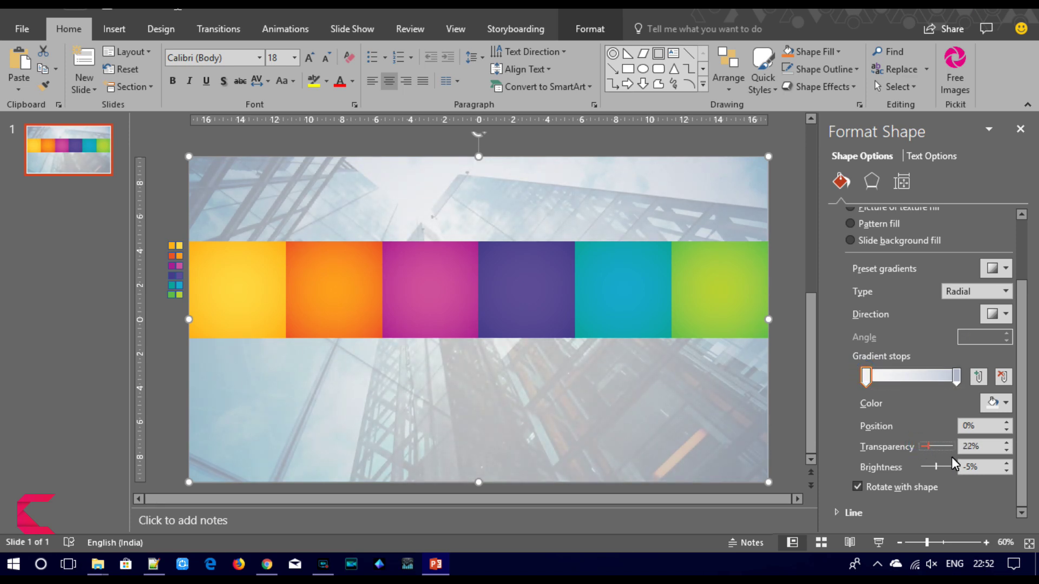
click(1007, 449)
click(1007, 464)
click(1007, 463)
click(1007, 463)
click(1007, 463)
click(1007, 463)
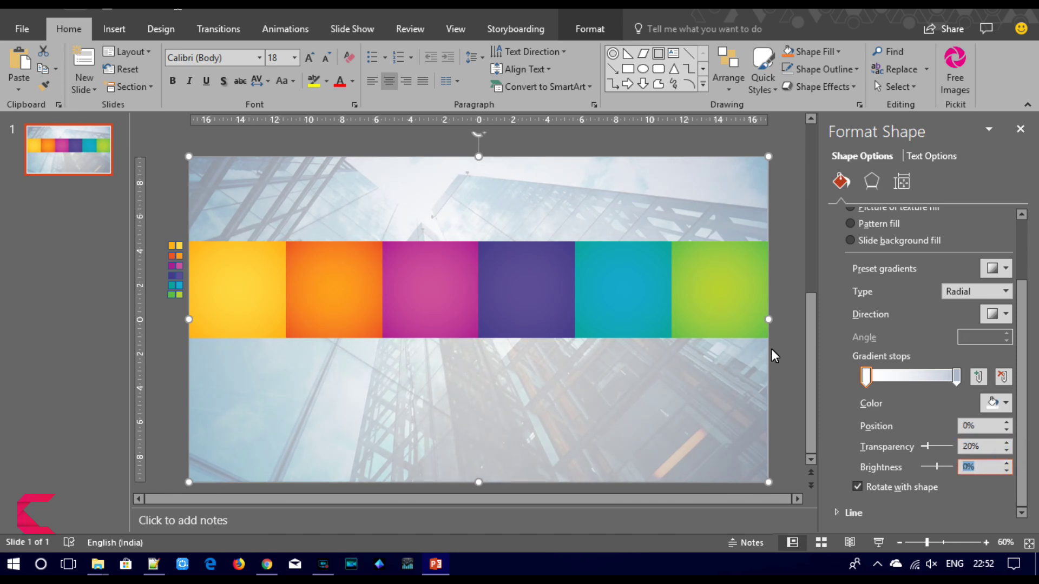
click(957, 377)
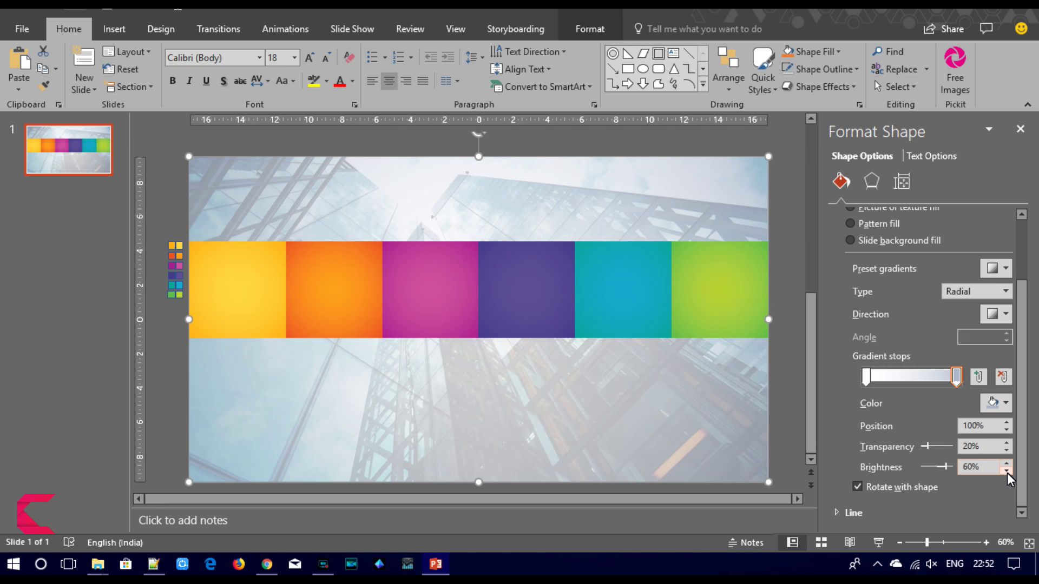
click(257, 299)
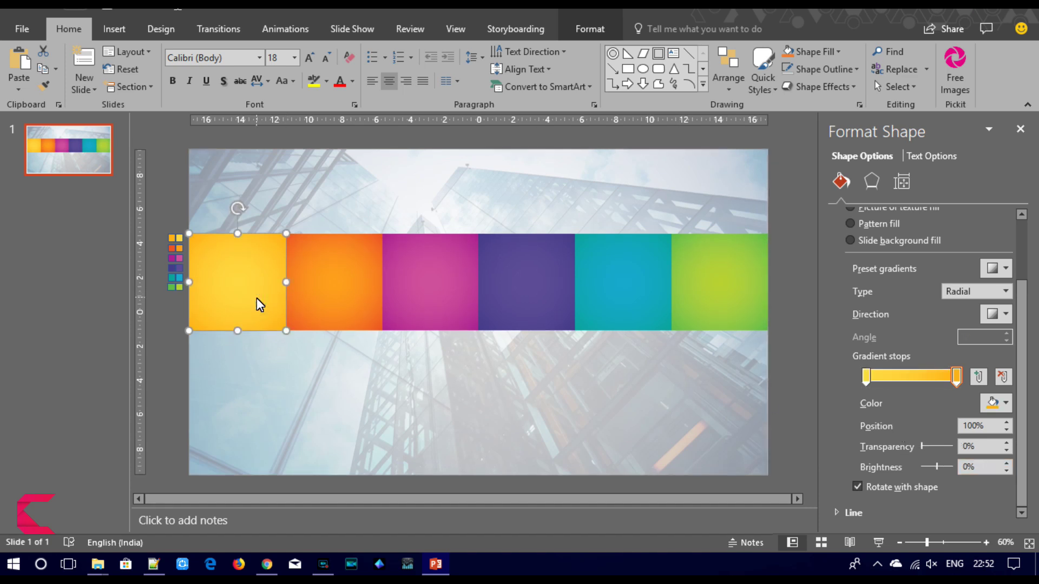
- Apply an outer offset shadow with 20 pt blur to the six squares, excluding the icon group
key(ctrl+a)
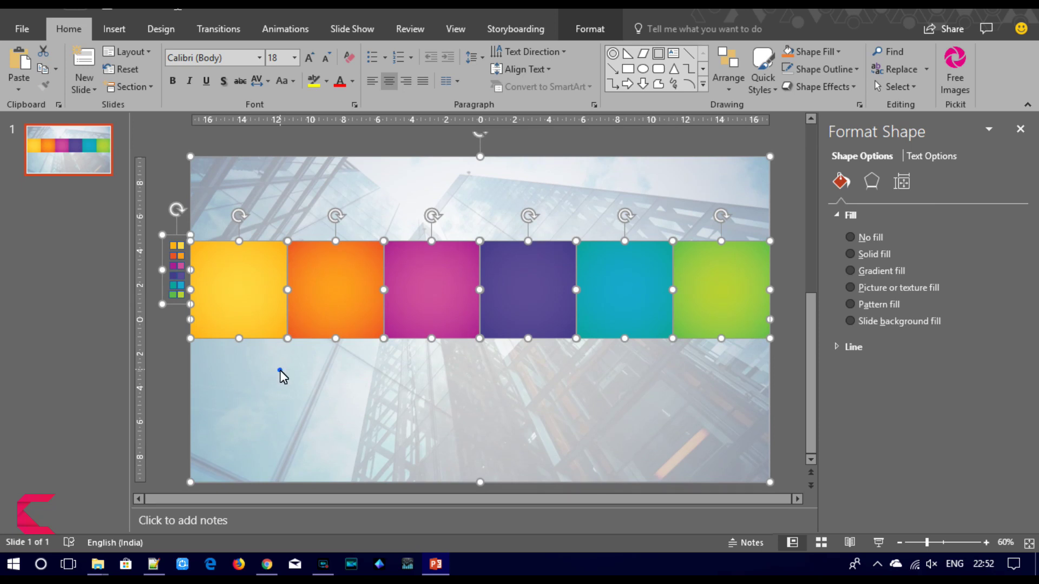
click(280, 370)
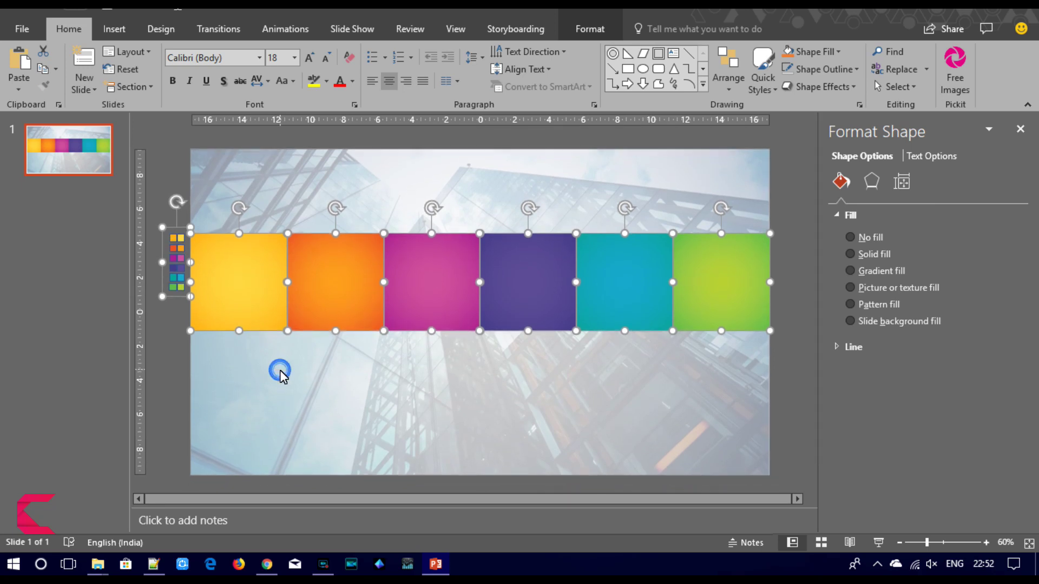
shift+click(164, 262)
click(872, 181)
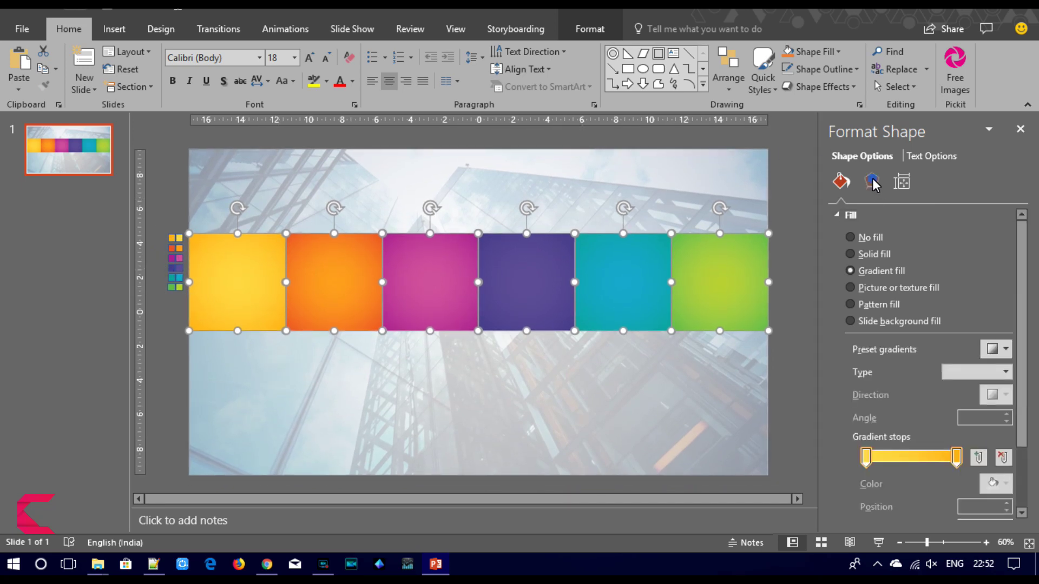
click(1005, 239)
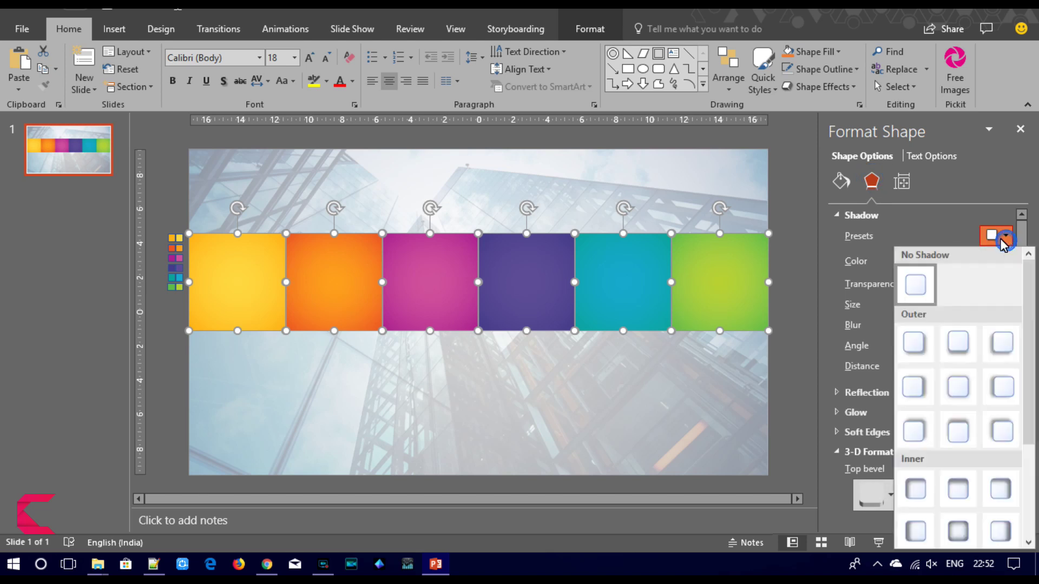
click(915, 387)
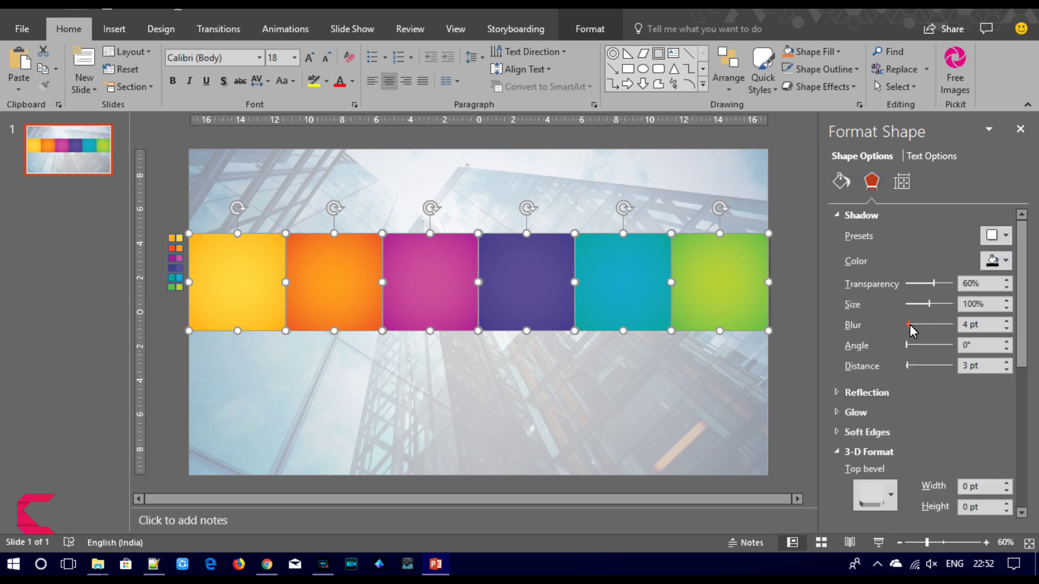
drag(910, 325, 915, 326)
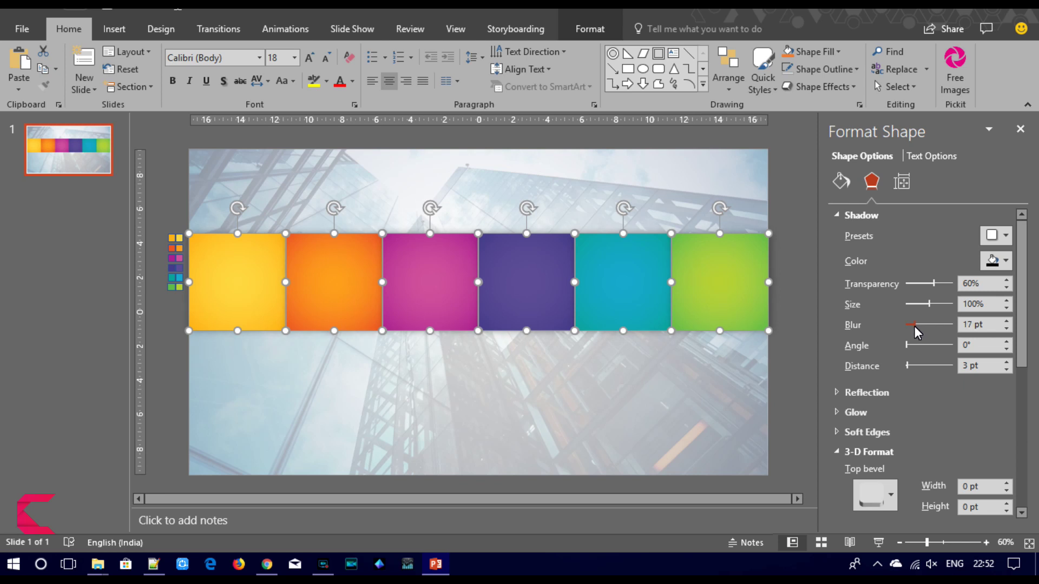
click(1006, 323)
click(1006, 323)
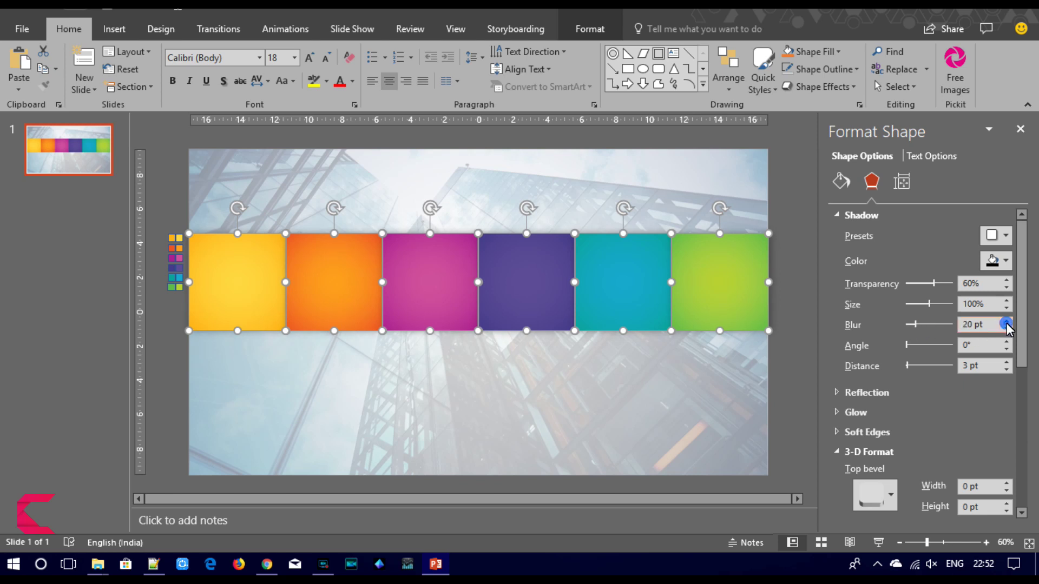
click(781, 353)
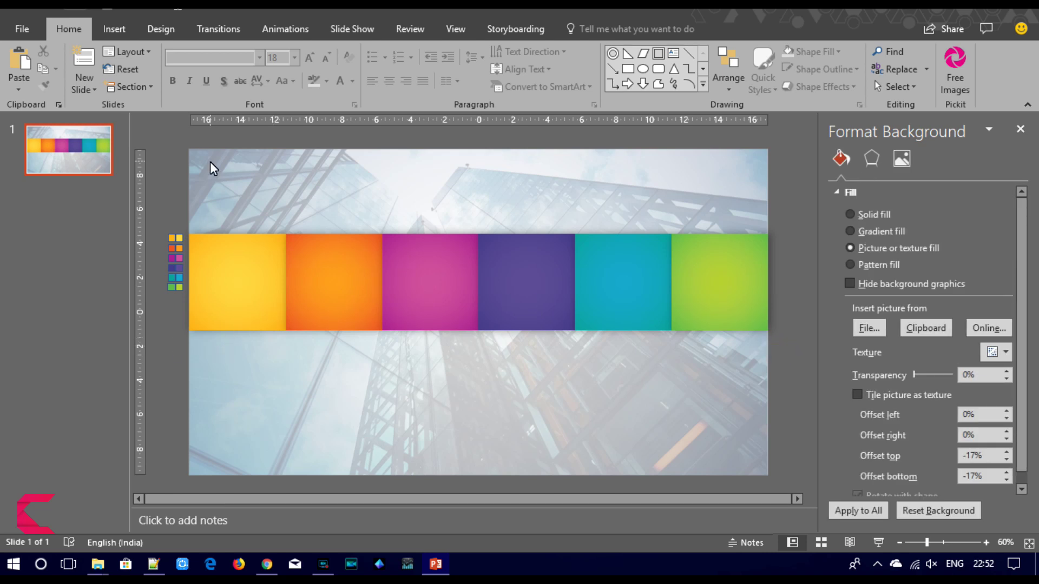
- Insert a small donut-shape circle beneath the yellow square and give it a gradient fill
click(109, 34)
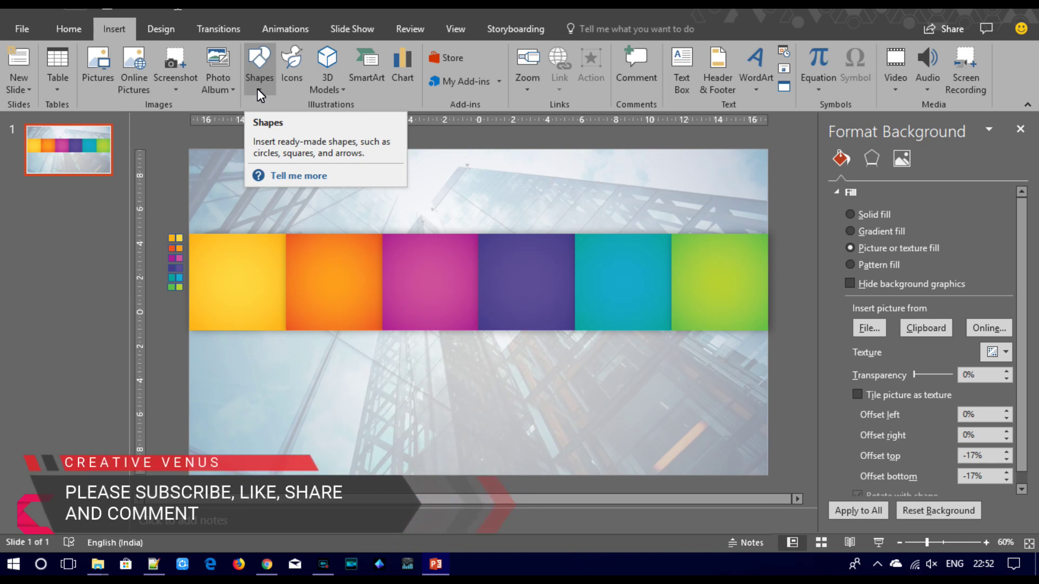
click(258, 89)
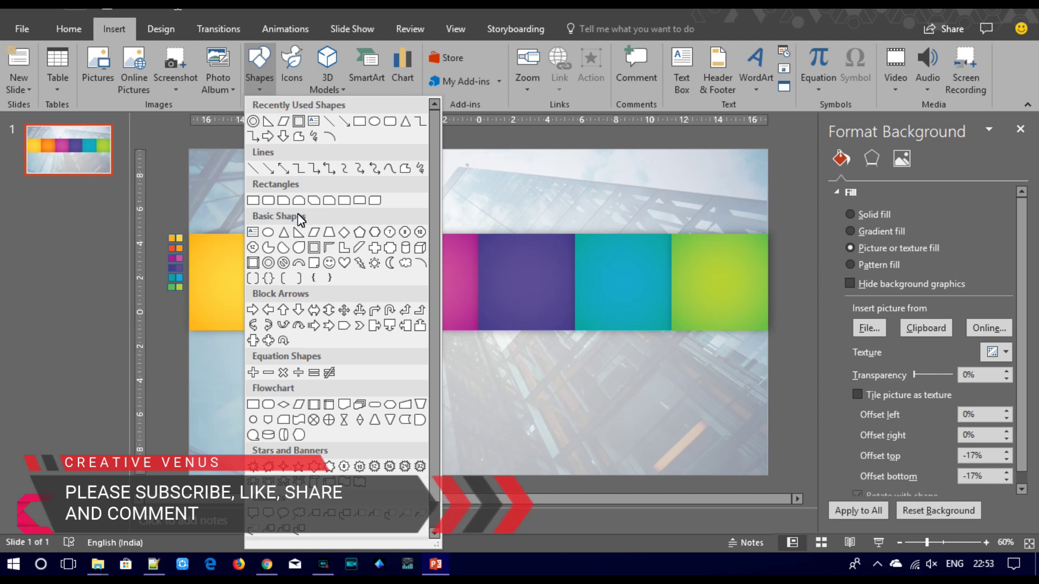
click(271, 261)
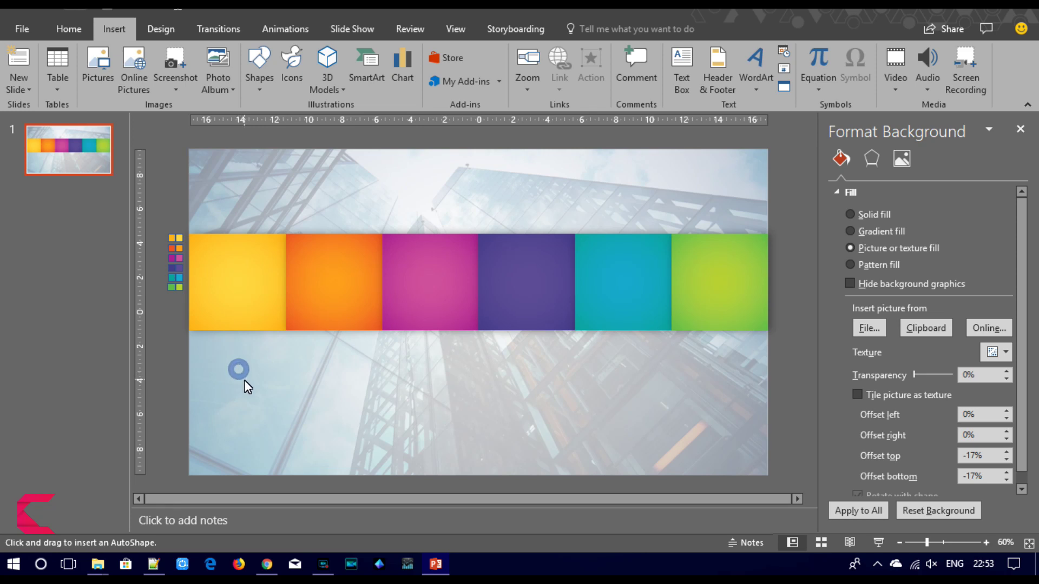
click(245, 380)
drag(243, 377, 223, 365)
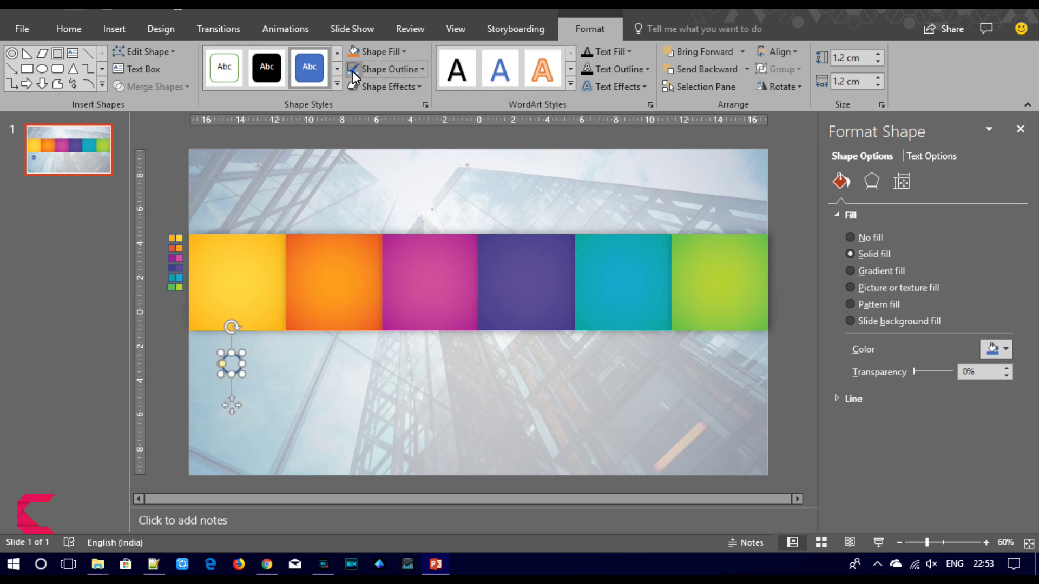
drag(229, 407, 238, 410)
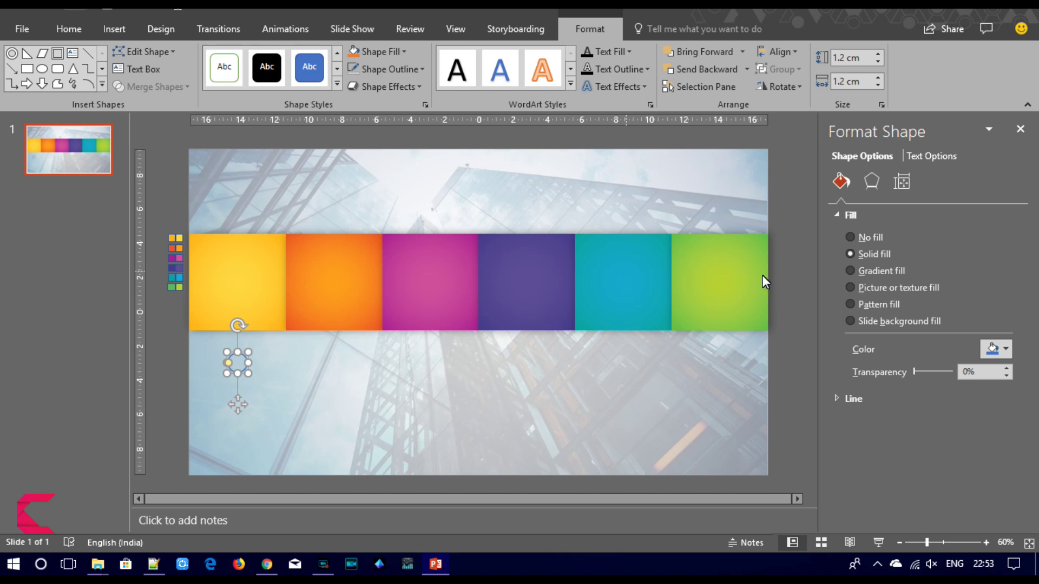
click(874, 273)
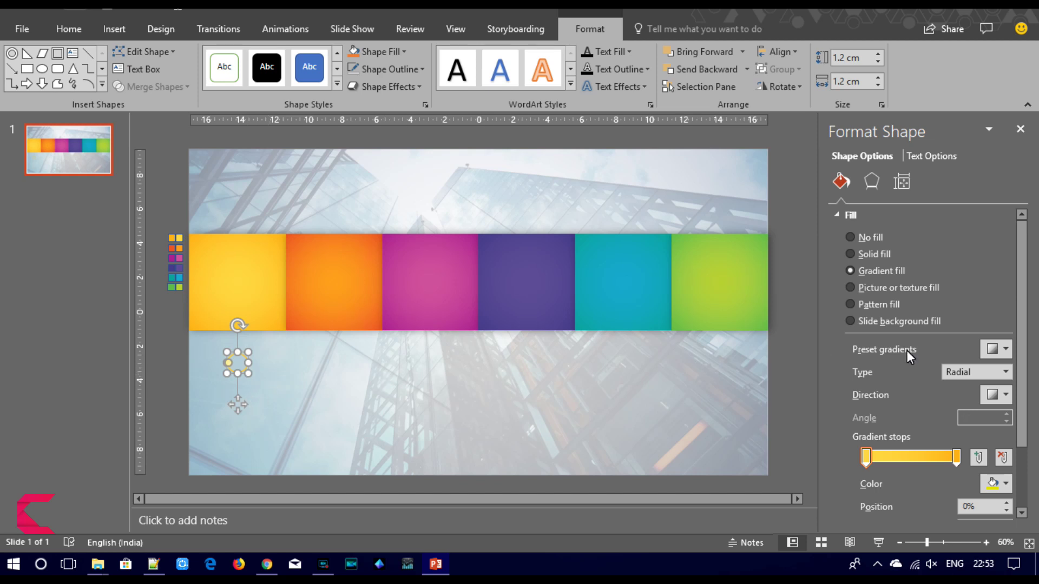
- Give the small circle a solid black fill at 20% transparency
click(874, 253)
click(1006, 349)
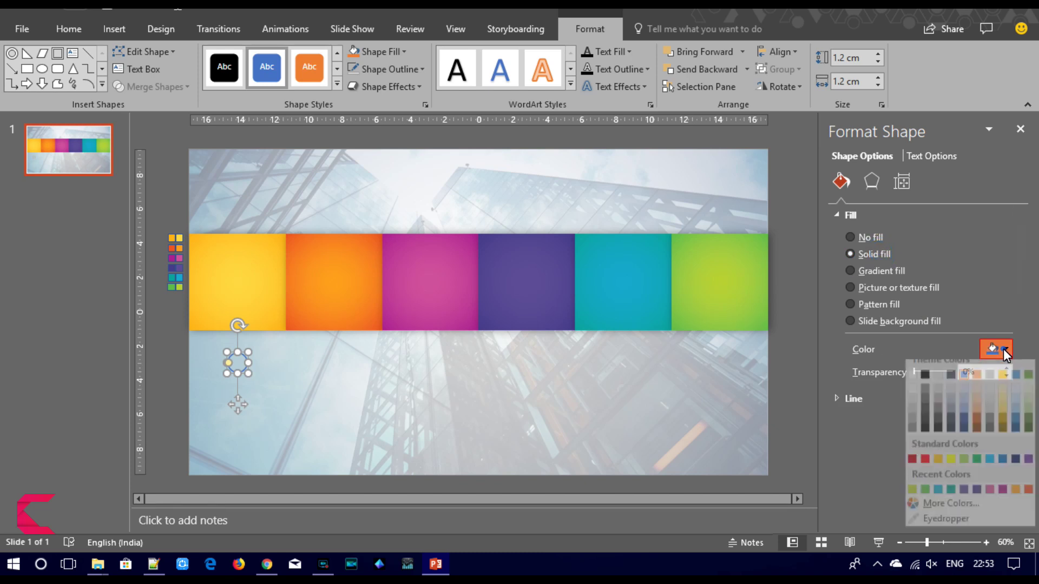
click(926, 383)
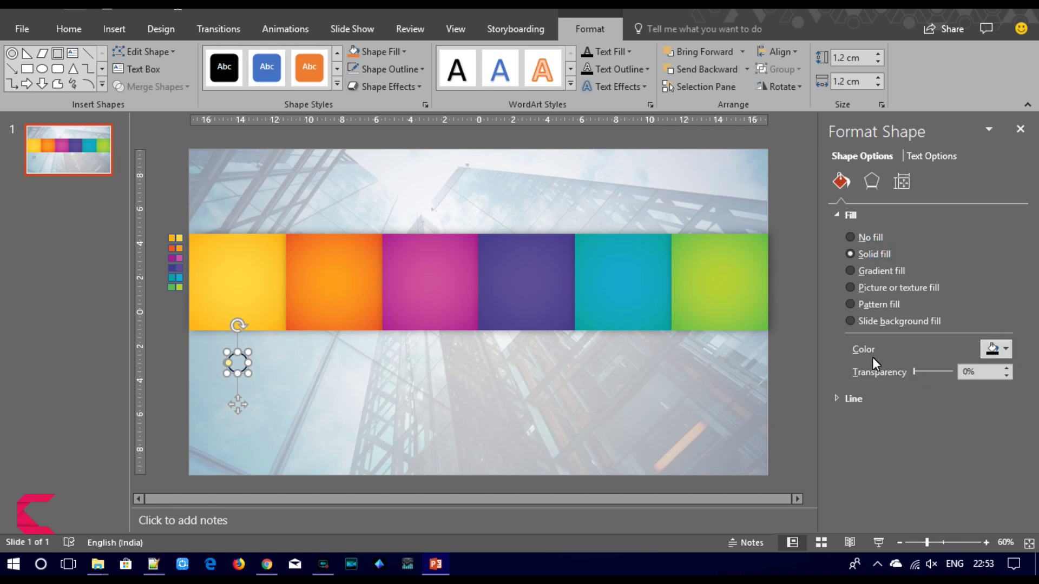
drag(914, 372, 922, 371)
- Apply the first Outer shadow preset to the circle with a 16 pt blur
click(872, 184)
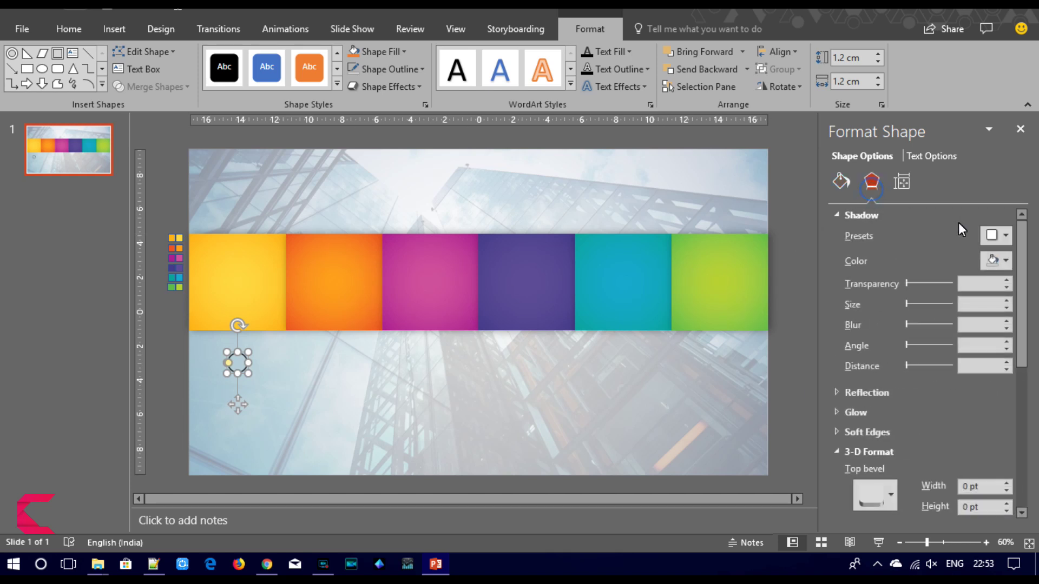
click(1007, 237)
click(921, 340)
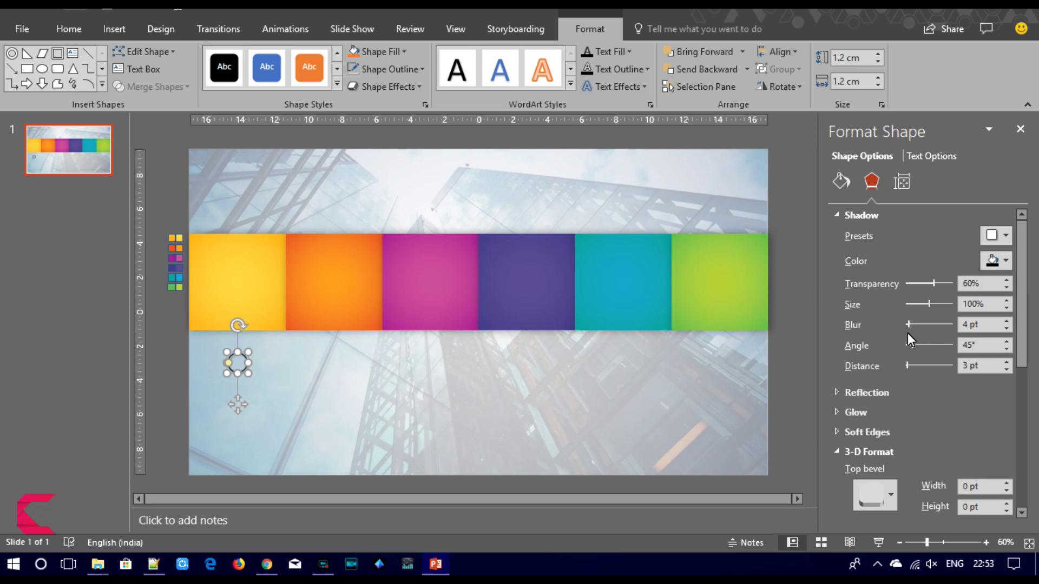
drag(911, 324, 915, 324)
click(1007, 320)
click(1008, 321)
- Nudge the circle into place and raise its fill transparency to 60%
drag(242, 410, 239, 409)
click(228, 361)
click(231, 363)
click(842, 182)
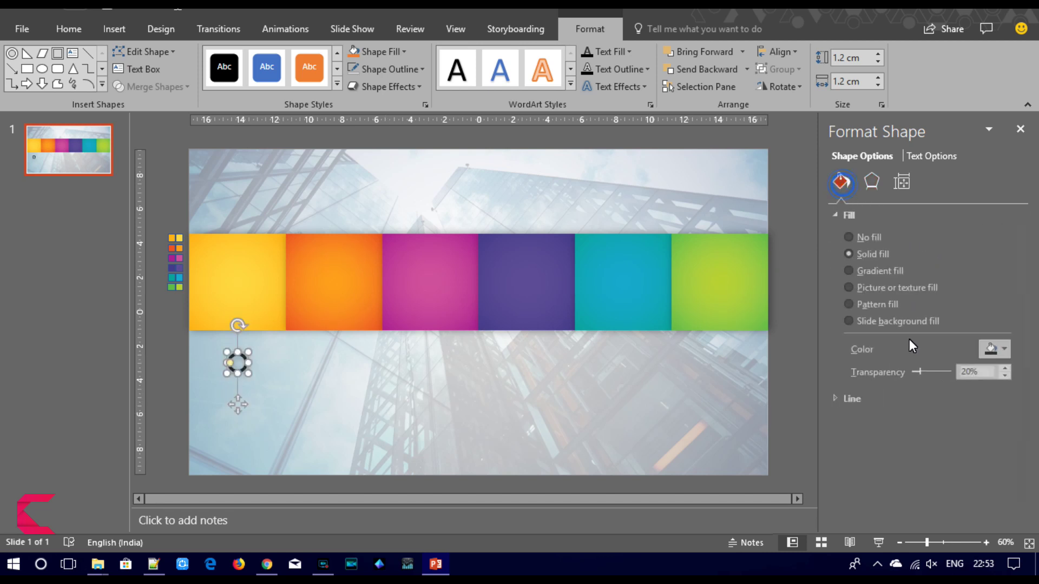
drag(936, 372, 937, 372)
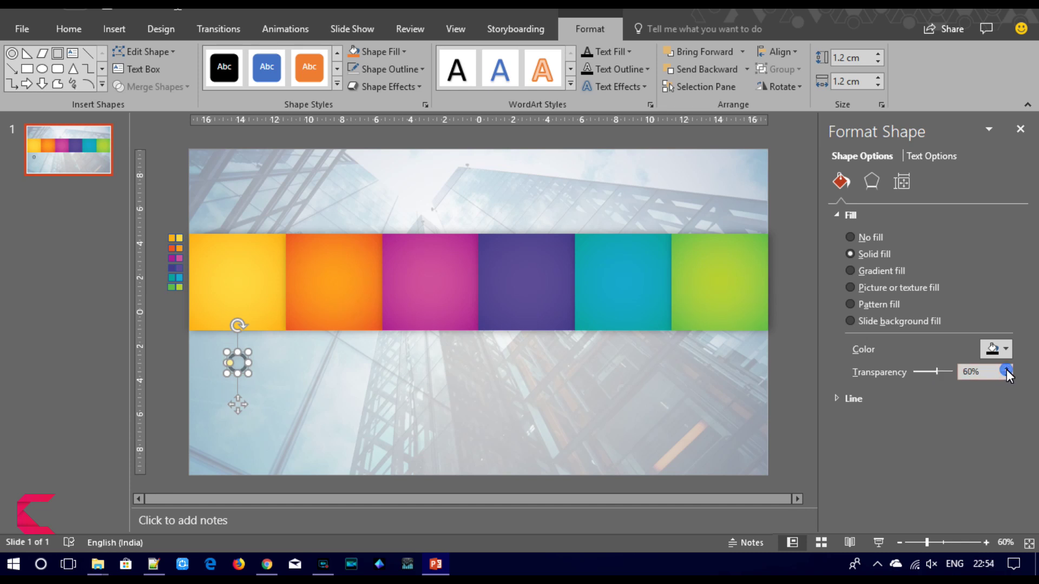
- Copy the small circle and place a duplicate under the orange square
click(615, 381)
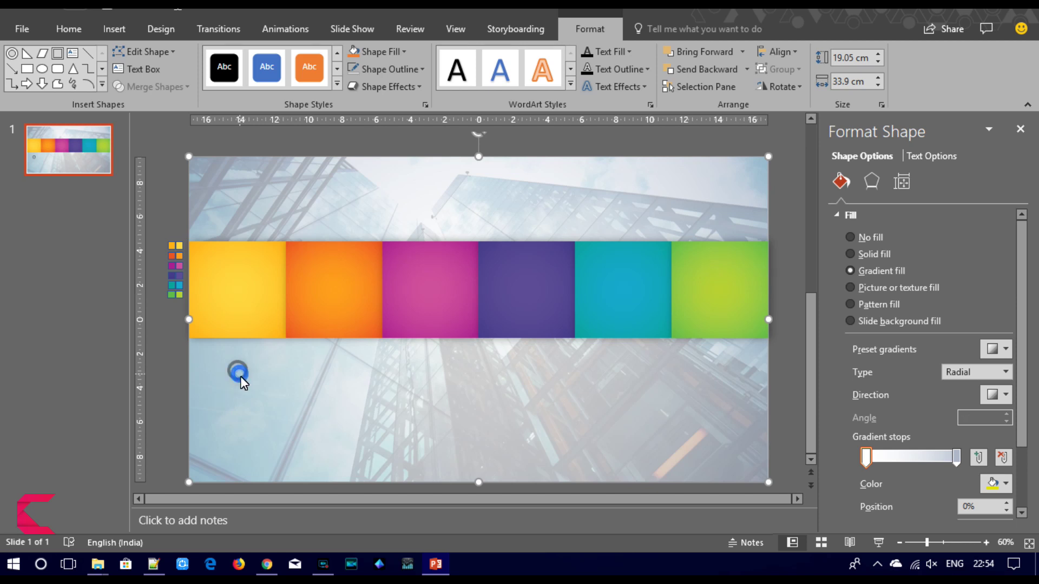
click(154, 383)
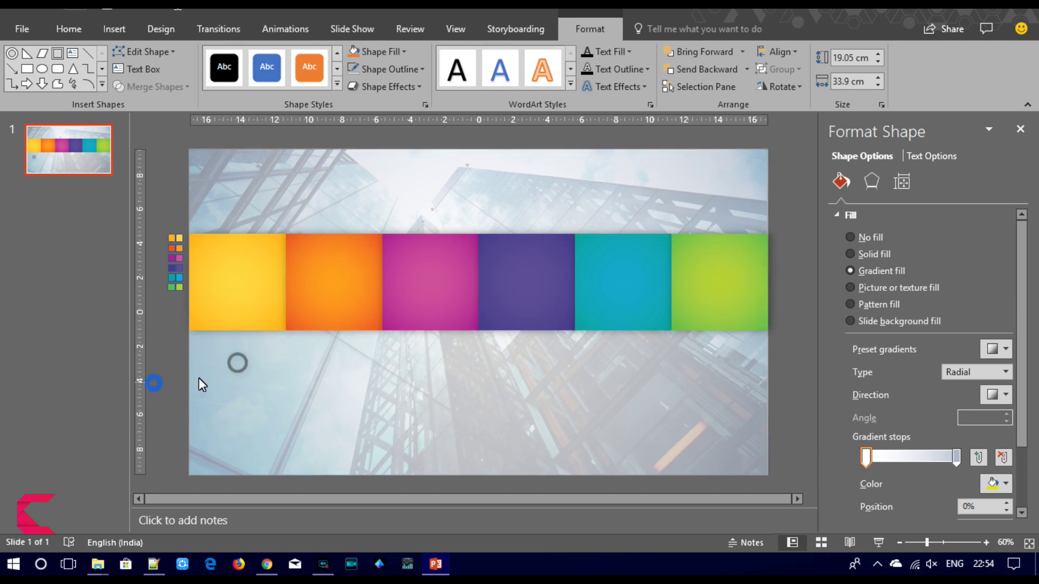
click(236, 370)
click(236, 379)
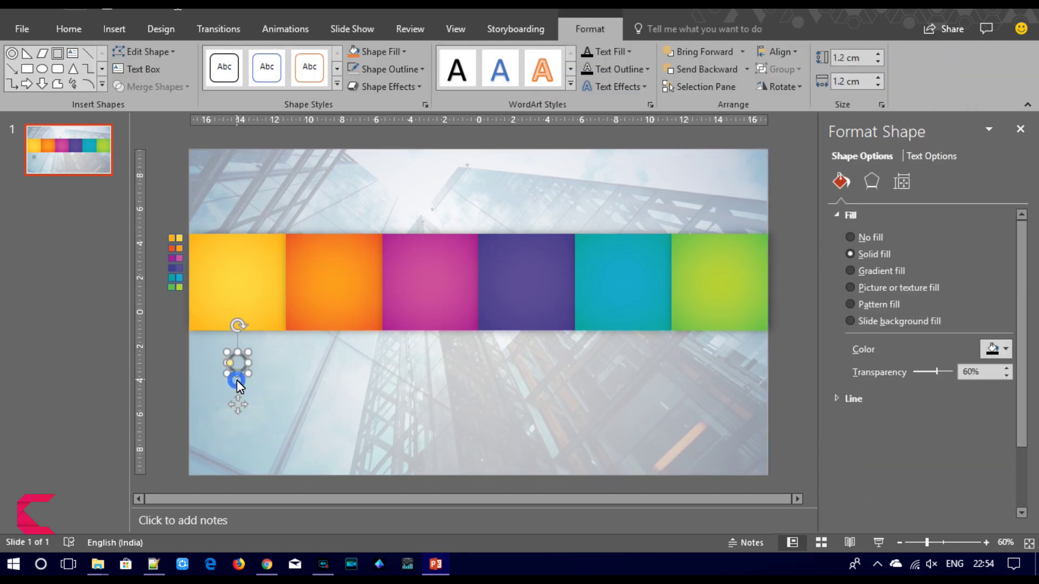
key(ctrl+c)
key(ctrl+v)
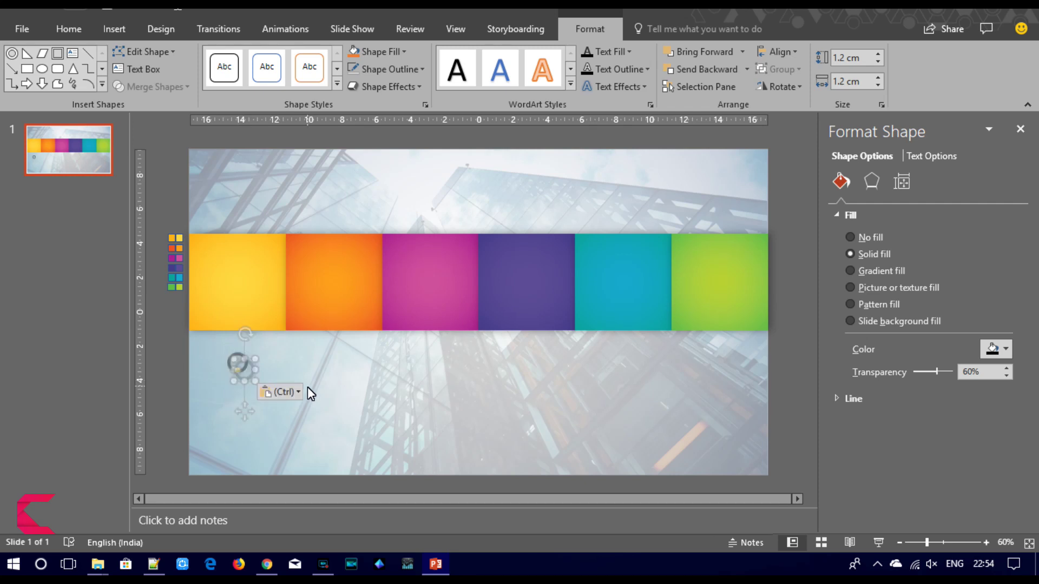
drag(237, 406, 332, 405)
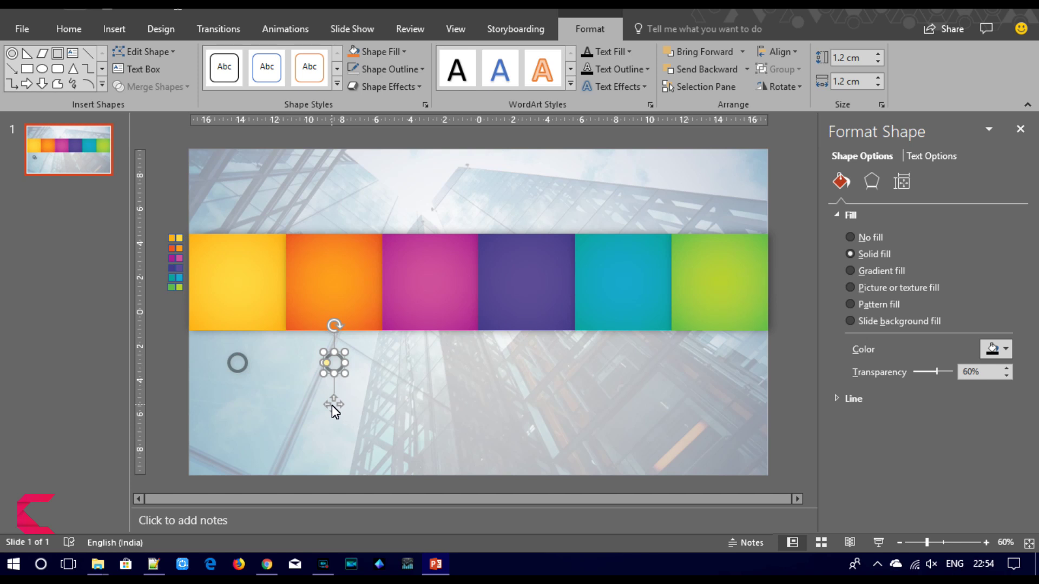
- Paste more circle copies and line them up under the magenta and green squares
key(ctrl+v)
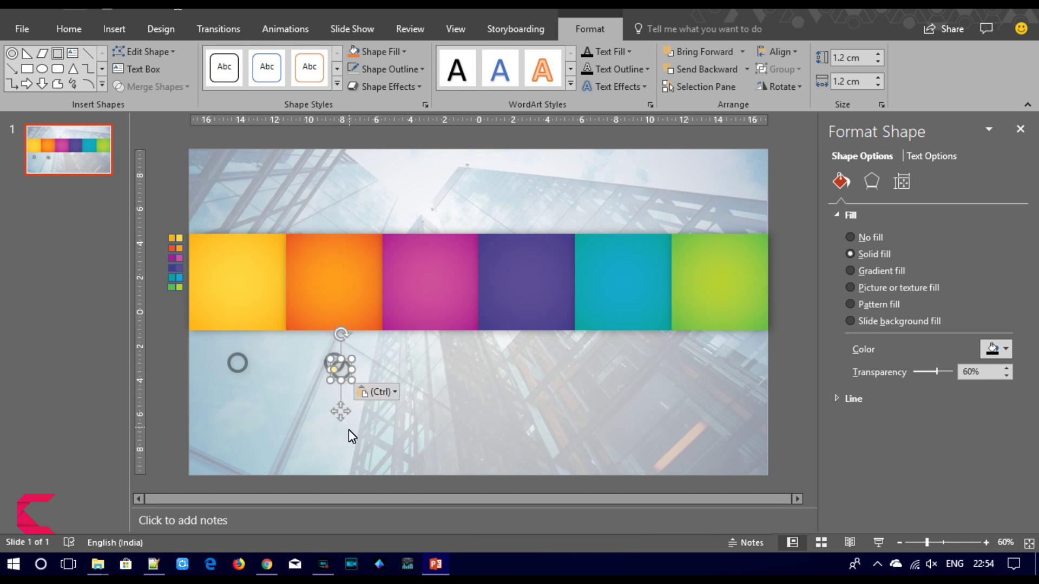
drag(345, 414, 431, 411)
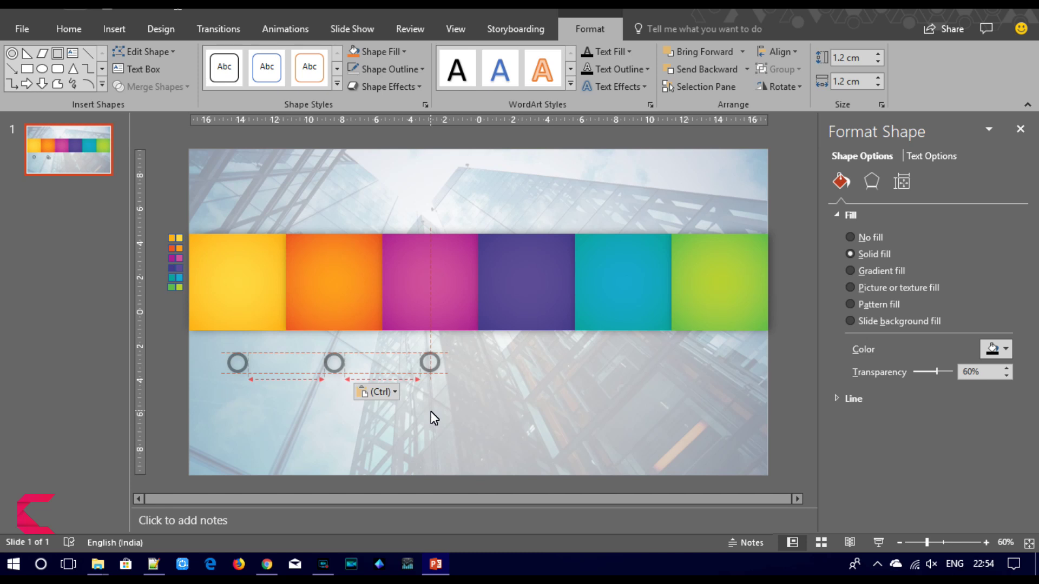
drag(431, 411, 622, 408)
key(ctrl+v)
key(ctrl+v)
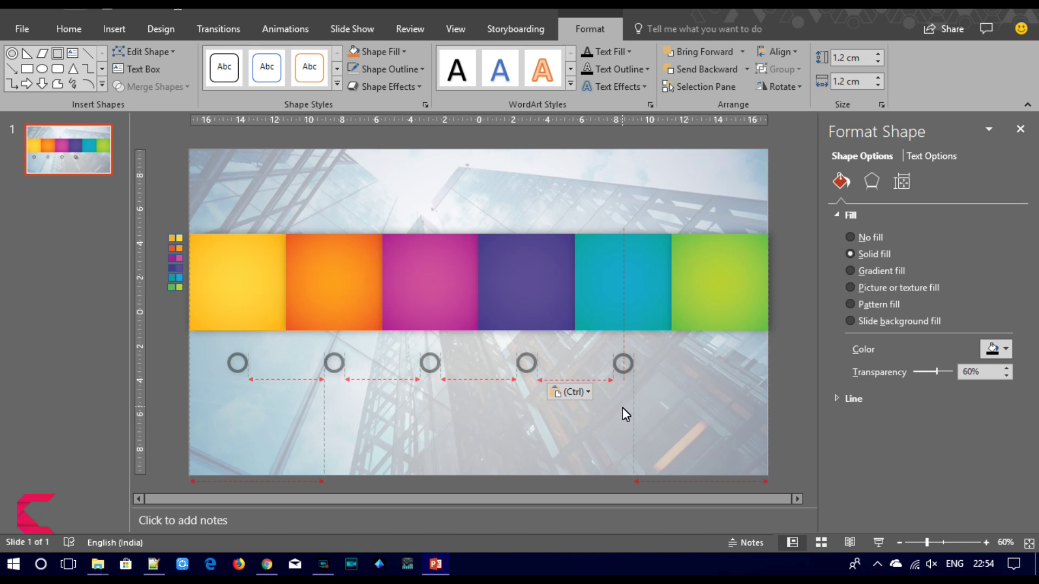
drag(622, 408, 622, 413)
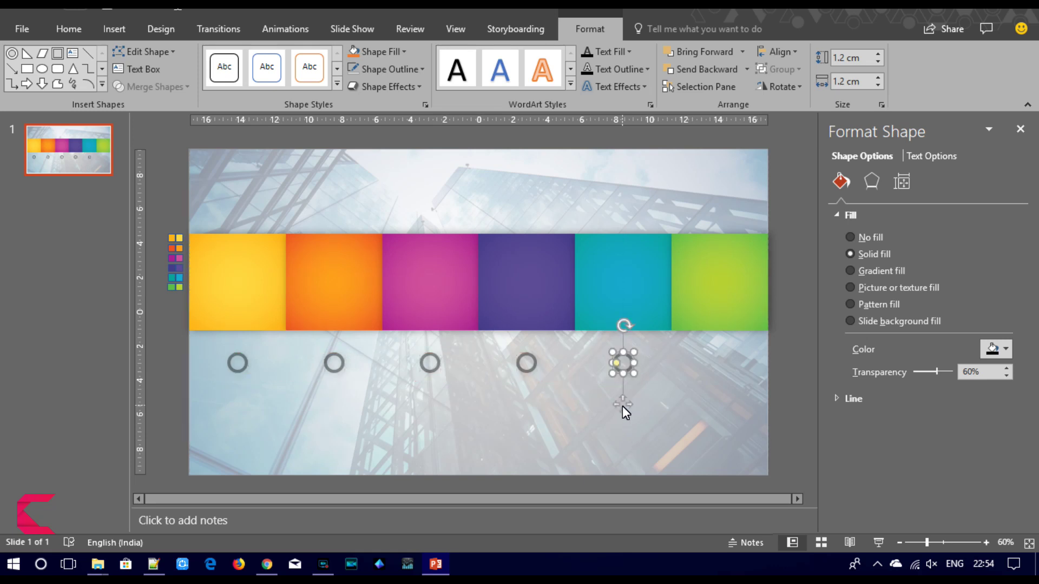
key(ctrl+v)
drag(632, 411, 722, 405)
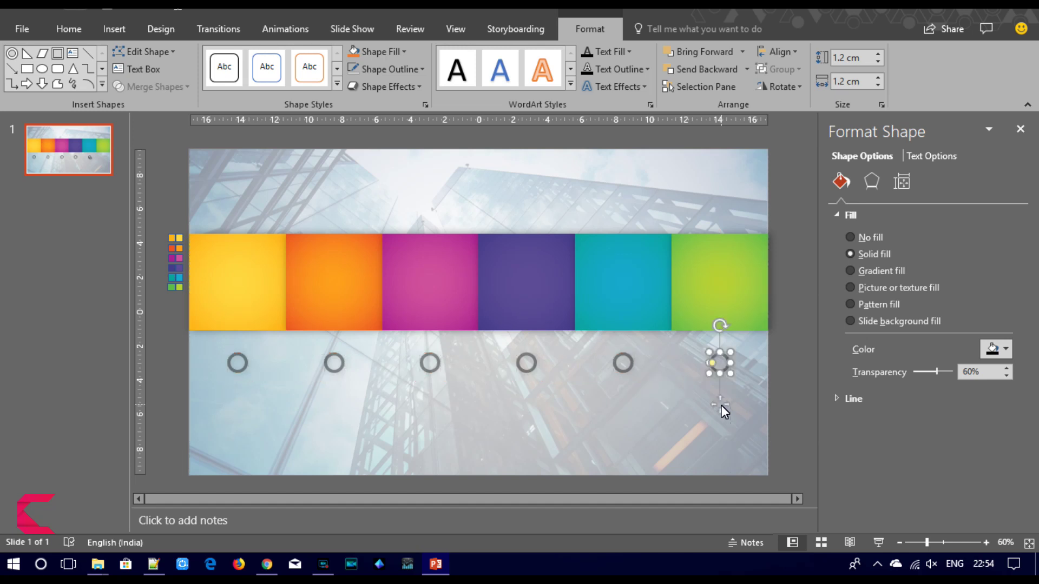
- Delete the full-slide overlay shape
click(780, 413)
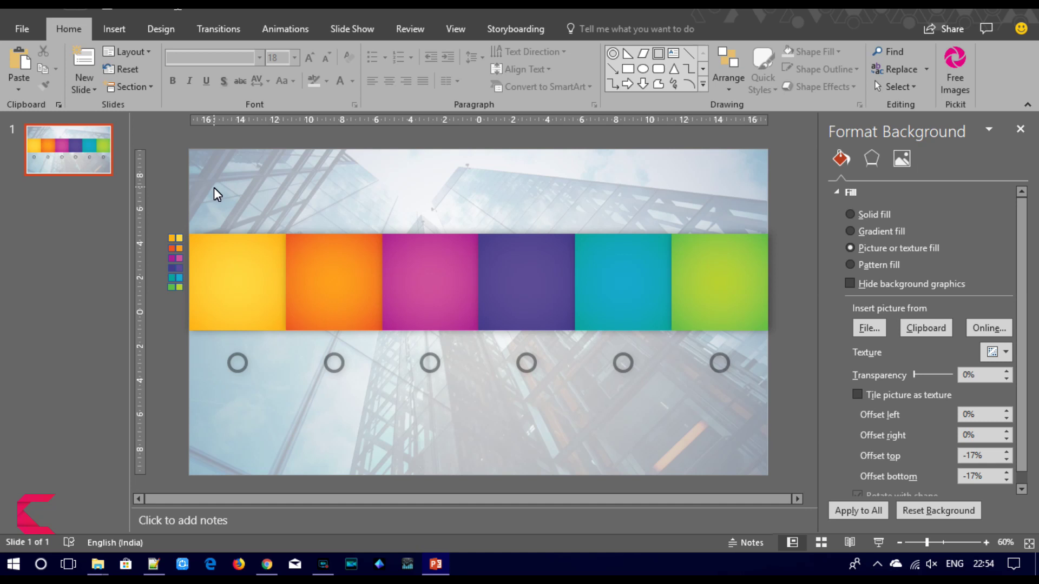
click(243, 186)
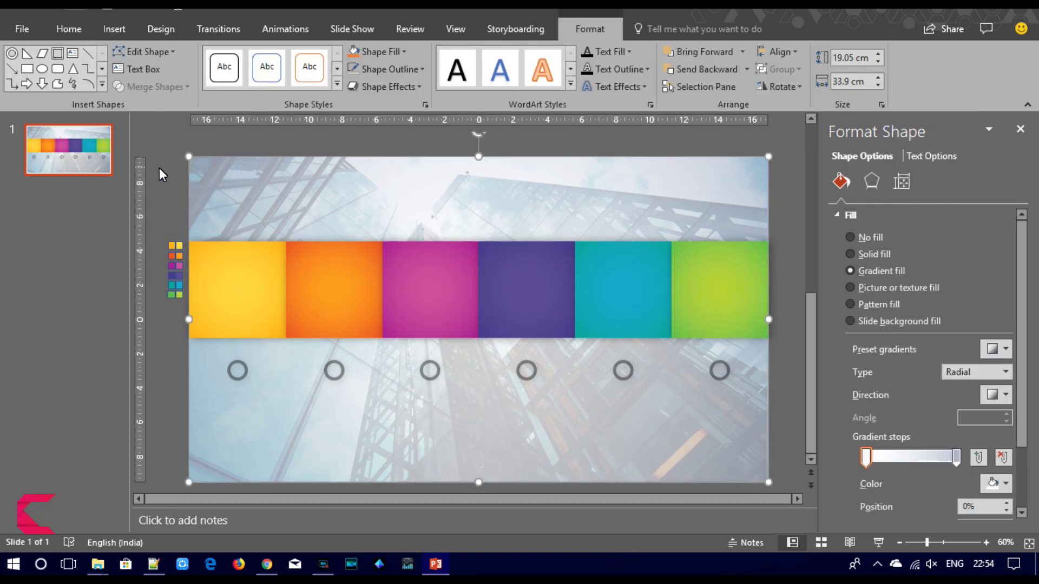
key(Delete)
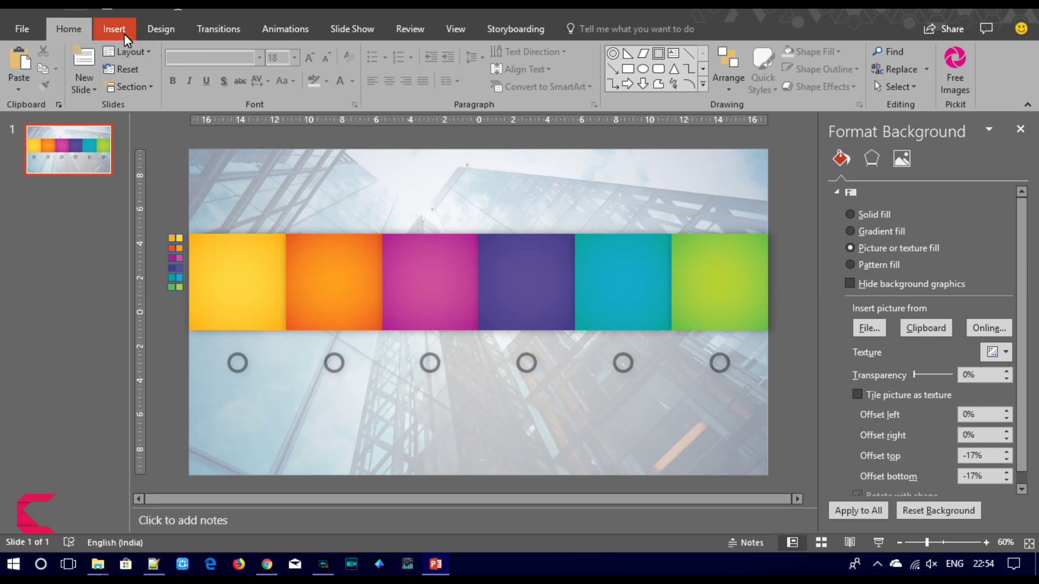
click(124, 33)
- Draw a rectangle covering the slide's top area and the colour band
click(253, 91)
click(363, 123)
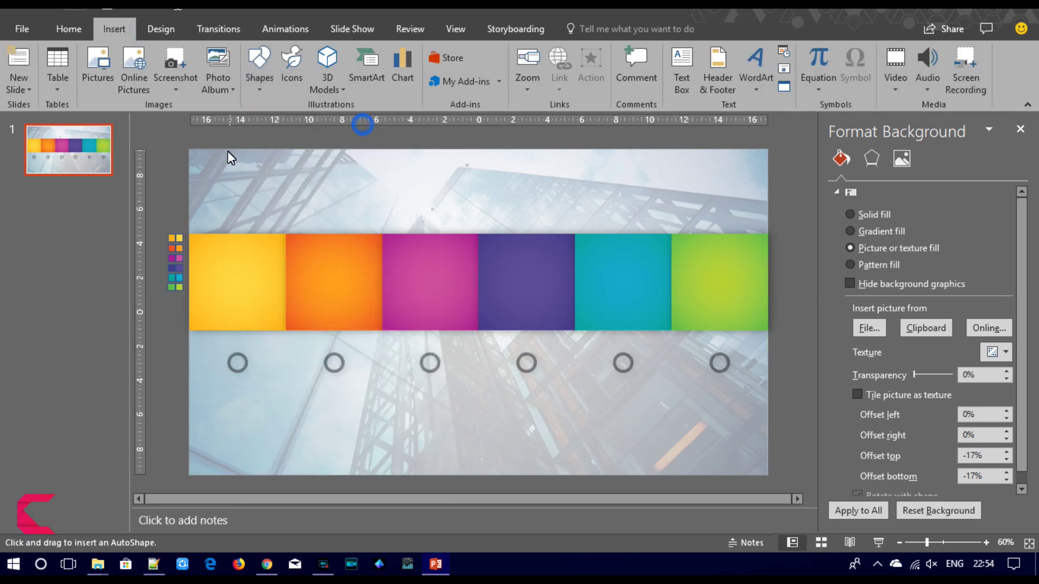
drag(191, 149, 771, 315)
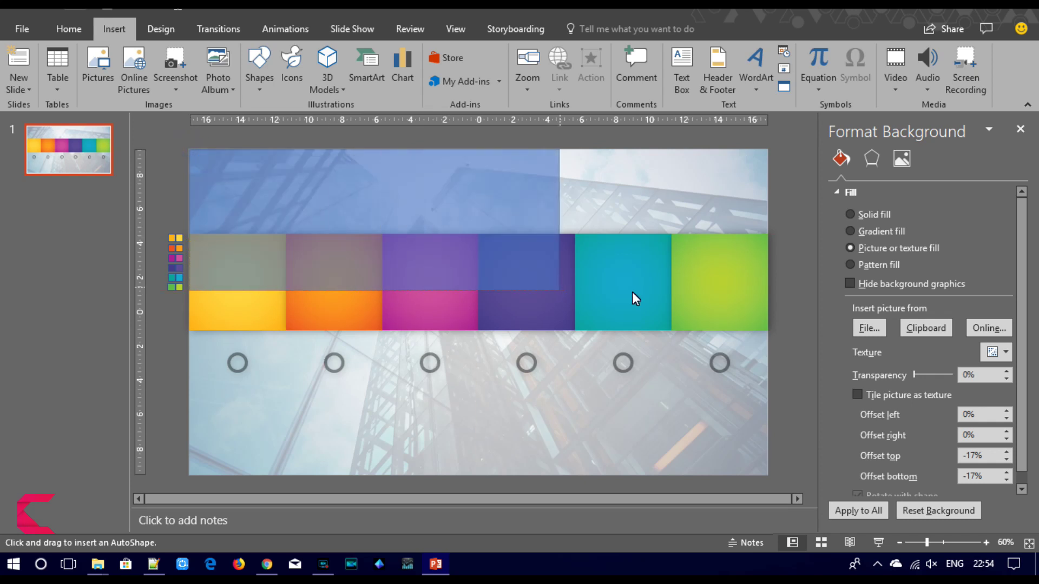
drag(770, 316, 768, 317)
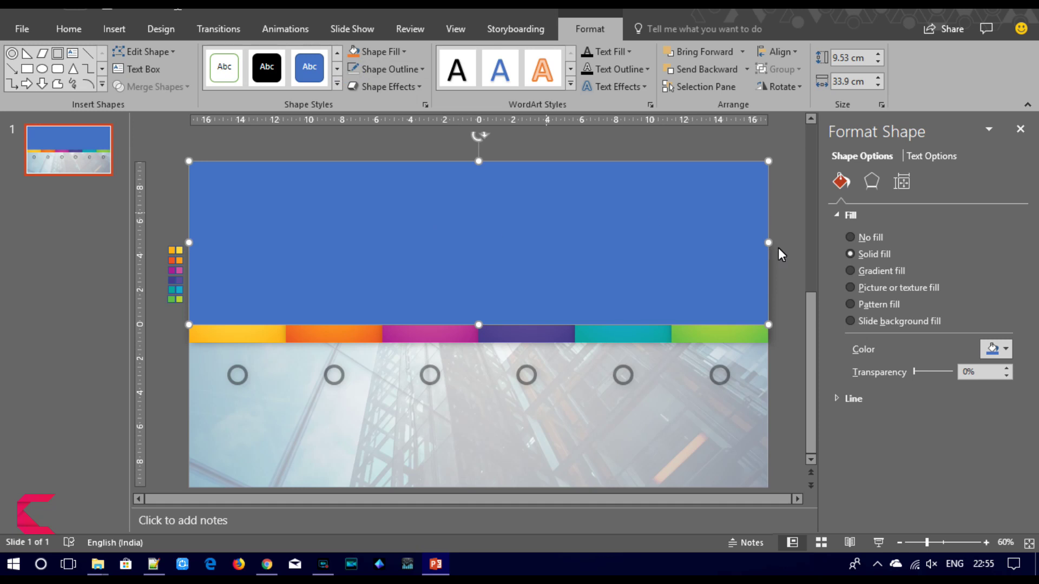
- Fill the rectangle with a 270° linear gradient ending in a dark blue-grey stop
click(870, 274)
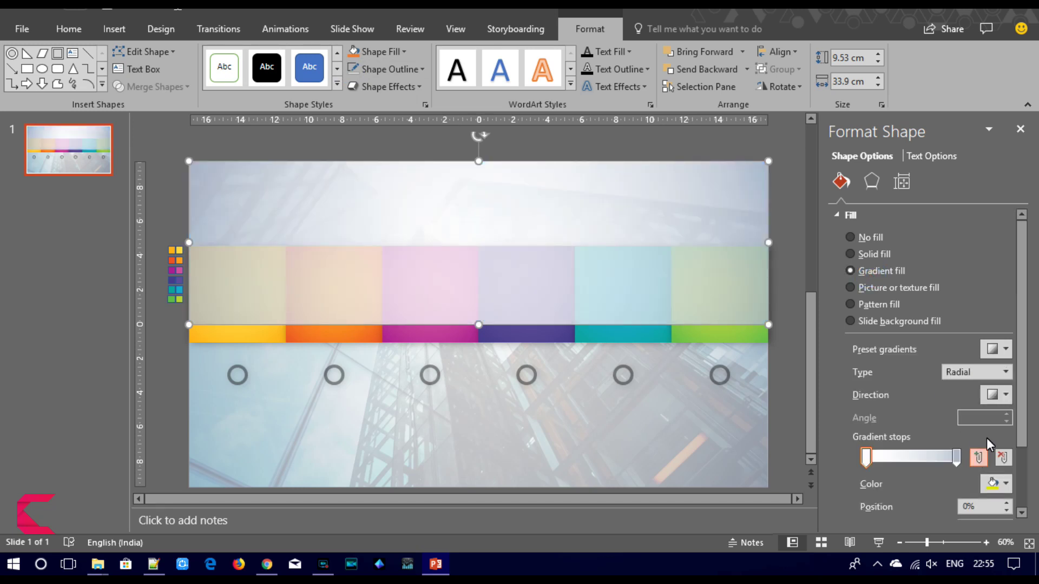
click(1004, 373)
click(974, 387)
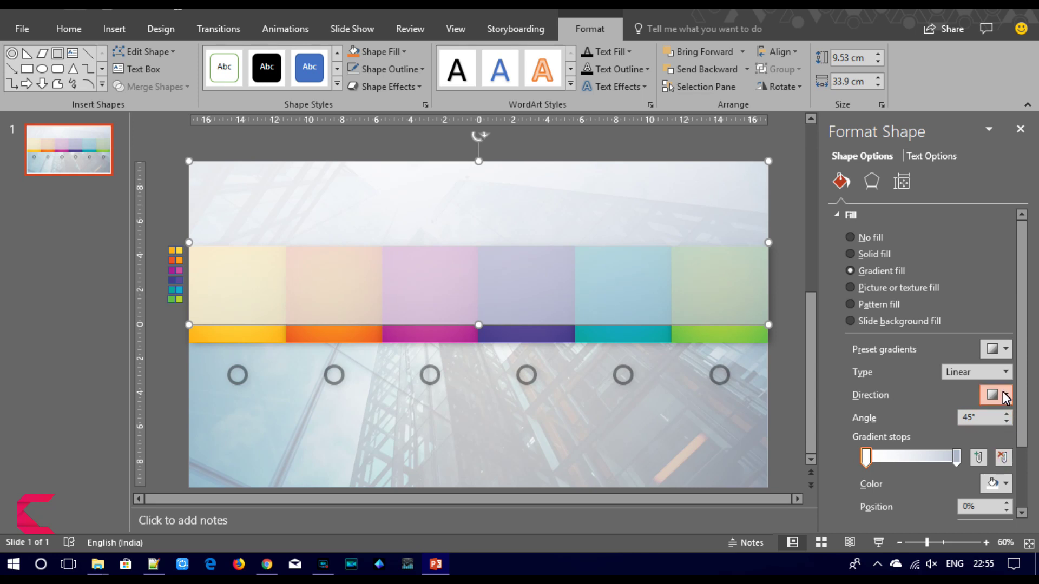
click(1004, 395)
click(923, 454)
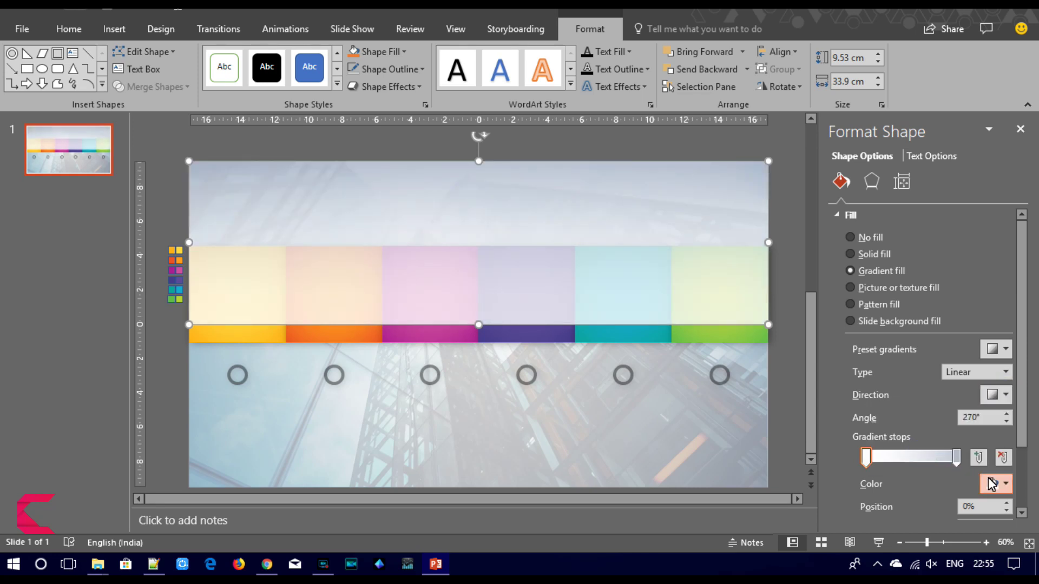
click(956, 457)
click(993, 485)
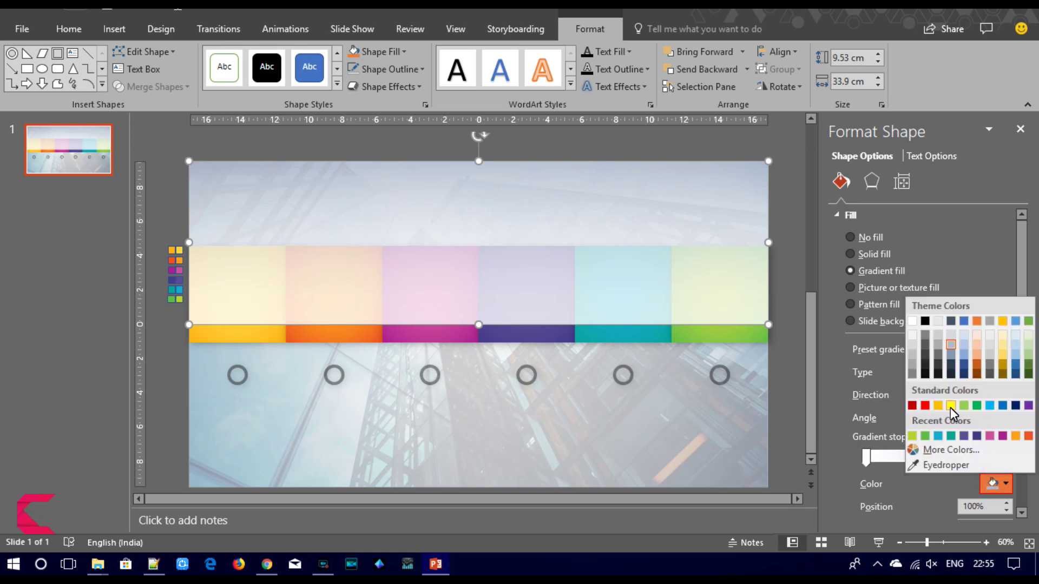
click(953, 366)
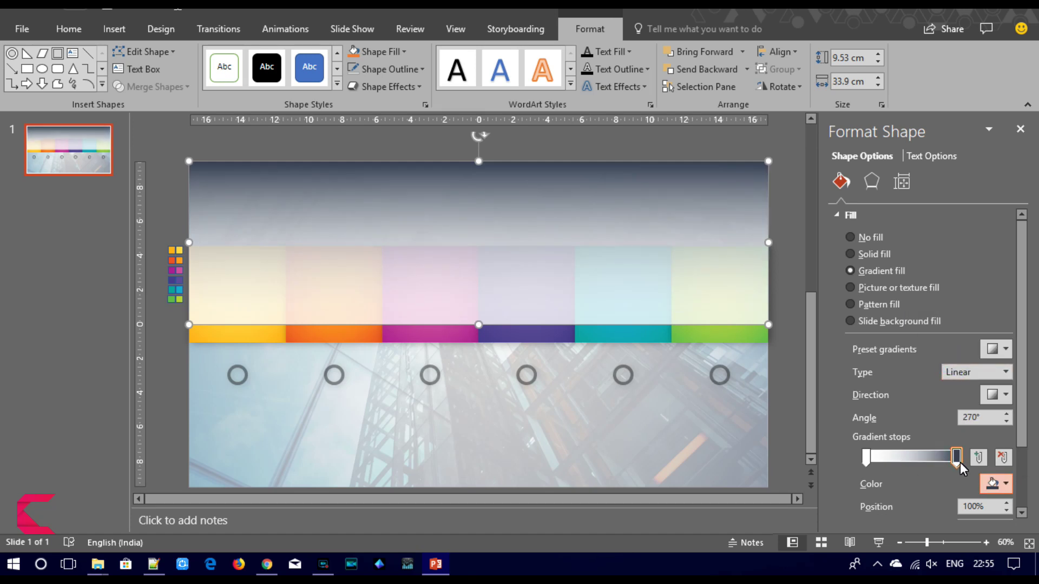
- Set the dark stop to 88% at 54% transparency, then send the overlay behind the band
mouse_move(959, 462)
mouse_down()
mouse_move(951, 461)
mouse_move(960, 465)
mouse_up()
scroll(1014, 427, down, 3)
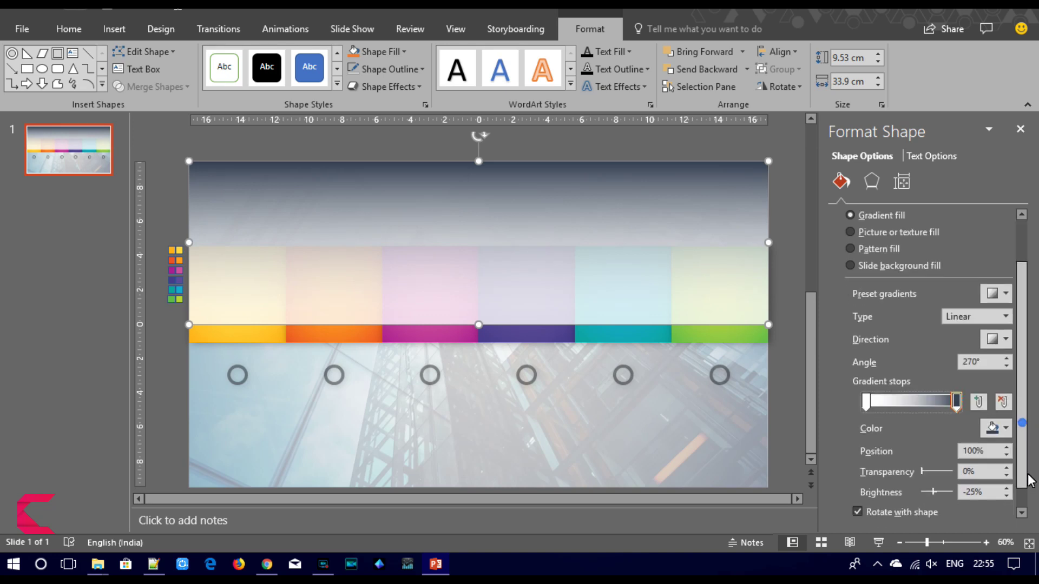
mouse_move(867, 387)
mouse_down()
mouse_move(892, 388)
mouse_move(849, 391)
mouse_up()
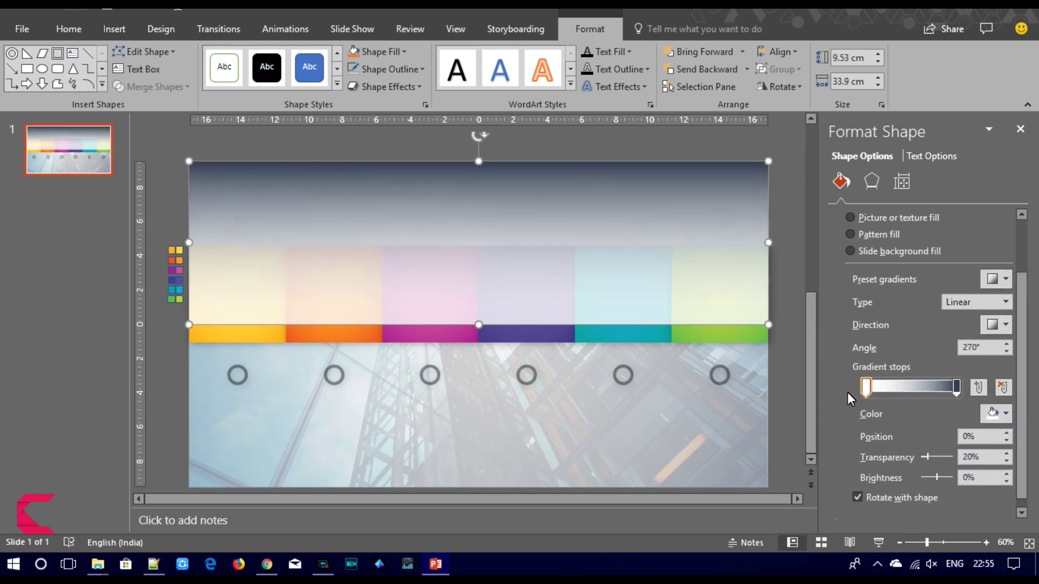
mouse_move(928, 457)
mouse_down()
mouse_move(953, 457)
mouse_move(943, 457)
mouse_up()
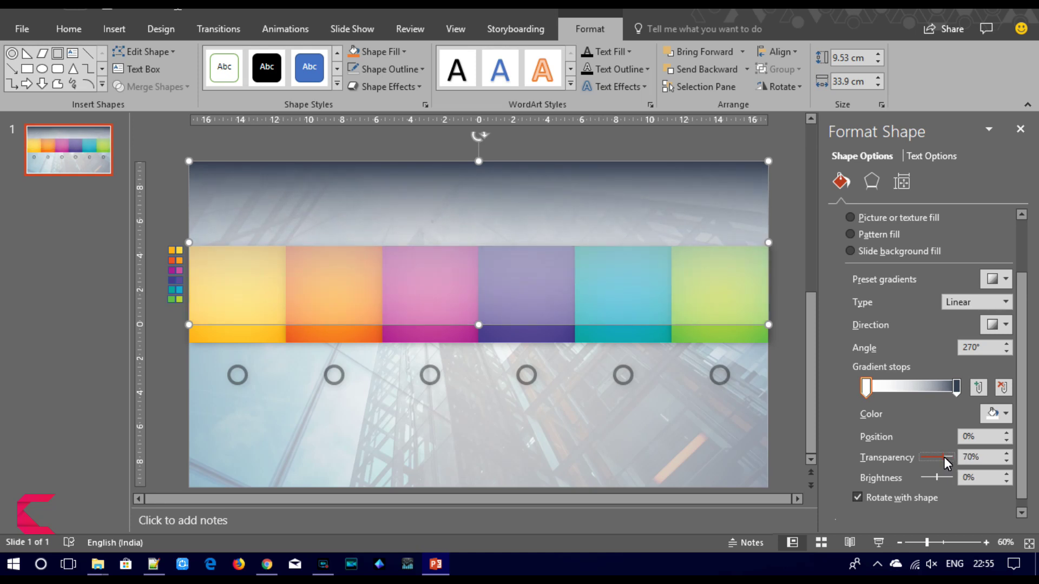
click(955, 391)
drag(954, 395, 926, 395)
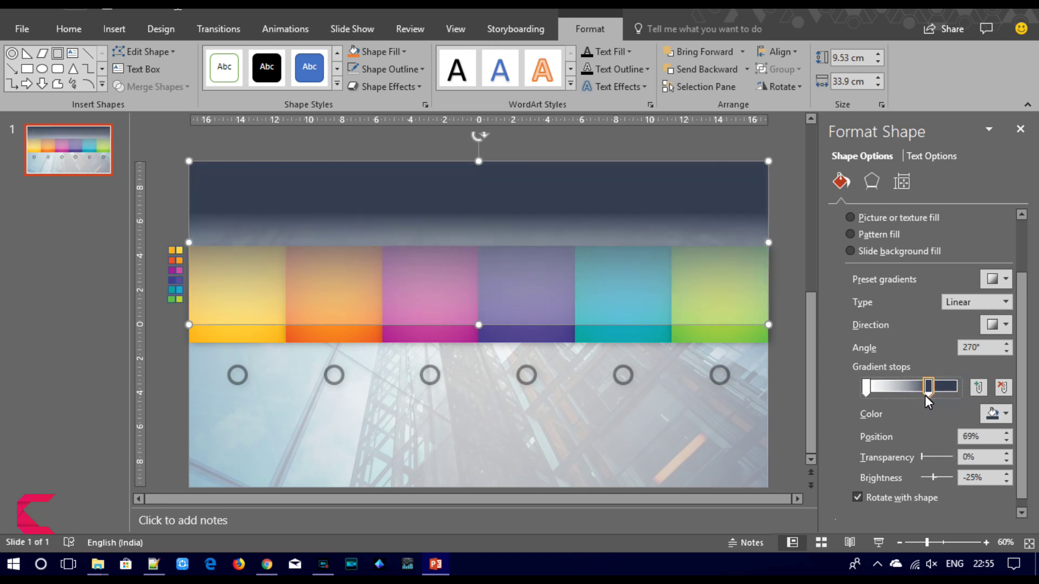
mouse_move(922, 457)
mouse_down()
mouse_move(950, 462)
mouse_move(939, 460)
mouse_up()
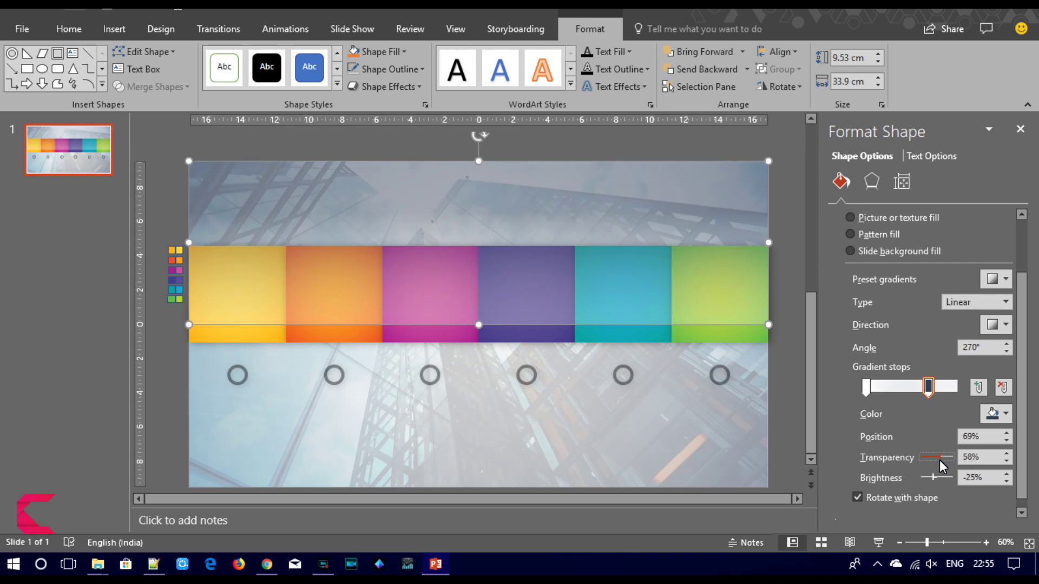
drag(929, 395, 944, 394)
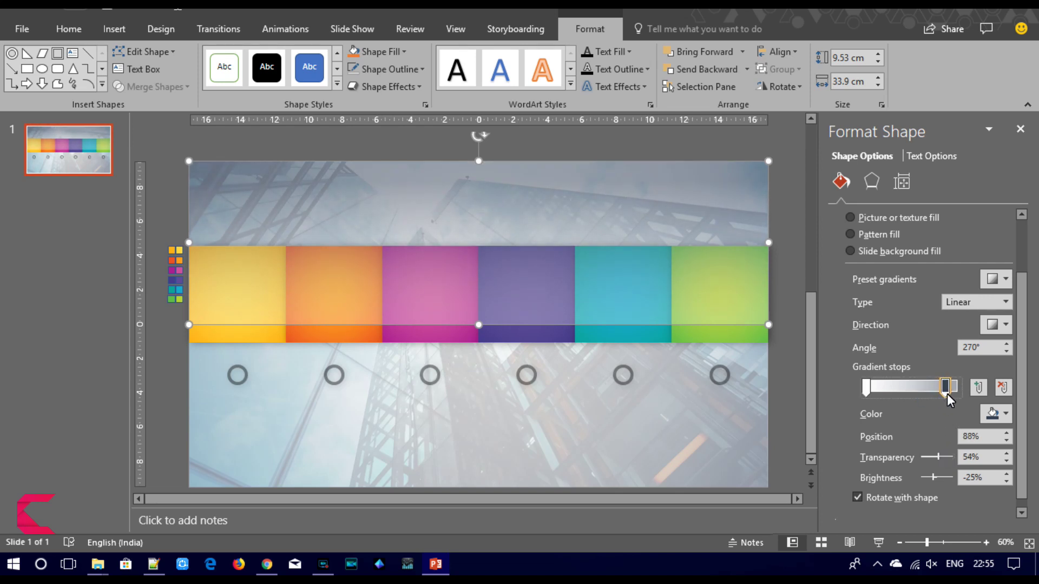
right_click(490, 291)
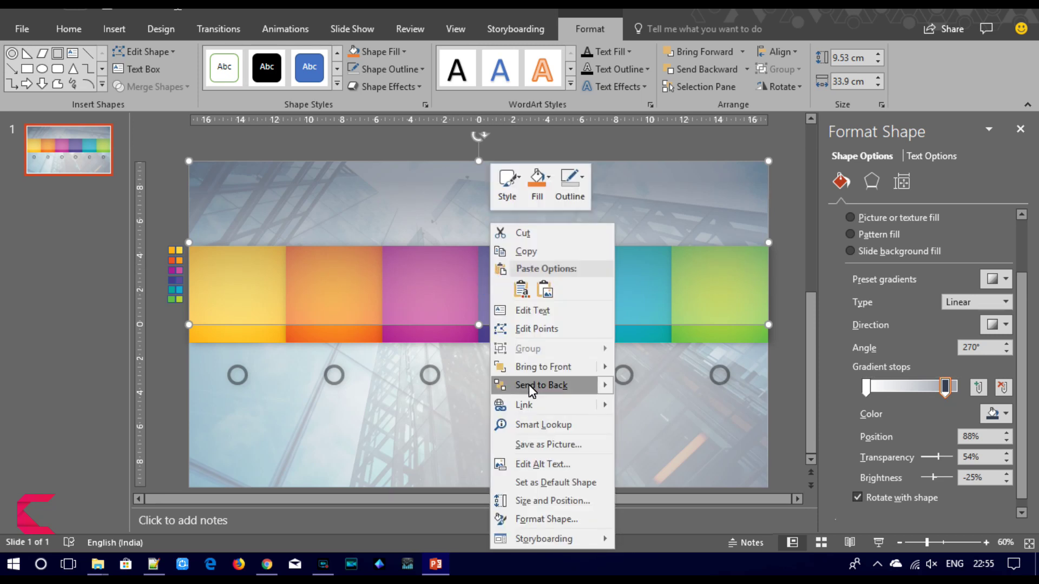
click(528, 385)
- Send the full-slide radial gradient shape to the back
click(501, 413)
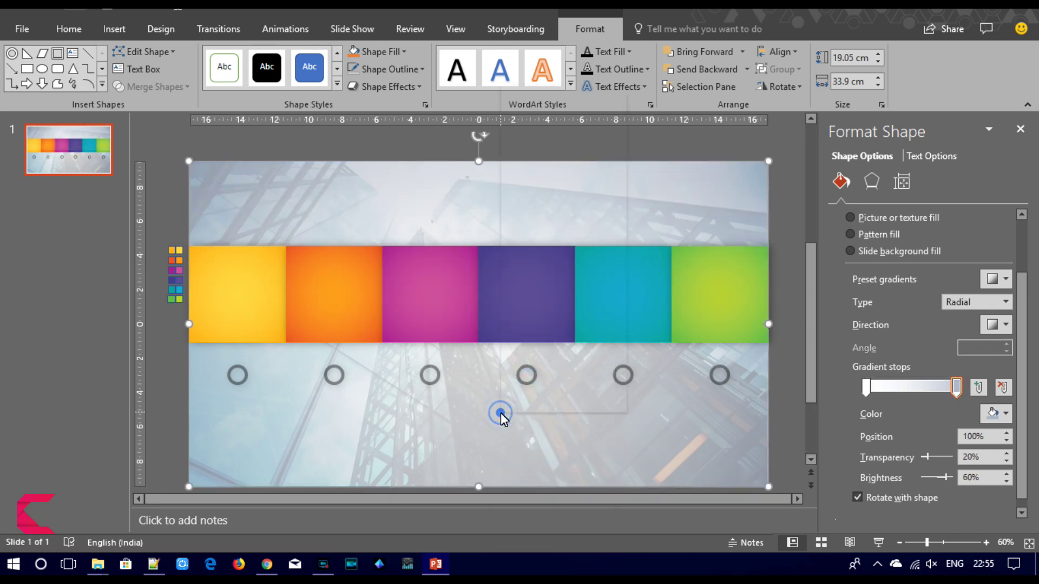
right_click(501, 414)
click(548, 250)
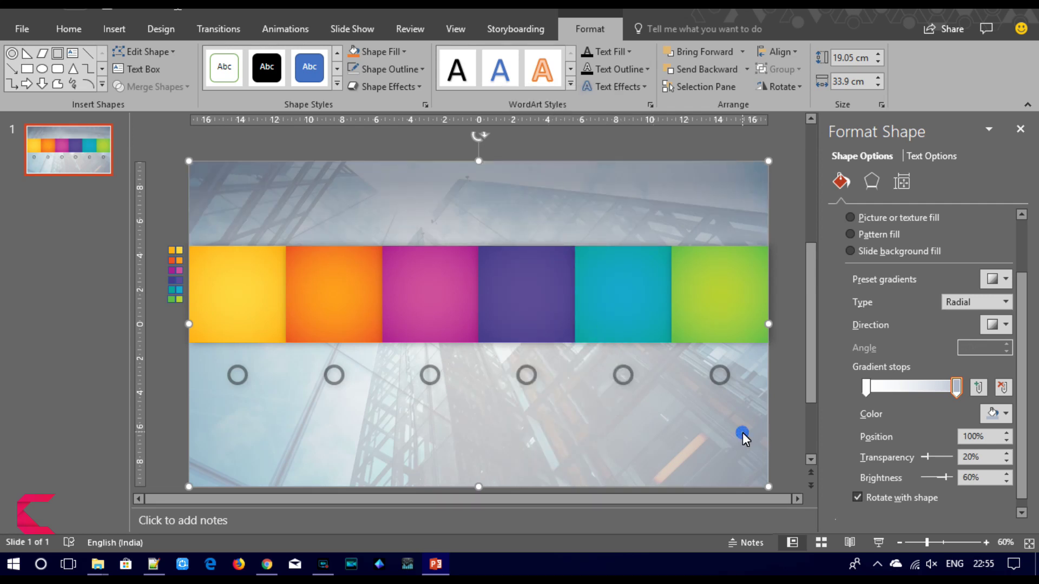
- Lower the gradient stops' transparency to 10% and 12%
drag(928, 456, 923, 456)
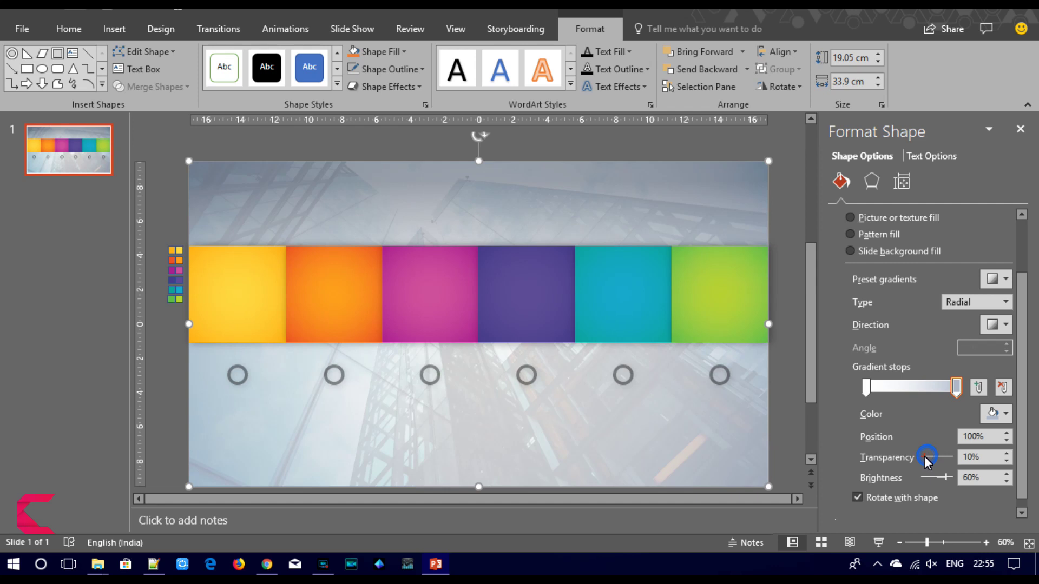
click(865, 385)
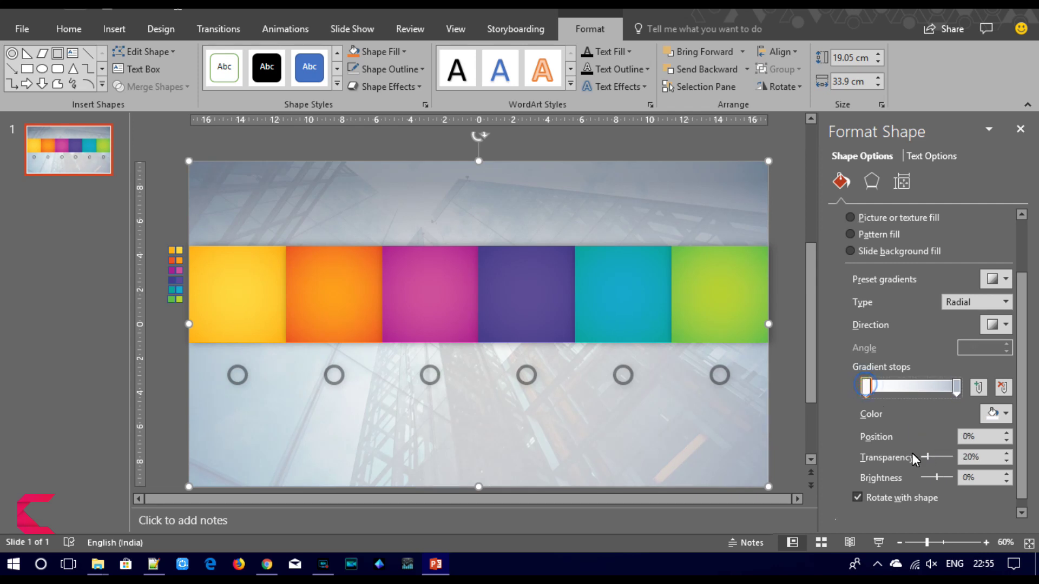
drag(928, 459, 927, 459)
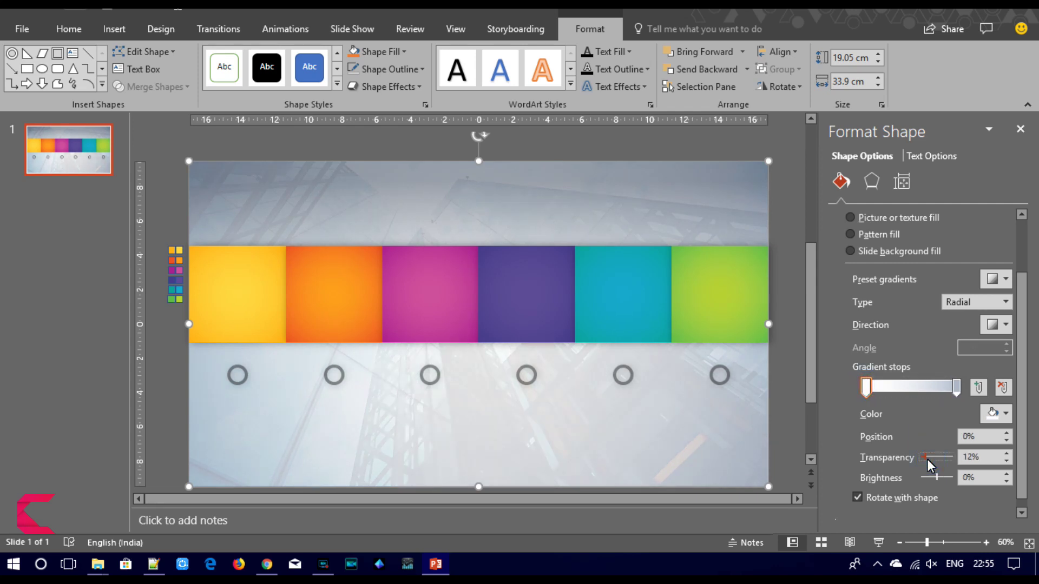
click(784, 384)
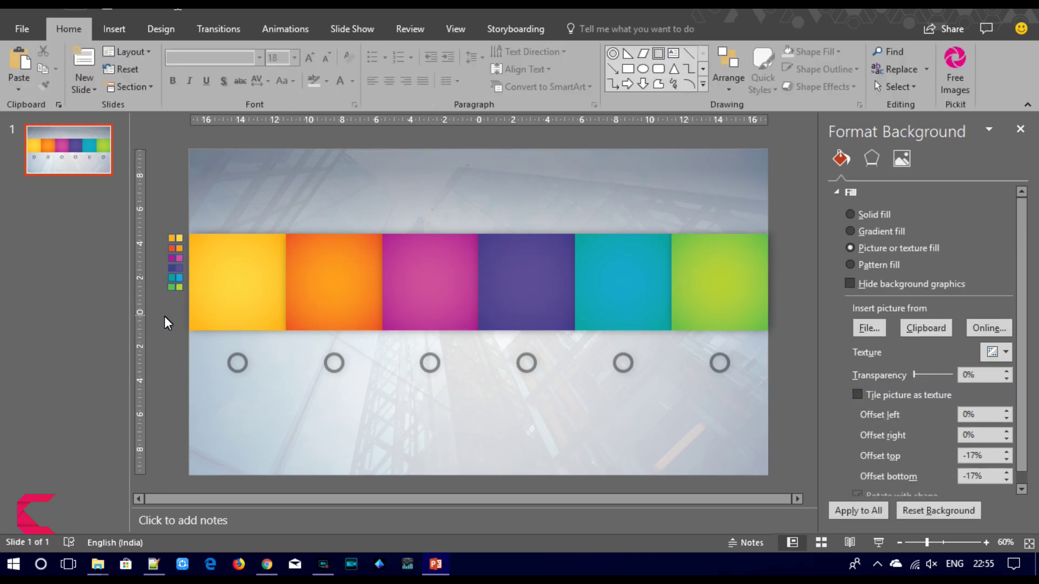
- Box-select the six circles and nudge them up closer beneath the colour band
drag(162, 336, 793, 418)
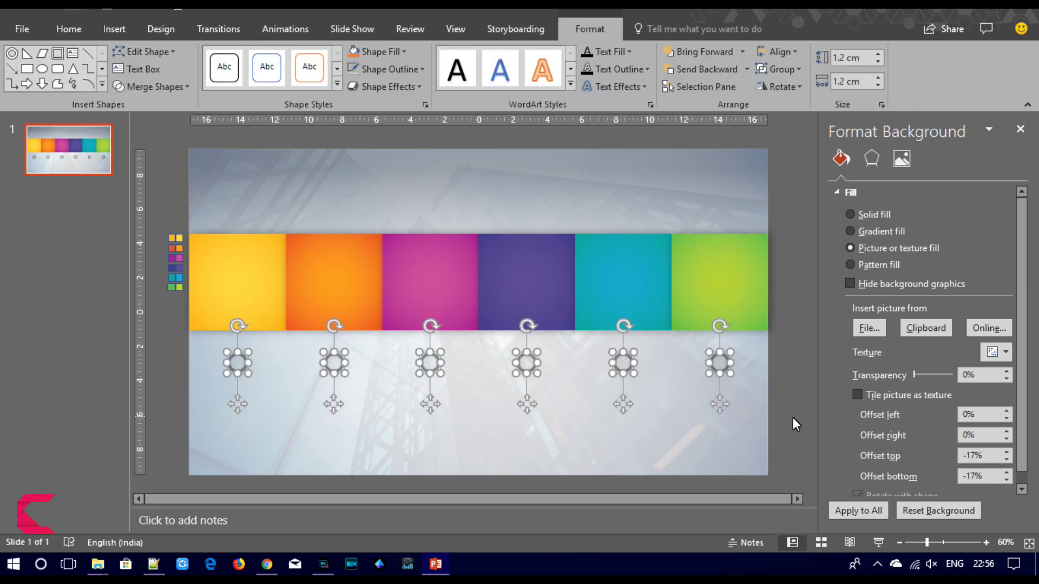
key(Up)
key(Up)
key(Up)
key(Up)
key(Up)
key(Up)
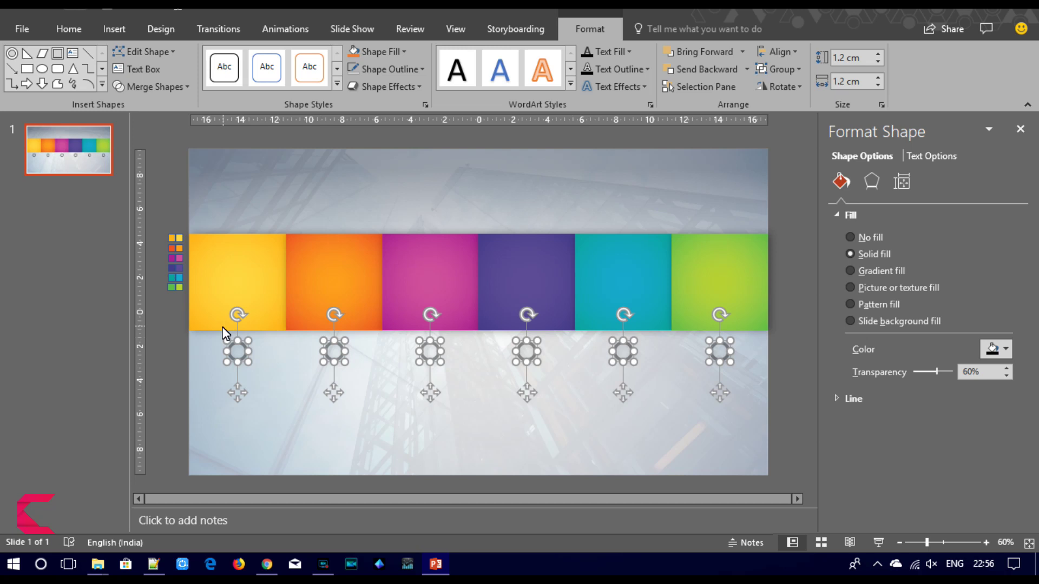
click(174, 327)
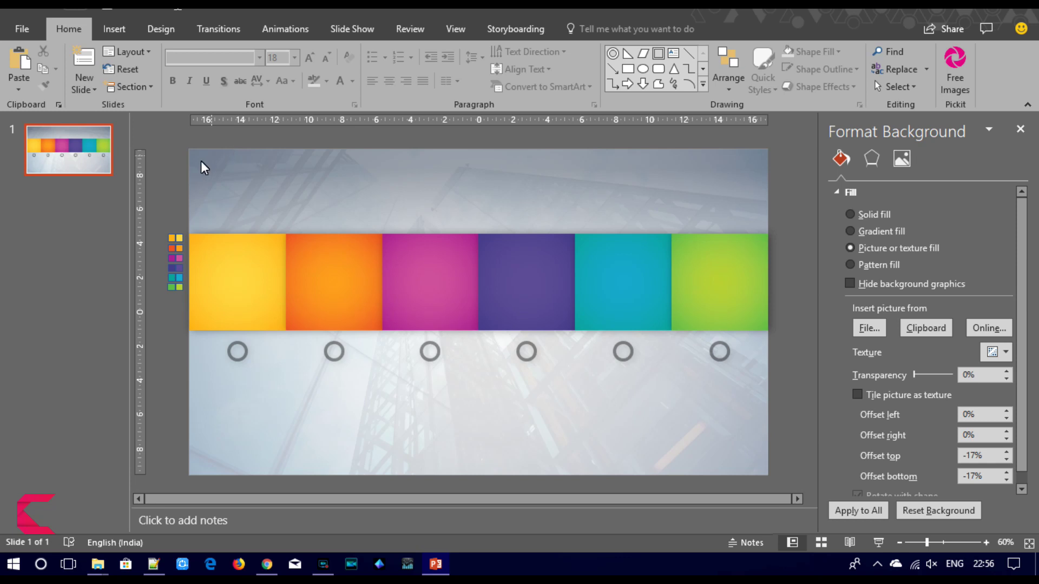
click(114, 29)
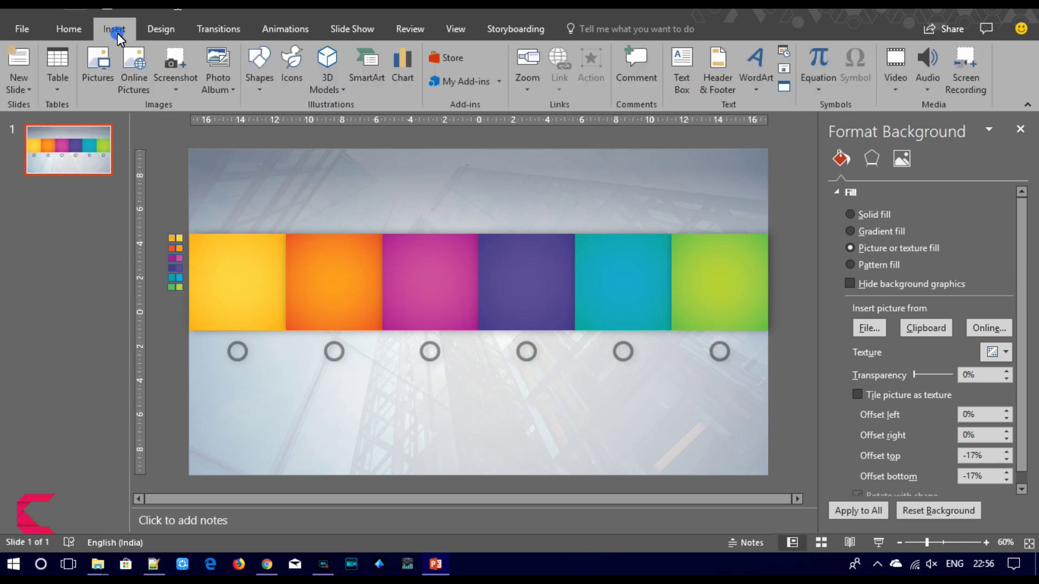
- Add a heading text box under the first circle in uppercase Agency FB with loose spacing
click(682, 70)
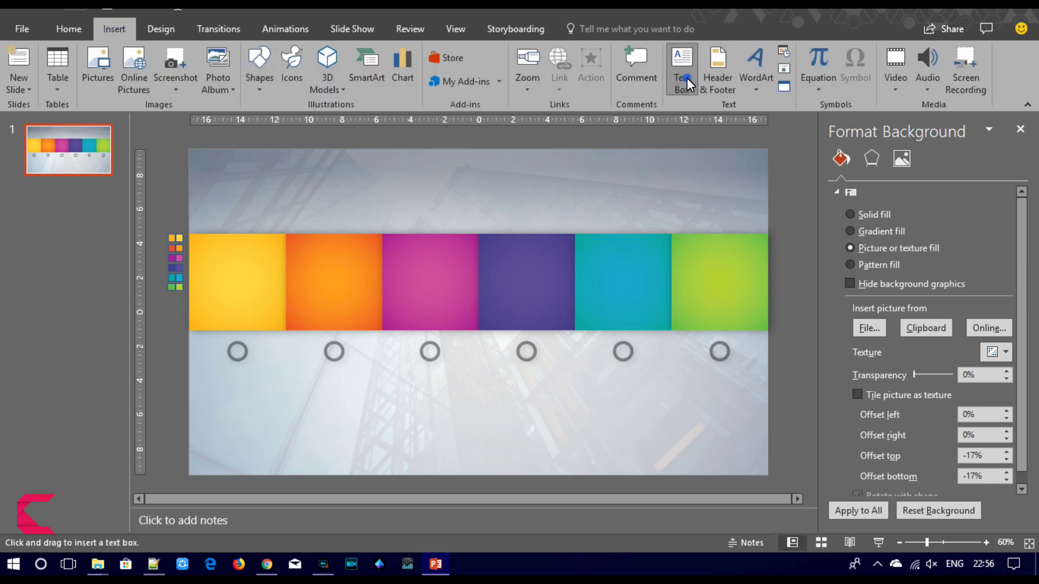
drag(206, 389, 280, 407)
text(heading)
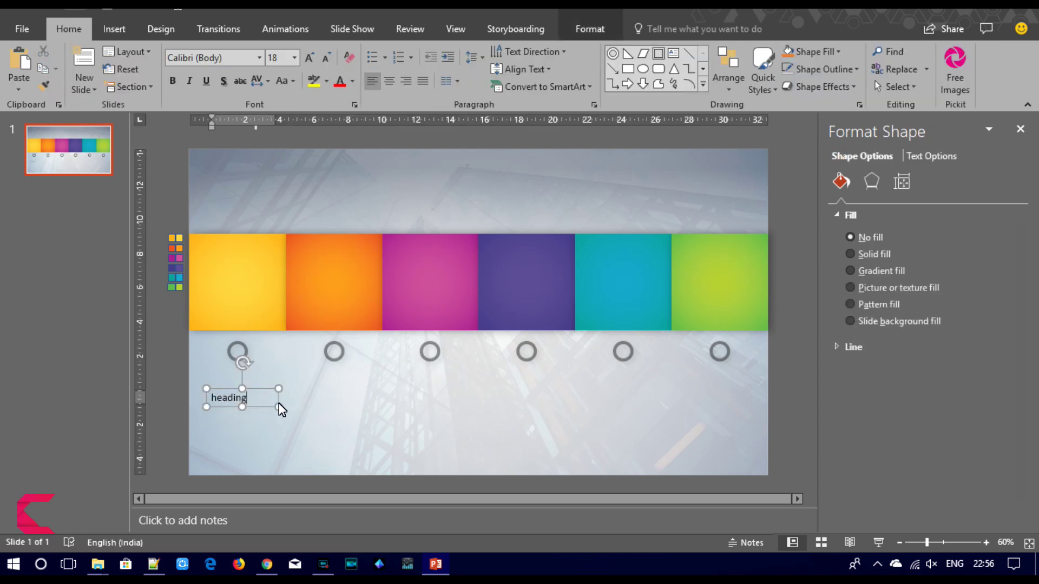
key(ctrl+a)
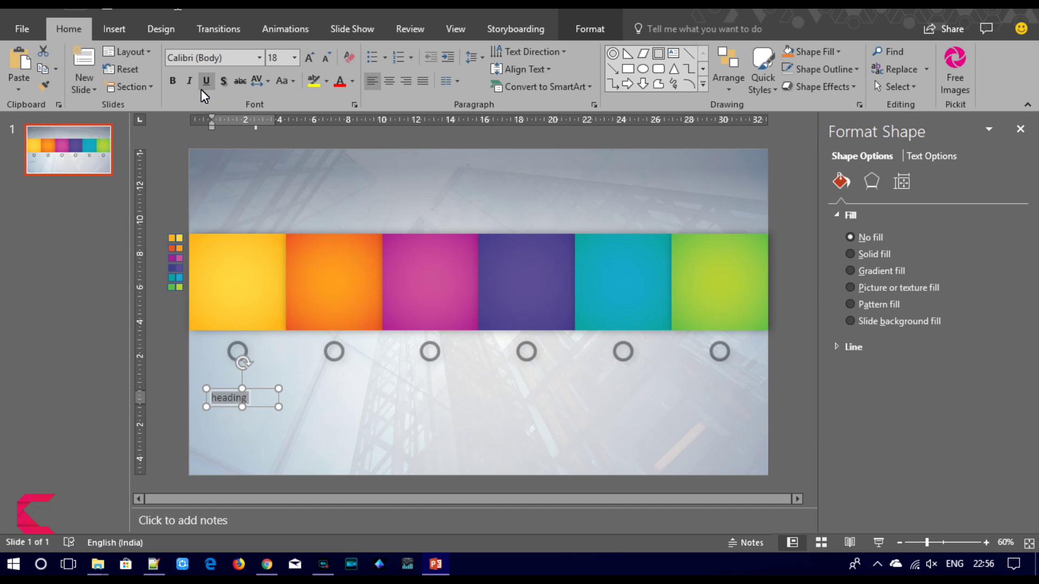
click(228, 58)
text(ag)
key(Return)
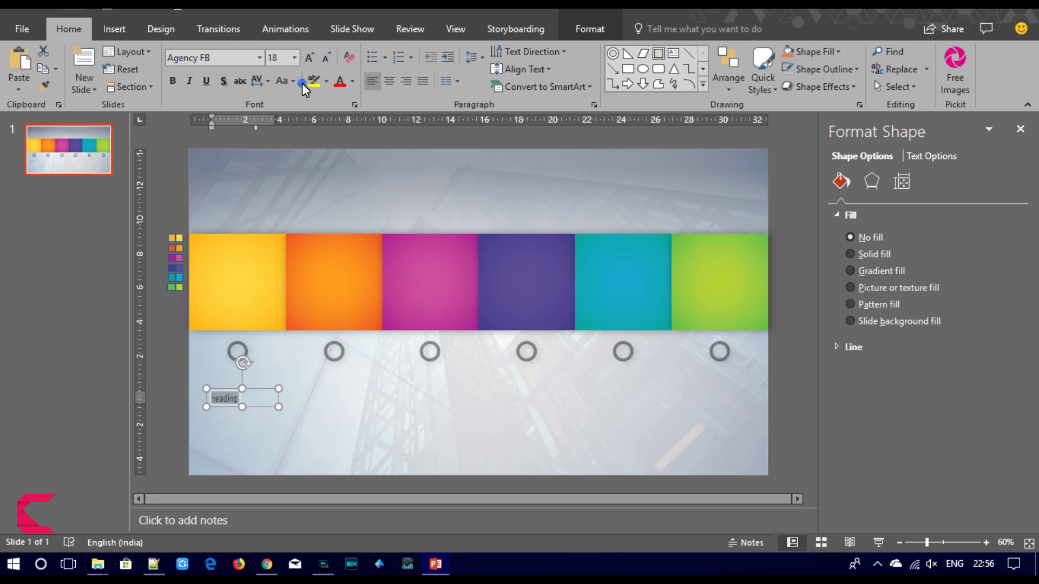
click(283, 81)
click(299, 138)
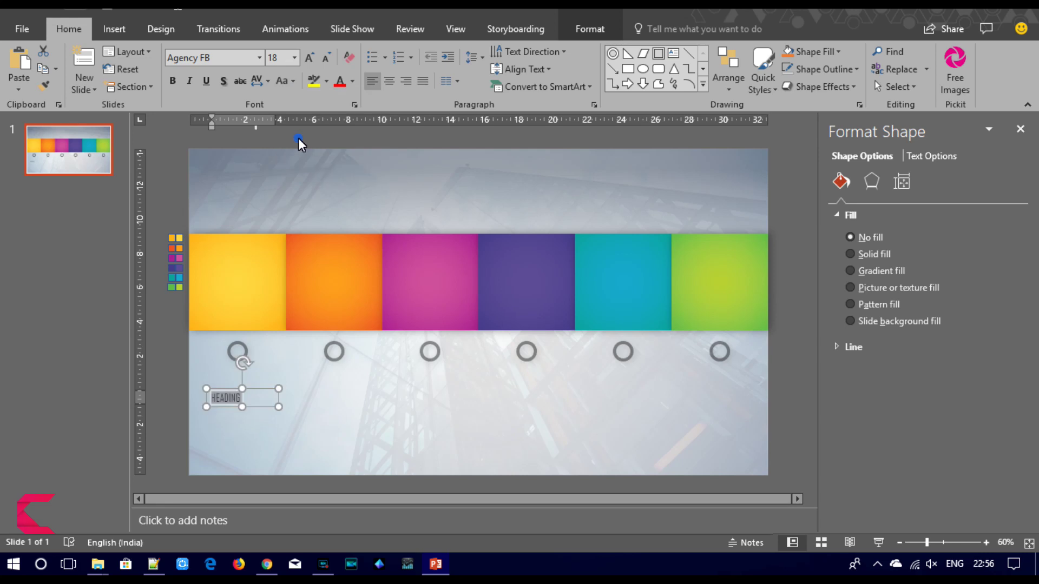
click(258, 80)
click(277, 157)
click(325, 59)
click(326, 59)
click(325, 59)
click(325, 58)
click(325, 59)
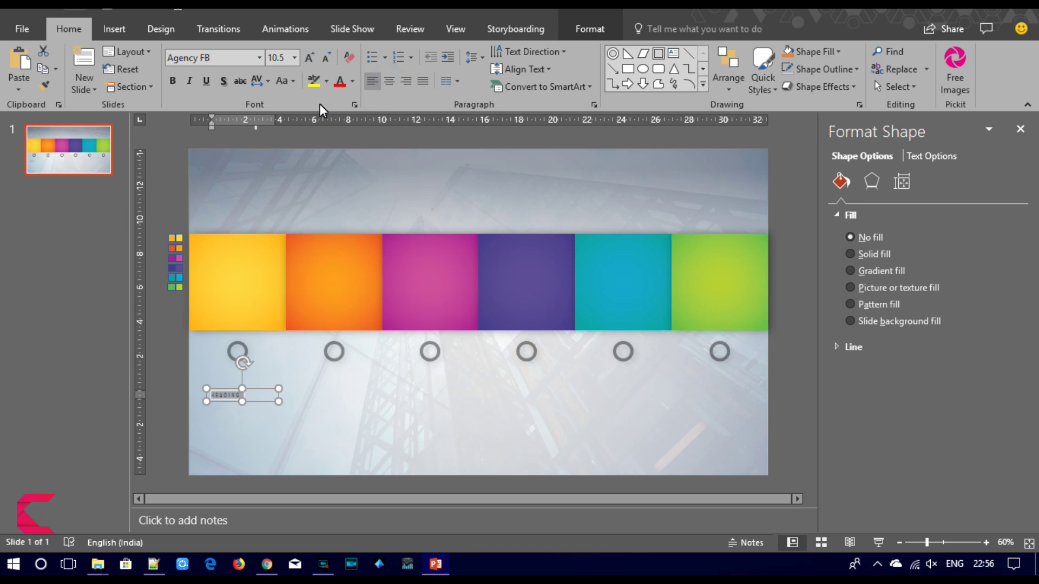
- Duplicate the heading box and replace its text with lorem ipsum placeholder paragraphs
click(252, 391)
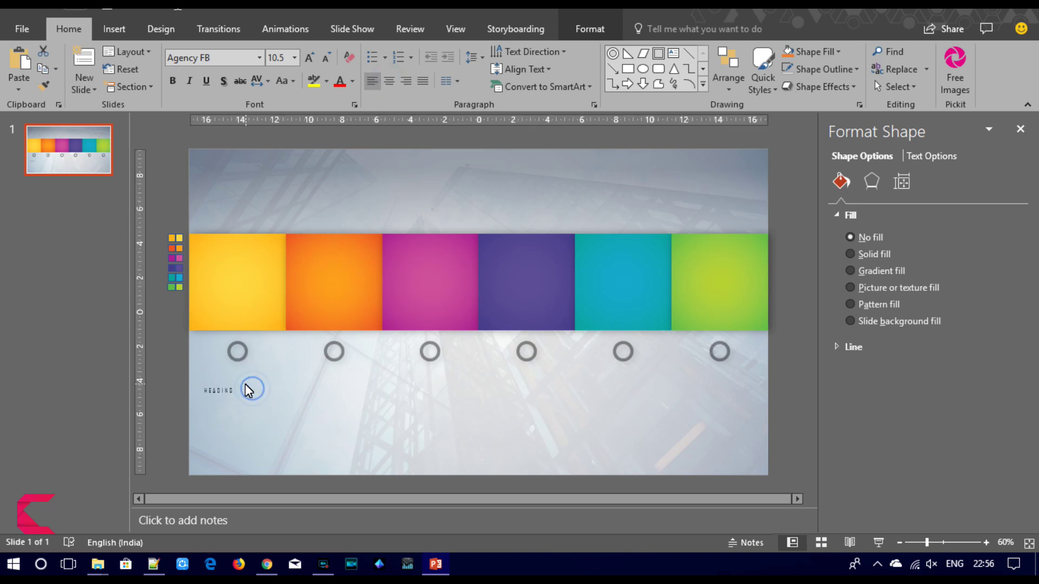
click(244, 386)
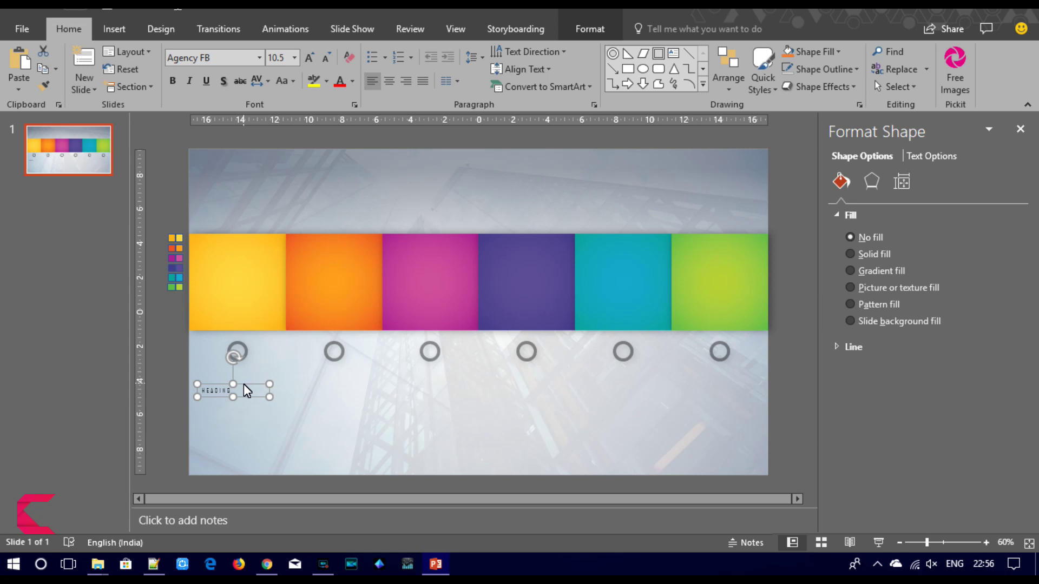
key(ctrl+c)
key(ctrl+v)
drag(247, 399, 247, 399)
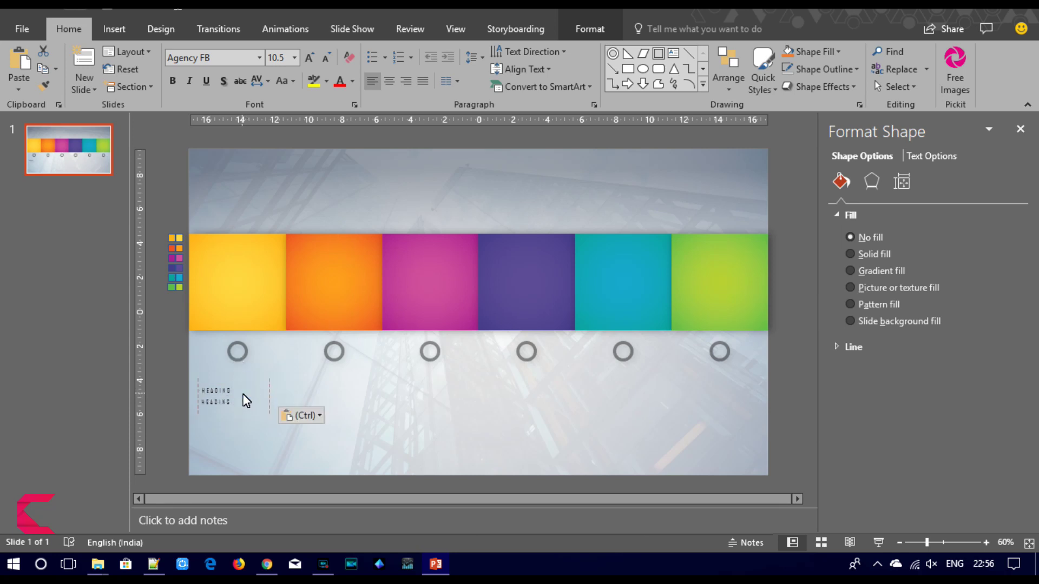
double_click(216, 402)
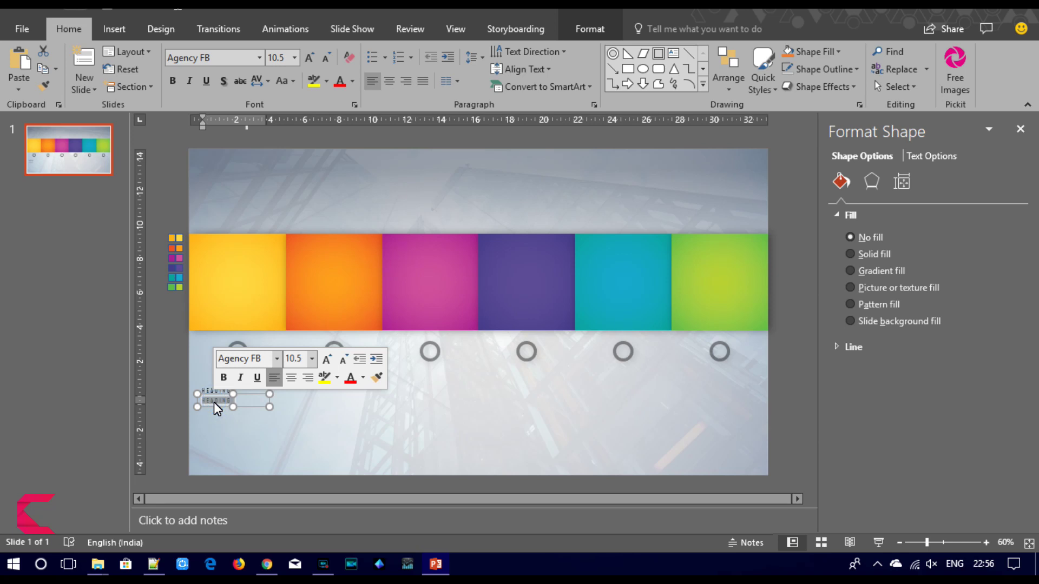
key(BackSpace)
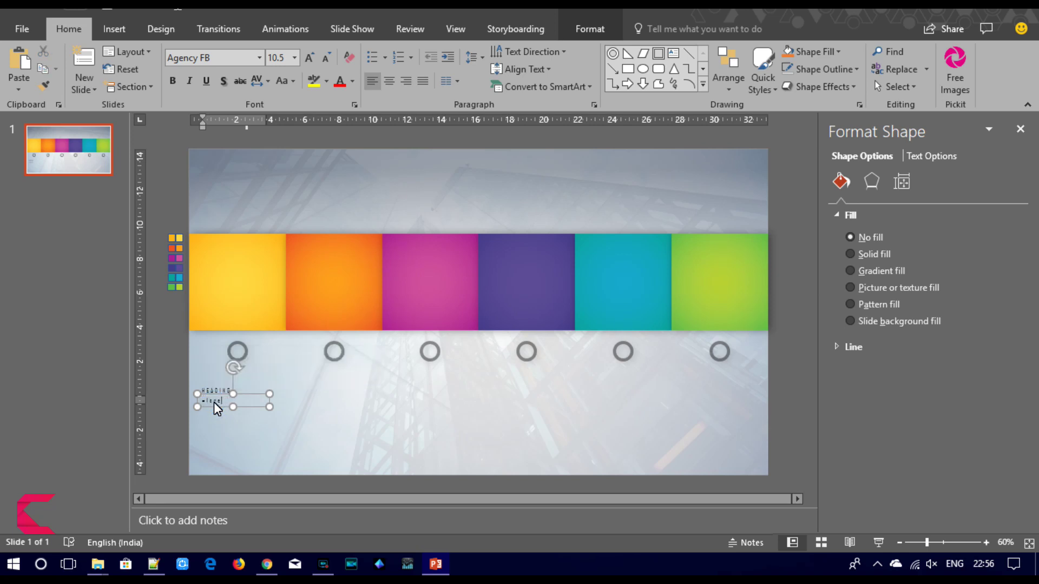
text((1)
key(Return)
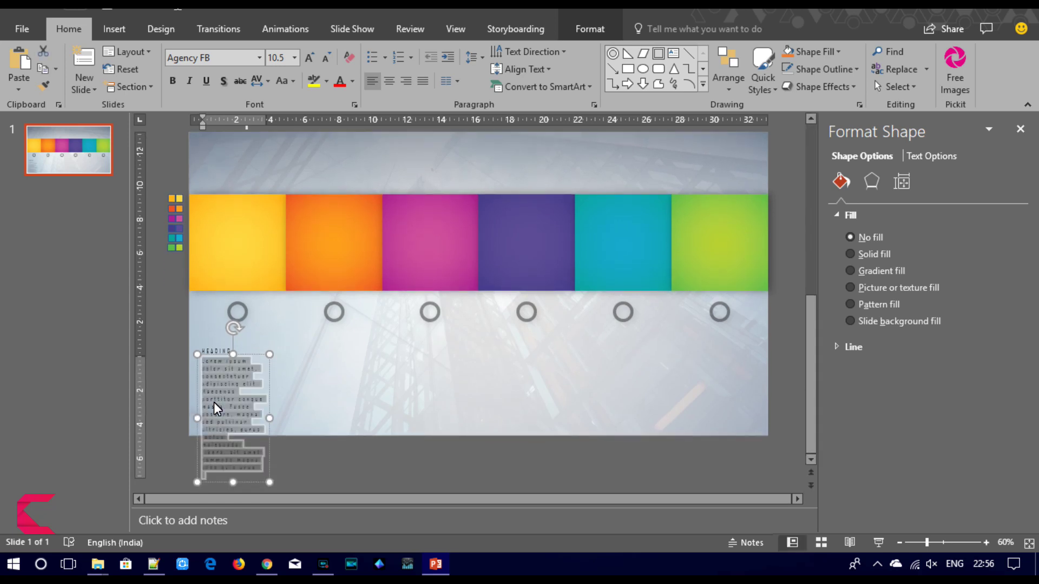
- Format the body text uppercase, normal spacing, 9 pt and justified, and widen its box
click(260, 81)
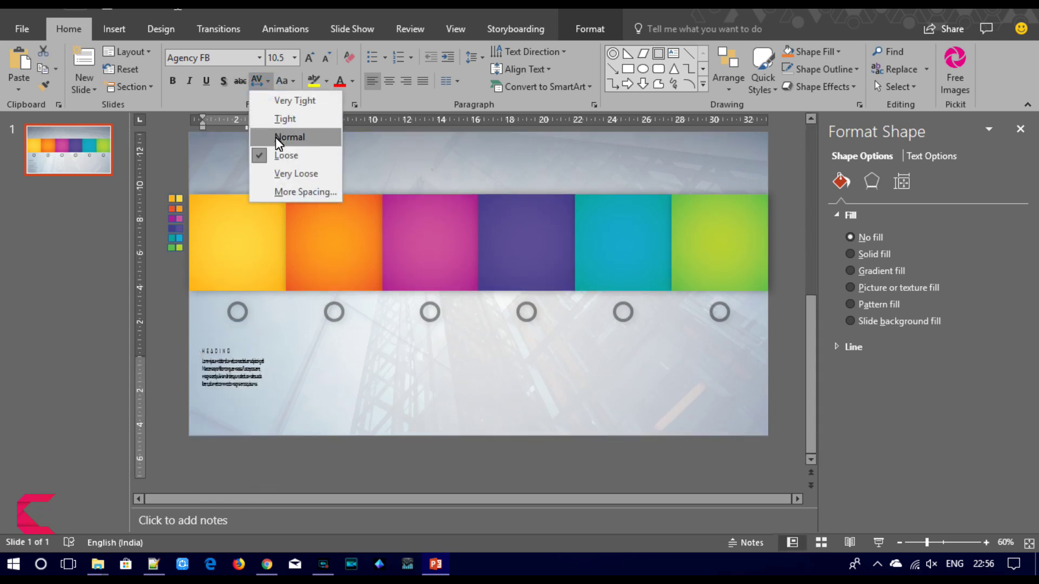
click(280, 139)
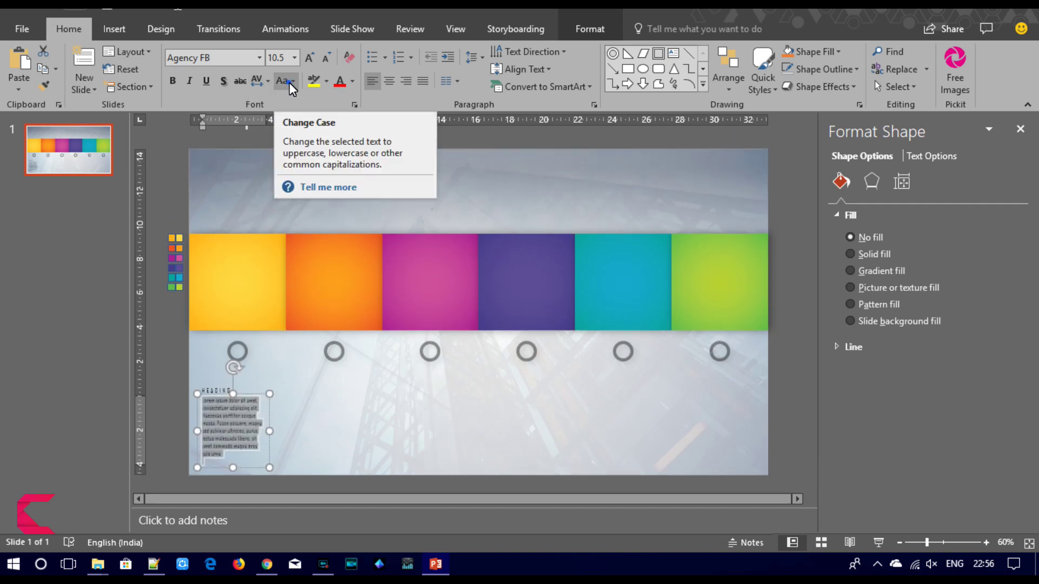
click(283, 80)
click(303, 138)
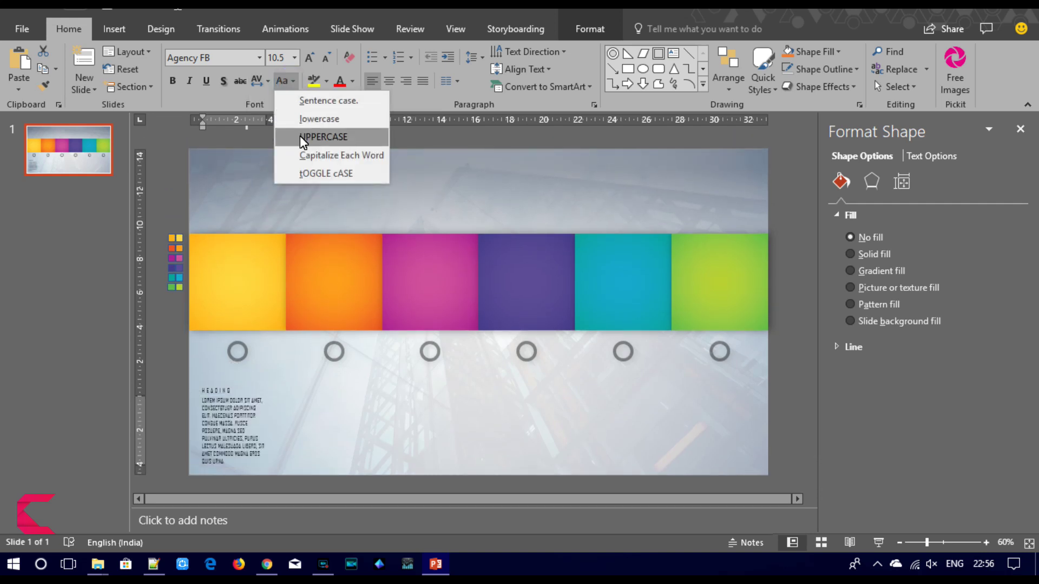
click(324, 58)
click(325, 57)
click(283, 81)
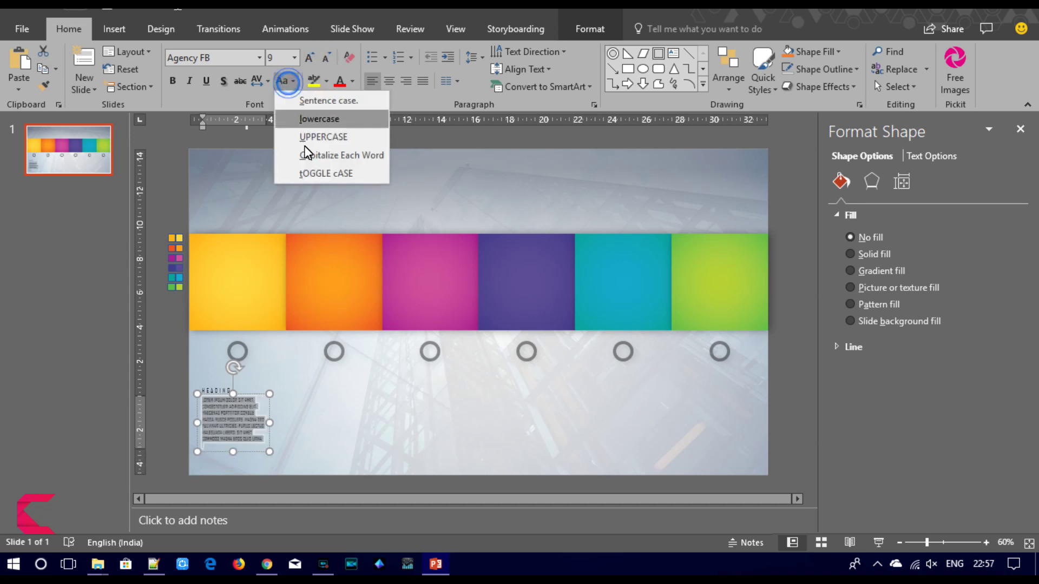
click(310, 101)
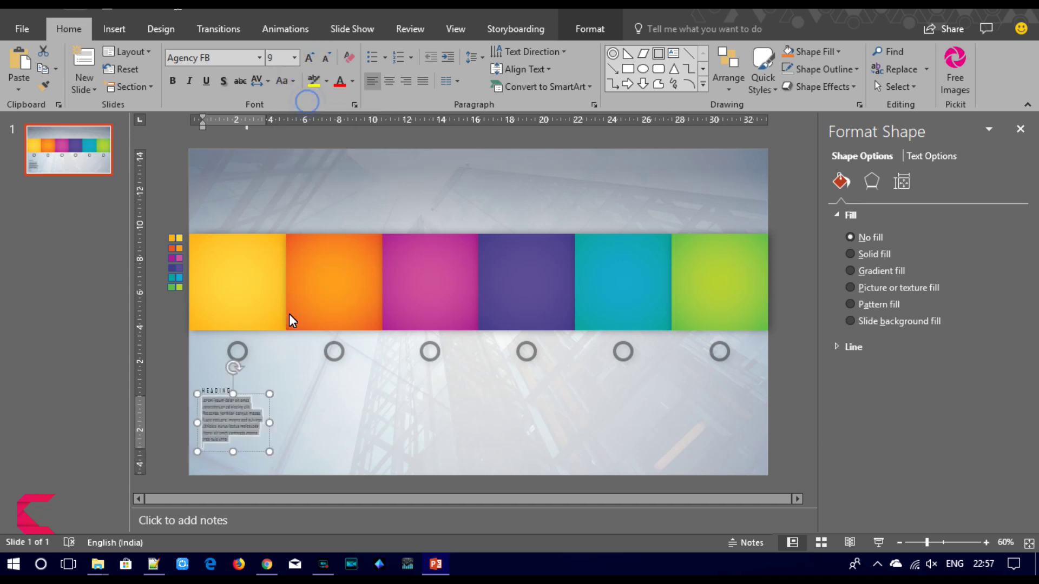
click(424, 82)
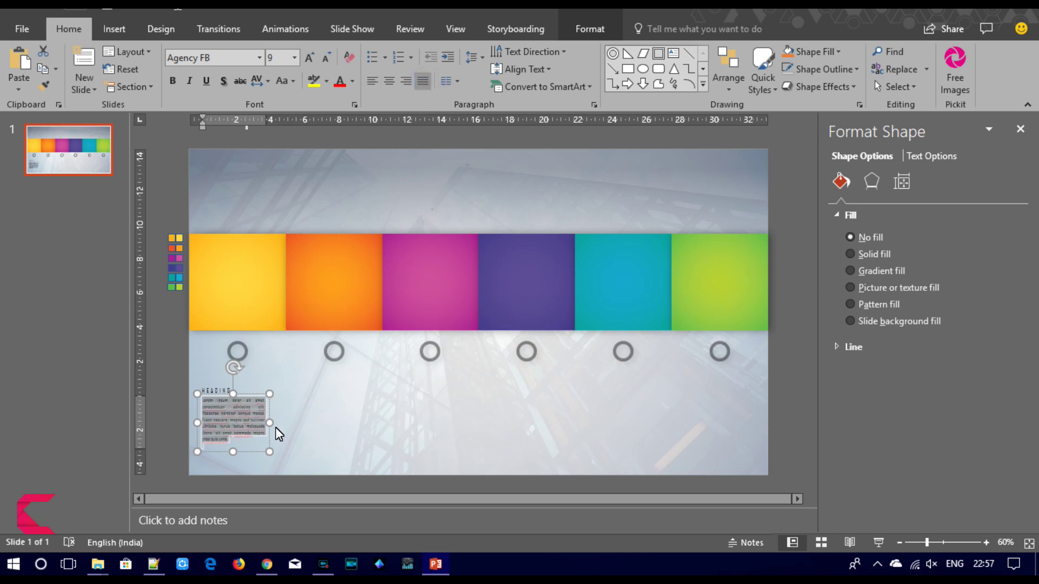
drag(270, 430, 278, 431)
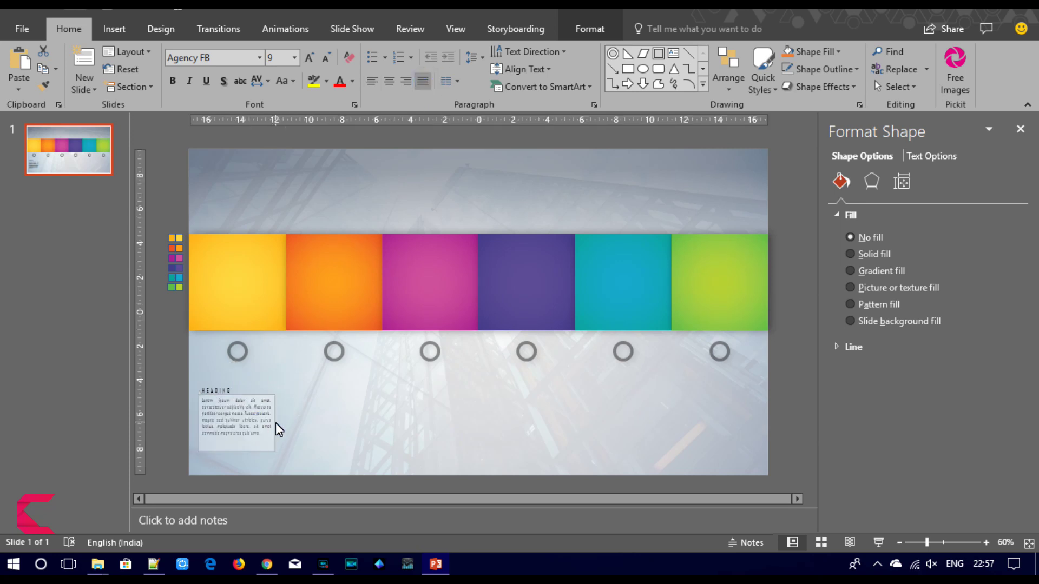
drag(280, 429, 280, 428)
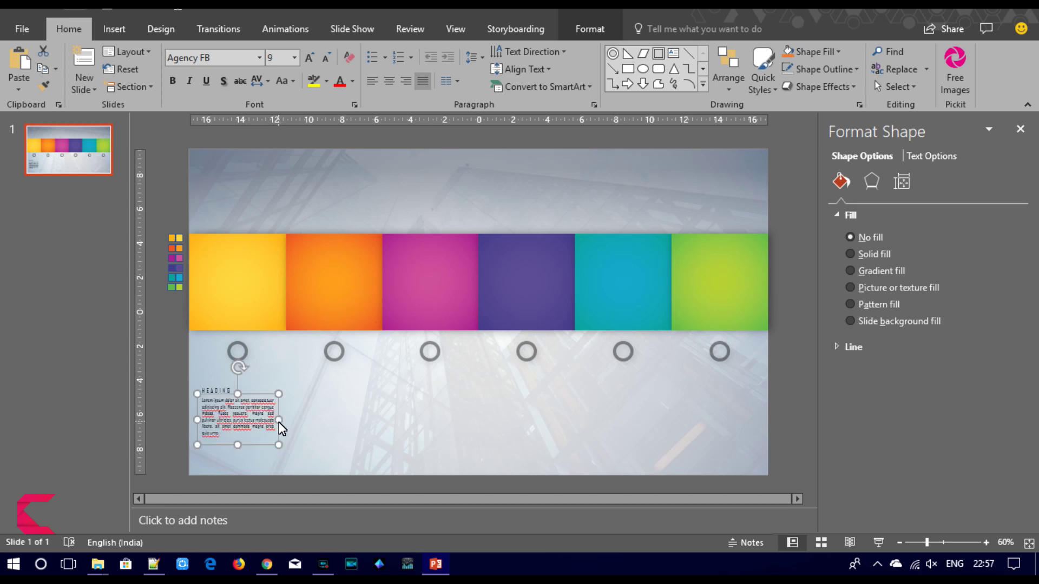
- Colour the heading and body text yellow using the eyedropper on the first square
shift+click(222, 391)
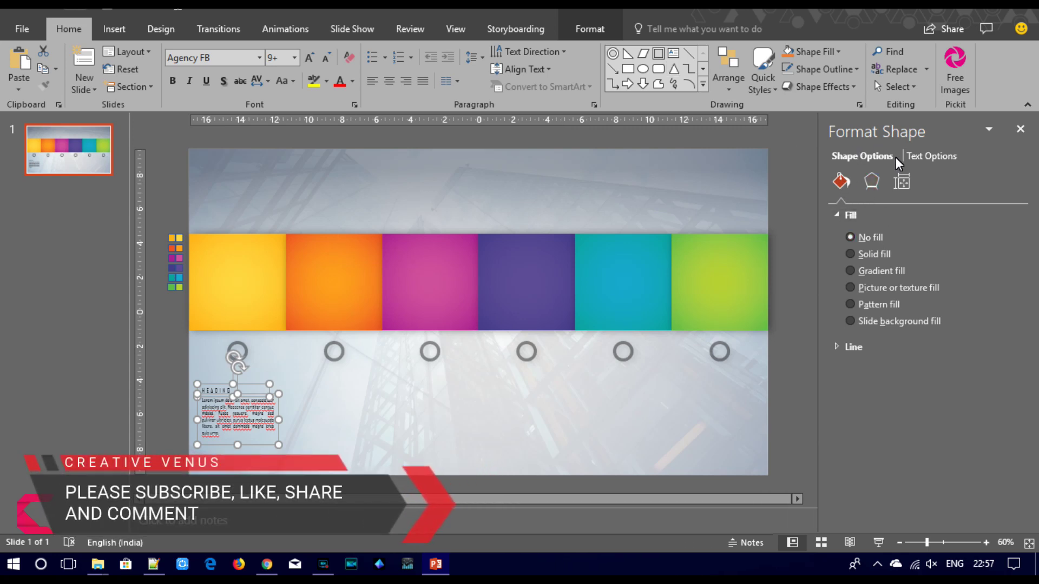
click(931, 156)
click(1005, 332)
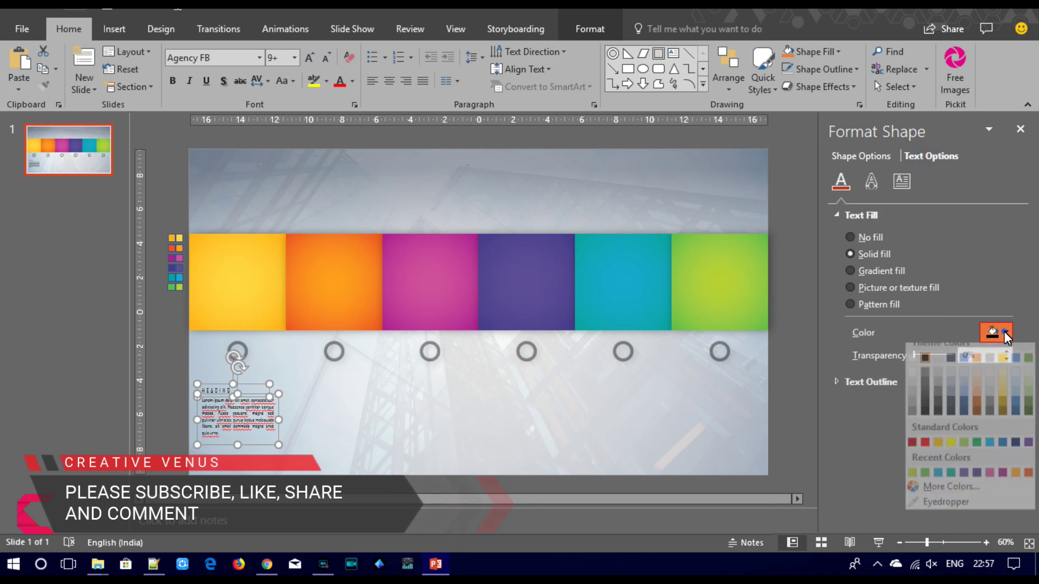
click(950, 513)
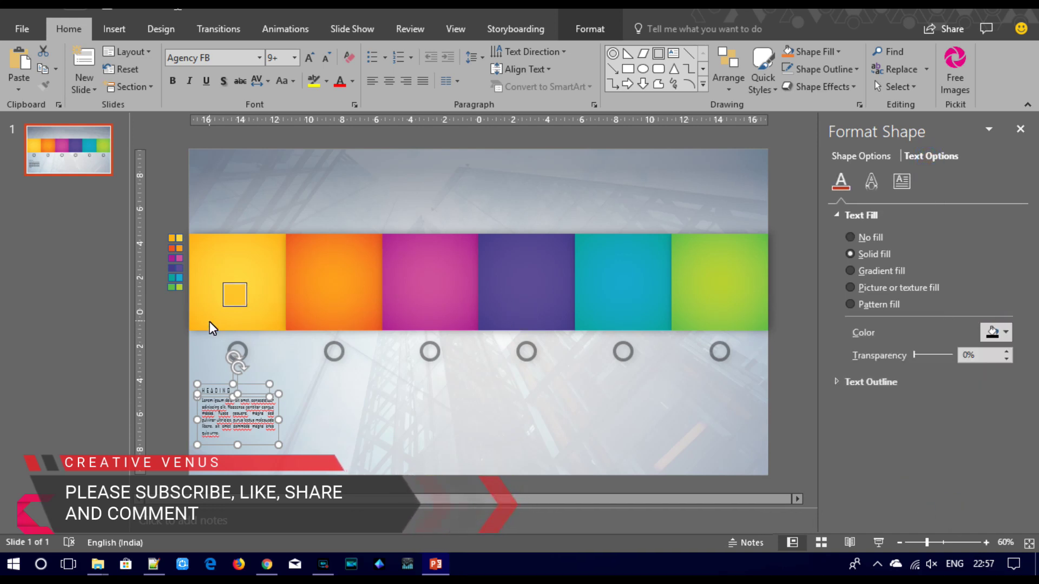
click(194, 325)
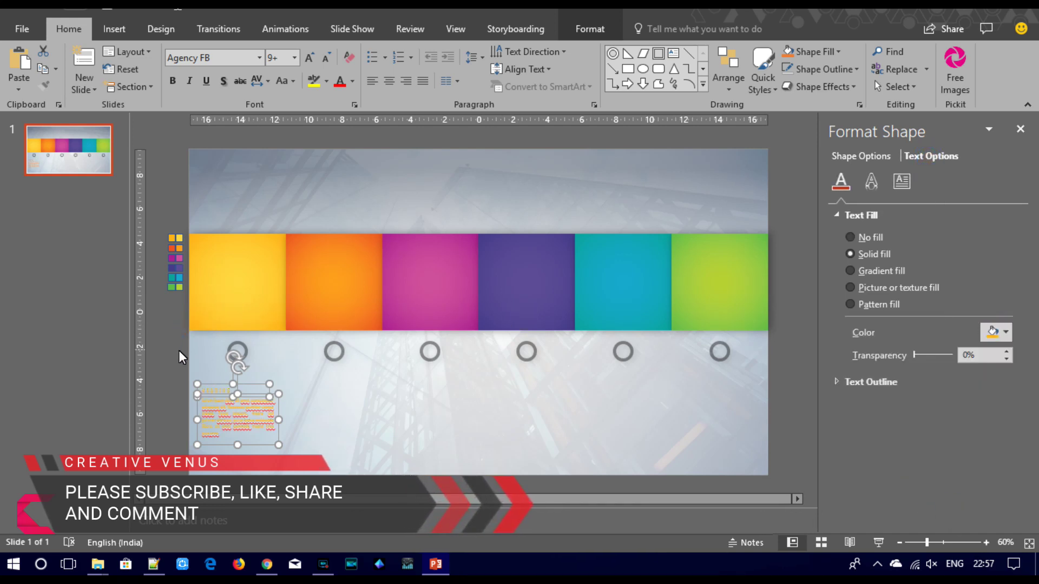
click(180, 351)
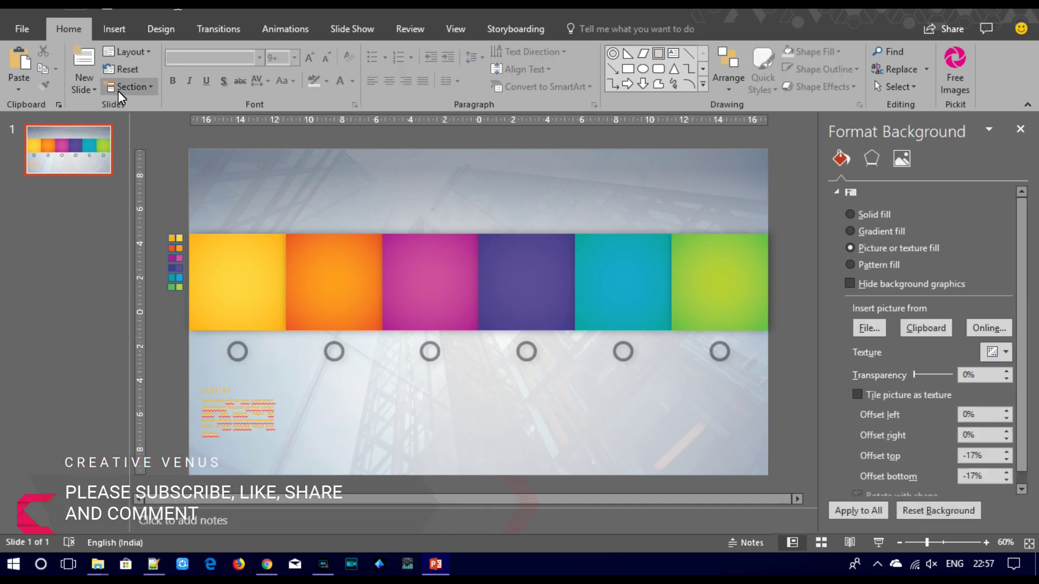
click(115, 29)
click(259, 71)
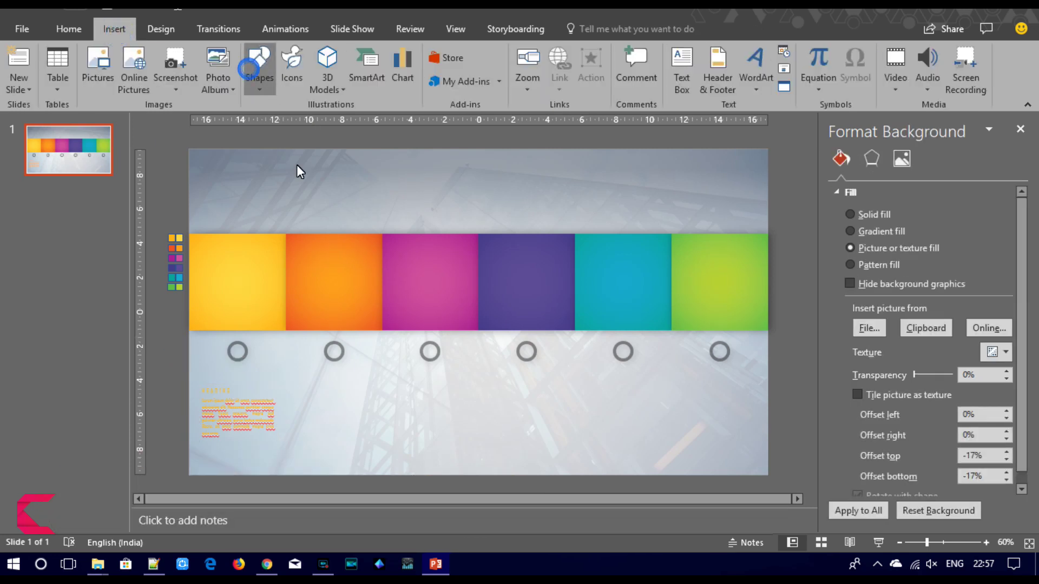
- Draw a rectangle across the lower band with a dark fill at 30% transparency
click(359, 121)
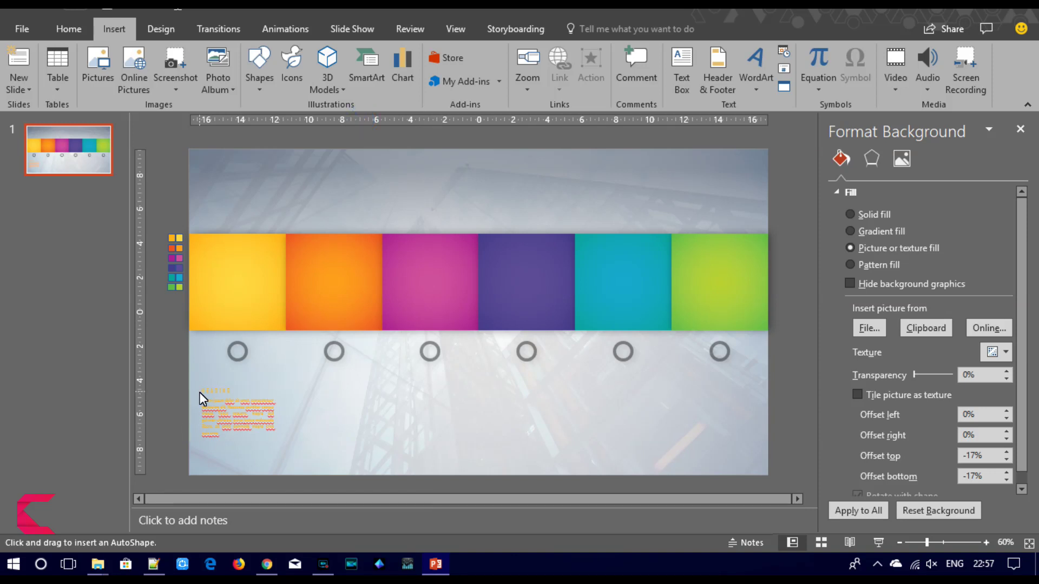
drag(188, 386, 766, 473)
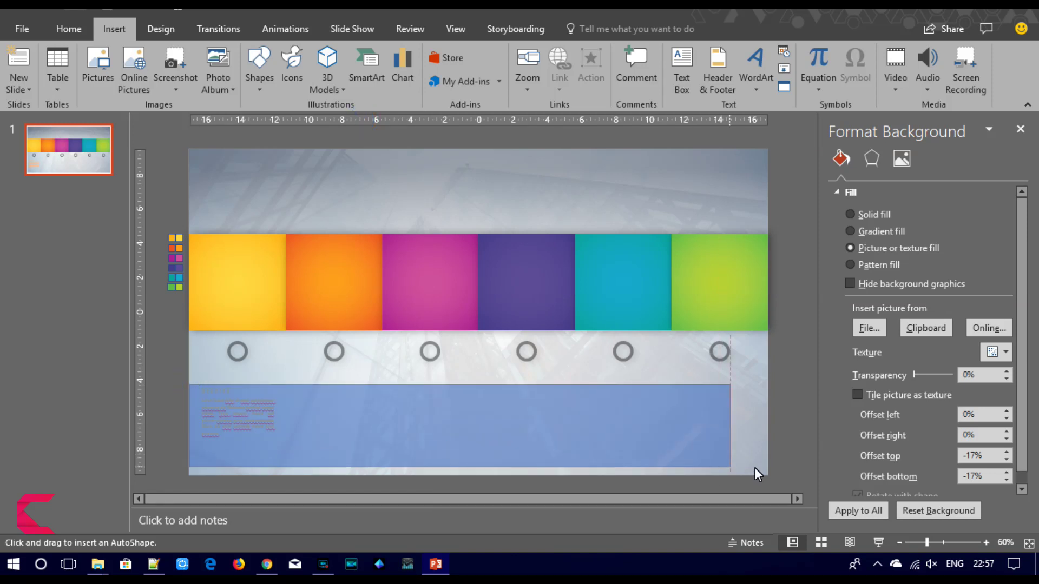
drag(766, 472, 767, 473)
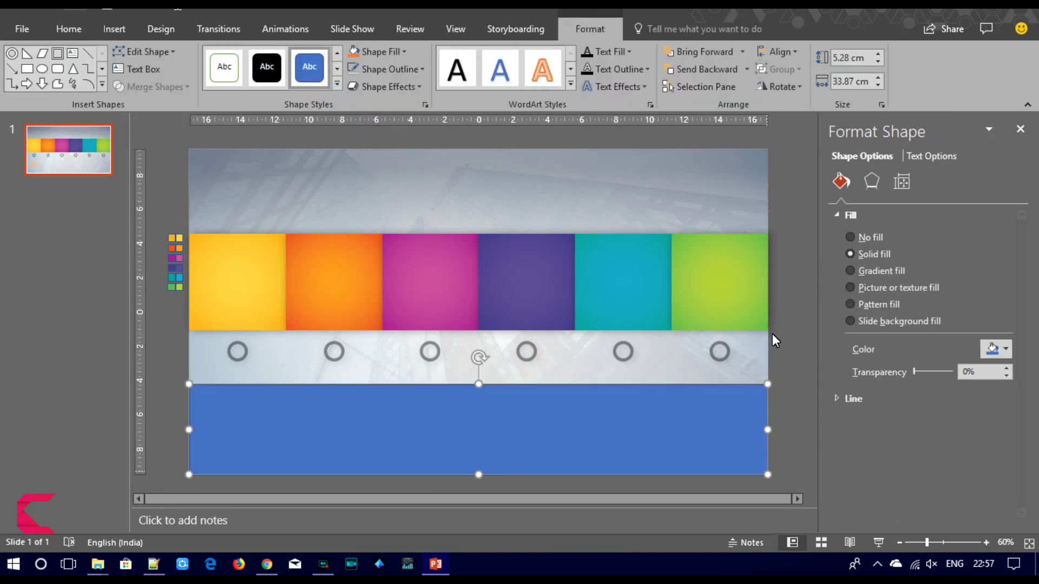
click(1004, 350)
click(925, 384)
drag(914, 372, 927, 374)
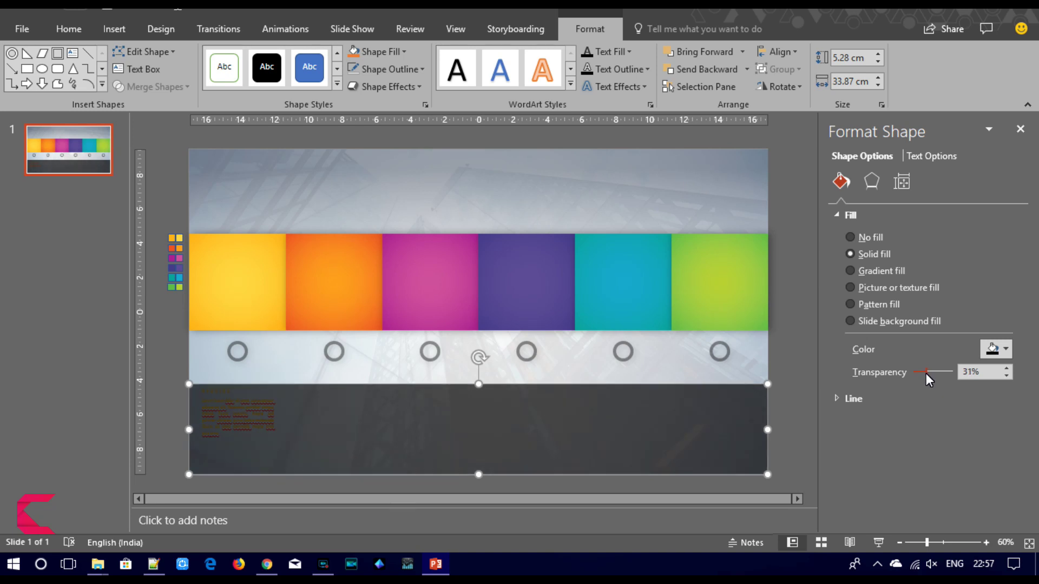
click(1008, 377)
click(1007, 352)
click(927, 440)
- Send the dark strip to the back, then send the background shape behind everything
right_click(439, 401)
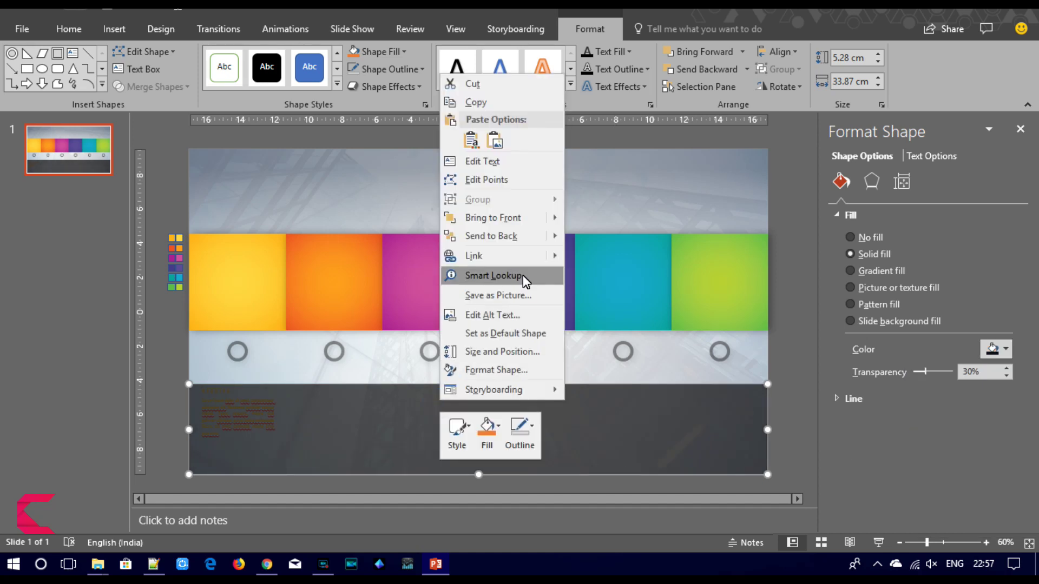
click(487, 234)
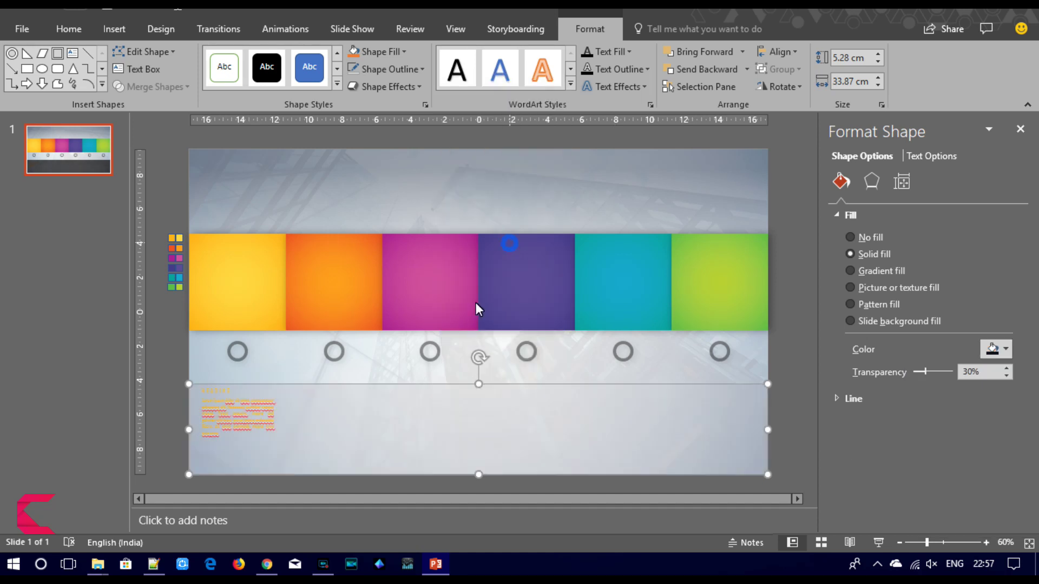
click(437, 399)
right_click(437, 399)
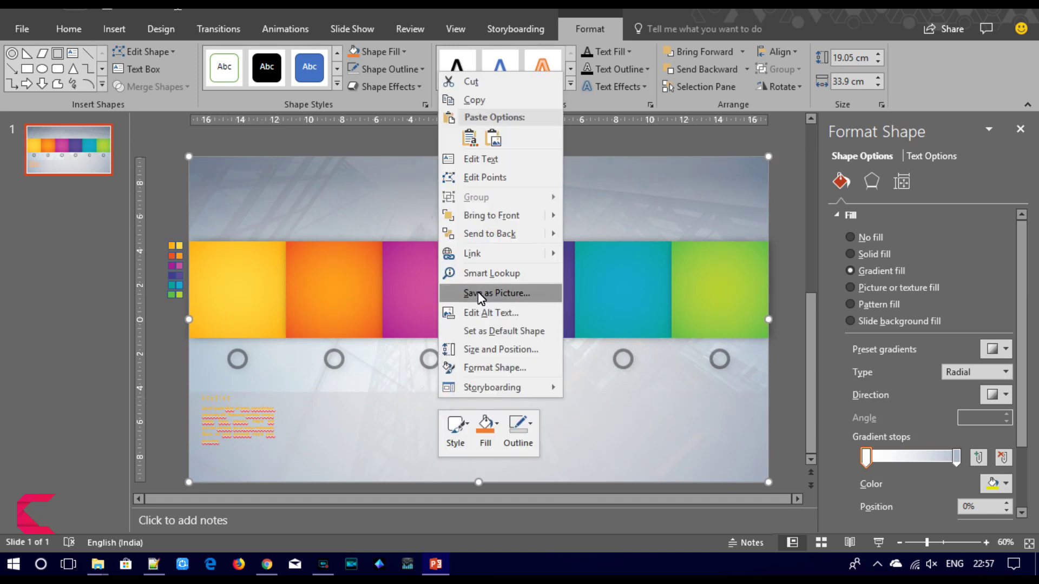
click(489, 238)
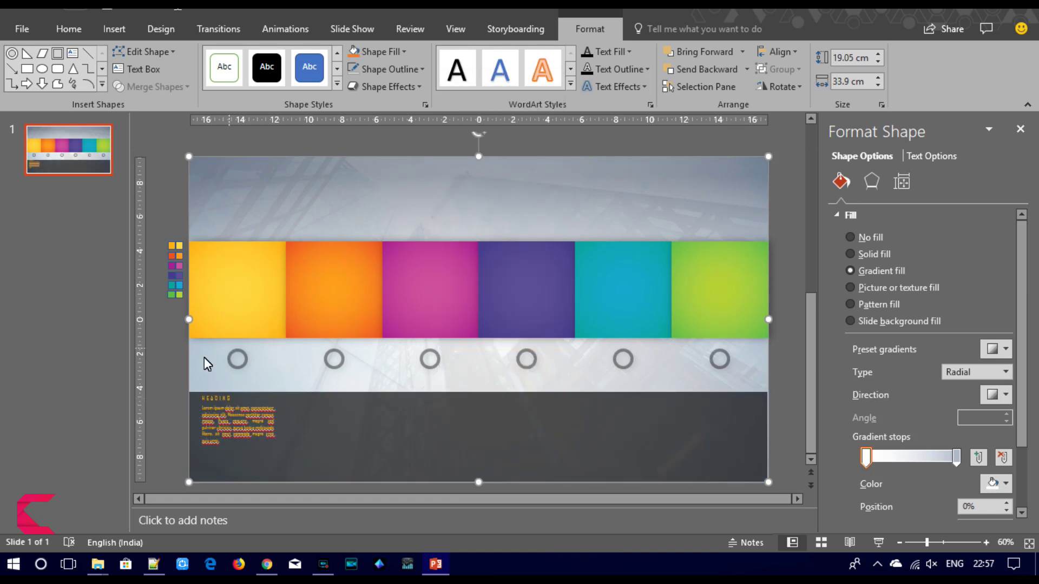
- Select the yellow heading and body text column and nudge it down
click(222, 431)
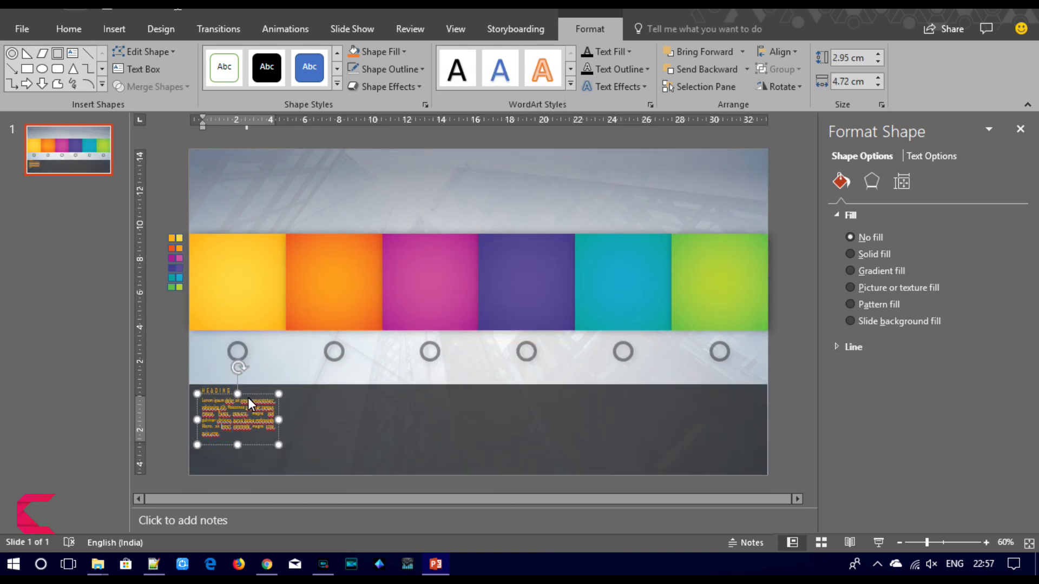
click(249, 395)
shift+click(219, 389)
key(Down)
key(Down)
key(Down)
key(Down)
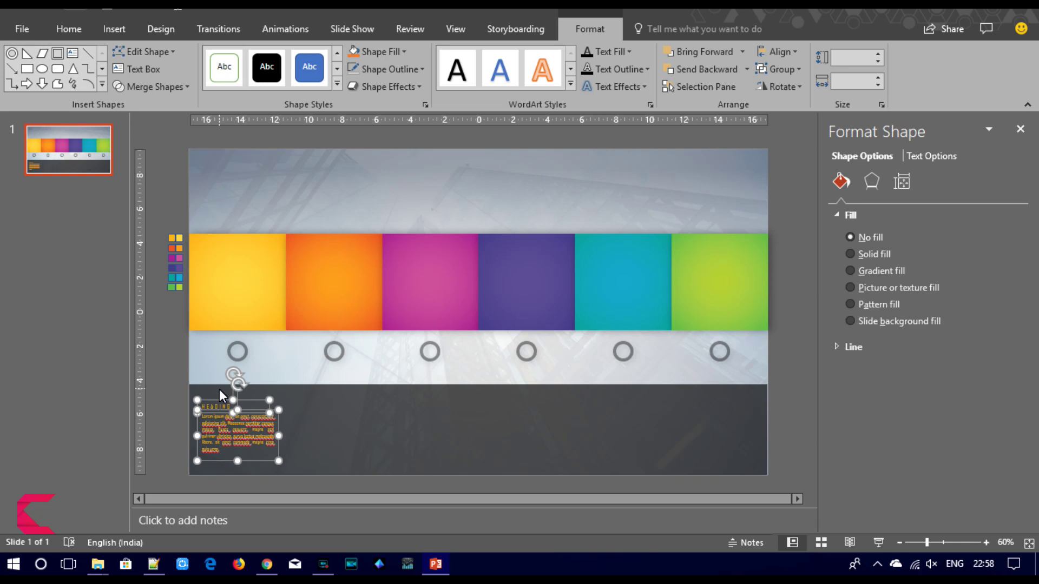
- Group the heading and body text into one column and nudge it into place under the first square
key(ctrl+g)
drag(220, 394, 218, 397)
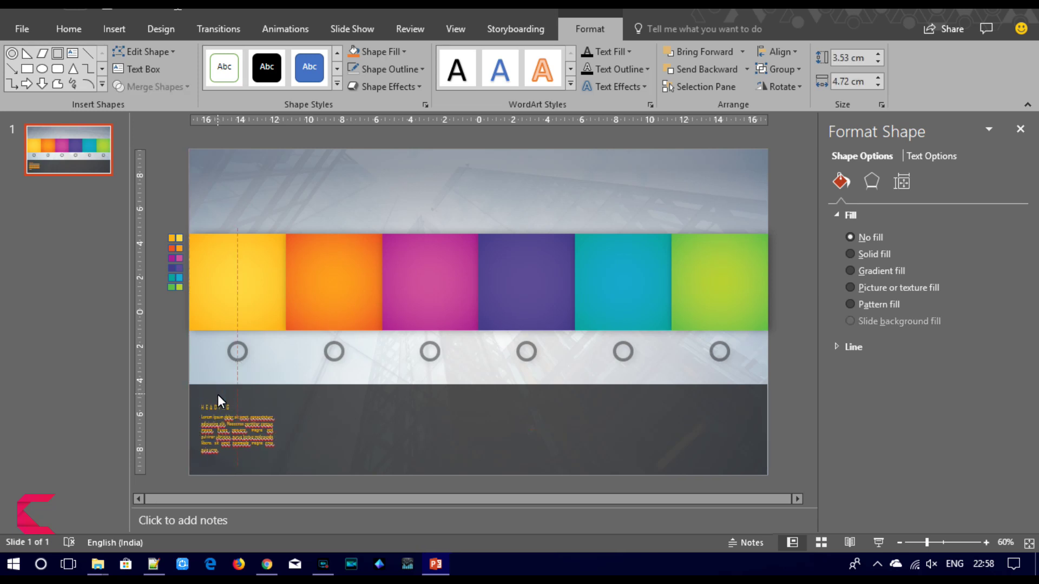
drag(217, 395, 218, 392)
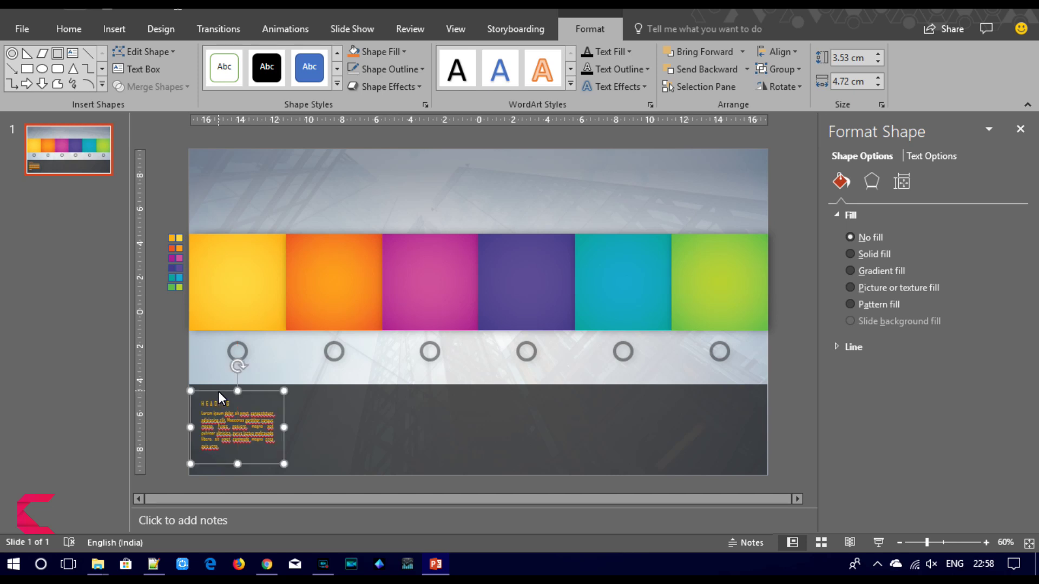
- Paste copies of the text column and align them under the second and third squares
key(ctrl+v)
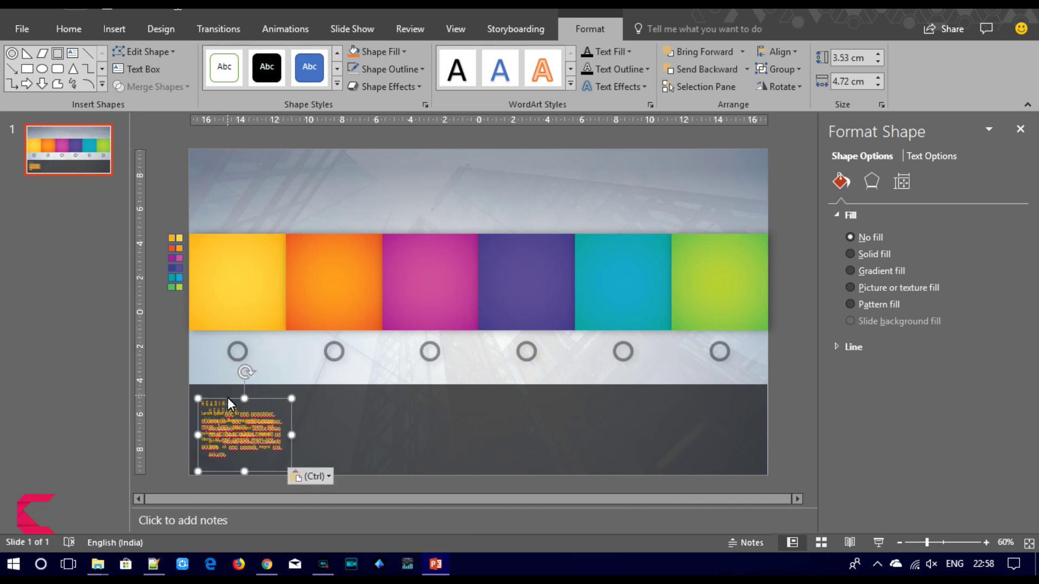
mouse_move(228, 397)
mouse_down()
mouse_move(324, 390)
mouse_move(313, 395)
mouse_up()
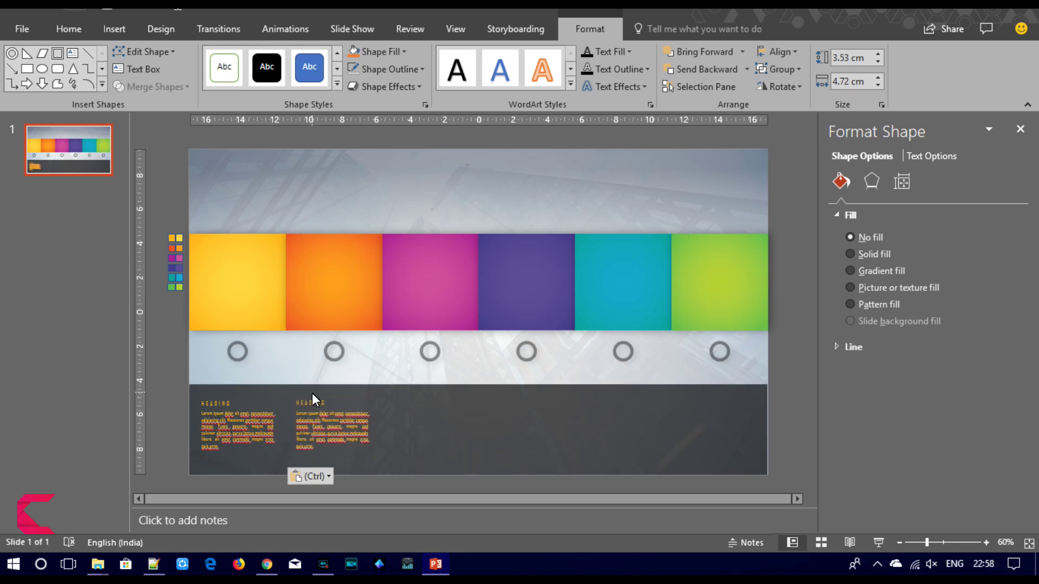
drag(312, 393, 314, 394)
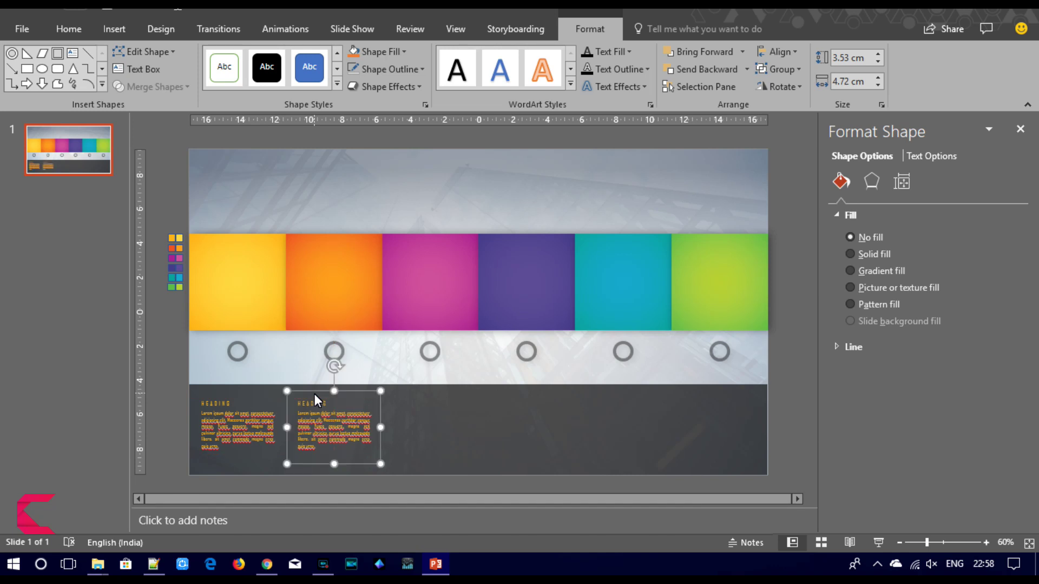
key(ctrl+v)
drag(314, 398, 401, 392)
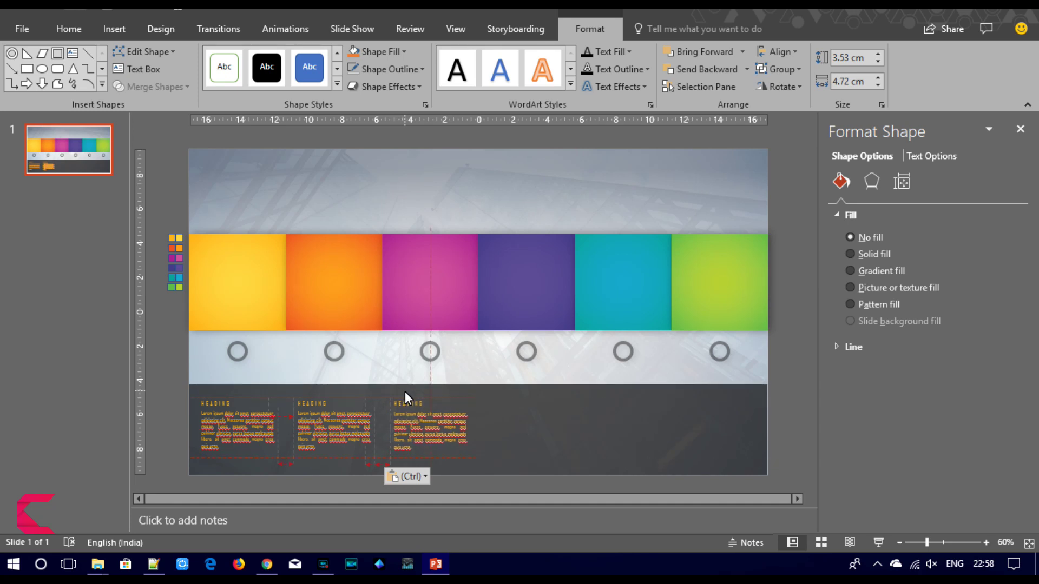
drag(401, 391, 494, 392)
- Paste three more copies and align them under the fourth, fifth (teal) and sixth (green) squares
key(ctrl+v)
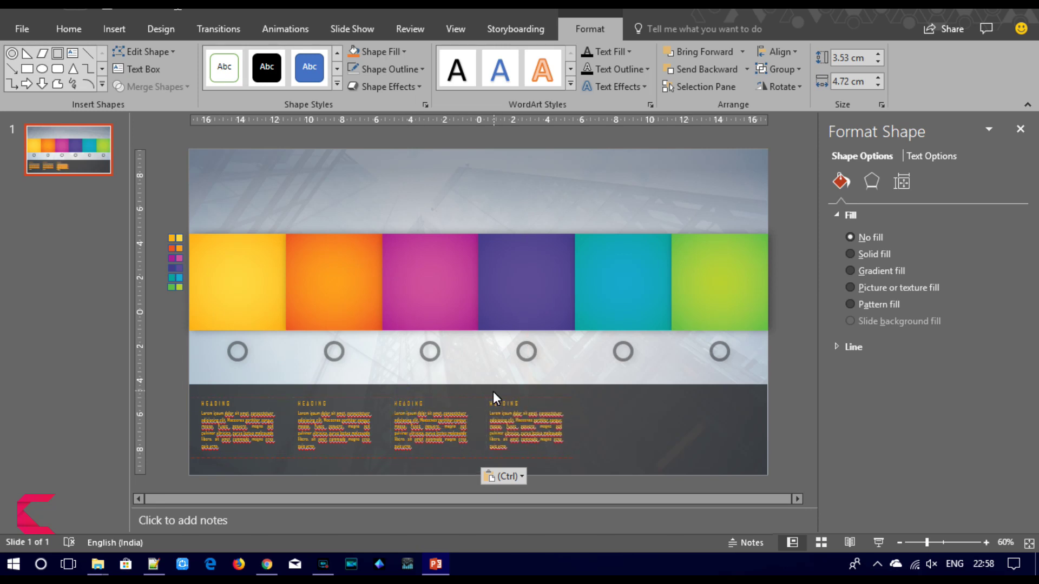
drag(495, 391, 494, 392)
key(ctrl+v)
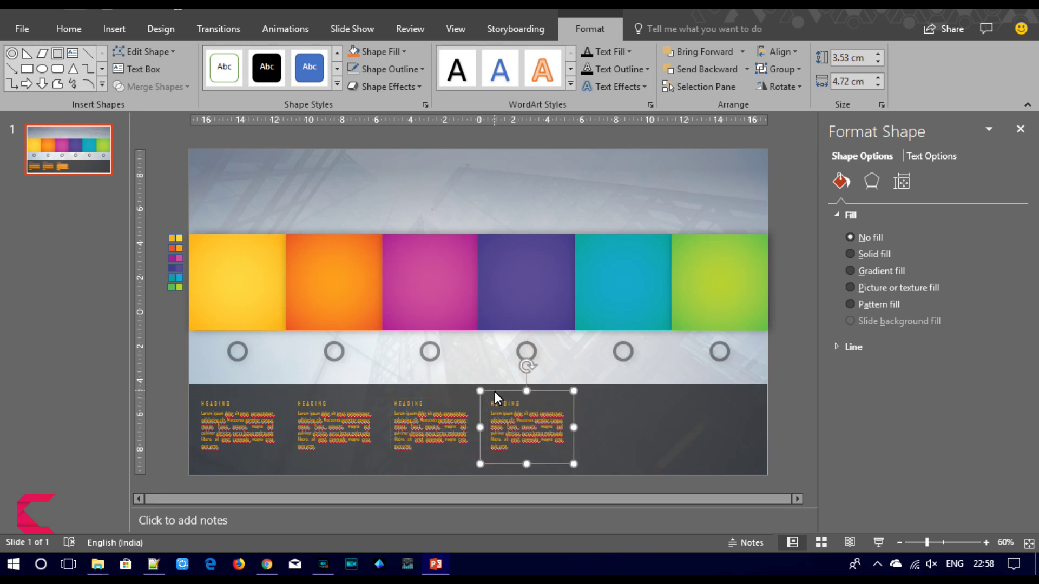
drag(499, 396, 589, 392)
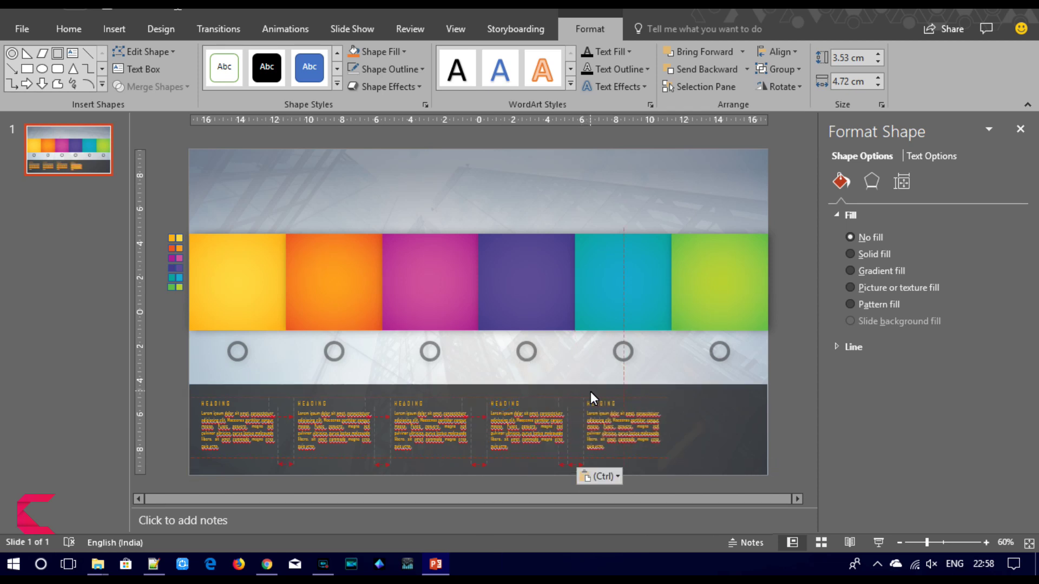
drag(590, 391, 590, 392)
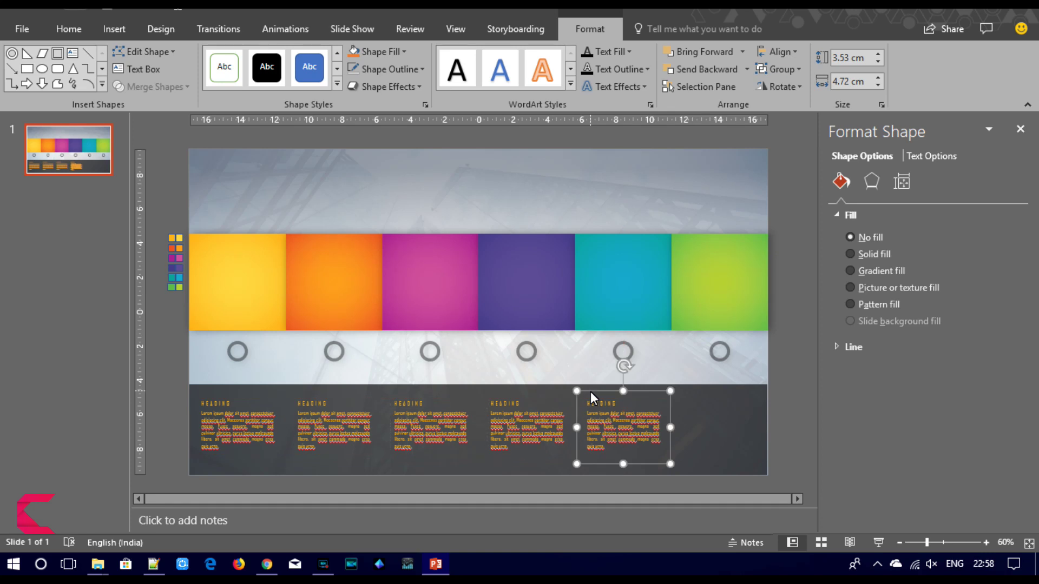
key(ctrl+v)
drag(603, 401, 692, 392)
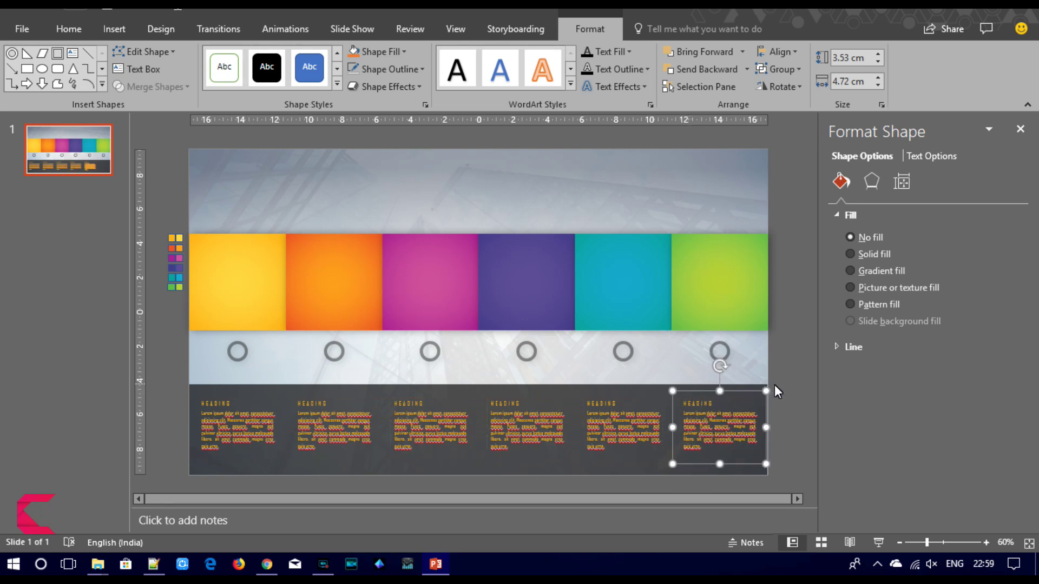
click(790, 390)
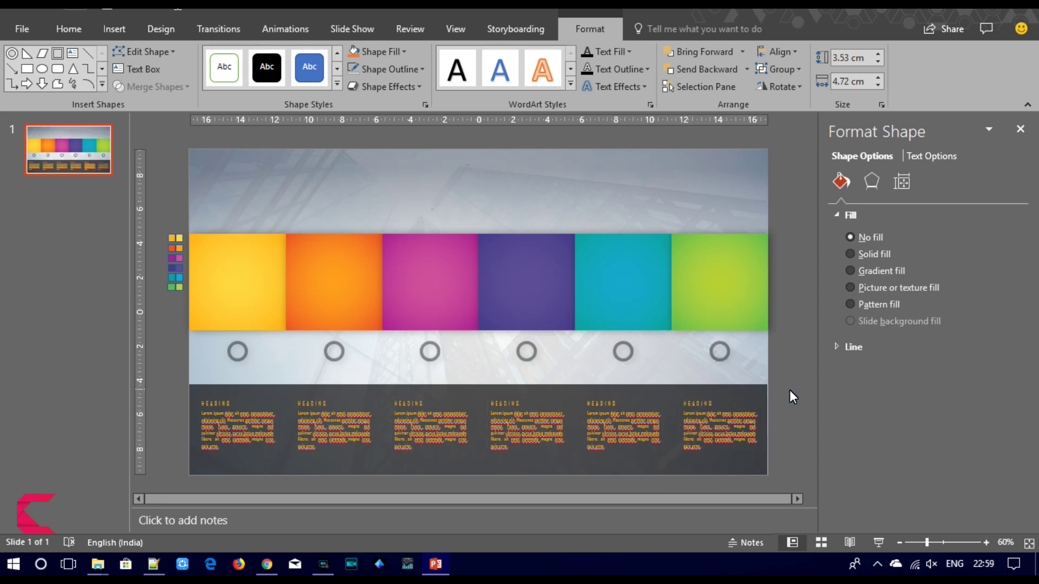
- Set the text fill of the text column to the orange square's colour with the eyedropper
click(209, 416)
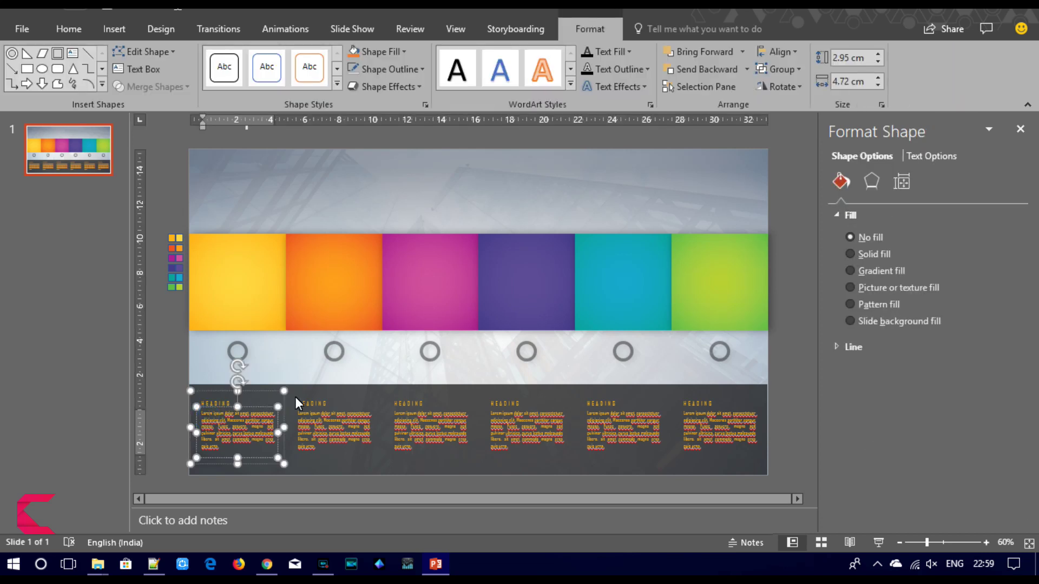
click(306, 405)
click(312, 390)
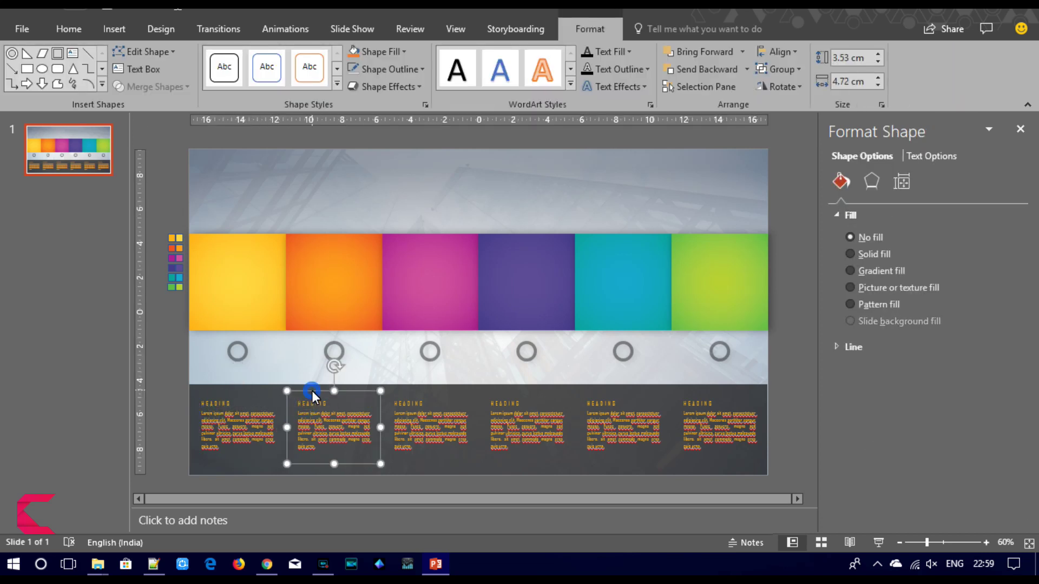
click(922, 156)
click(997, 332)
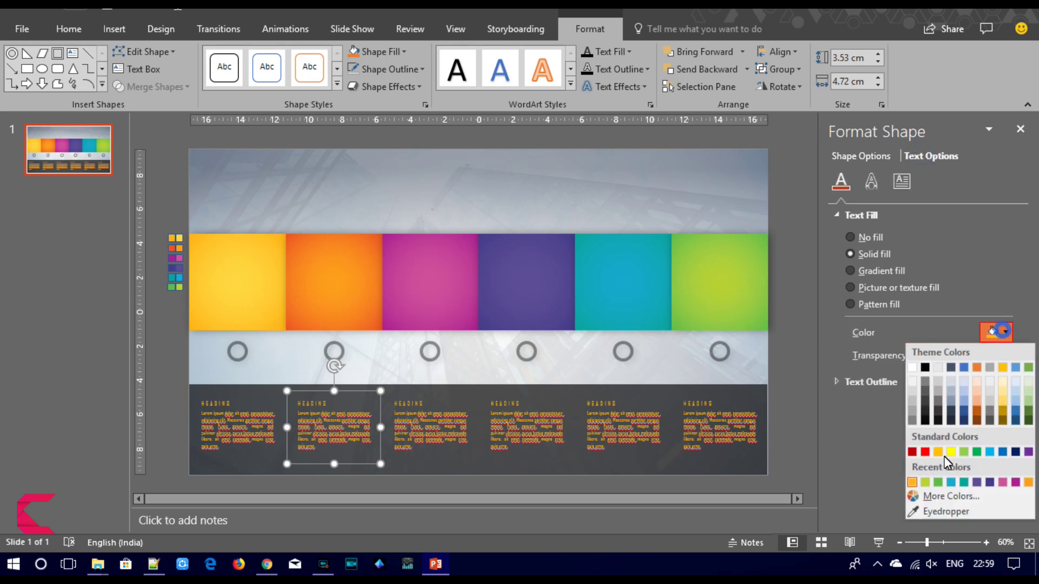
click(940, 510)
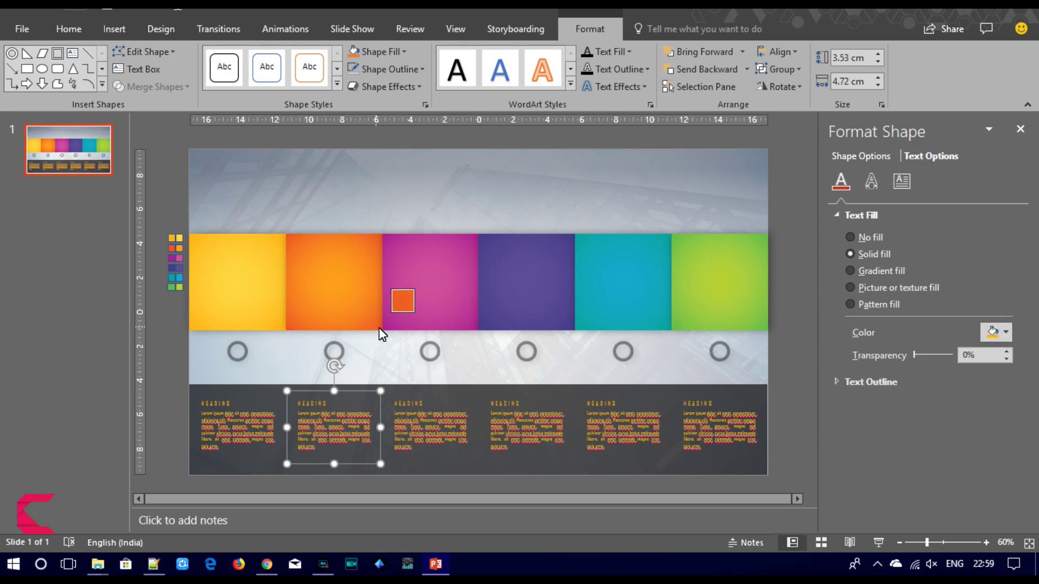
click(346, 295)
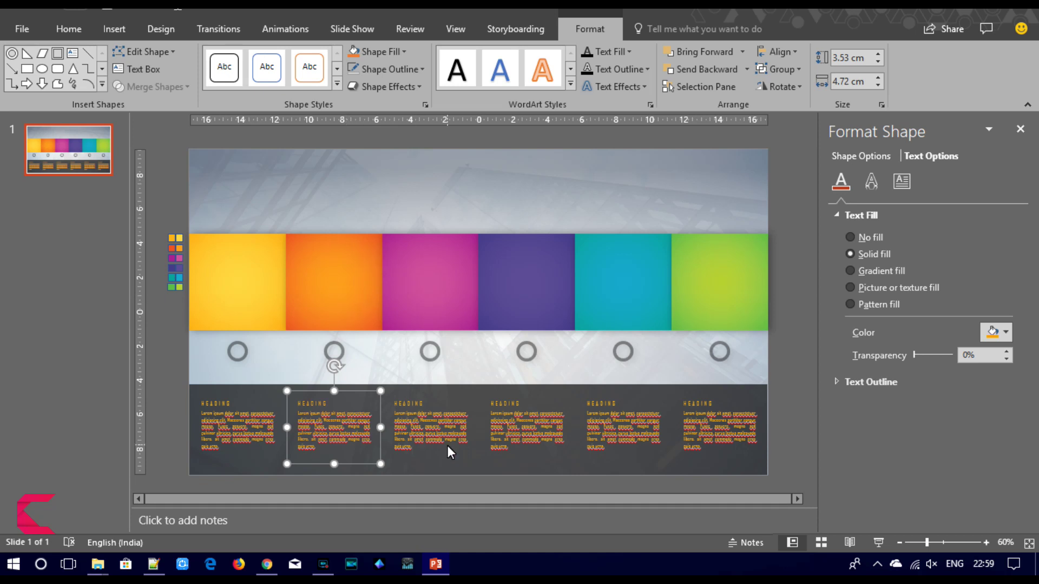
- Colour the next text column magenta by sampling the magenta square
click(431, 427)
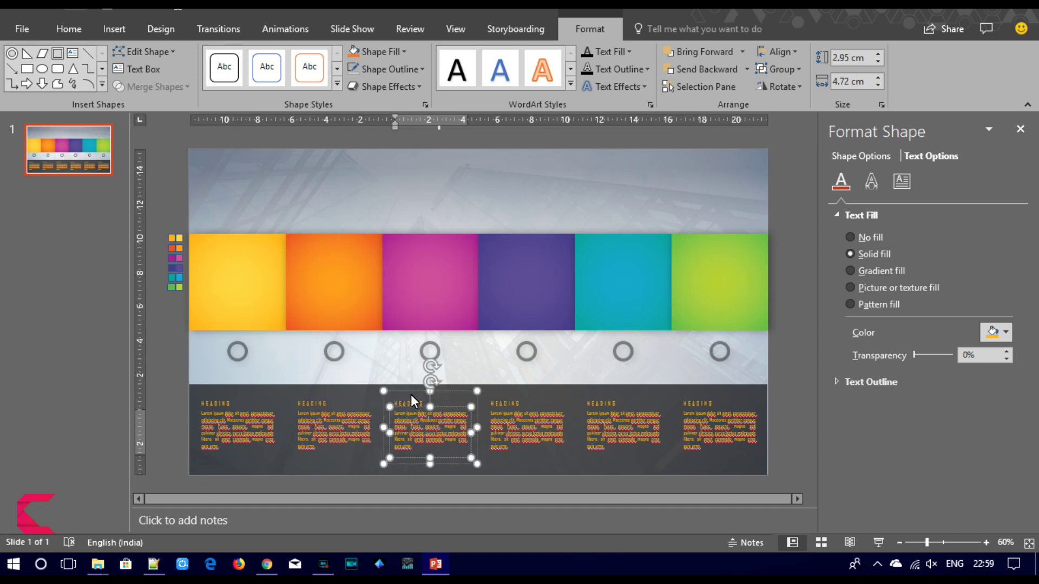
click(410, 391)
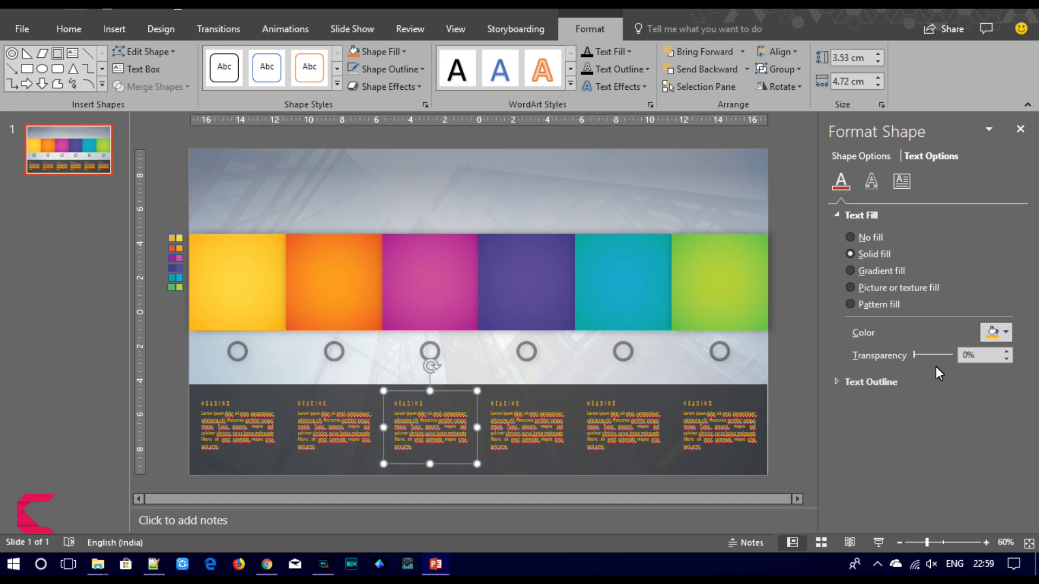
click(1001, 334)
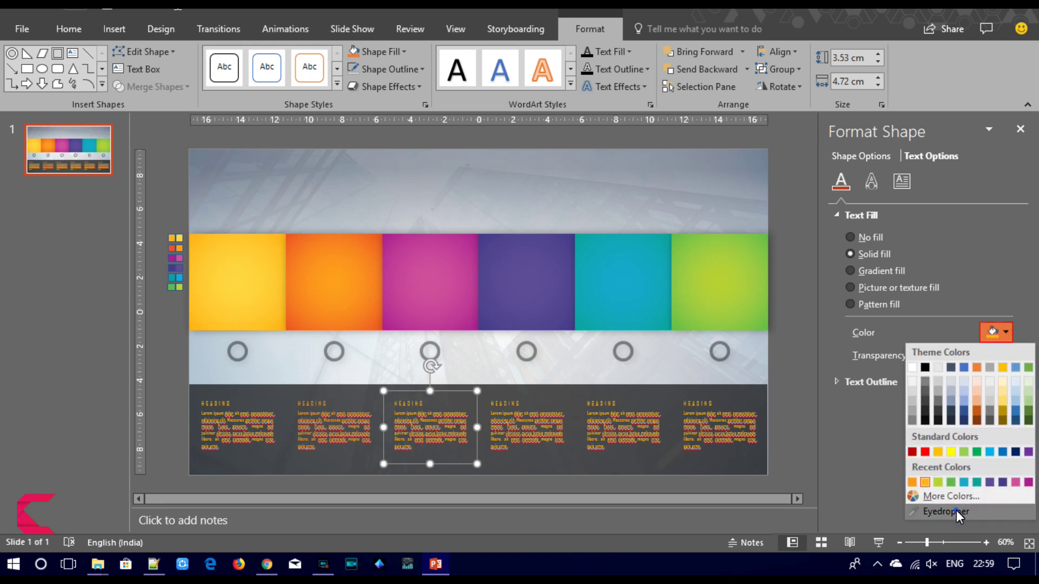
click(956, 510)
click(432, 284)
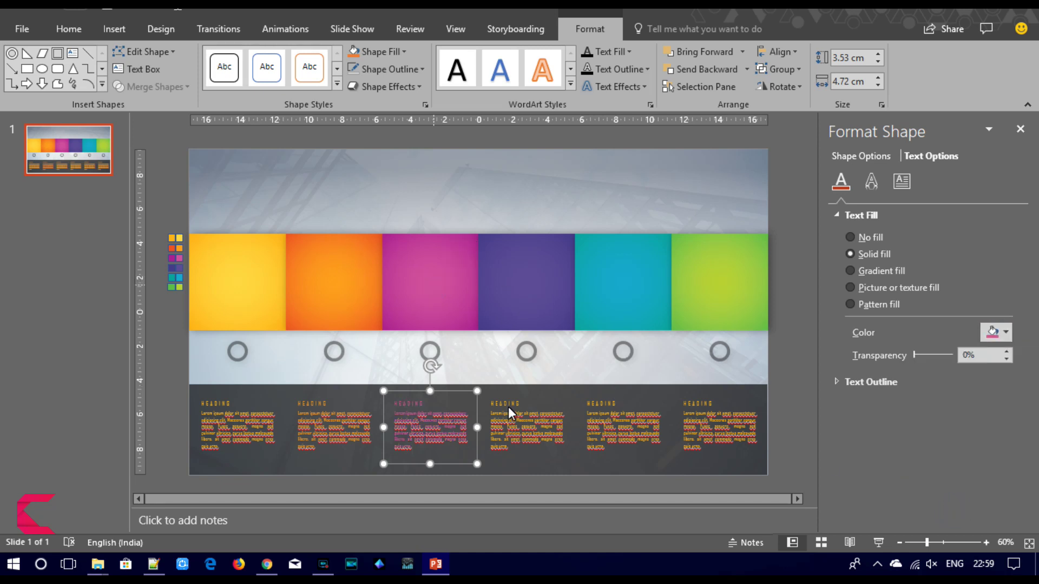
- Colour the fourth text column purple by sampling the purple square
click(521, 429)
click(510, 400)
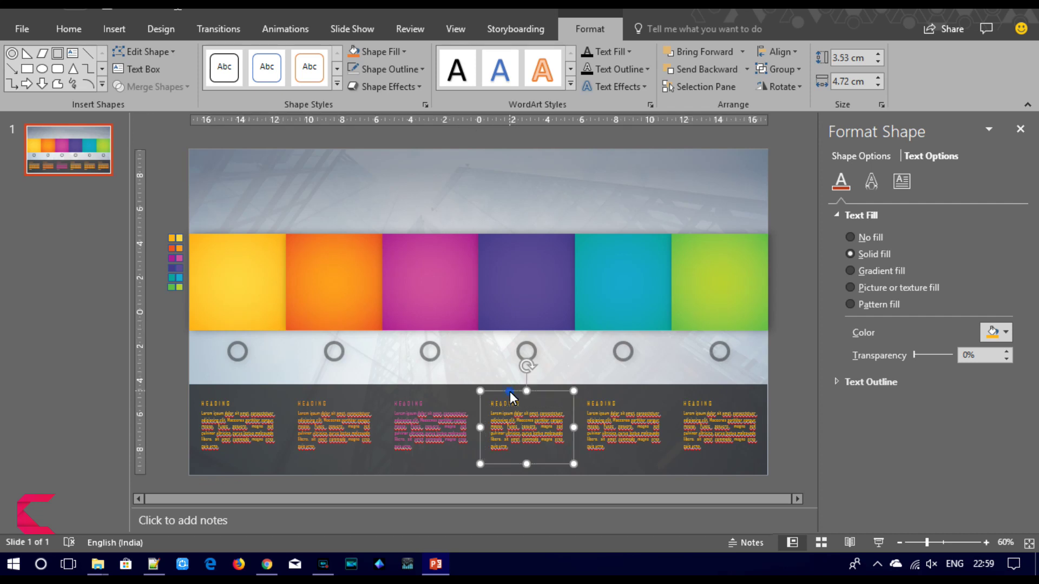
click(1008, 334)
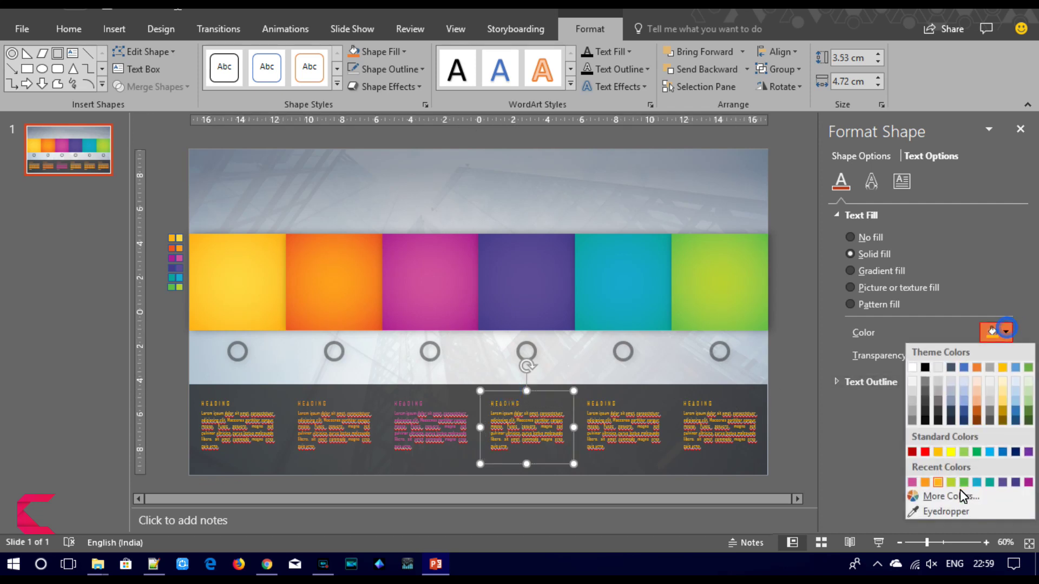
click(954, 512)
click(529, 279)
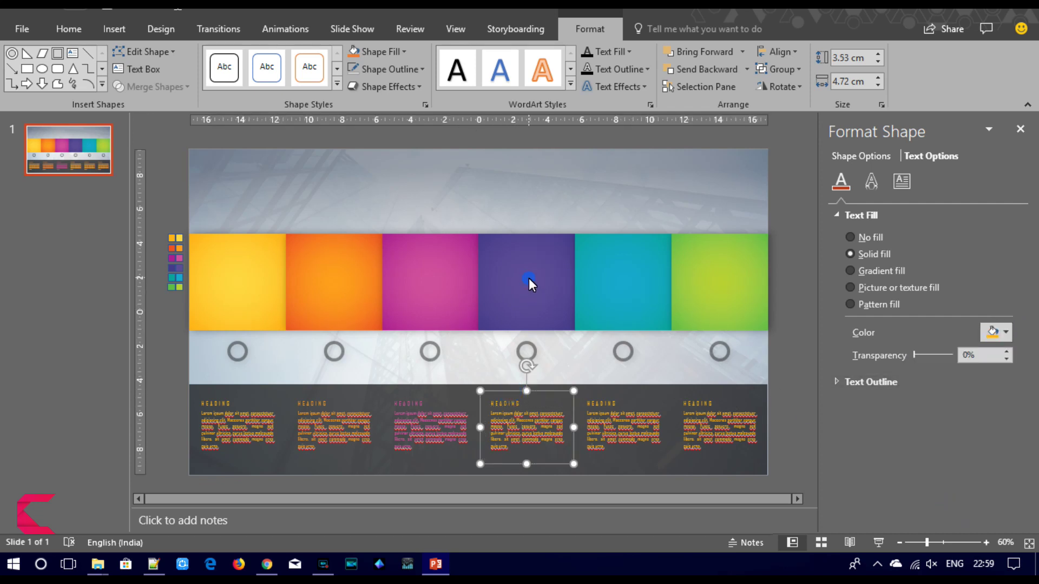
- Colour the fifth text column teal by sampling the teal square
click(613, 424)
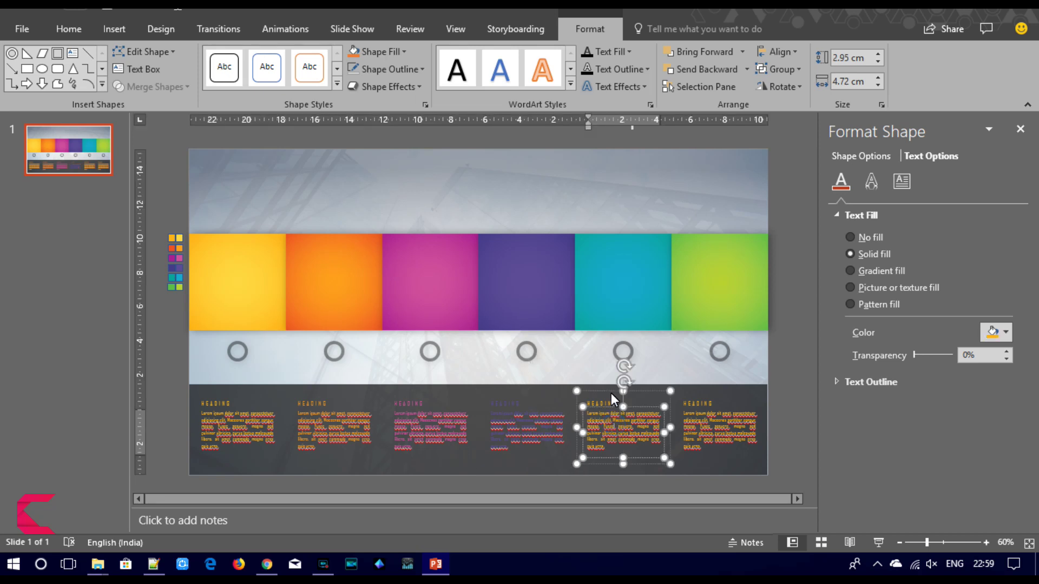
click(610, 391)
click(1008, 331)
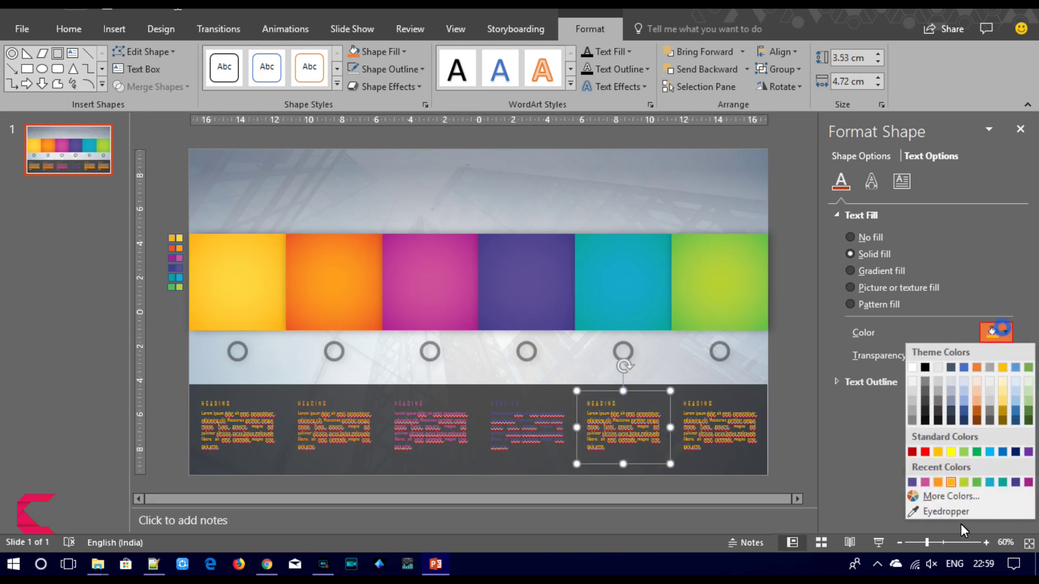
click(954, 512)
click(620, 282)
- Colour the sixth text column green by sampling the green square
click(689, 424)
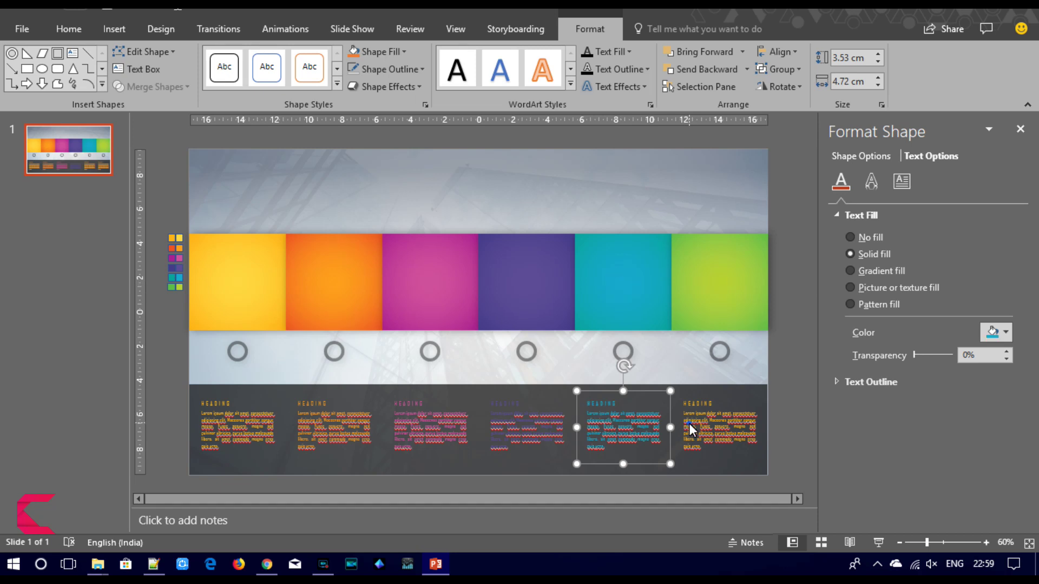
click(697, 391)
click(998, 335)
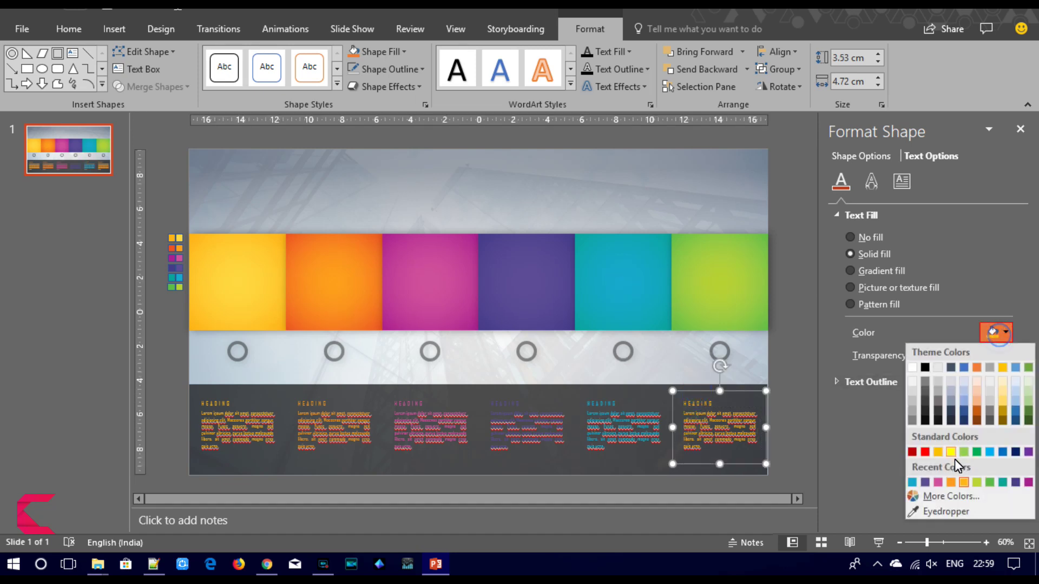
click(944, 505)
click(722, 283)
click(783, 333)
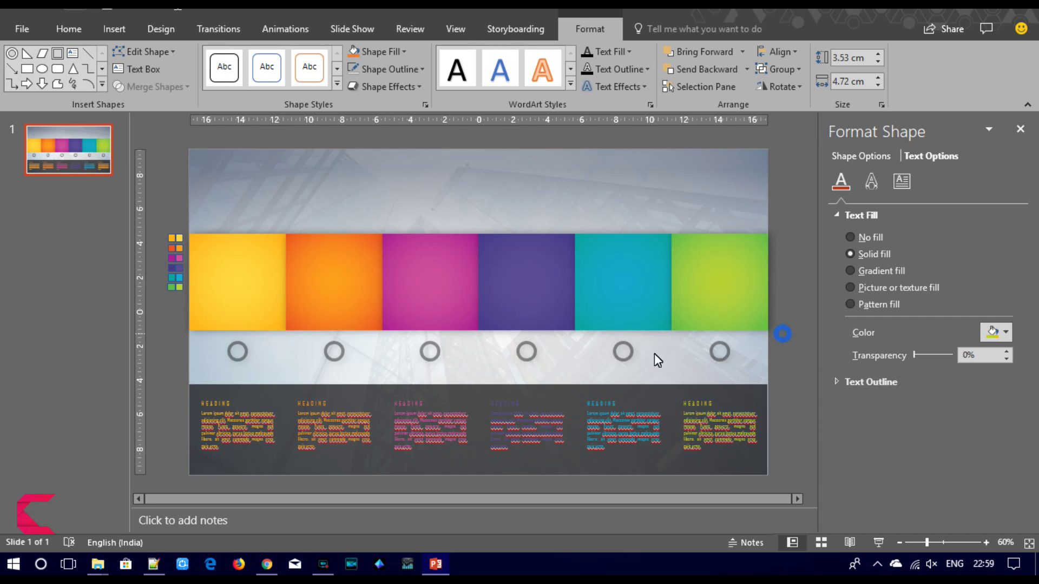
- Fill the bottom band with white at about 50% transparency
click(550, 389)
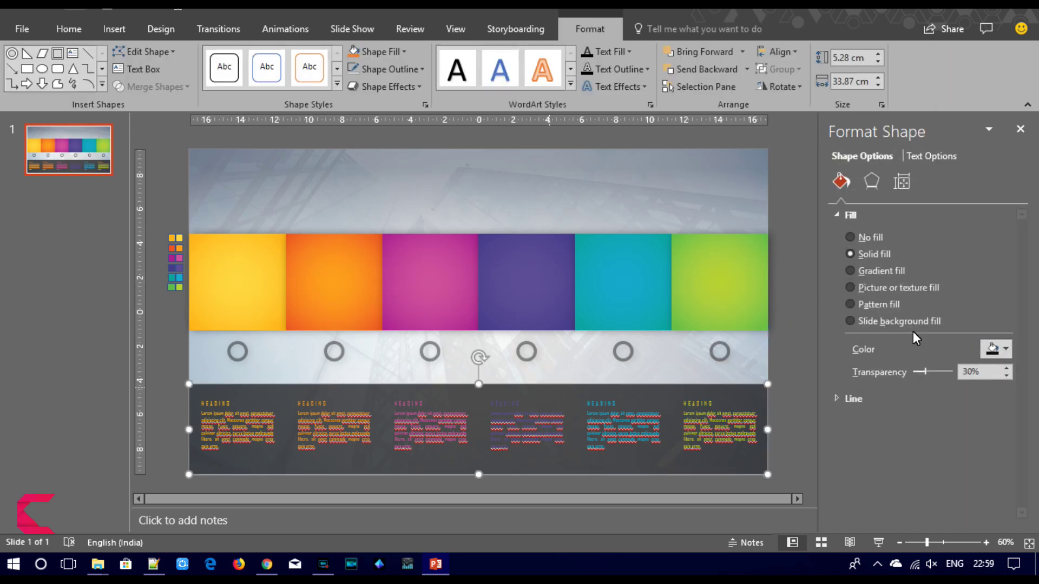
click(996, 349)
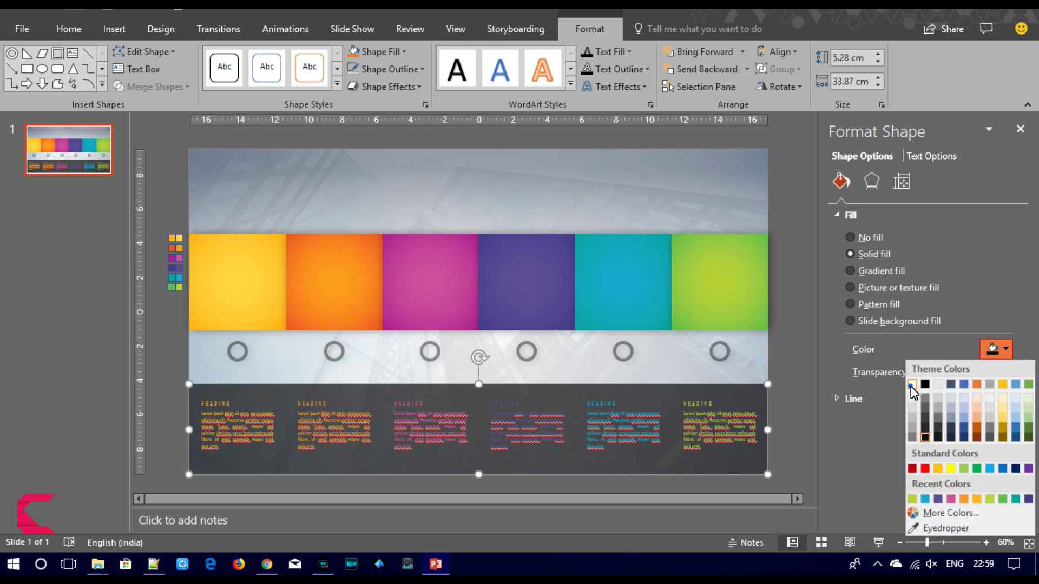
click(911, 386)
drag(926, 372, 933, 374)
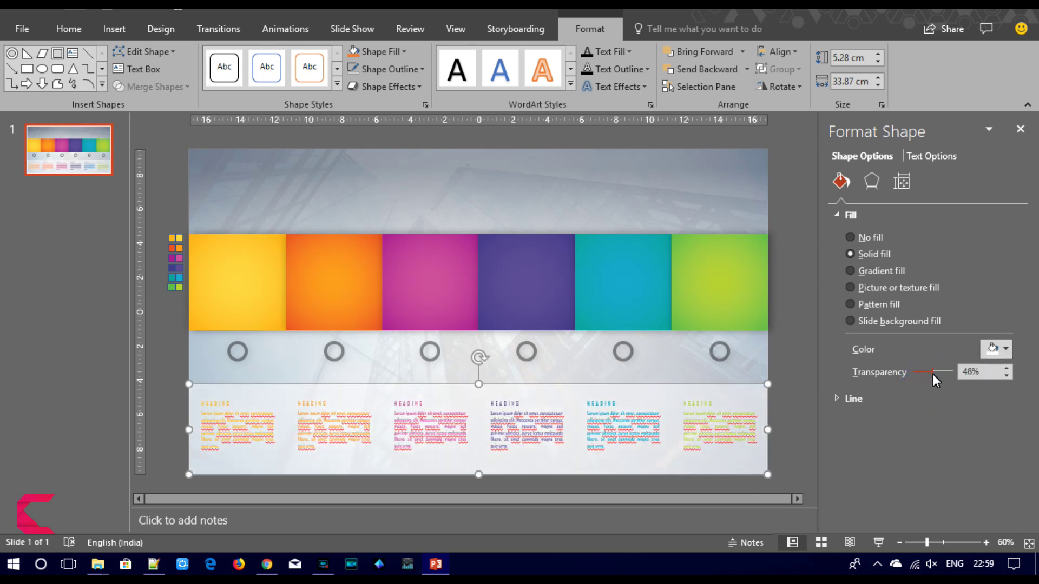
click(793, 397)
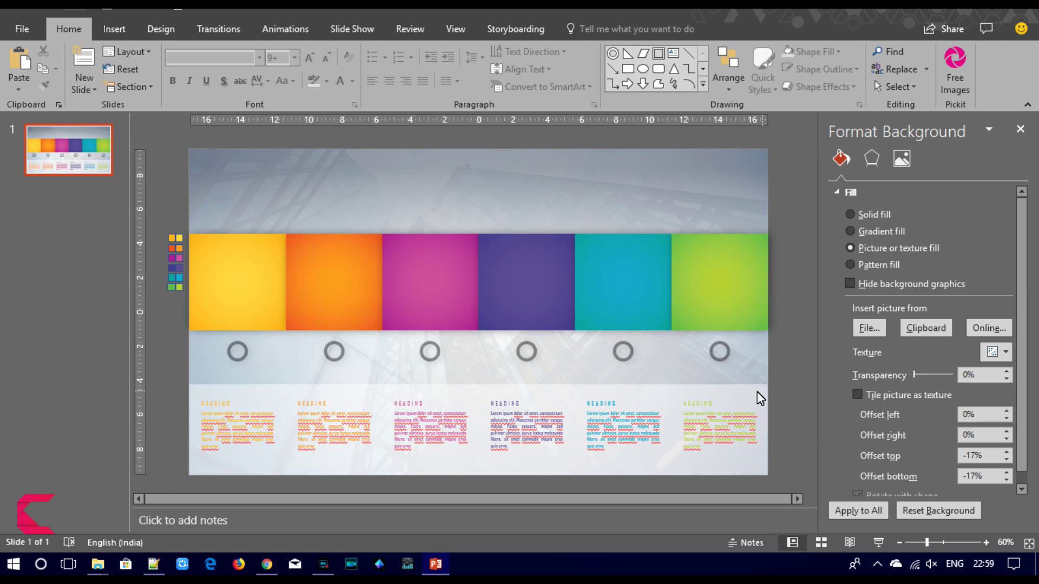
- Close the Format Shape pane and save the presentation with Ctrl+S
click(719, 413)
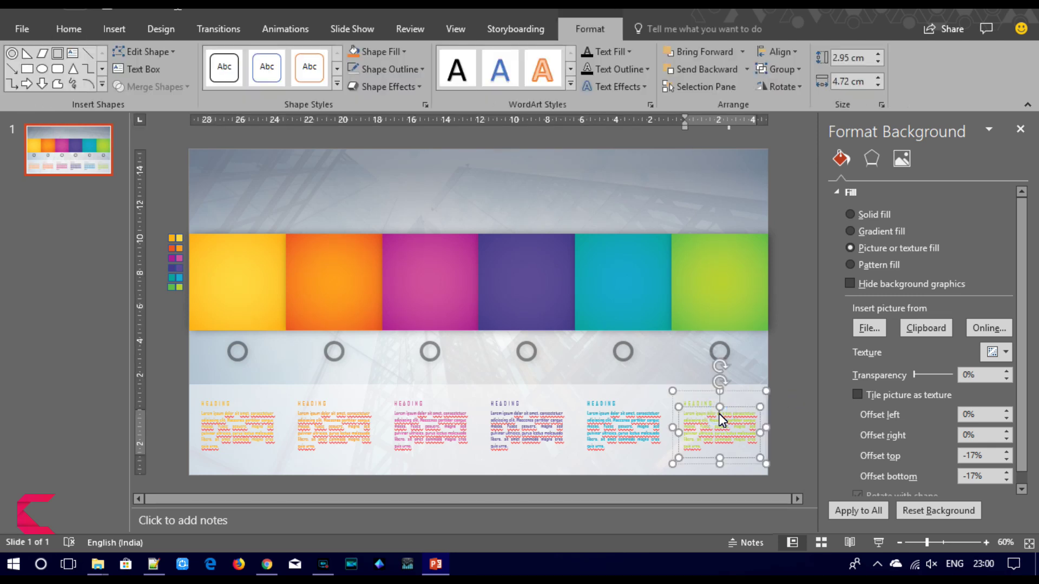
right_click(719, 418)
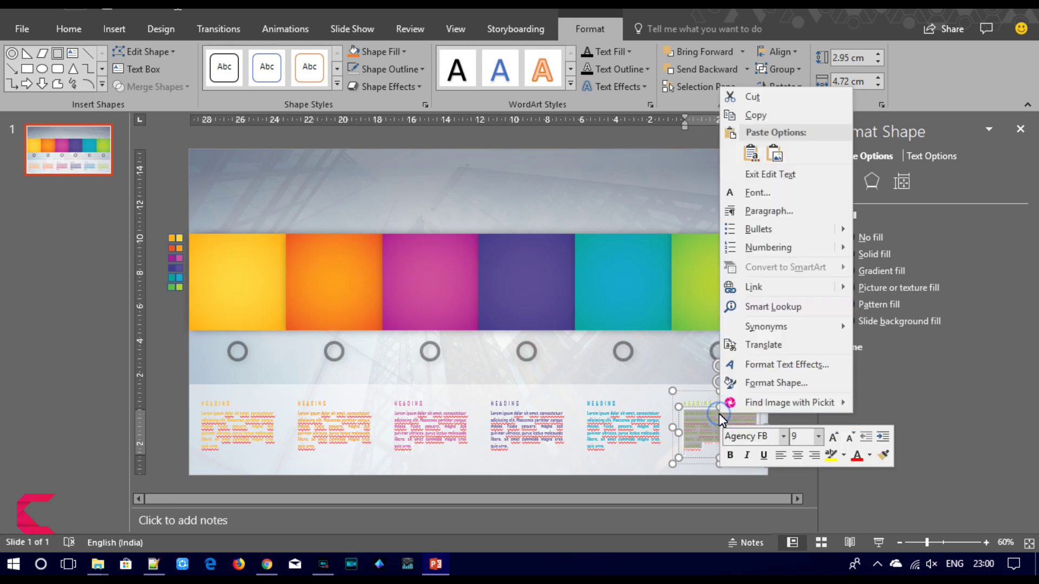
click(909, 388)
click(1021, 136)
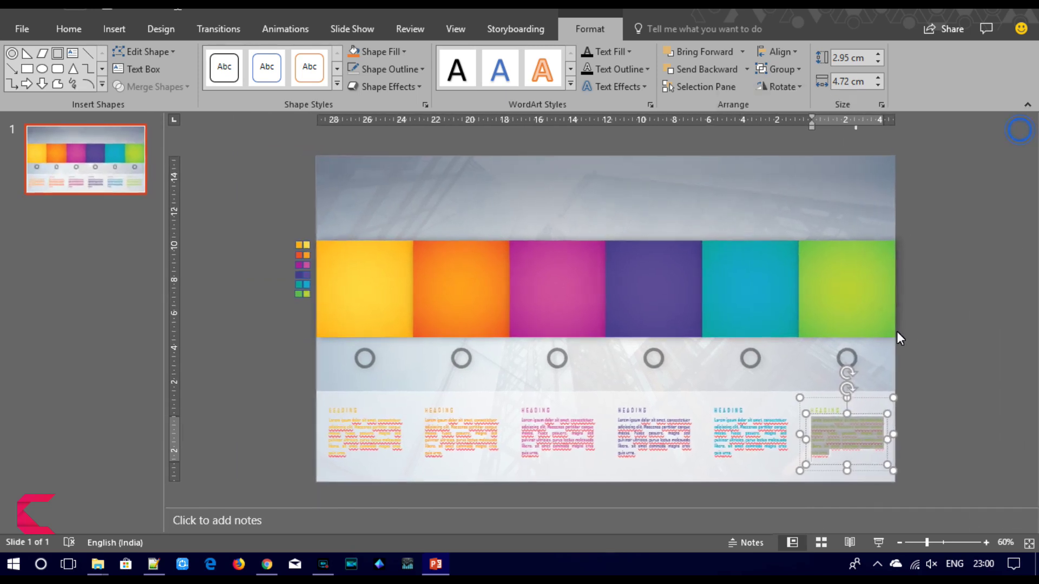
click(395, 487)
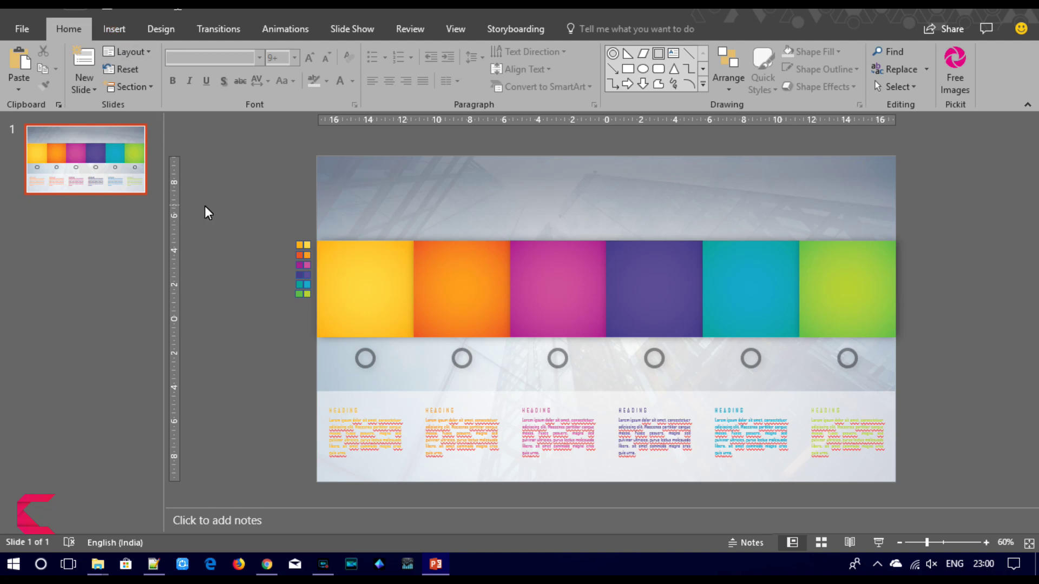
key(ctrl+s)
click(114, 29)
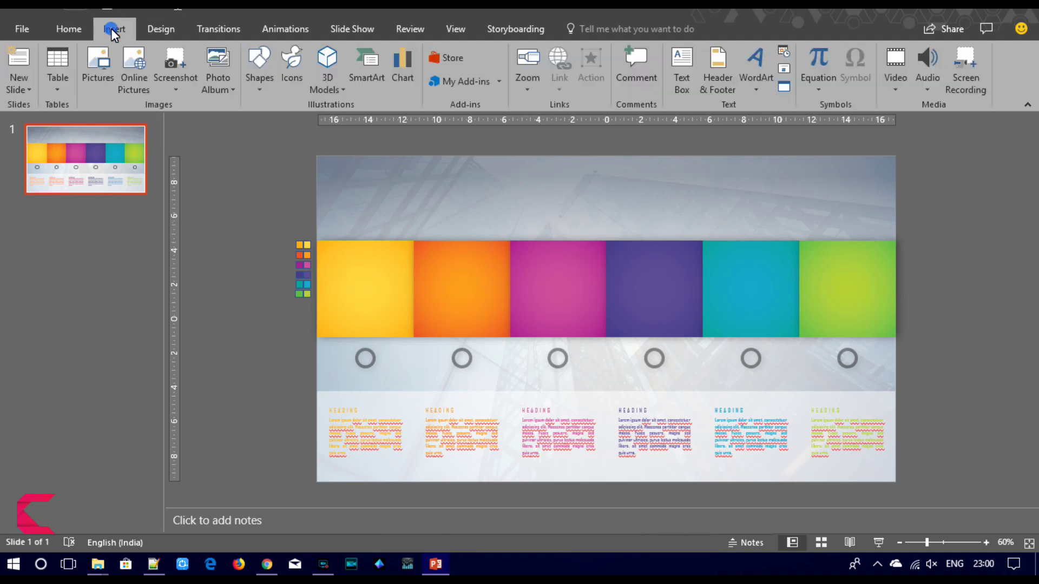
- Insert the laptop, monitor, phone, tablet and desktop computer icons and size them to 2 cm
click(294, 85)
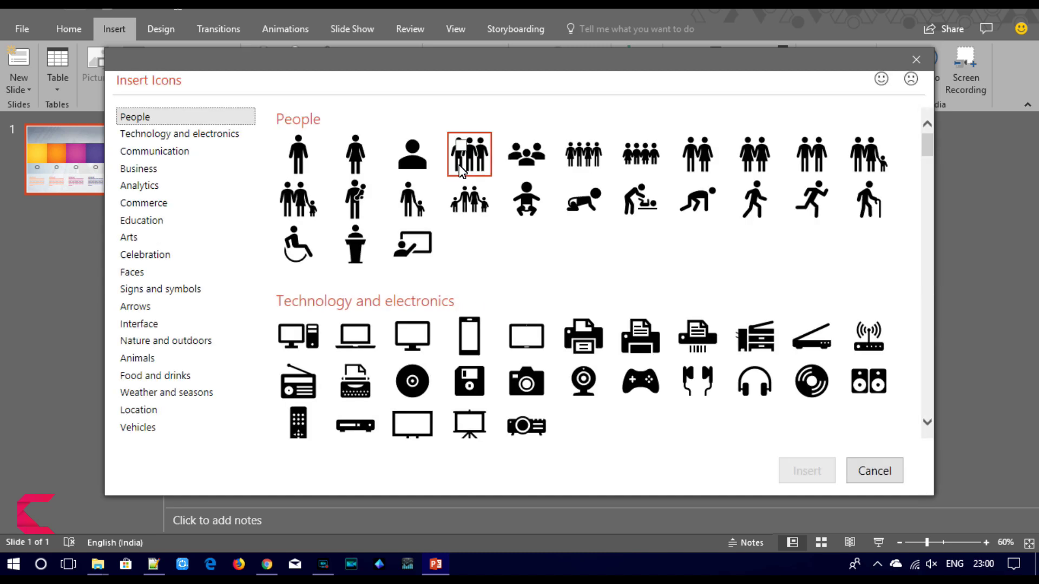
click(347, 339)
click(410, 340)
click(470, 338)
click(525, 338)
click(297, 329)
click(805, 482)
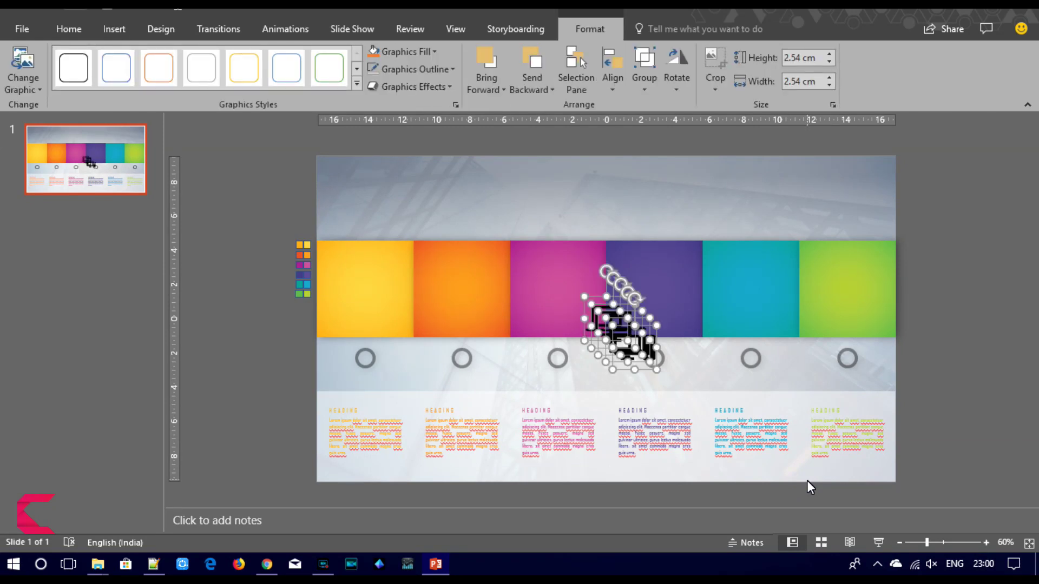
click(829, 61)
click(829, 61)
click(829, 62)
click(829, 60)
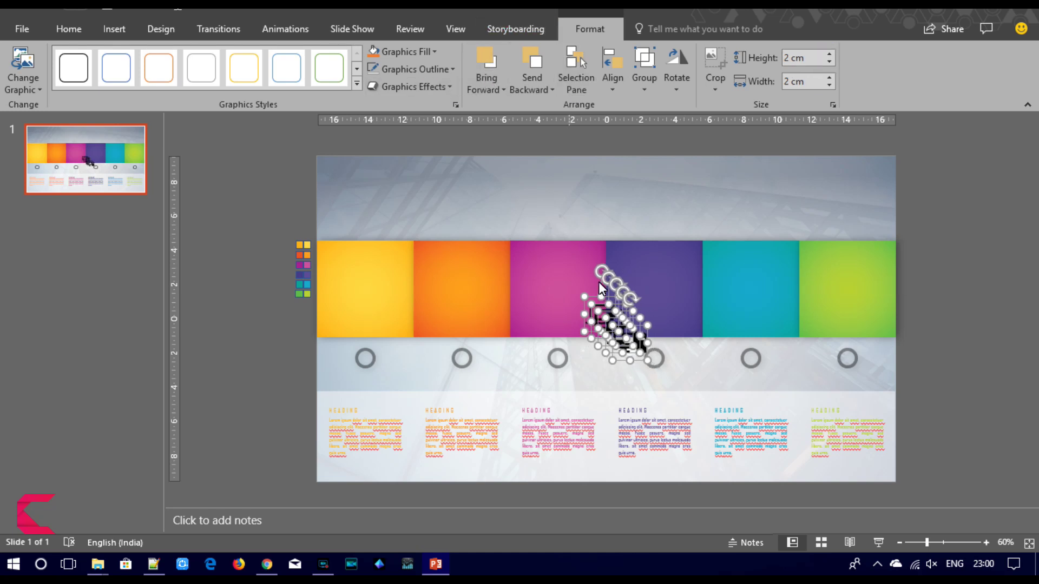
click(920, 349)
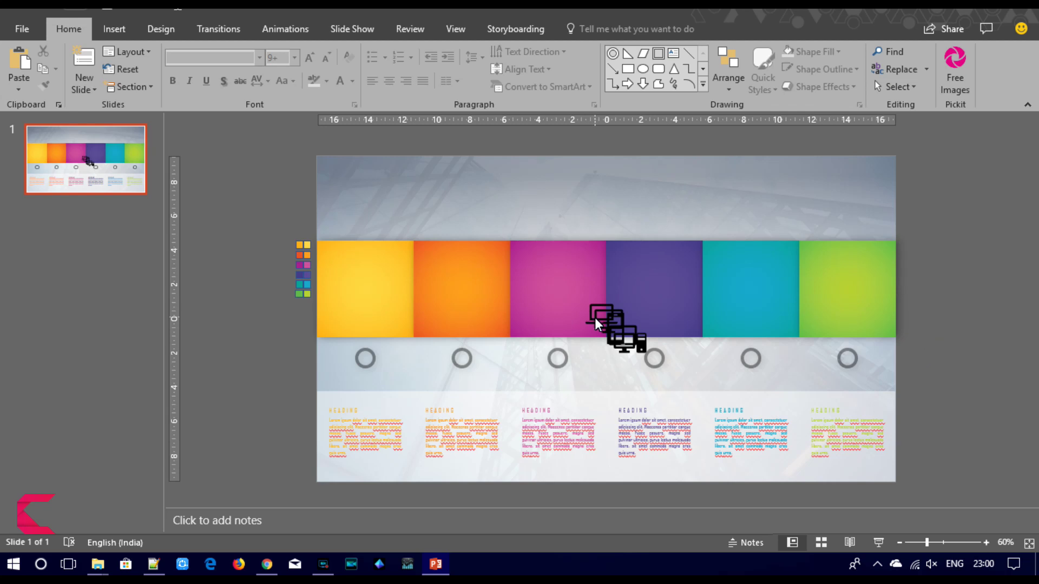
- Move the desktop icon onto the yellow square and the tablet icon onto the teal square
mouse_move(636, 345)
mouse_down()
mouse_move(398, 268)
mouse_move(375, 292)
mouse_move(371, 268)
mouse_up()
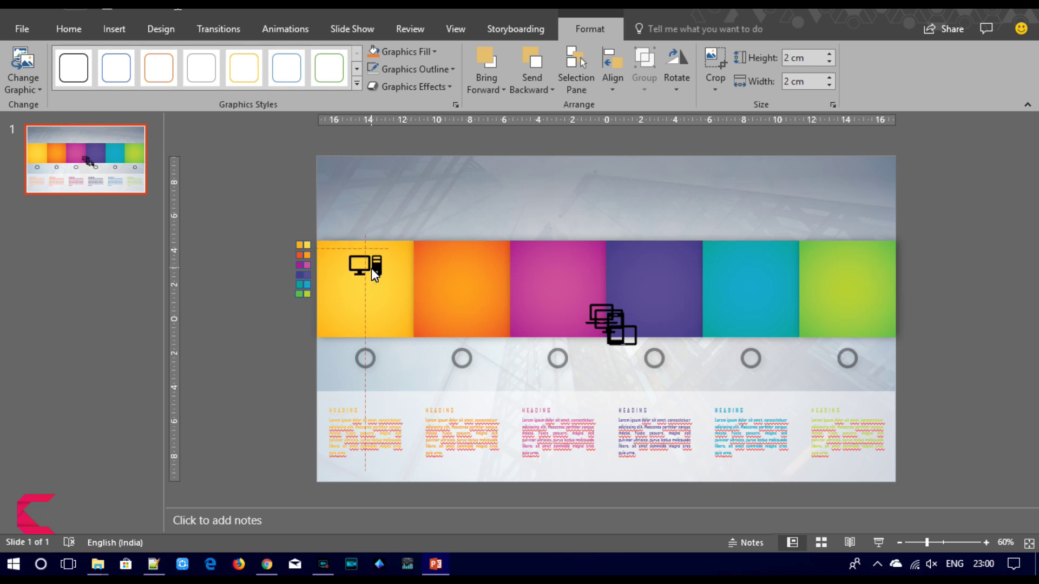
drag(371, 268, 371, 269)
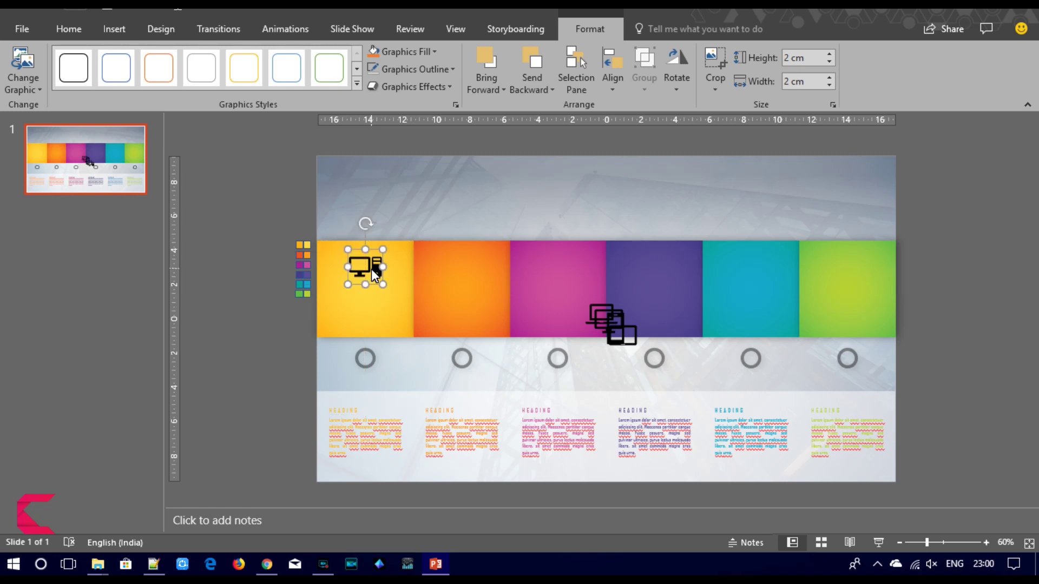
mouse_move(622, 334)
mouse_down()
mouse_move(571, 310)
mouse_move(751, 265)
mouse_up()
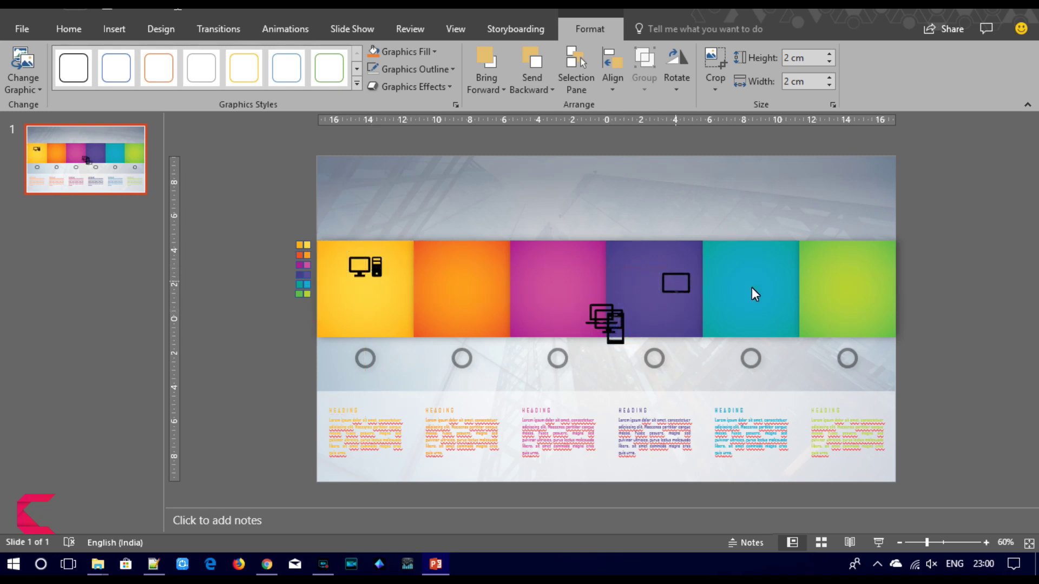
drag(752, 265, 751, 265)
- Place the phone, monitor and laptop icons on the green, magenta and purple squares, aligned in a row
drag(622, 342, 852, 282)
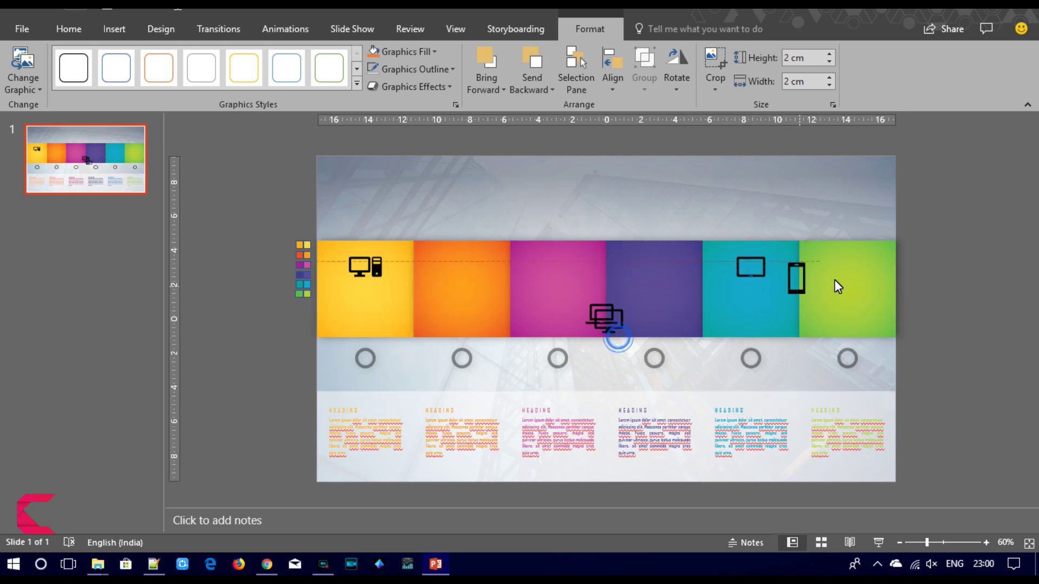
drag(850, 276, 851, 275)
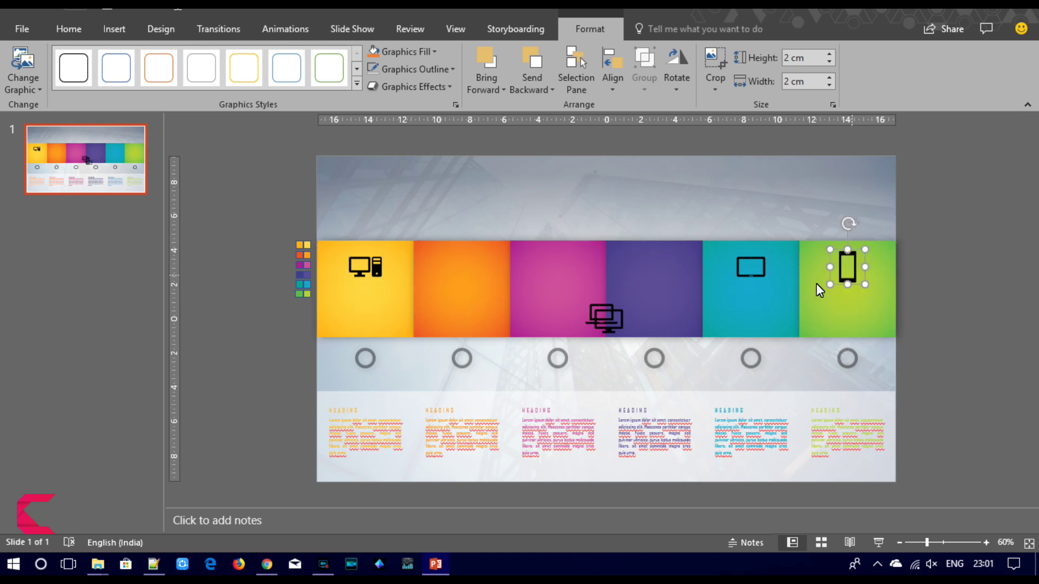
mouse_move(600, 325)
mouse_down()
mouse_move(456, 287)
mouse_move(608, 267)
mouse_move(482, 275)
mouse_move(614, 272)
mouse_move(483, 284)
mouse_move(463, 274)
mouse_move(556, 271)
mouse_up()
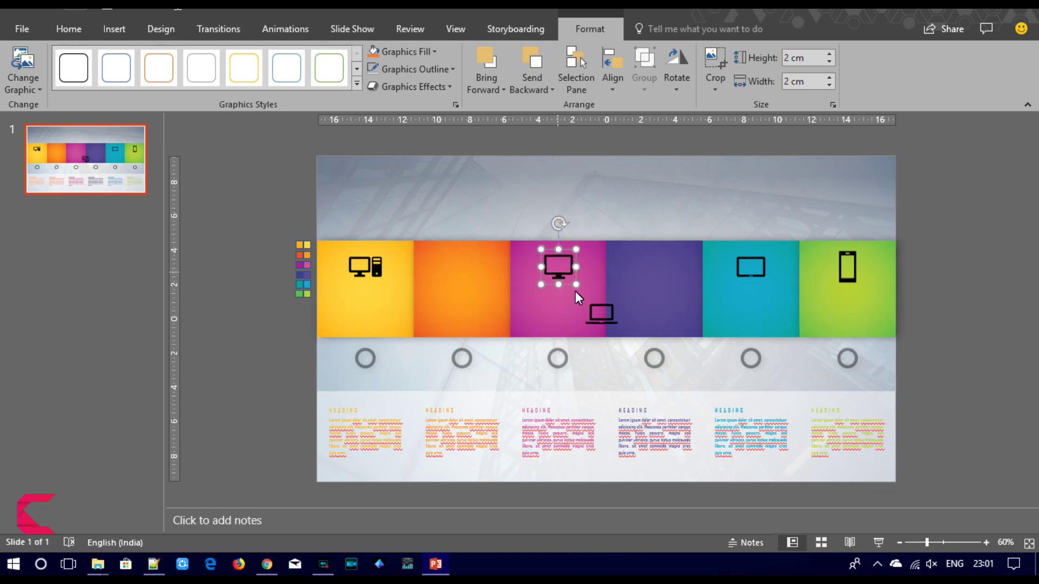
drag(600, 316, 653, 267)
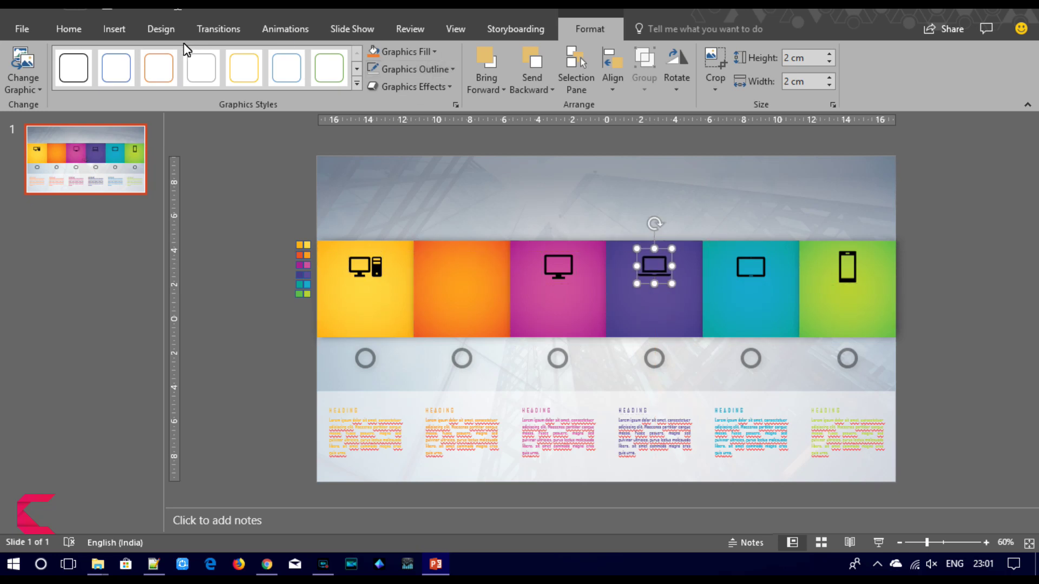
click(111, 28)
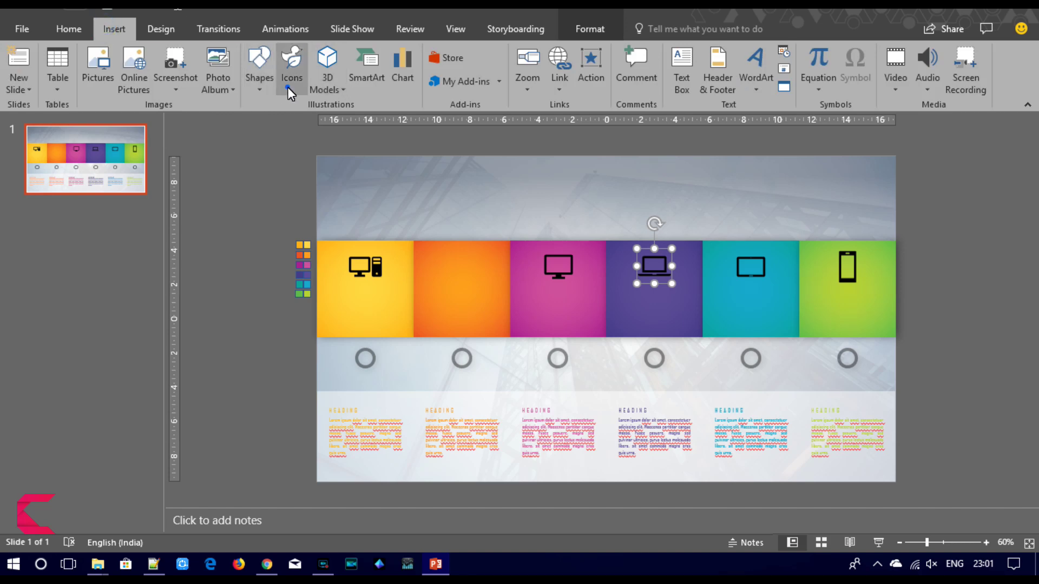
- Insert the presentation-screen icon at 2 cm and align it atop the orange square with the others
click(290, 66)
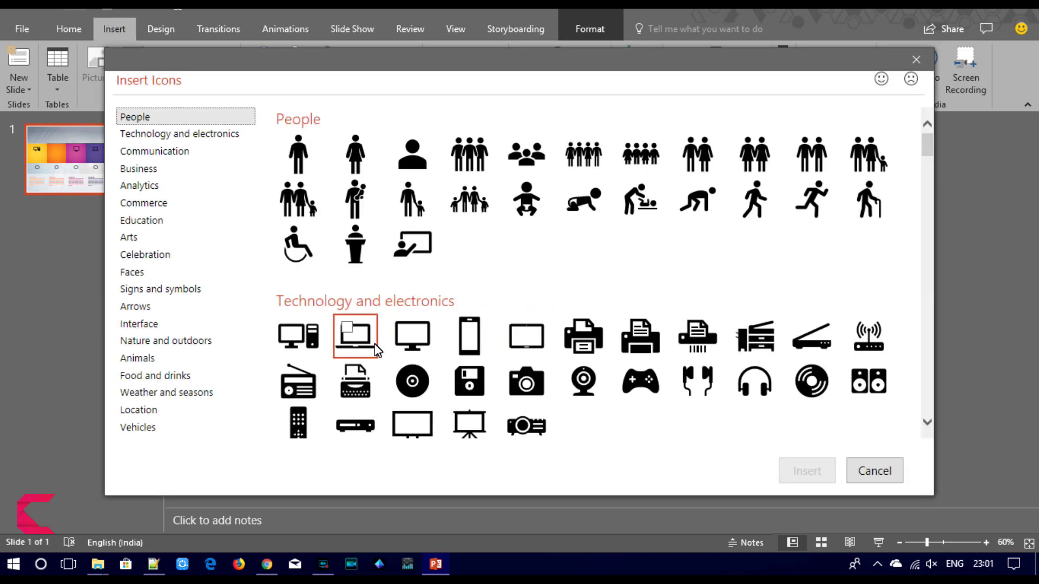
click(469, 424)
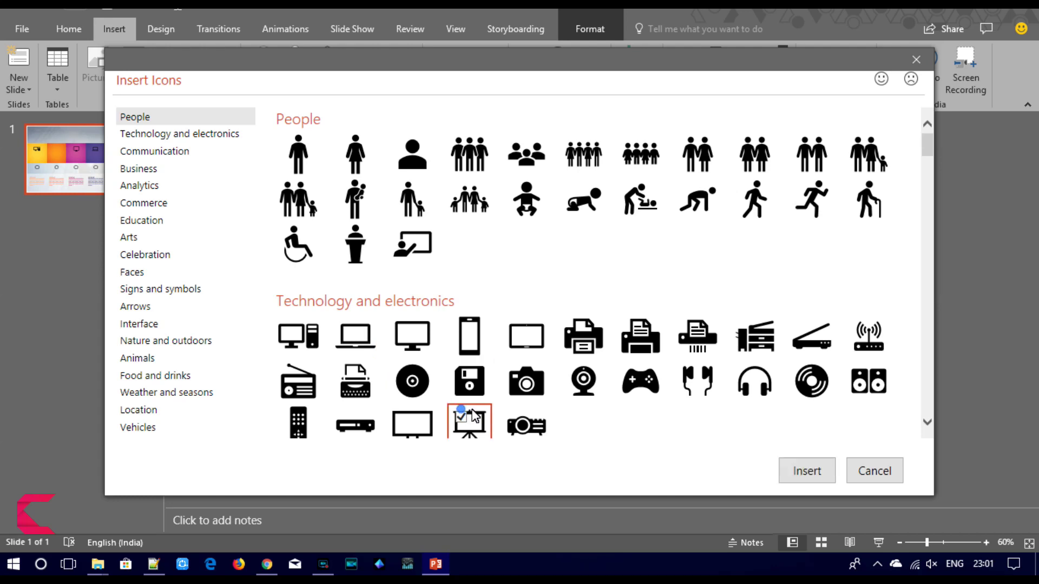
click(801, 481)
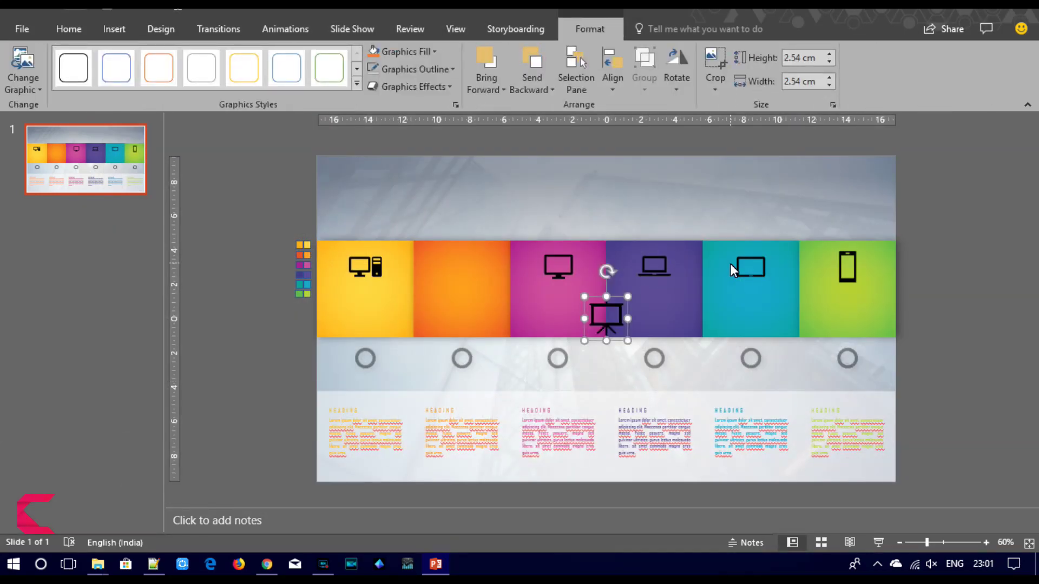
click(829, 61)
click(829, 60)
click(829, 61)
click(829, 62)
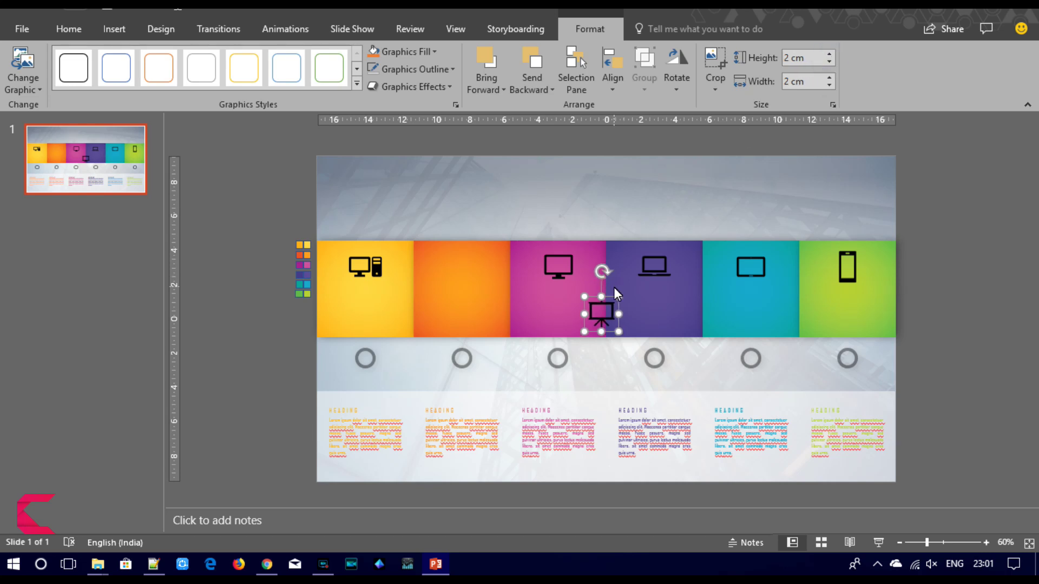
drag(602, 316, 465, 265)
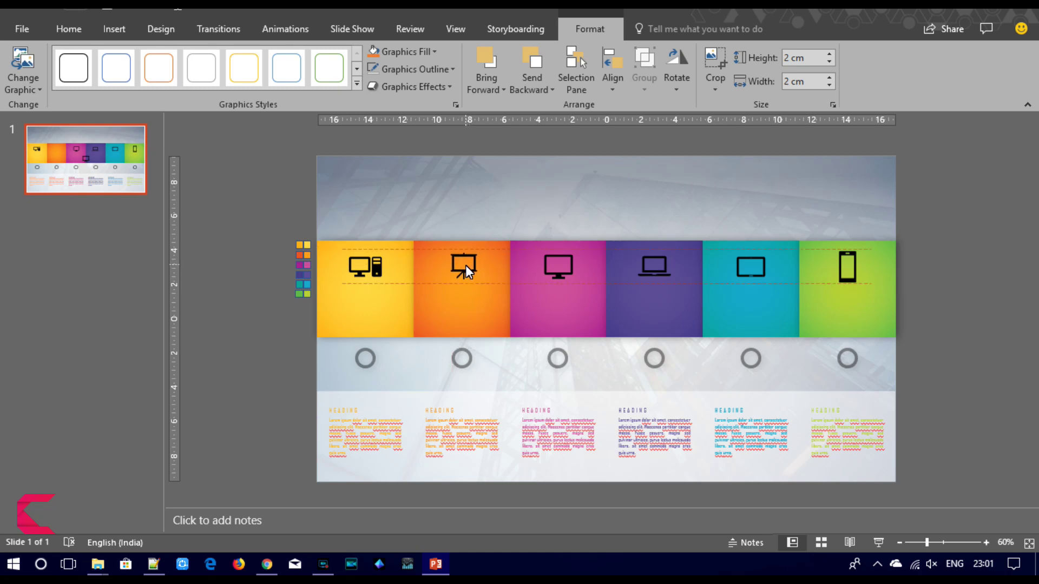
drag(465, 265, 463, 267)
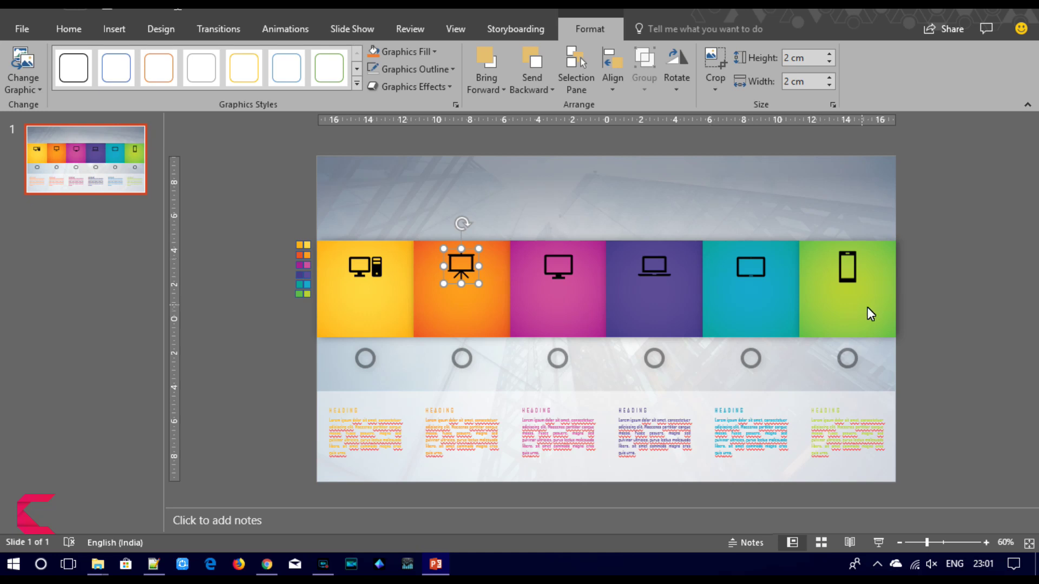
- Select all six device icons and set their graphics fill to white
shift+click(850, 277)
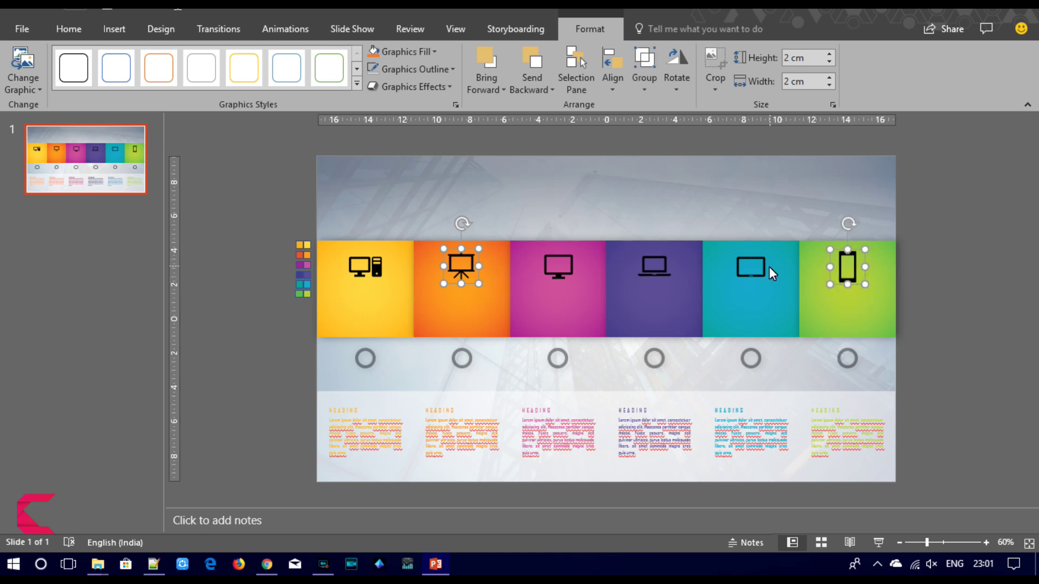
shift+click(757, 274)
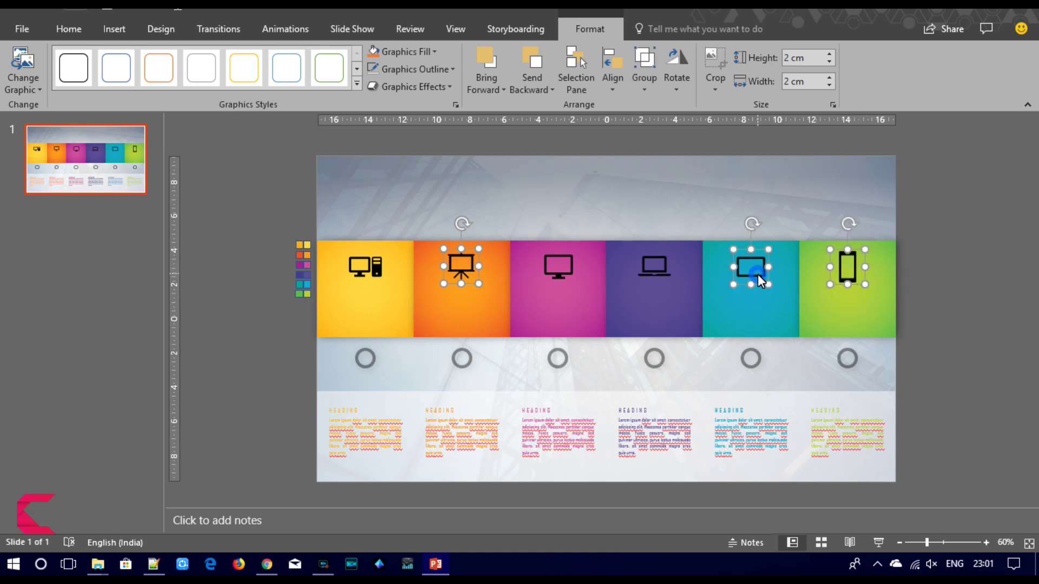
shift+click(658, 270)
shift+click(556, 272)
shift+click(362, 270)
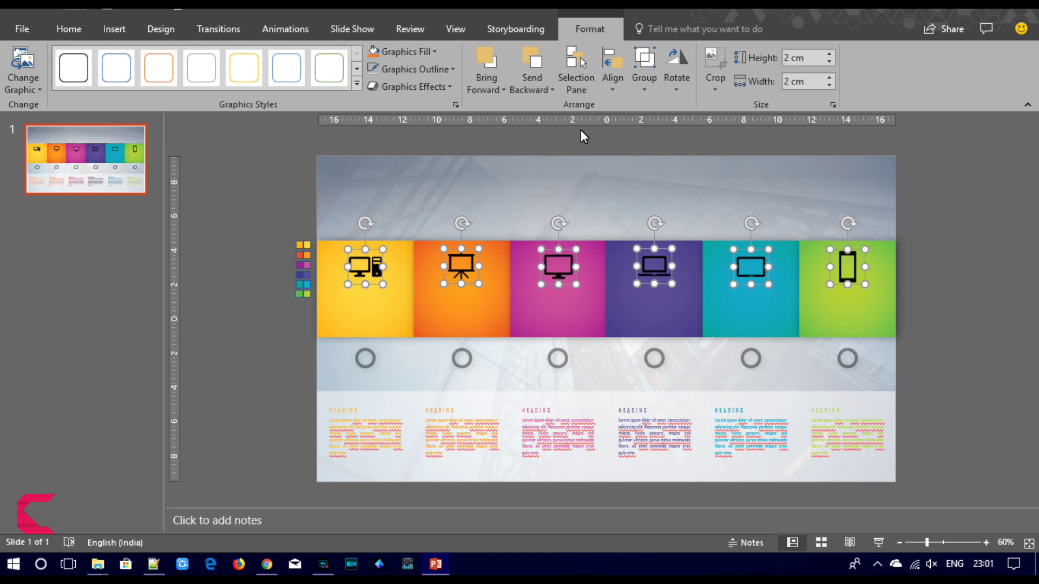
click(431, 50)
click(373, 87)
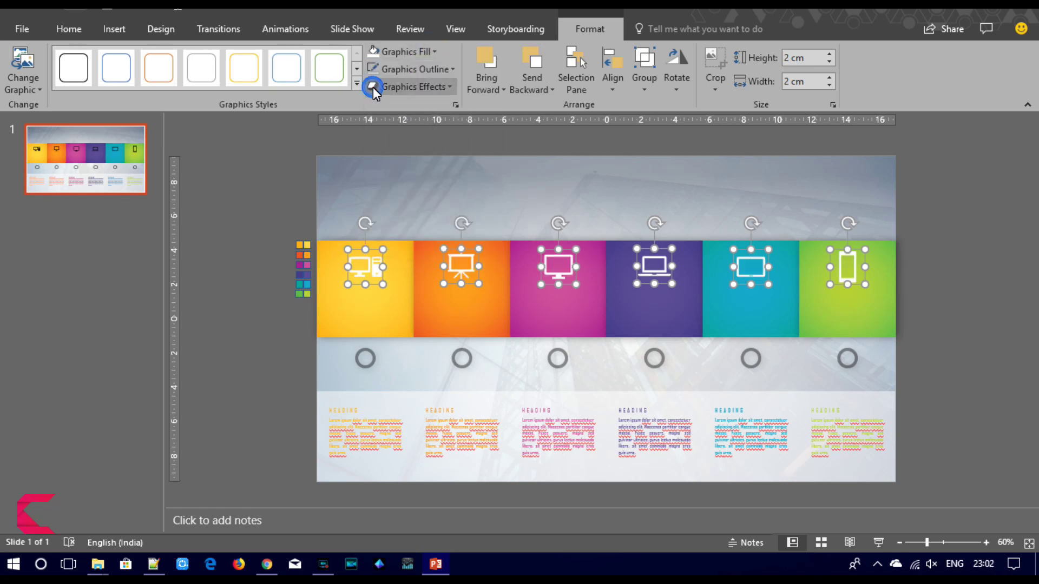
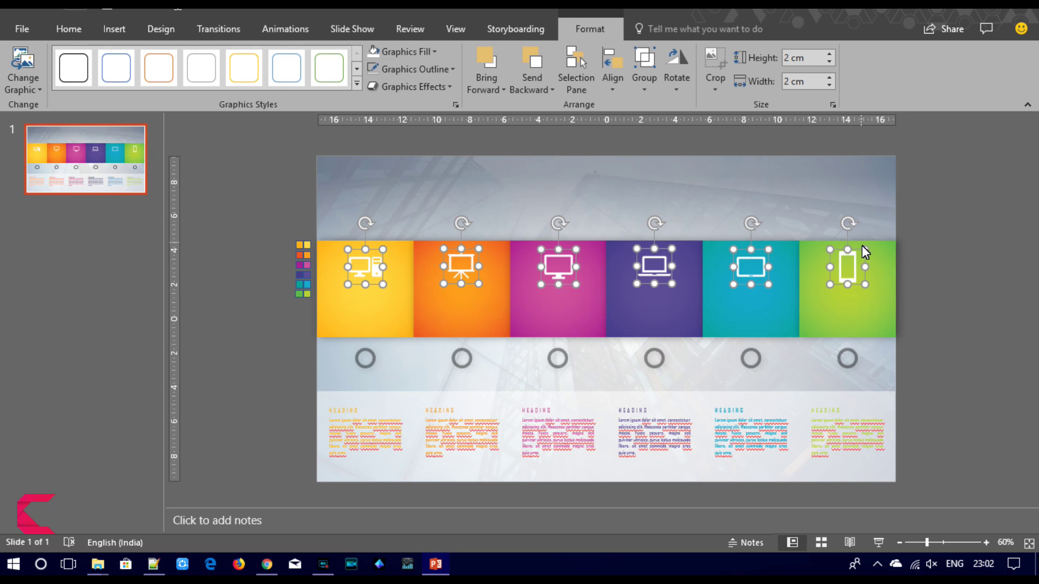
- Shrink the six white panel icons to 1.17 cm each
drag(864, 251, 856, 258)
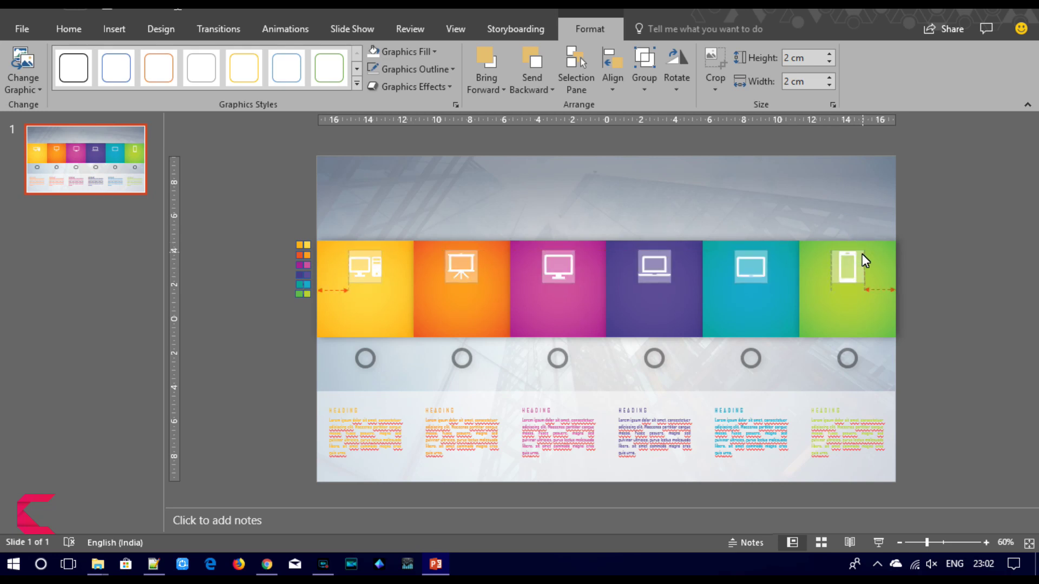
drag(856, 258, 856, 257)
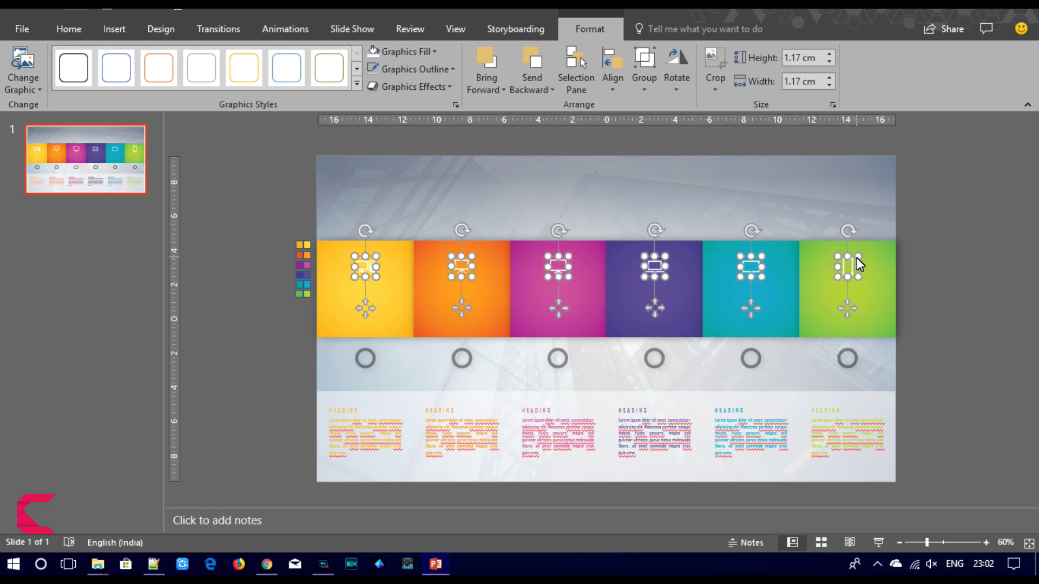
click(966, 281)
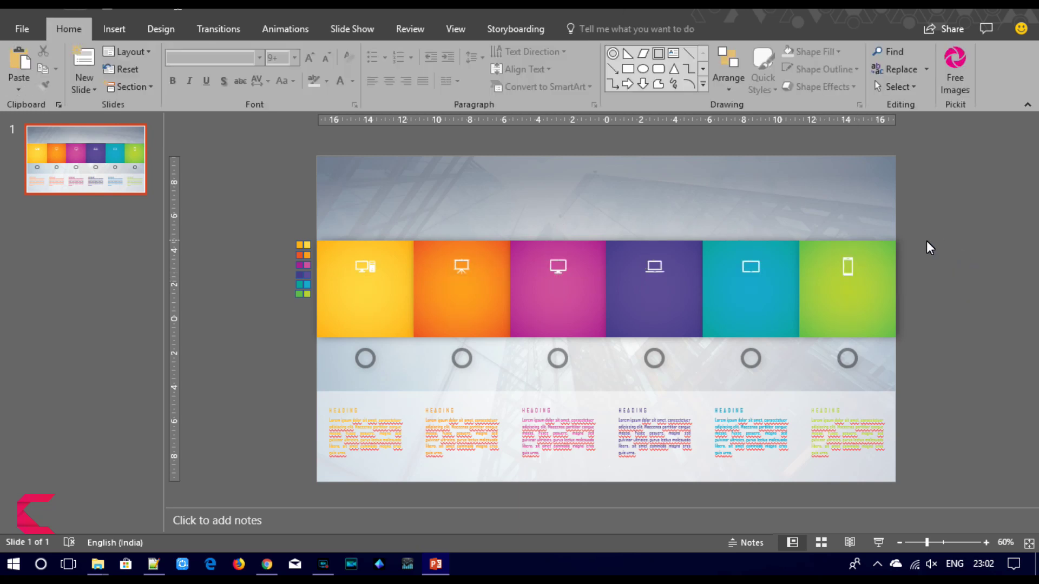
- Add a text box reading 01 on the yellow panel in Eurostile BQ font
click(113, 29)
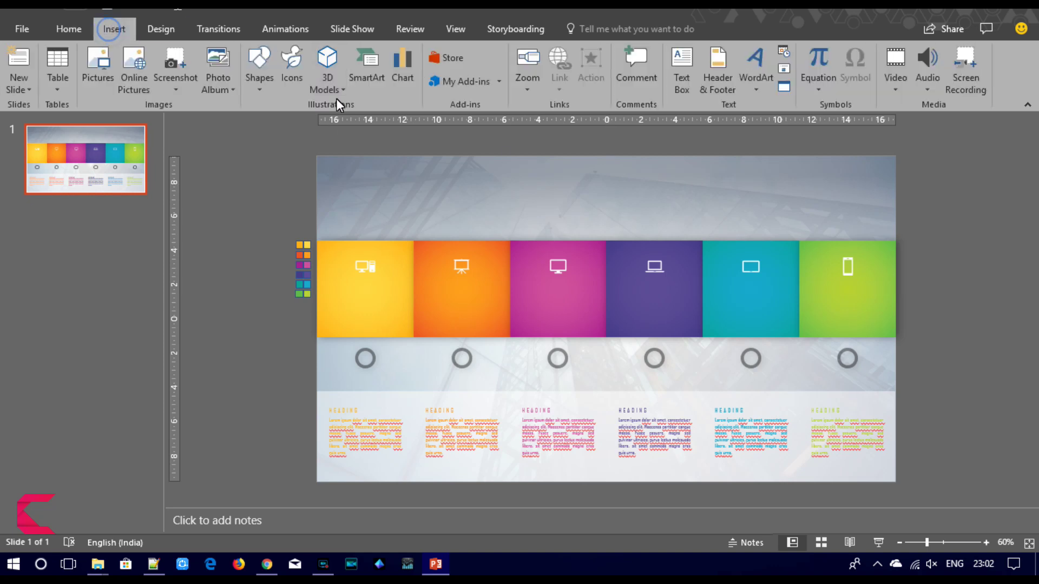
click(681, 75)
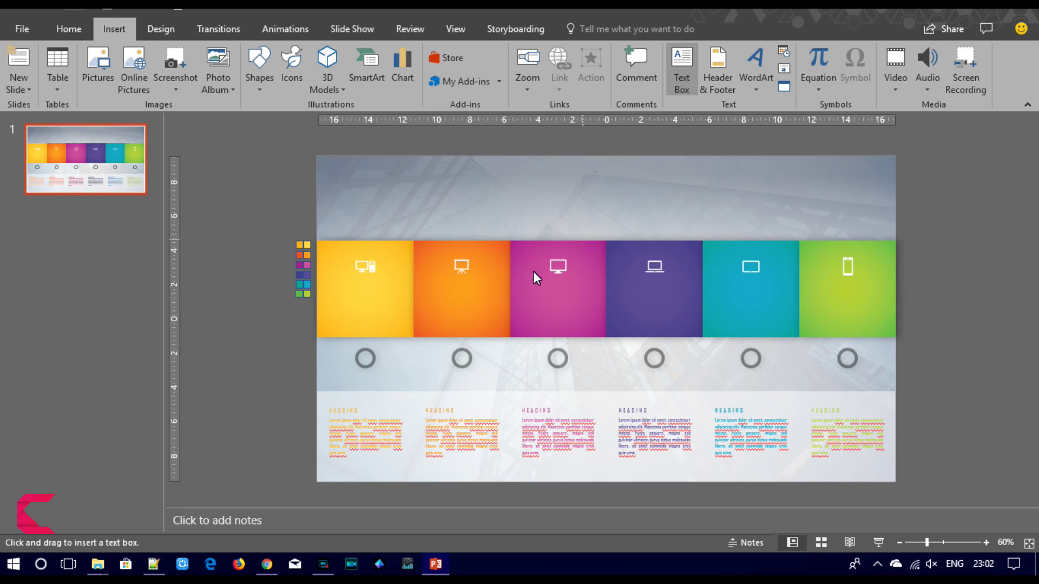
drag(334, 280, 400, 298)
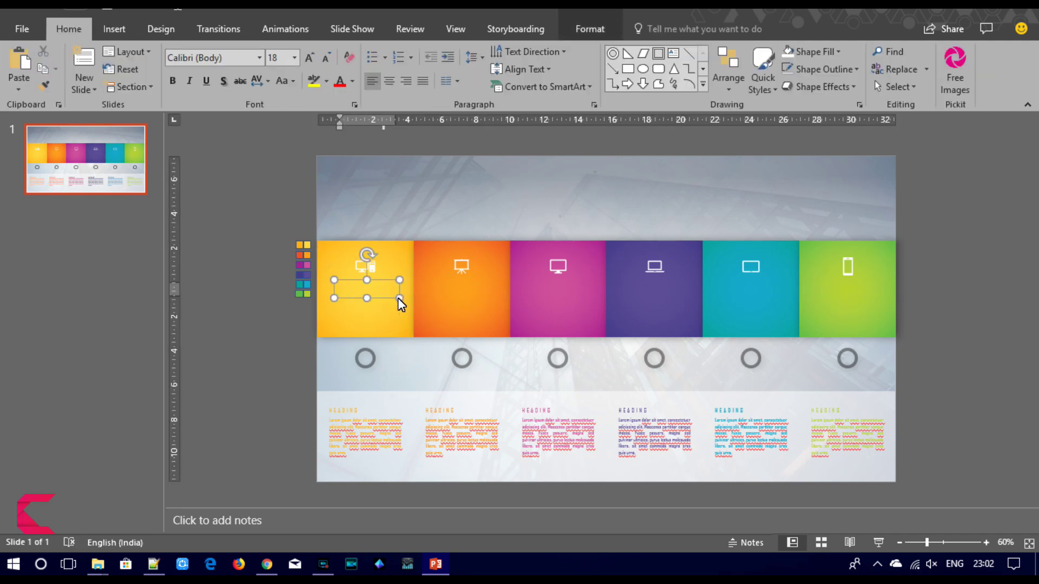
text(01)
key(ctrl+a)
click(223, 60)
text(Euro)
key(Return)
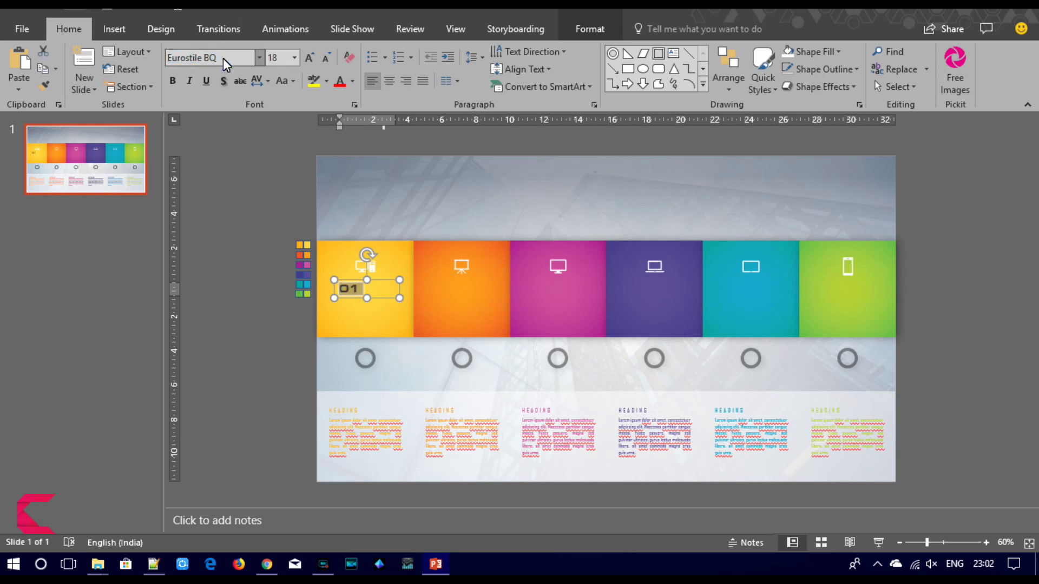
- Centre the 01 label, set it to size 24, and place it under the icon
click(389, 81)
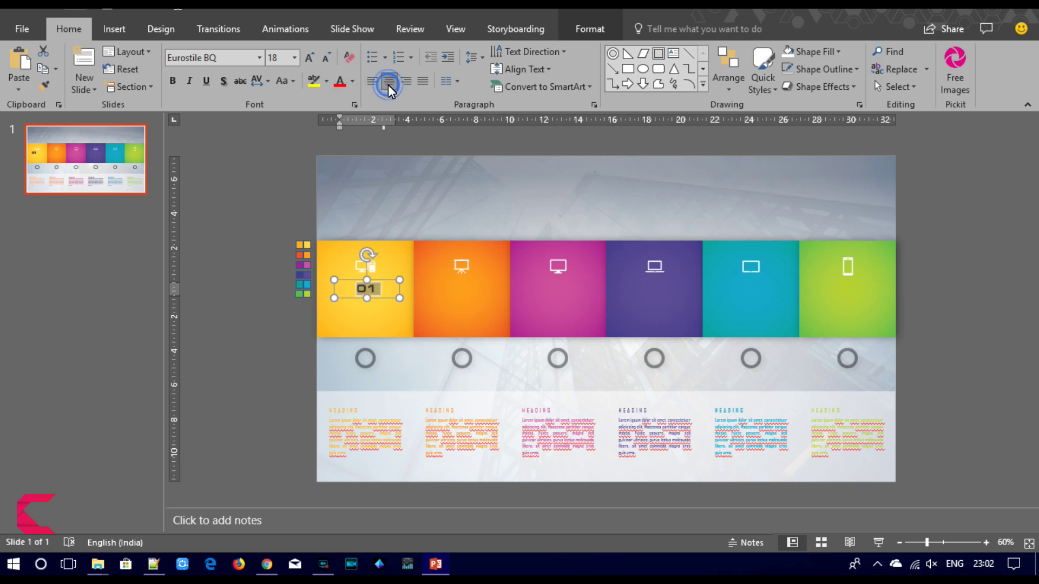
click(311, 58)
click(311, 58)
click(310, 58)
click(310, 58)
click(311, 58)
click(311, 59)
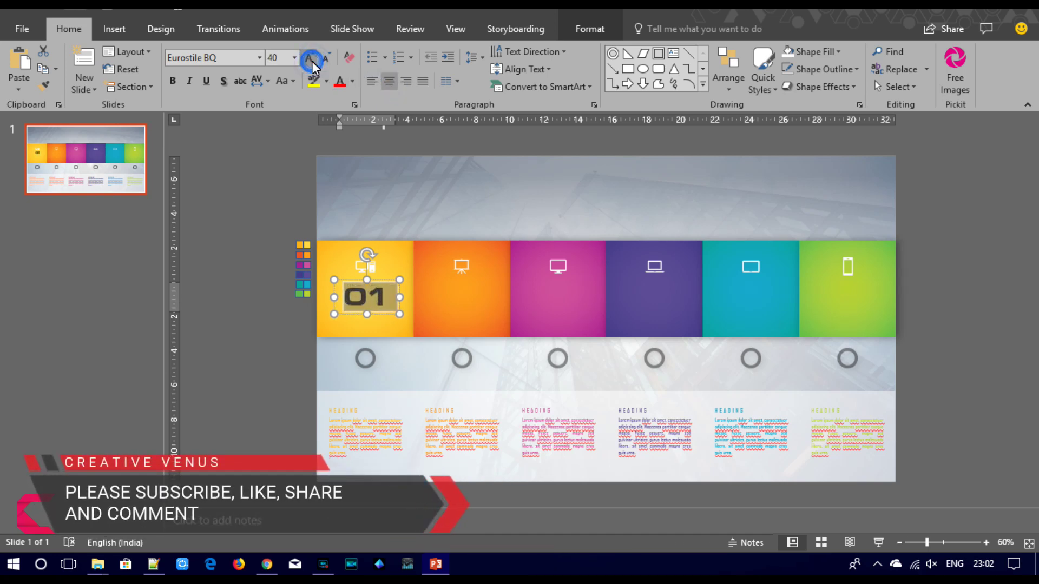
drag(381, 282, 382, 292)
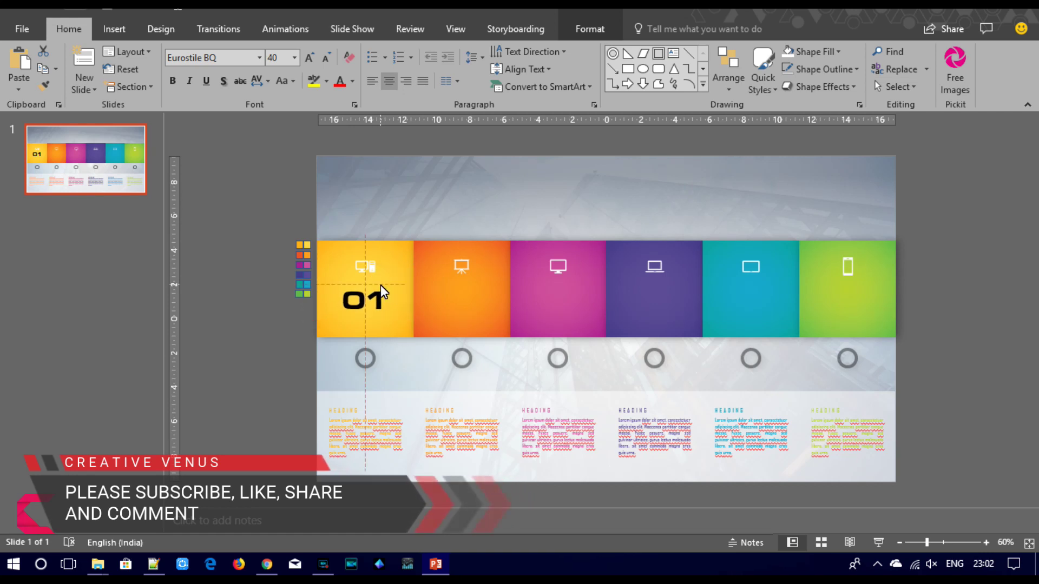
drag(382, 293, 382, 292)
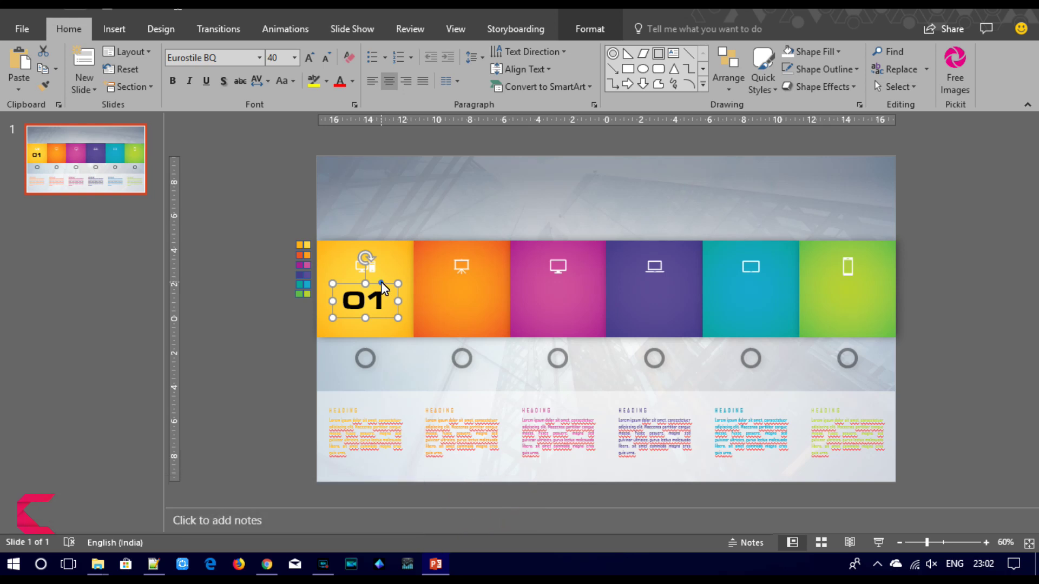
drag(382, 284, 382, 279)
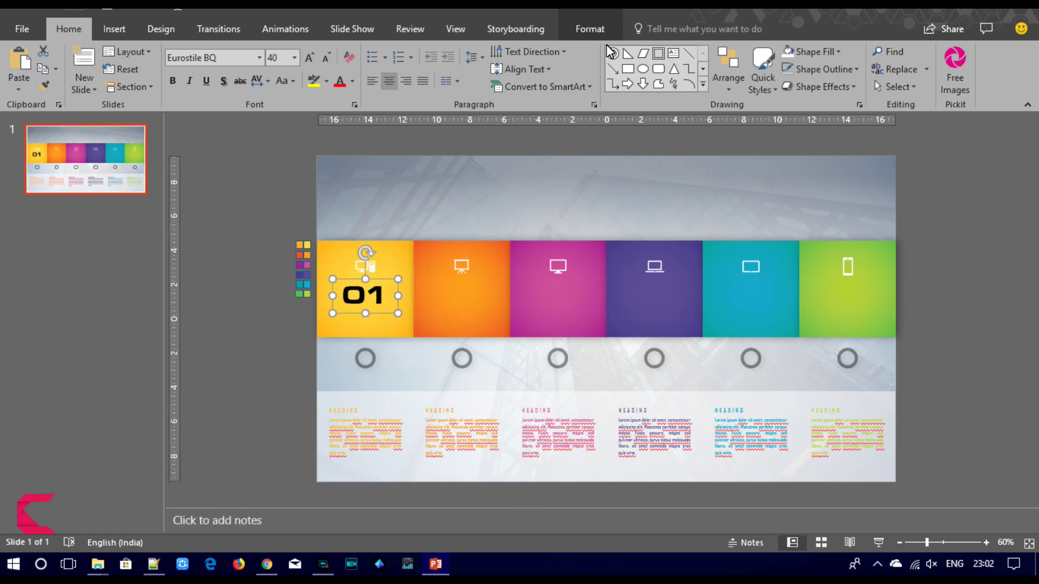
click(333, 57)
click(334, 57)
click(333, 57)
click(333, 58)
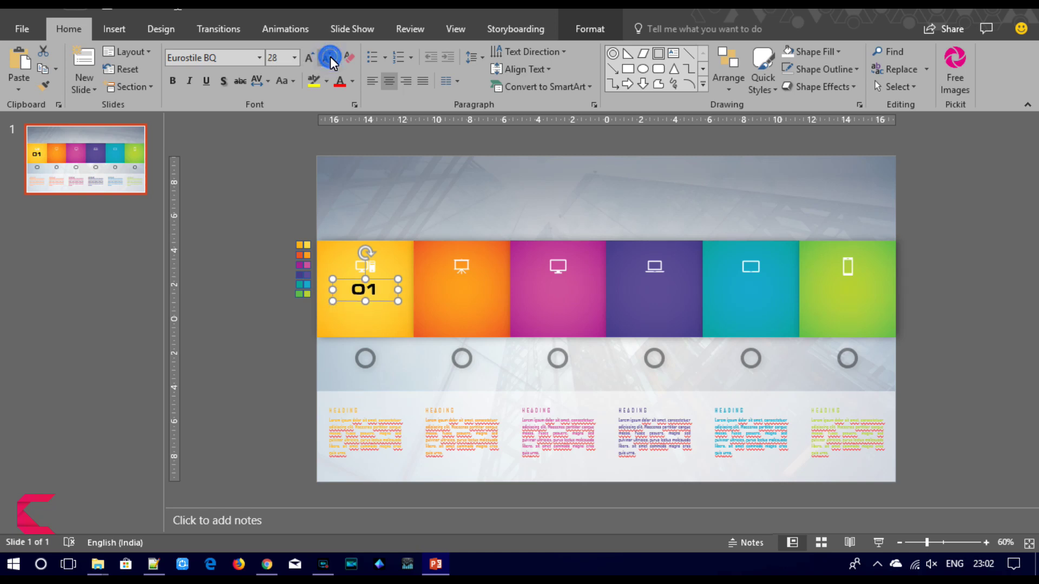
drag(382, 285, 383, 285)
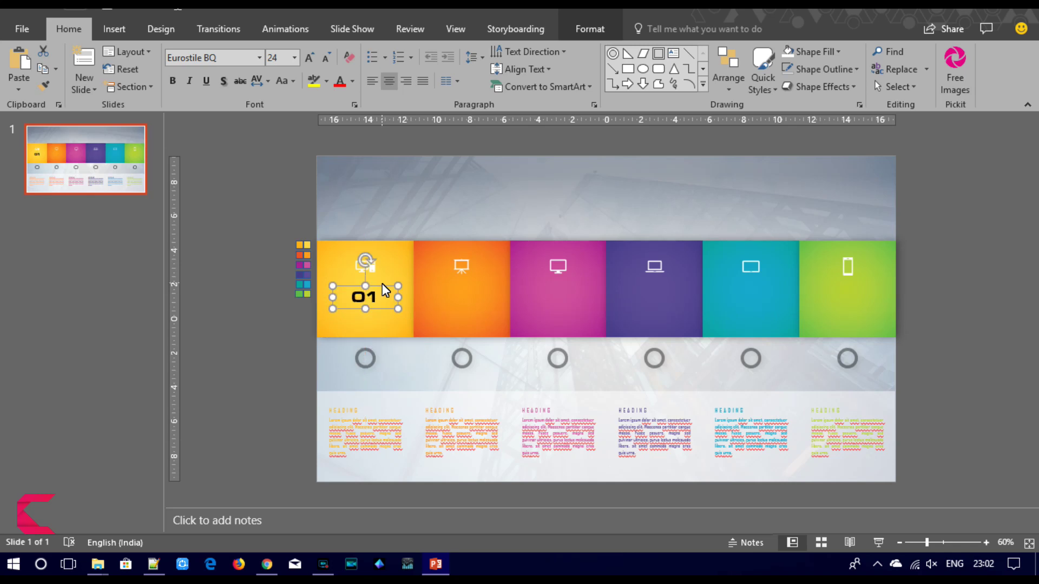
- Duplicate the 01 label into the orange, magenta, purple, cyan and green panels, aligned under each icon
drag(383, 291, 474, 292)
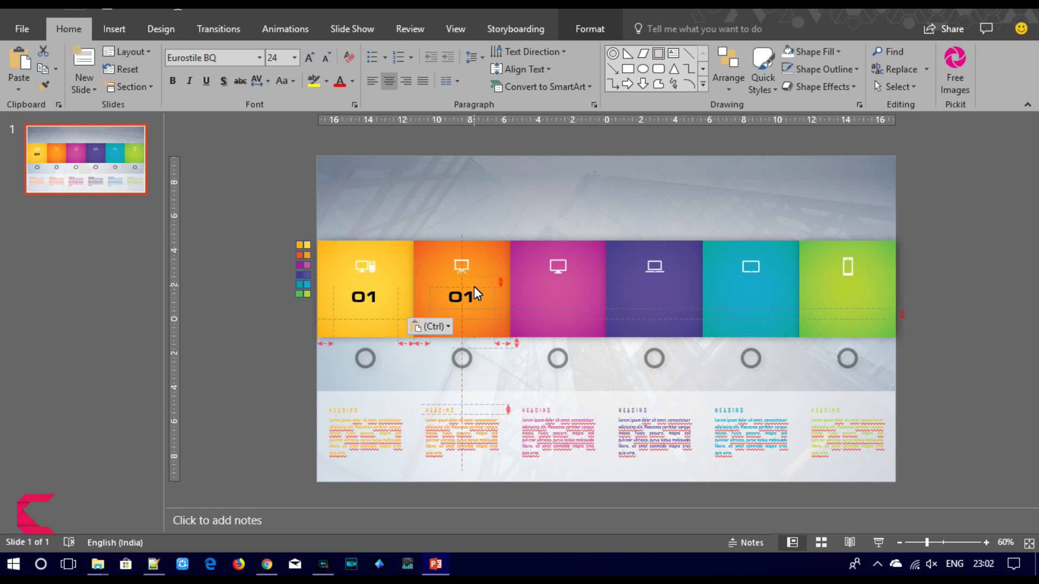
drag(474, 294, 476, 295)
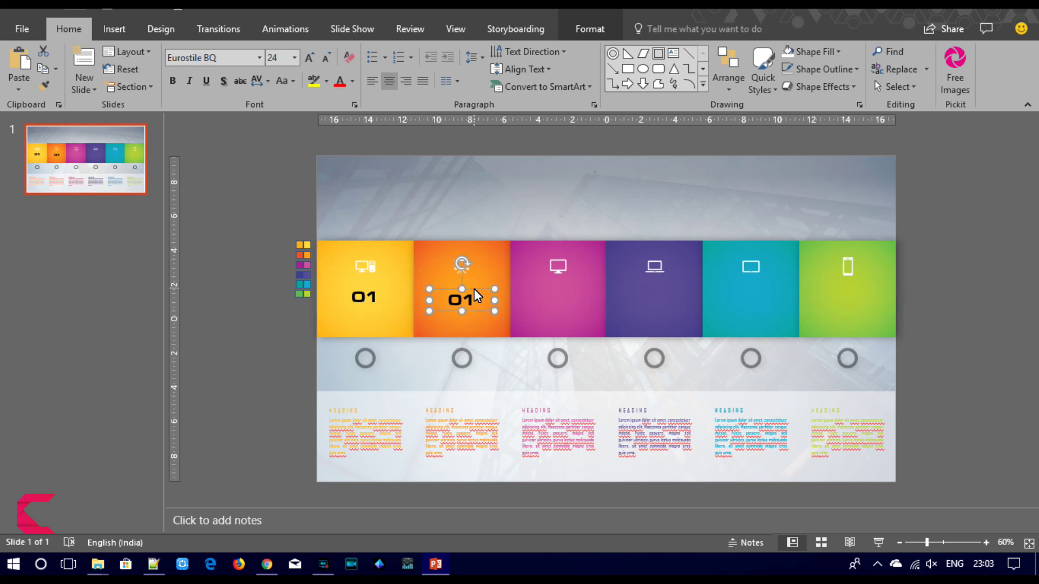
drag(476, 295, 475, 295)
key(ctrl+v)
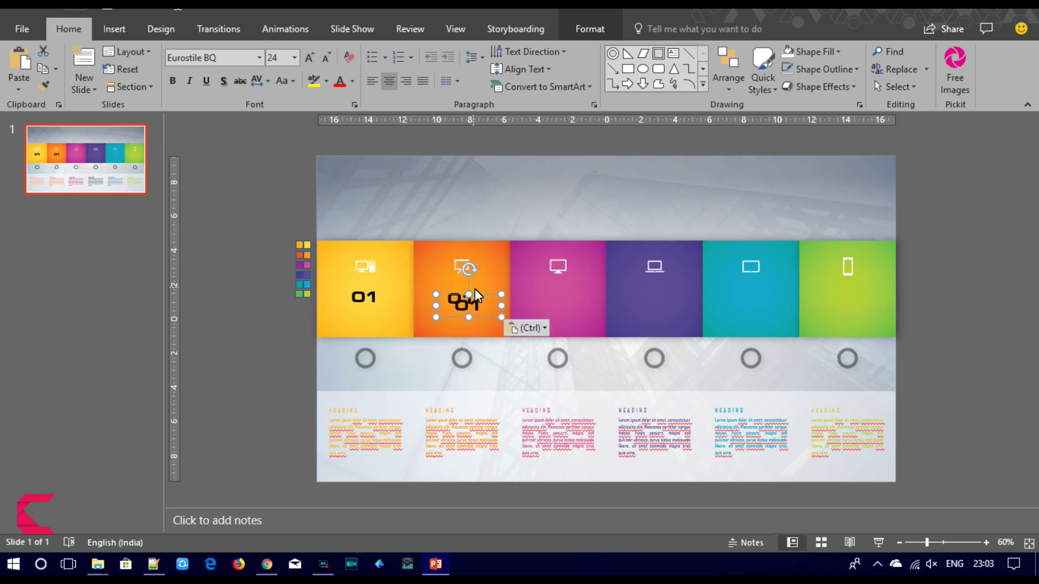
drag(475, 295, 574, 295)
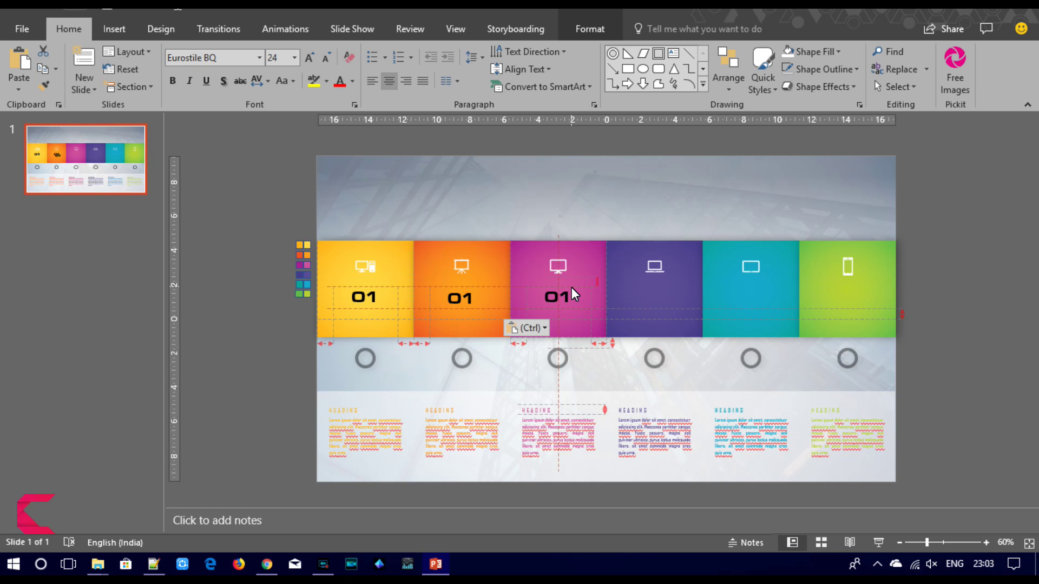
drag(574, 295, 671, 292)
key(ctrl+v)
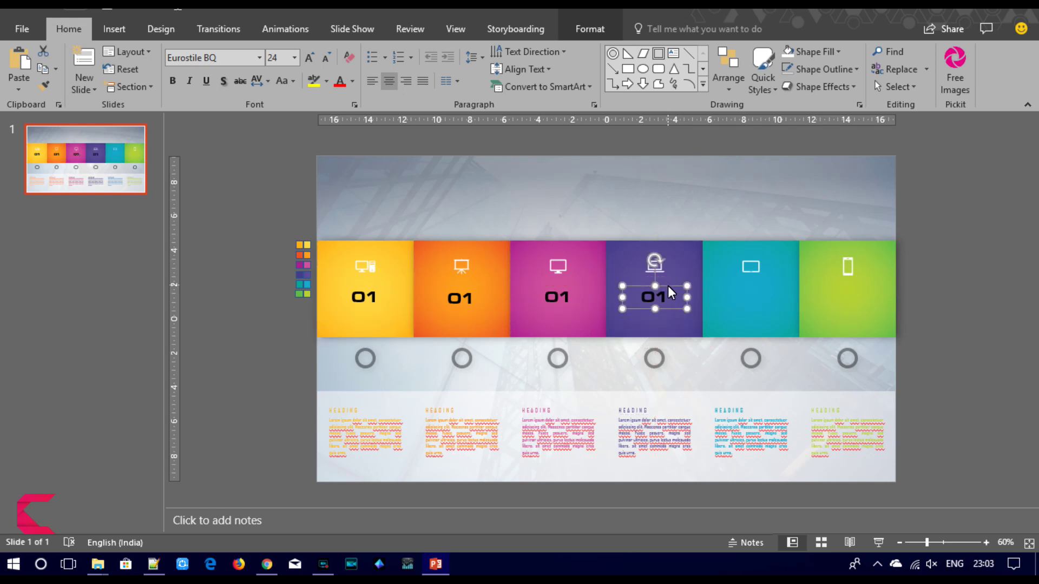
key(ctrl+v)
drag(671, 293, 772, 293)
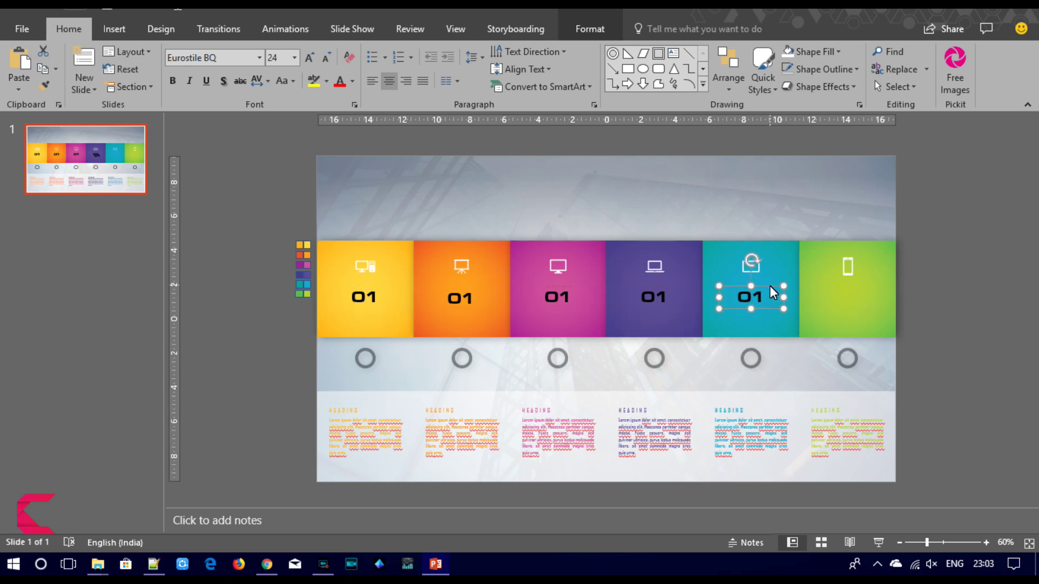
key(ctrl+v)
drag(772, 293, 867, 294)
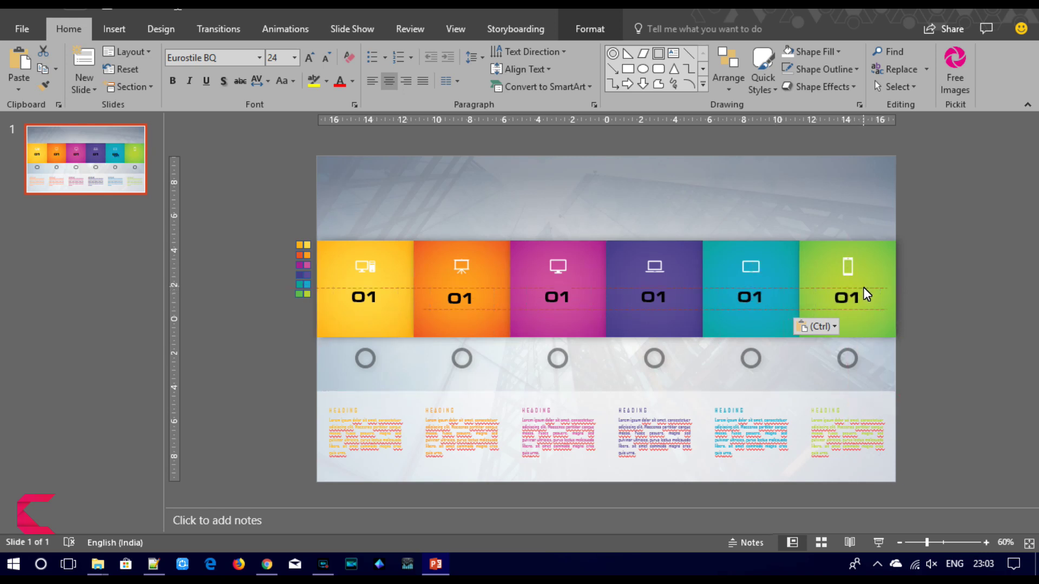
drag(866, 294, 866, 293)
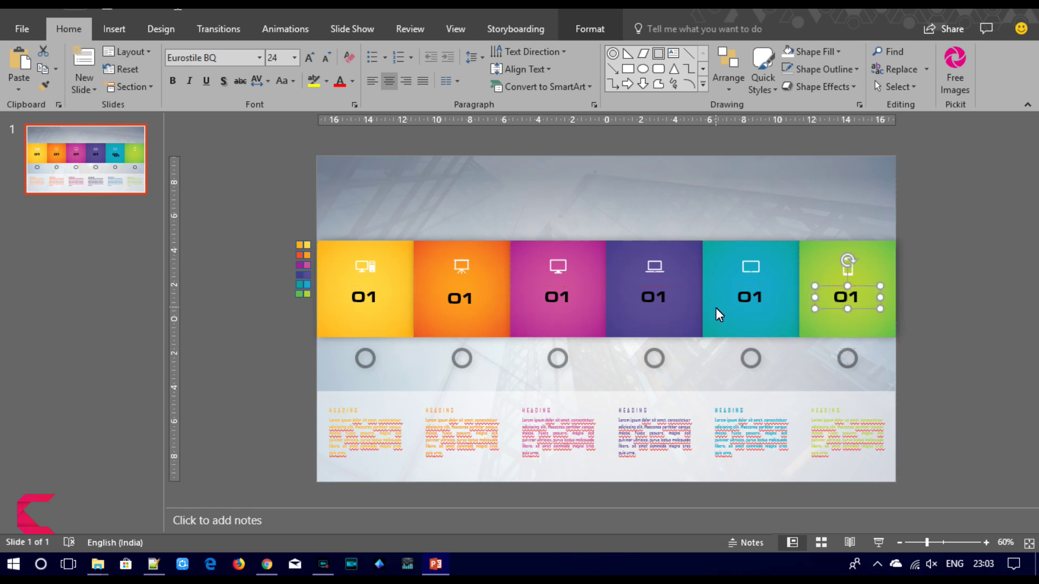
- Select all six 01 labels and make their text white
shift+click(749, 304)
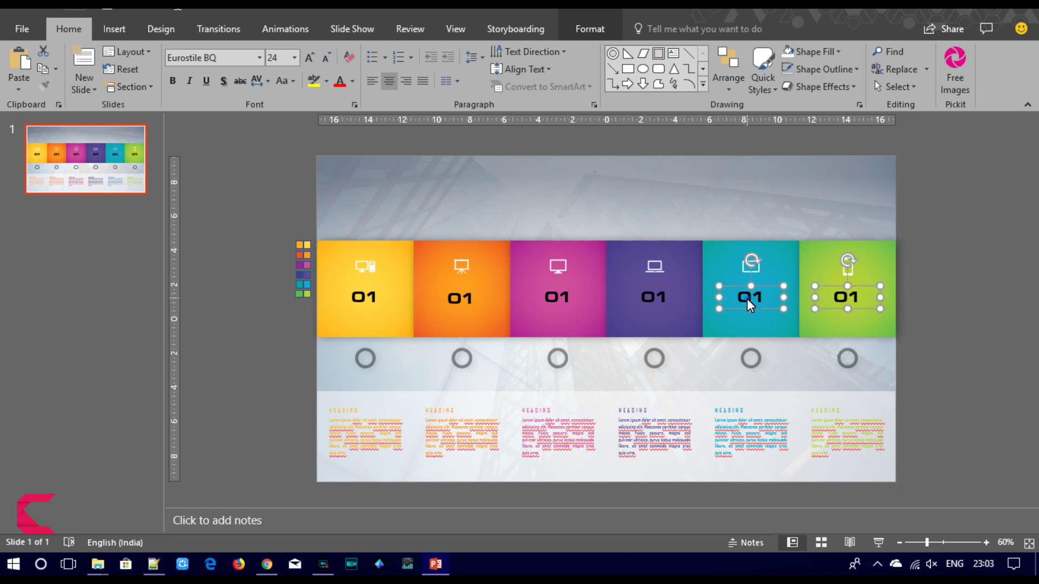
shift+click(651, 303)
shift+click(560, 305)
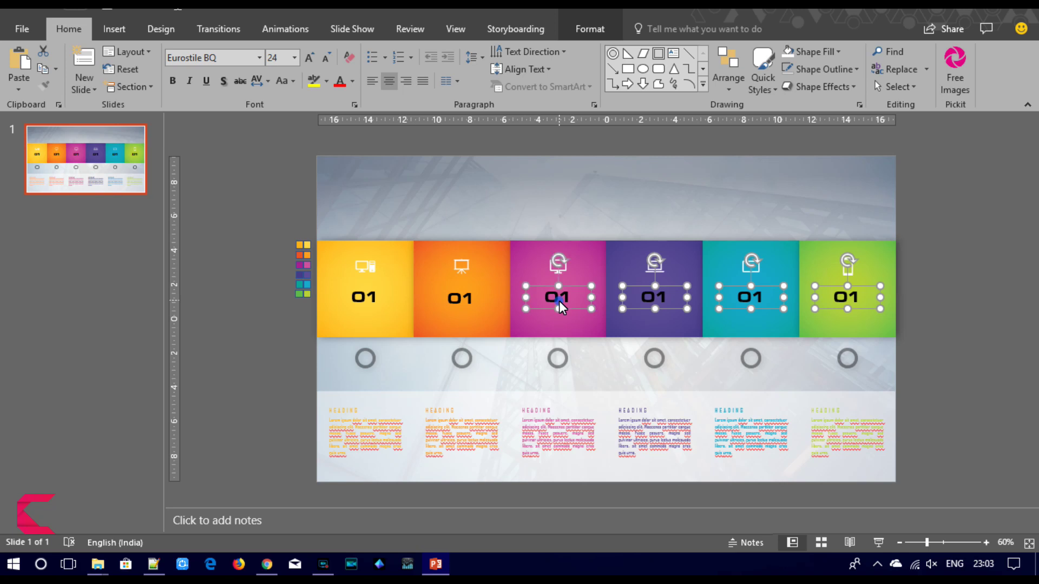
shift+click(461, 306)
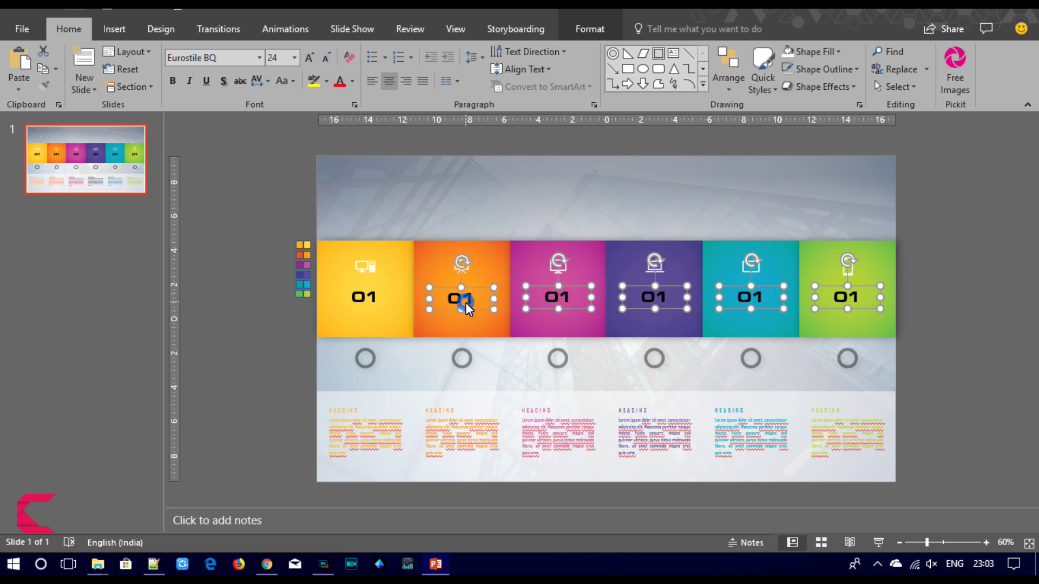
shift+click(366, 306)
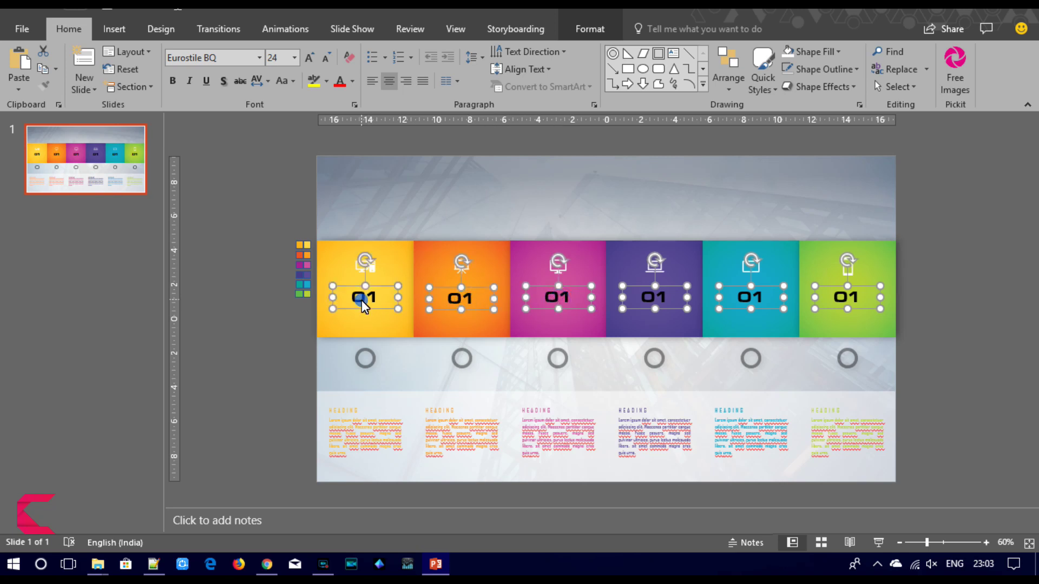
click(352, 81)
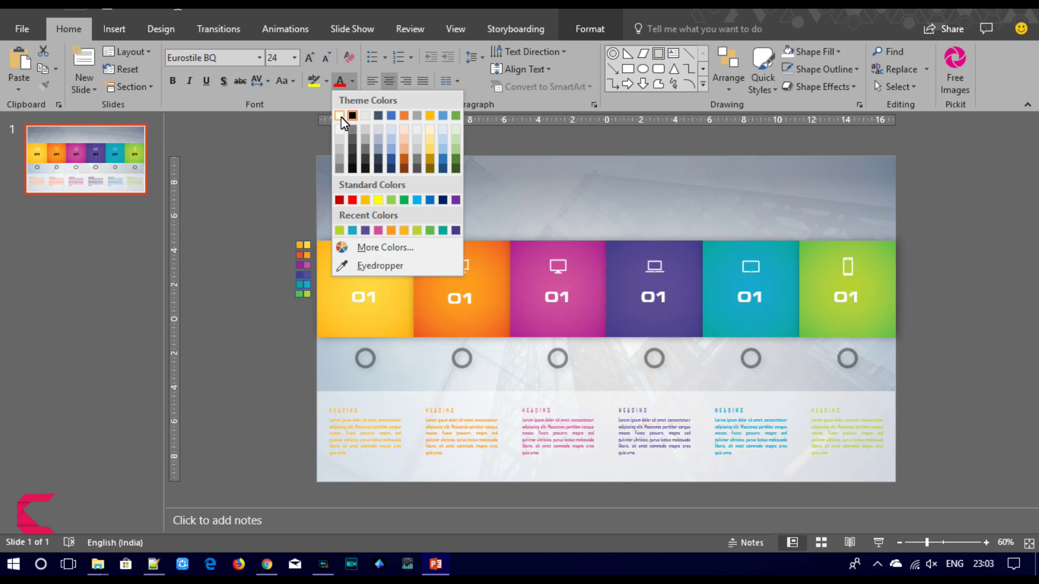
click(339, 117)
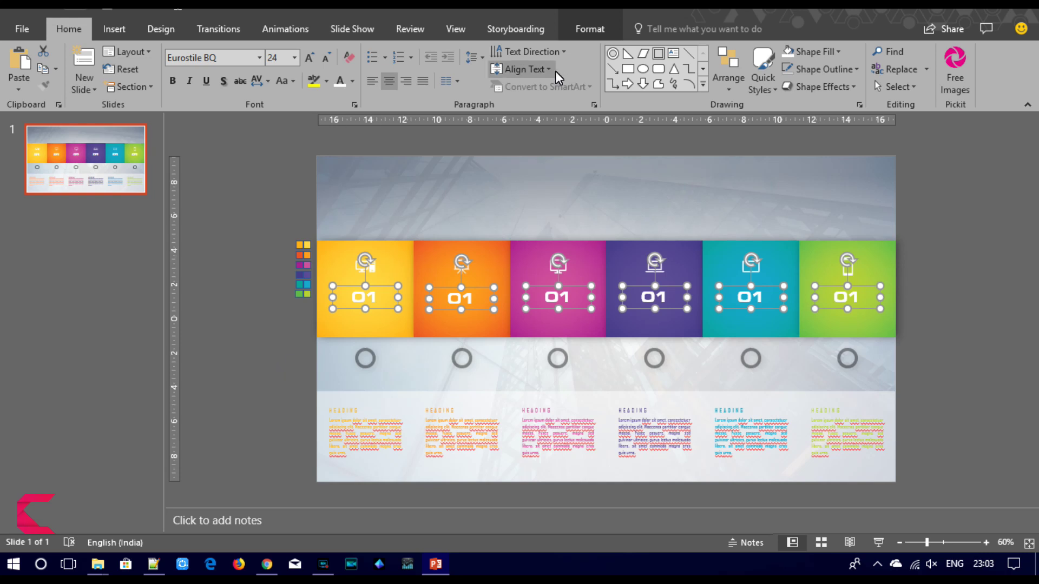
- Give the six number labels an outer drop shadow
click(599, 28)
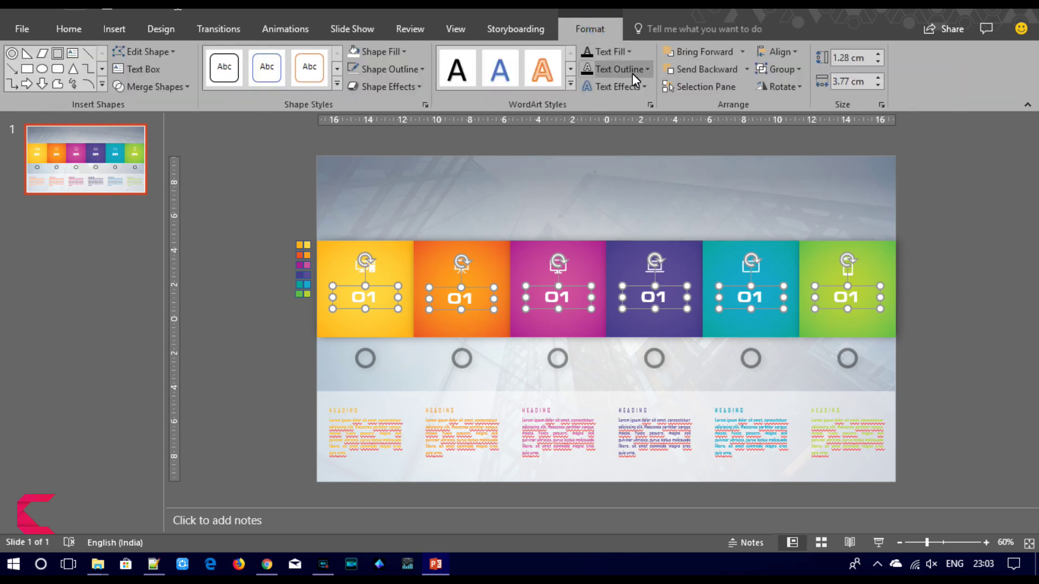
click(635, 87)
mouse_move(636, 150)
click(708, 201)
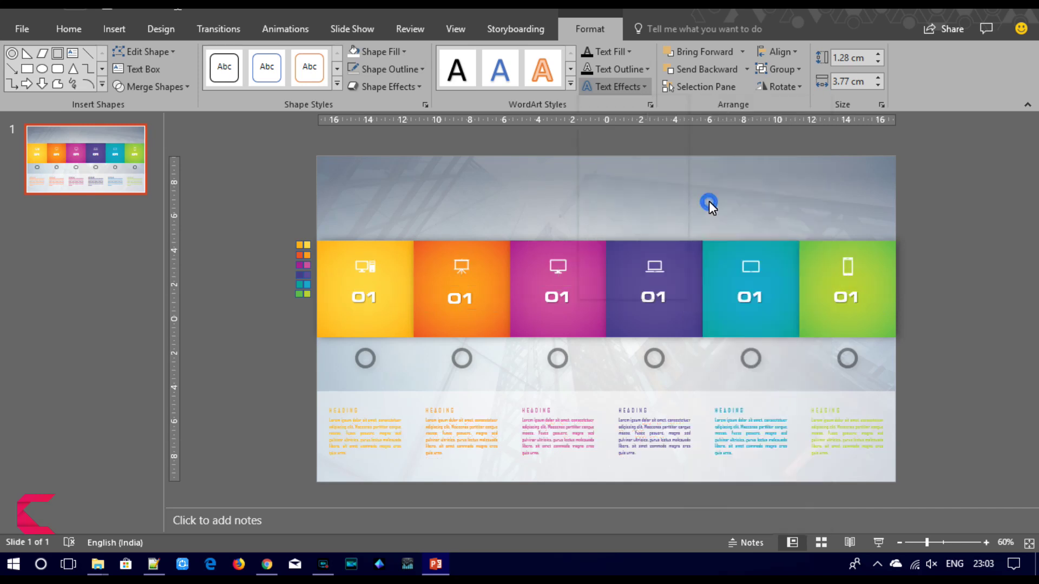
click(926, 272)
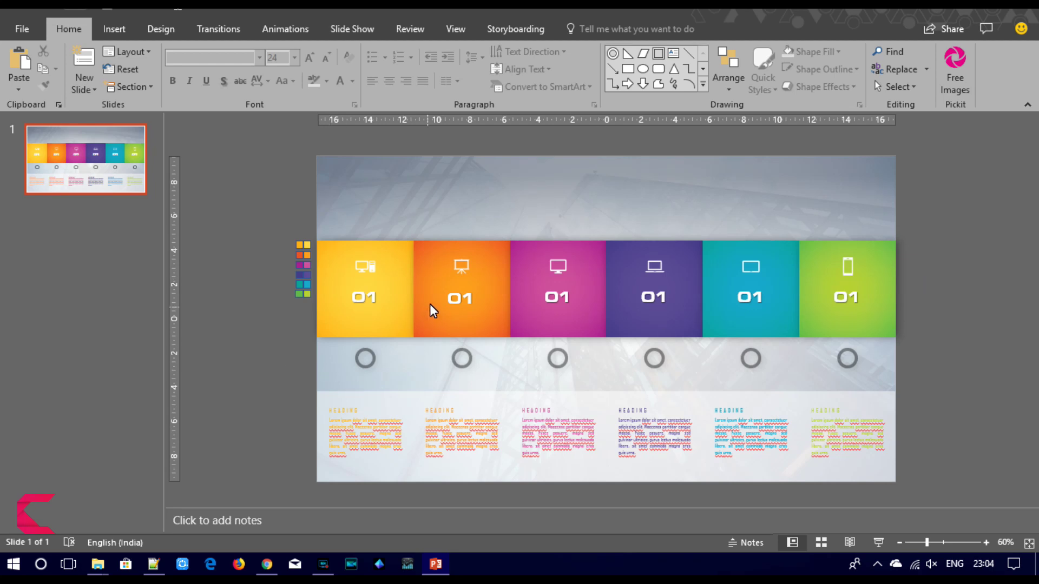
- Change the orange through green tile labels to 02, 03, 04, 05 and 06
click(461, 297)
key(ctrl+a)
text(02)
click(562, 299)
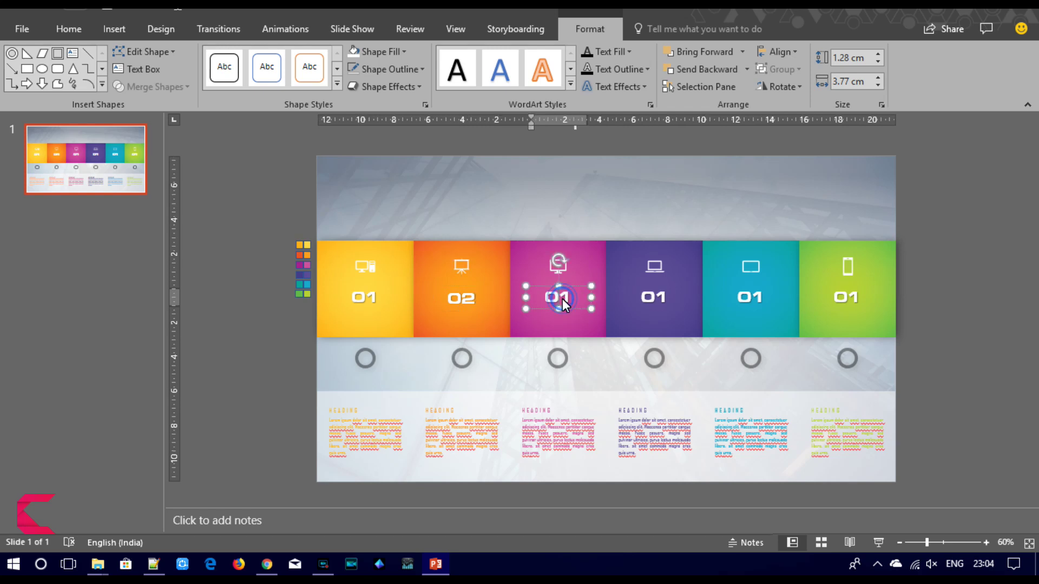
click(657, 298)
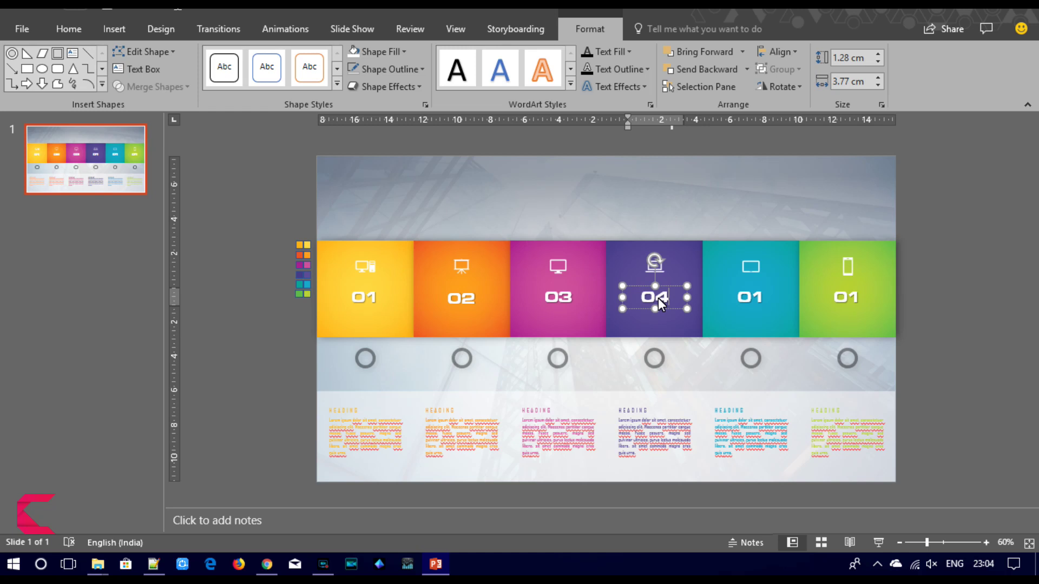
click(754, 294)
text(05)
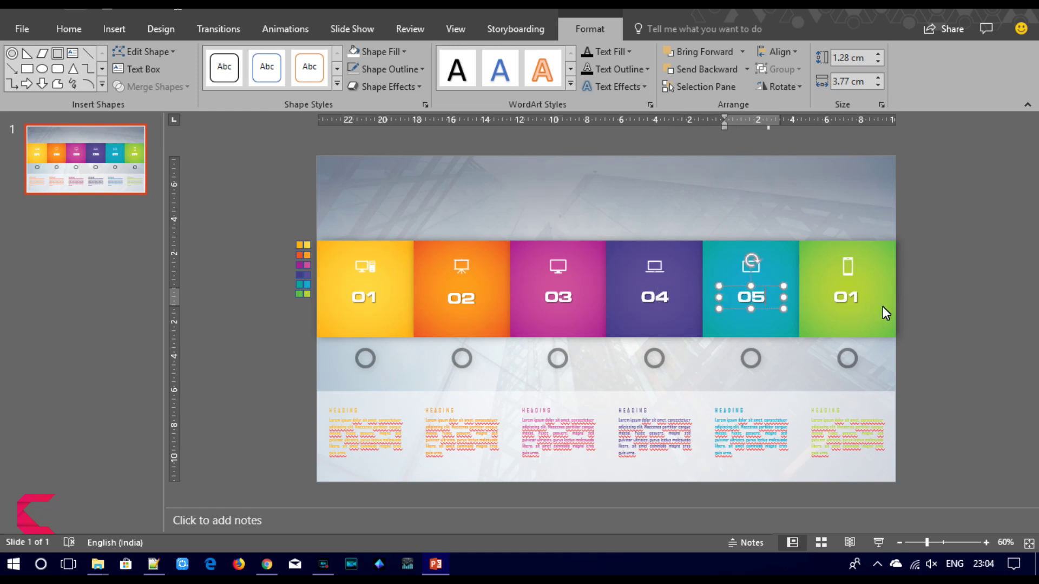
click(851, 297)
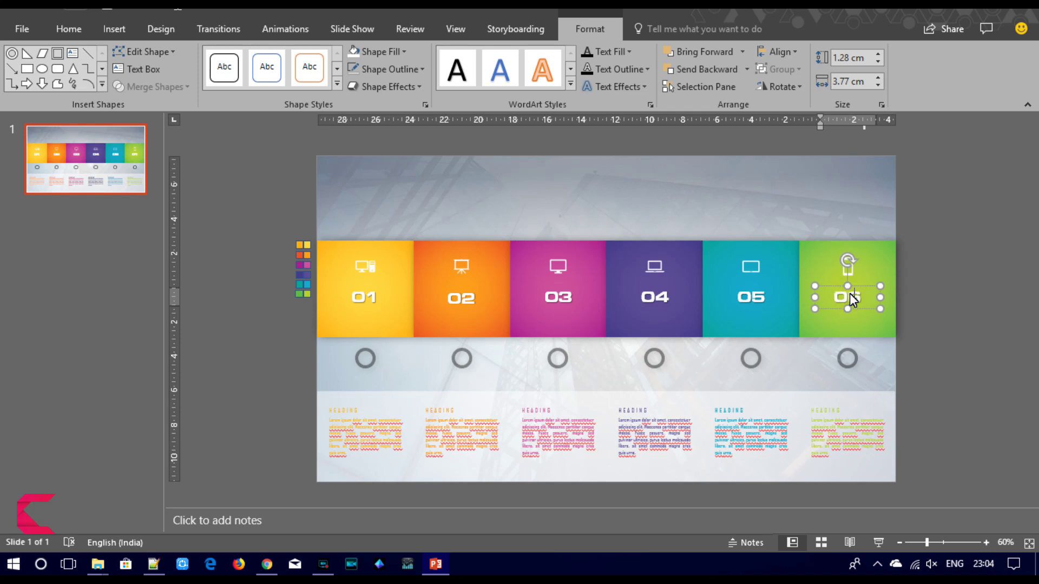
text(6)
click(954, 316)
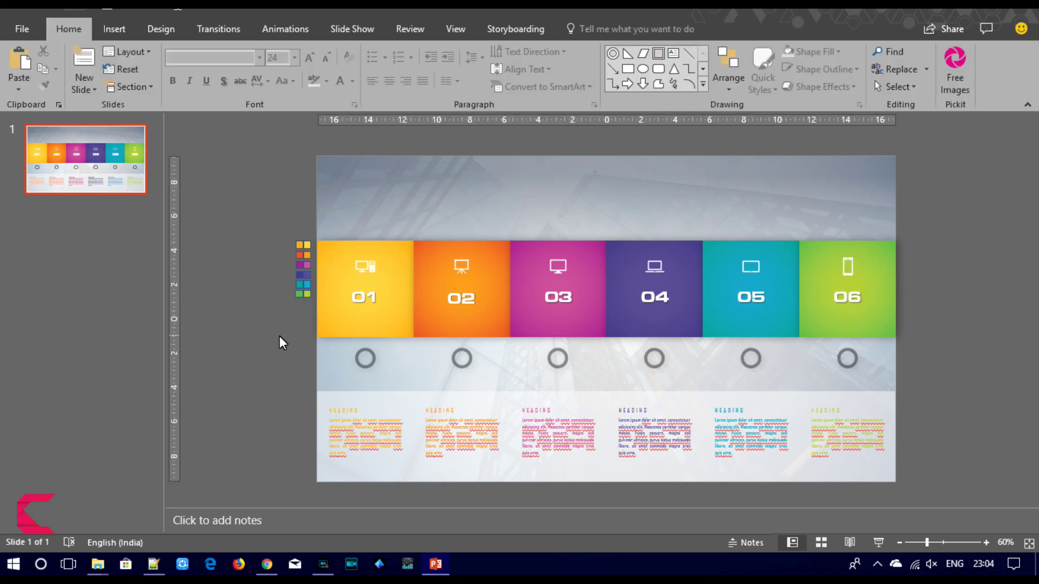
- Add a text box in the 01 tile with 'Creative venus' on two lines
click(114, 29)
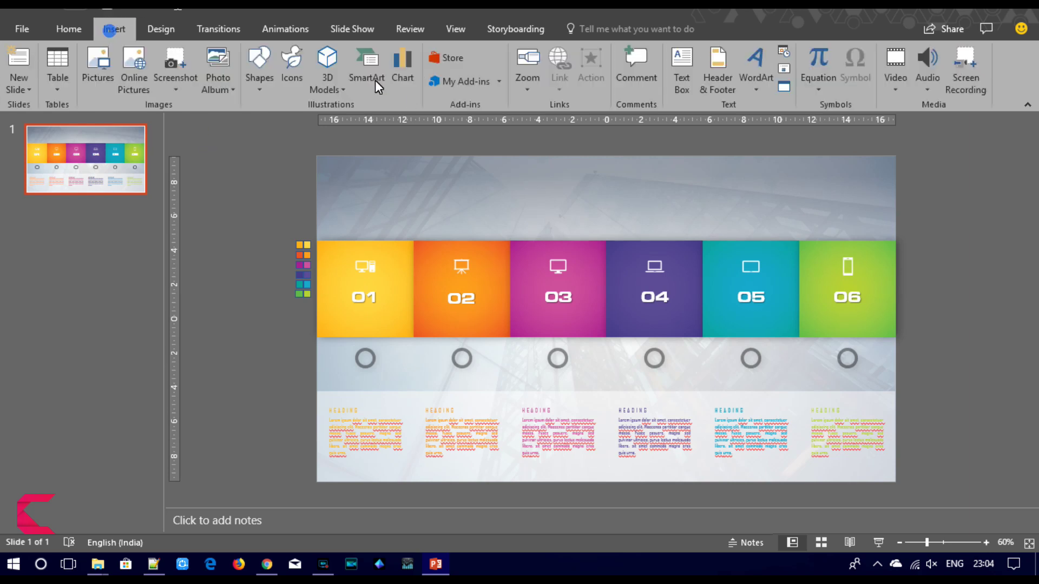
click(689, 77)
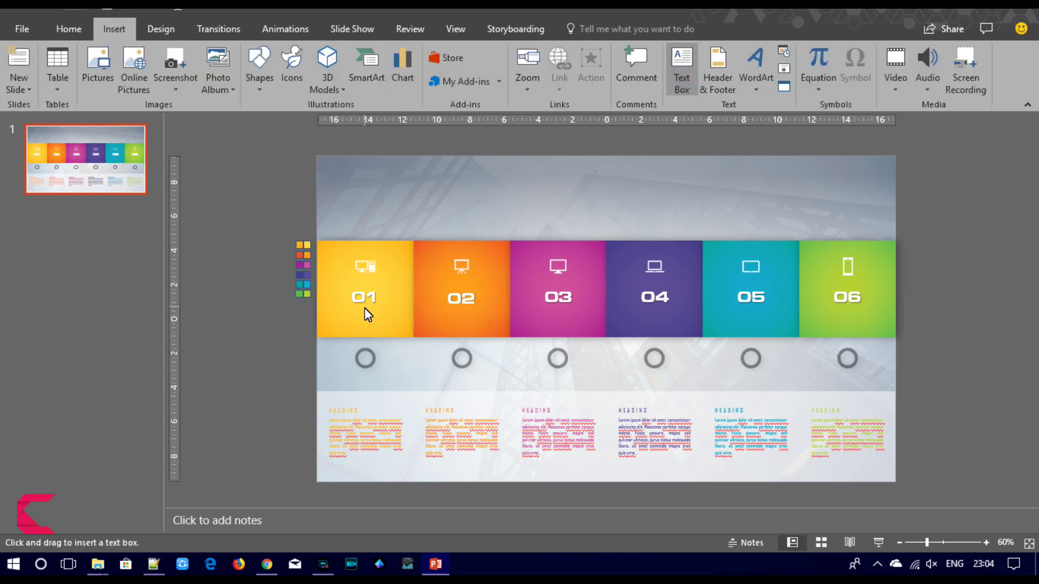
drag(333, 308, 397, 326)
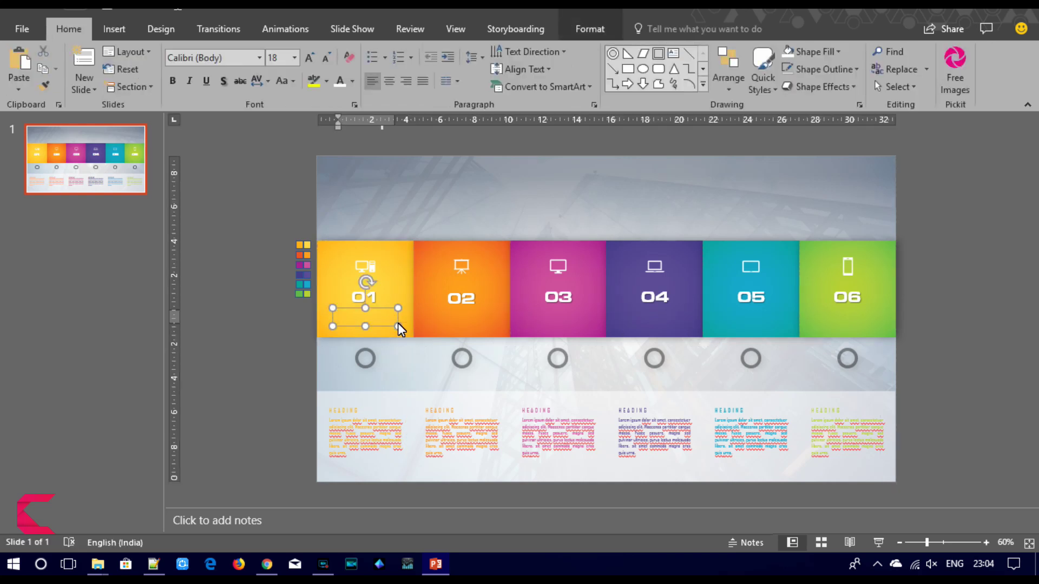
text(reative)
key(Return)
text(venus)
- Centre the caption text and set its font to Agency FB
key(ctrl+a)
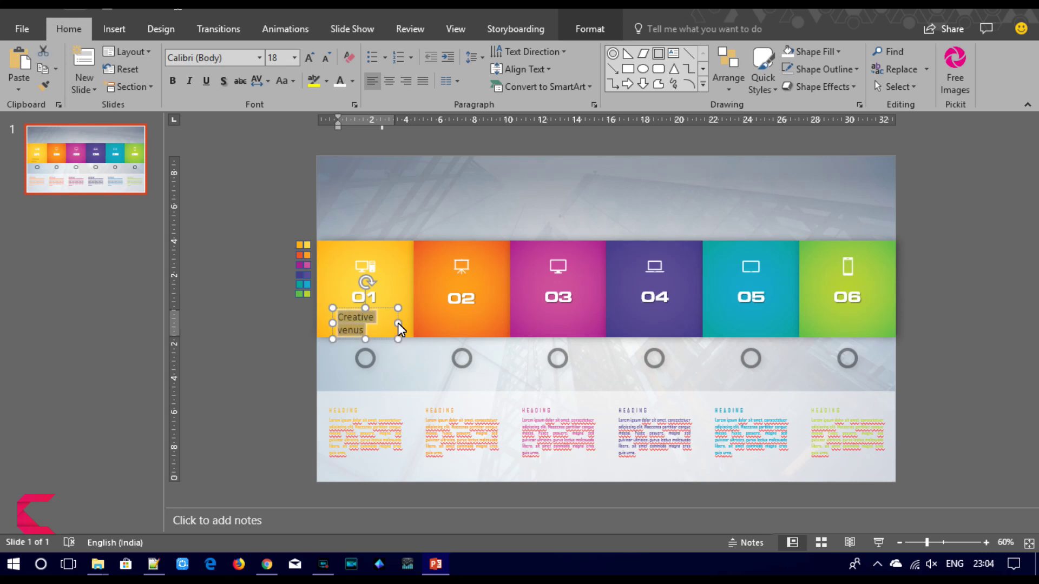
click(389, 80)
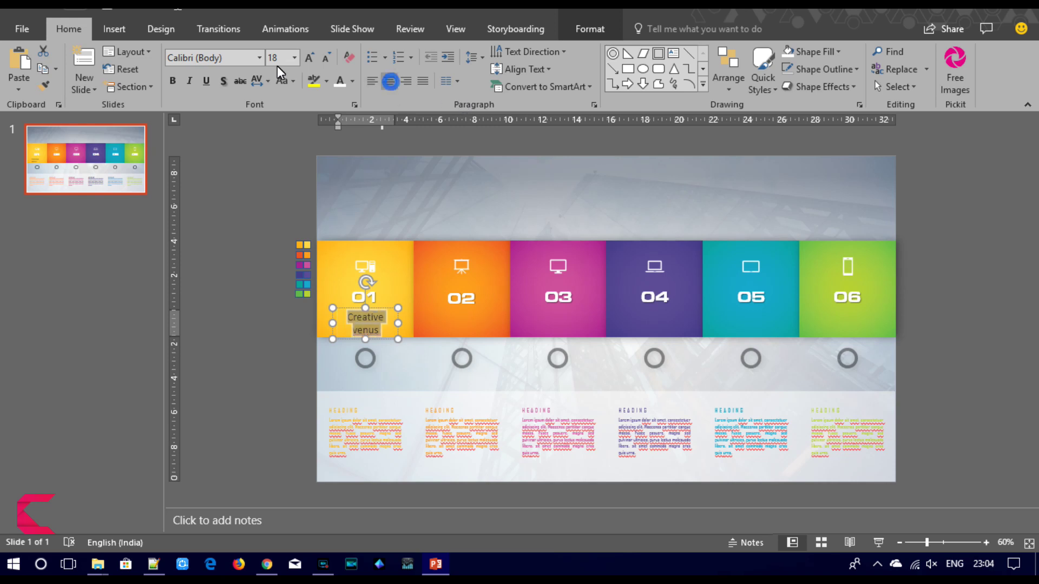
click(233, 58)
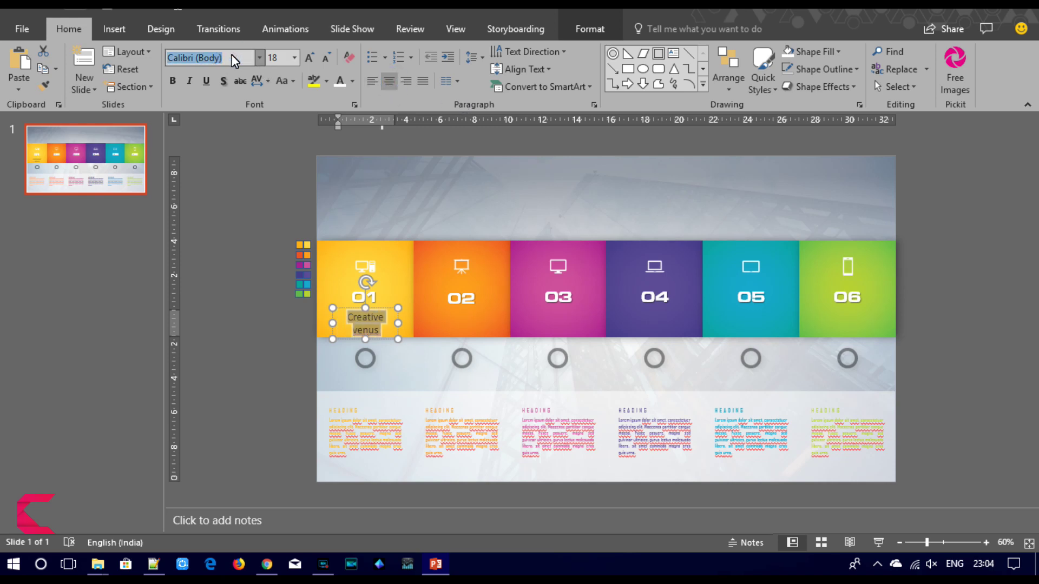
text(Agency FB)
key(Return)
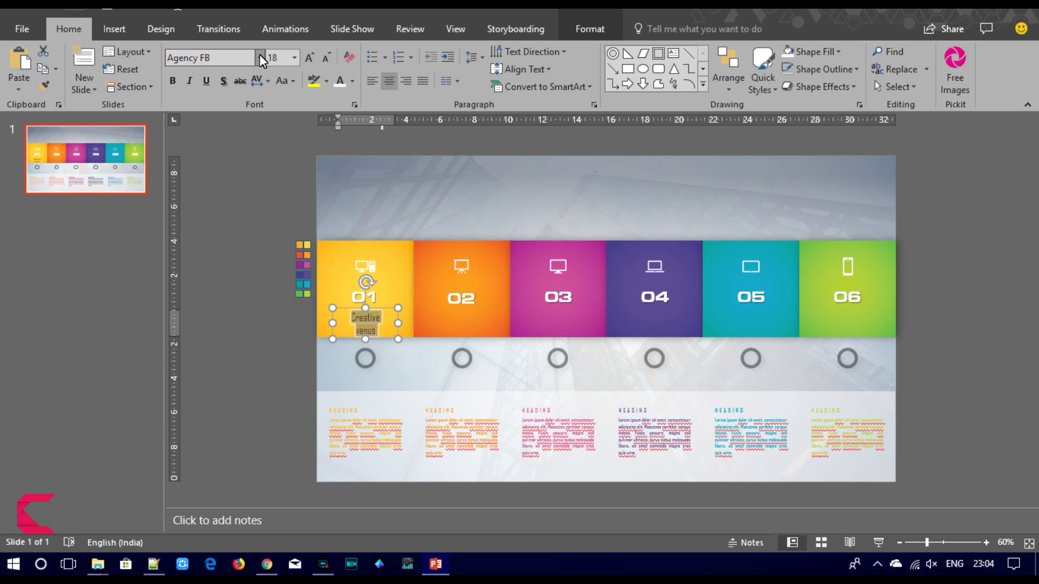
- Make the caption UPPERCASE with Very Loose character spacing at font size 10
click(281, 82)
click(297, 138)
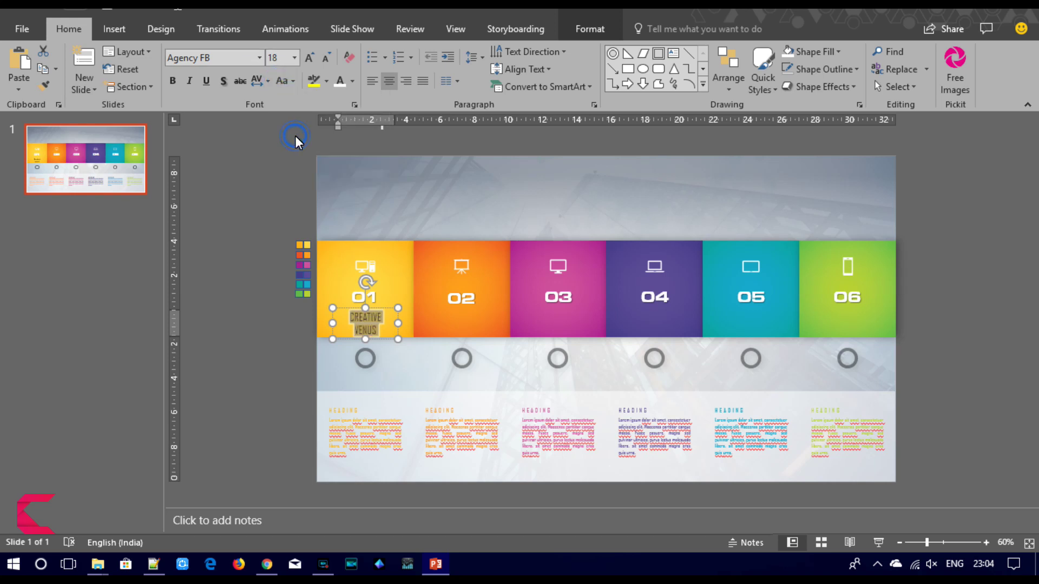
click(258, 82)
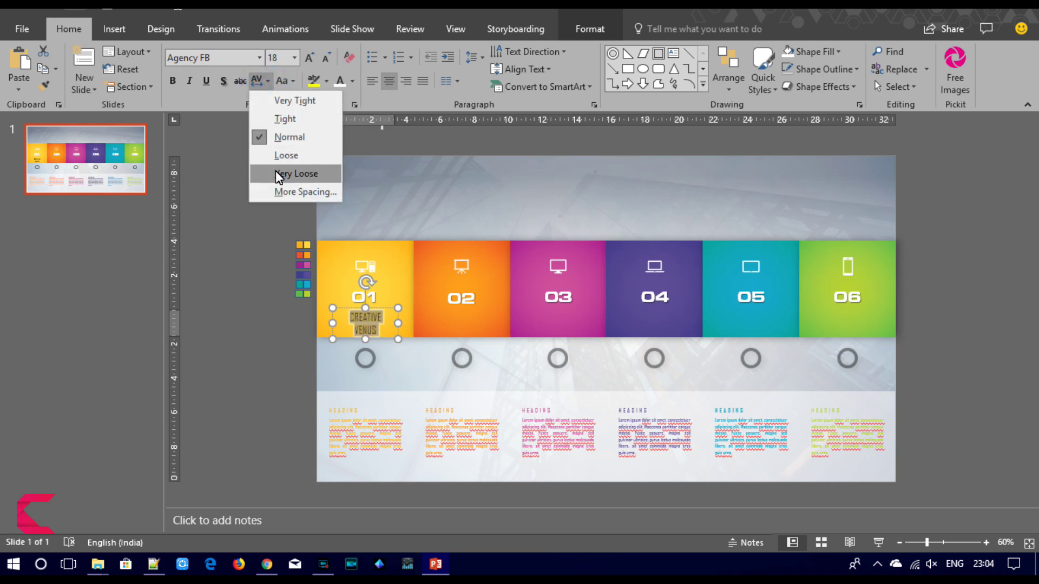
click(276, 173)
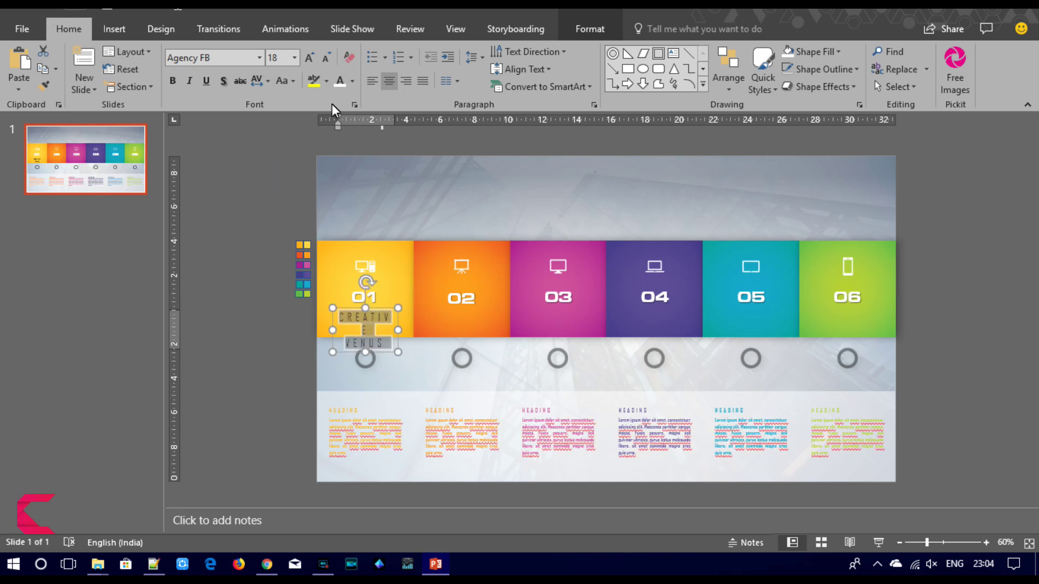
click(329, 62)
click(329, 62)
click(329, 62)
click(329, 62)
click(329, 62)
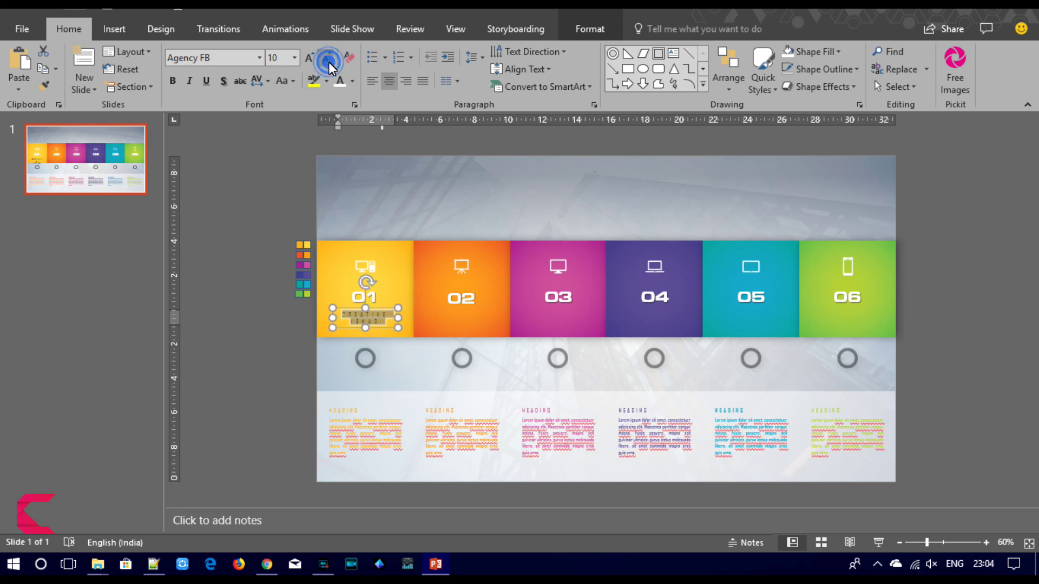
- Position the caption centred just below 01 and make its text white
click(380, 311)
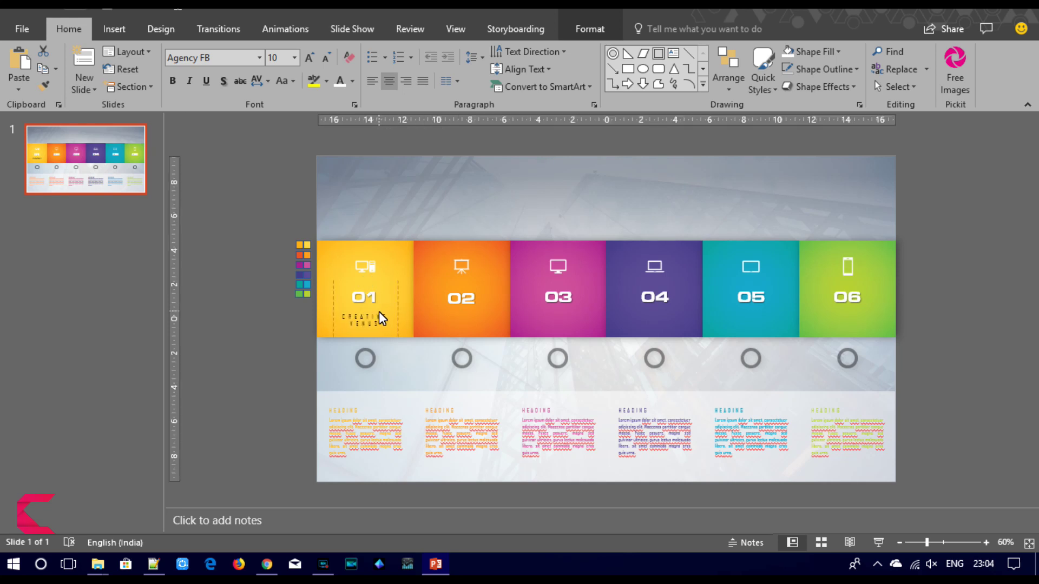
drag(379, 311, 381, 310)
drag(382, 316, 382, 316)
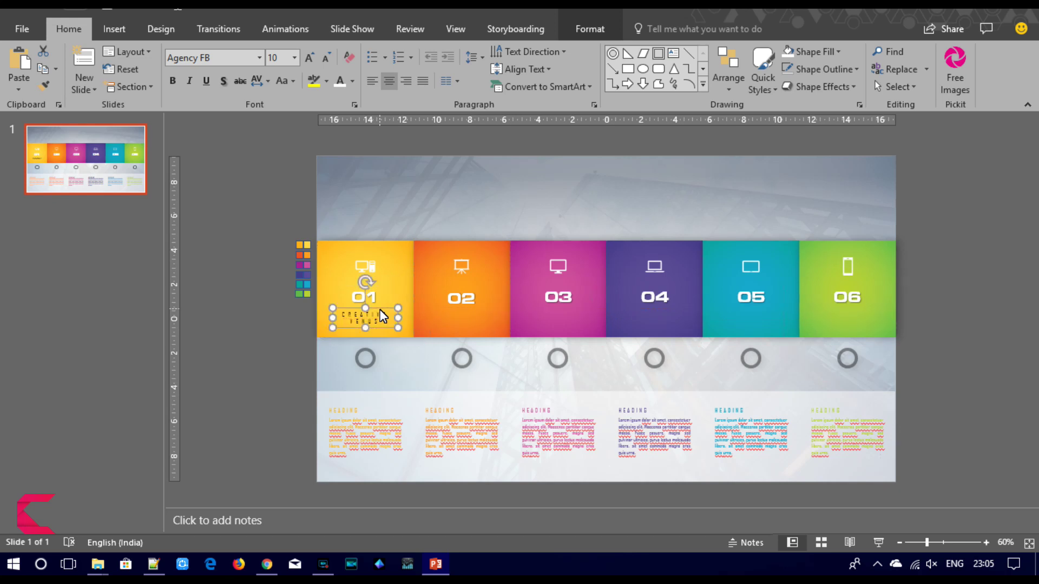
click(341, 81)
- Place copies of the CREATIVE VENUS caption under the numbers in tiles 02, 03 and 04
key(ctrl+v)
drag(387, 313, 477, 308)
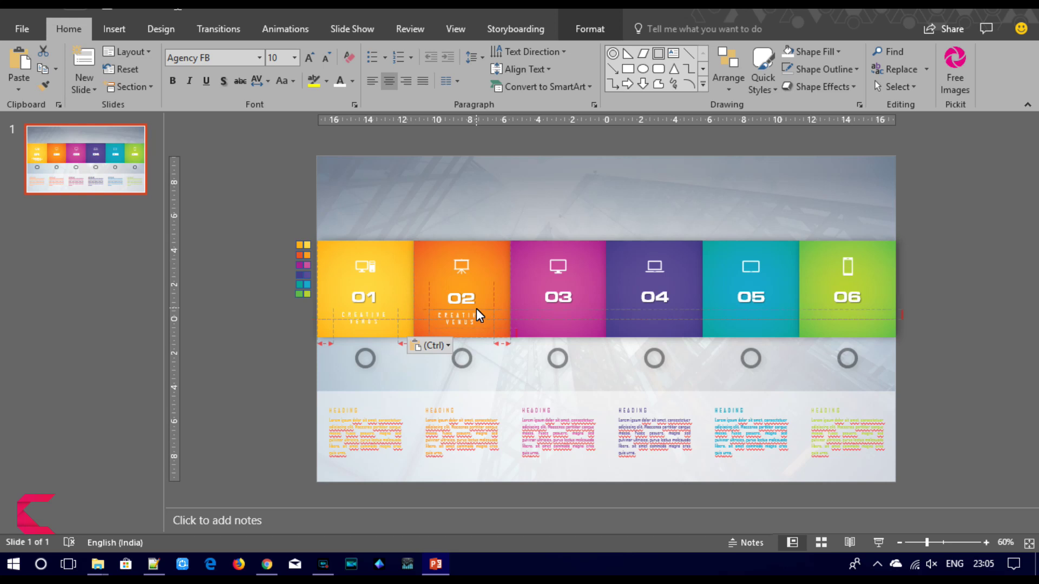
drag(476, 309, 573, 307)
key(ctrl+v)
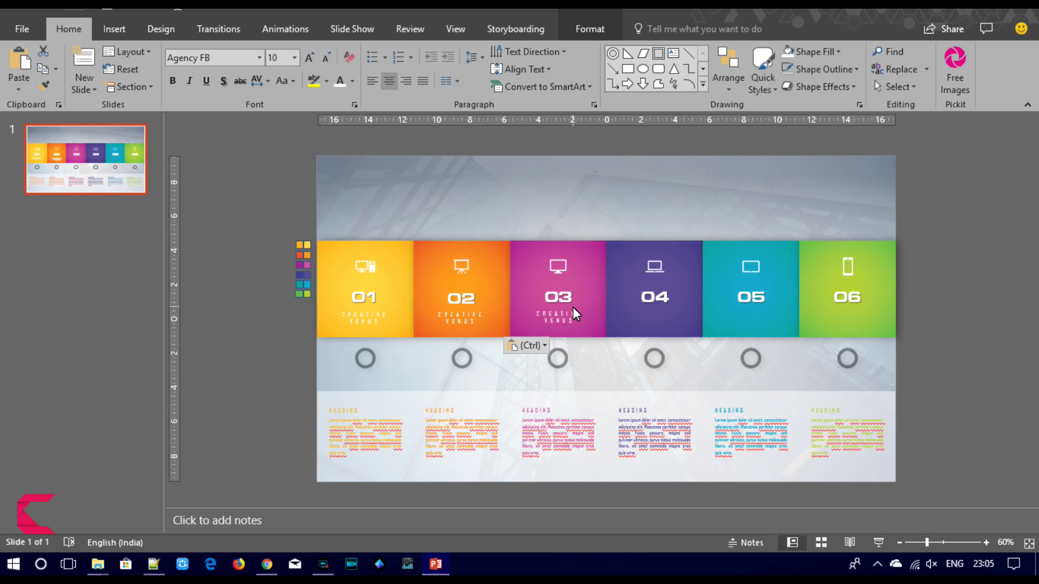
drag(572, 307, 572, 308)
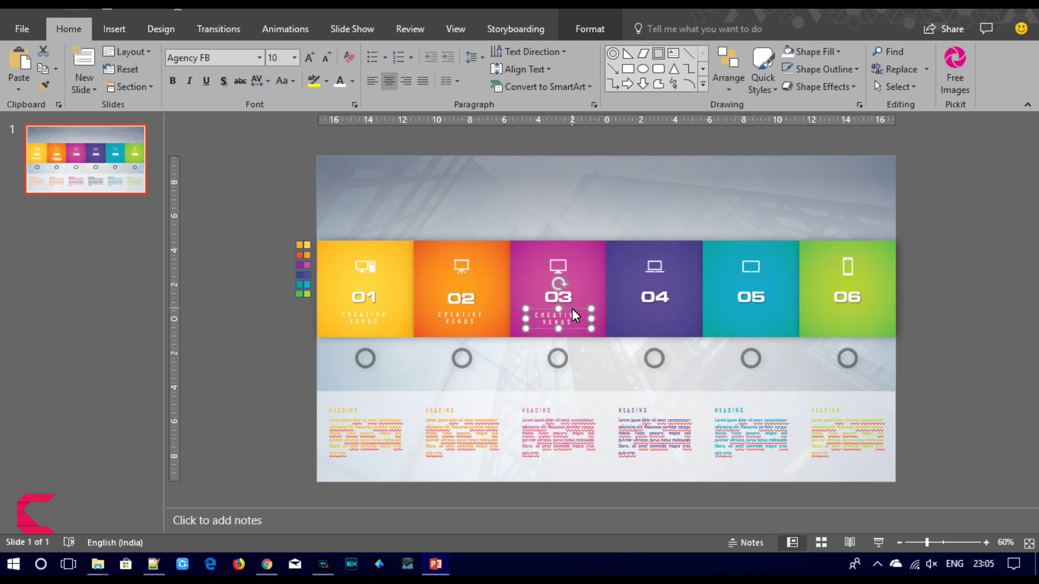
key(ctrl+v)
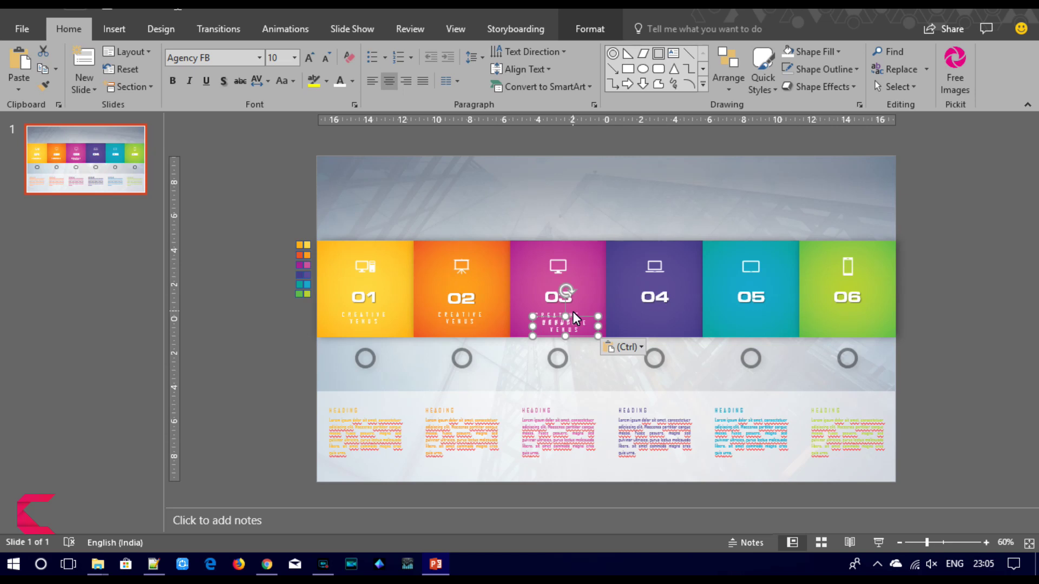
drag(577, 318, 666, 312)
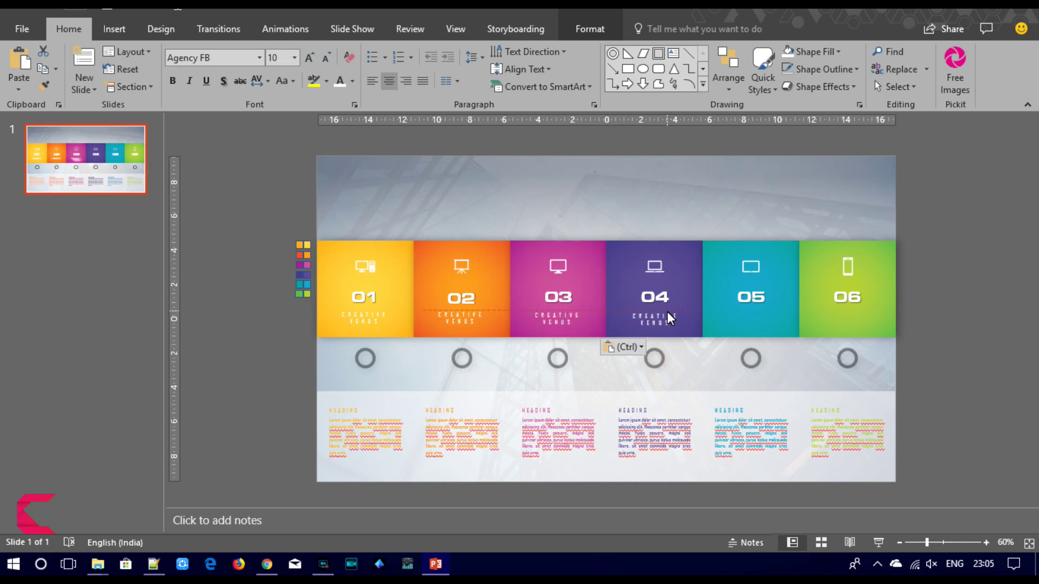
drag(667, 312, 665, 311)
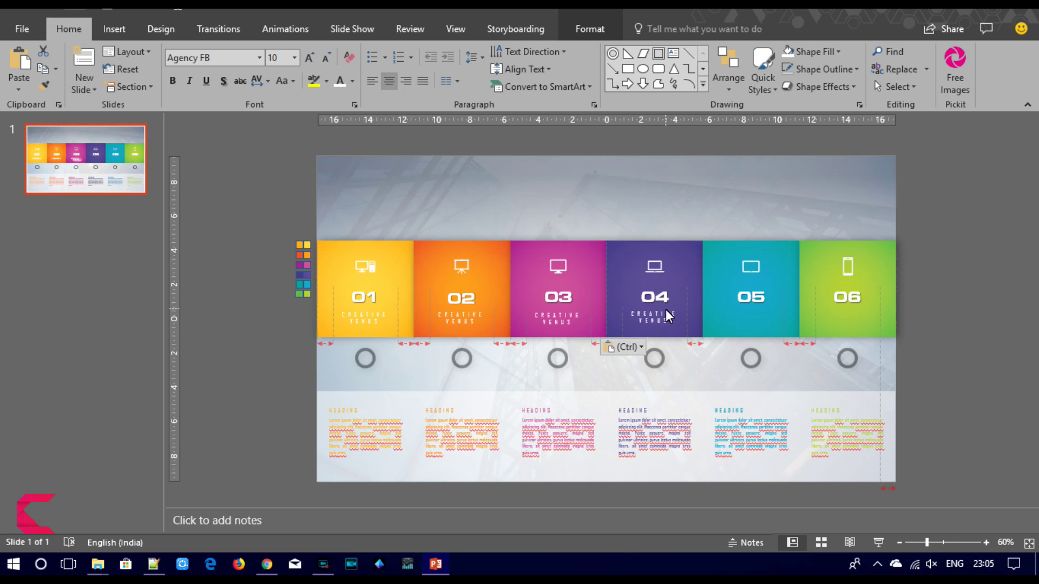
drag(666, 314, 671, 313)
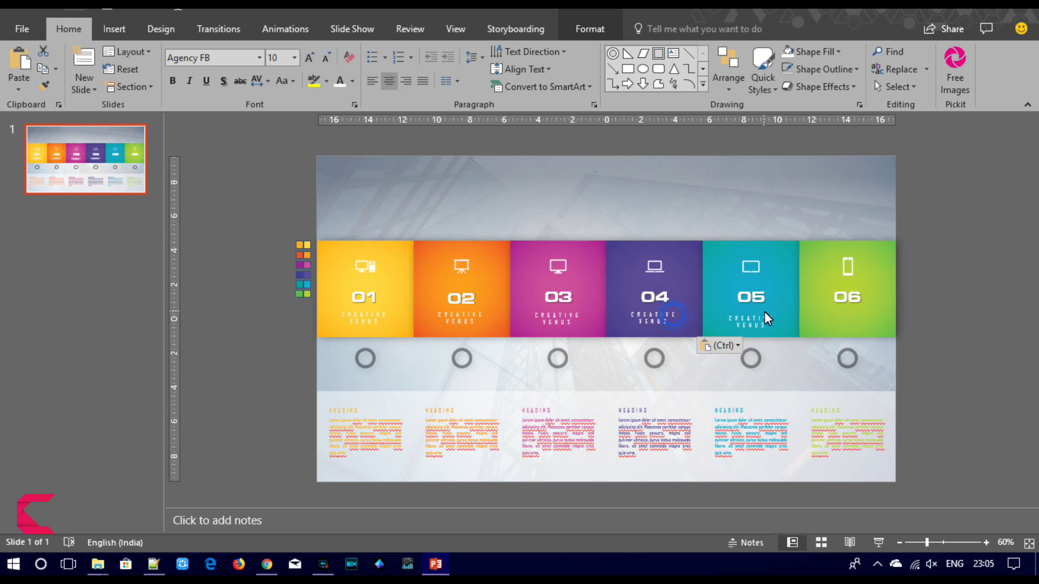
- Place CREATIVE VENUS captions under the 05 and 06 numbers, aligned with the others
drag(764, 312, 764, 308)
drag(763, 307, 762, 307)
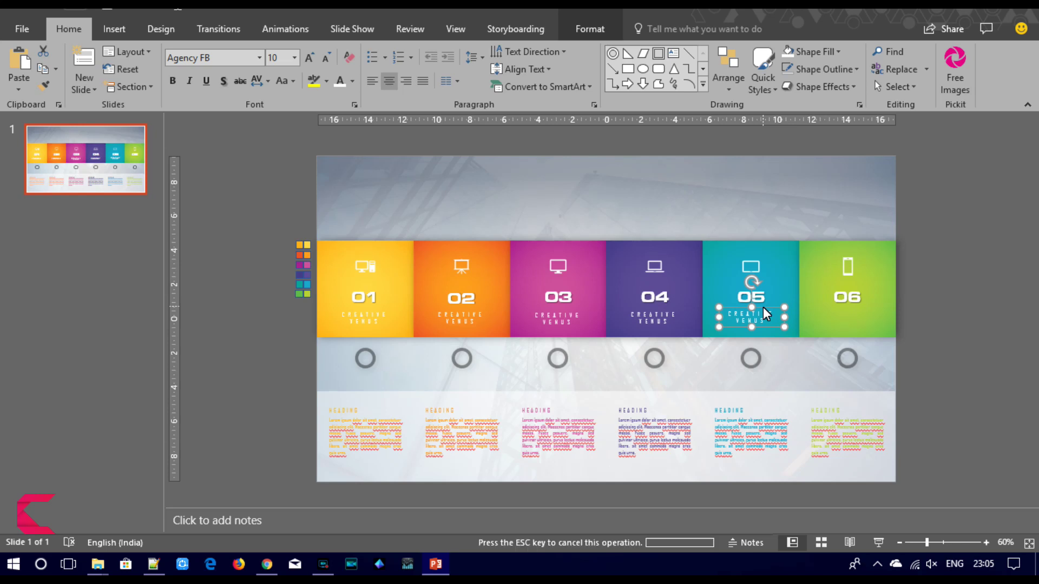
key(ctrl+v)
drag(769, 314, 859, 310)
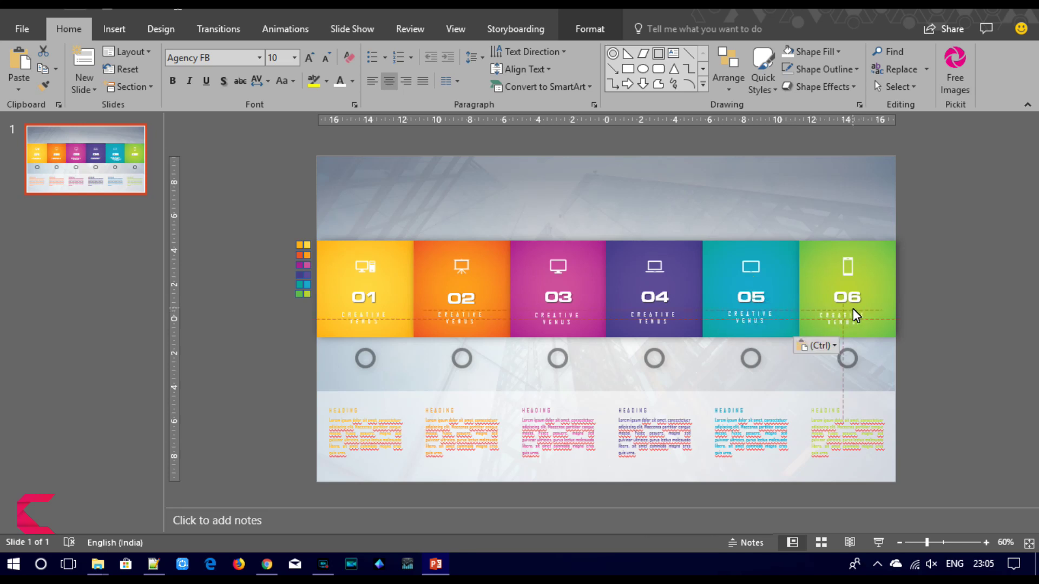
drag(859, 309, 858, 309)
drag(857, 307, 857, 308)
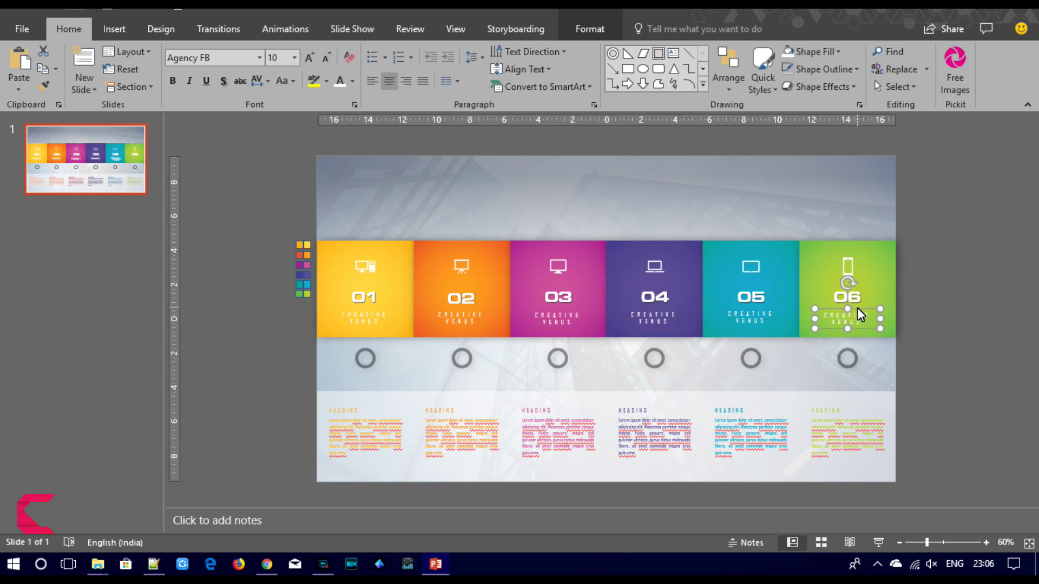
shift+click(765, 318)
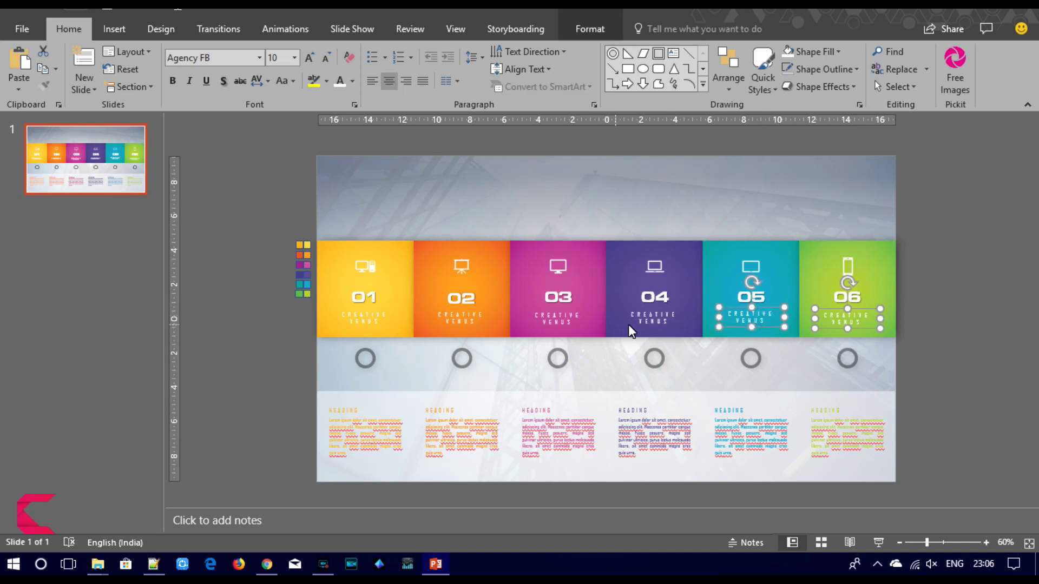
- Top-align the six CREATIVE VENUS captions and distribute them horizontally across the panels
shift+click(645, 325)
shift+click(564, 321)
shift+click(450, 320)
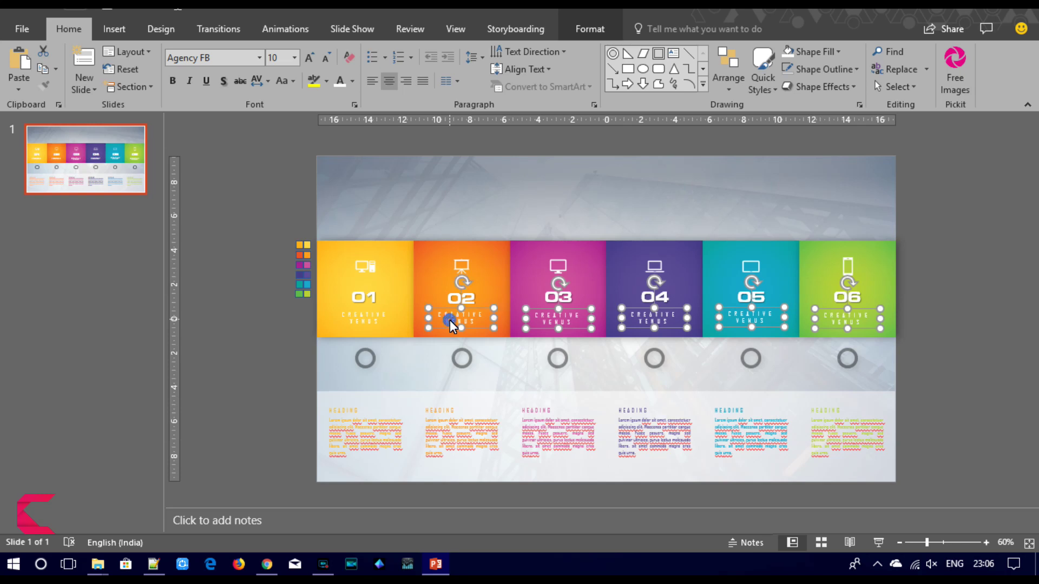
shift+click(363, 319)
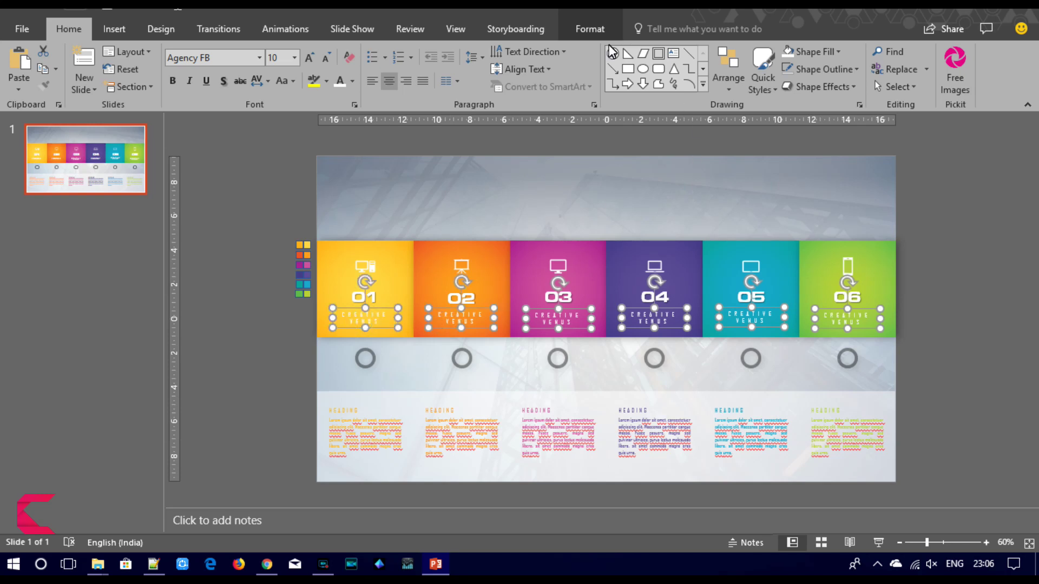
click(595, 30)
click(794, 51)
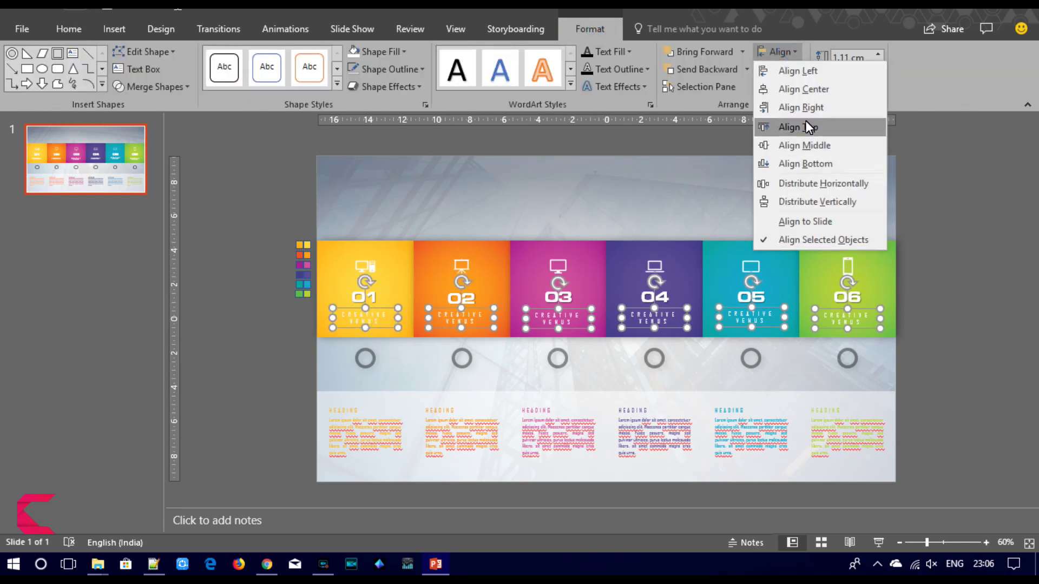
click(806, 125)
click(786, 50)
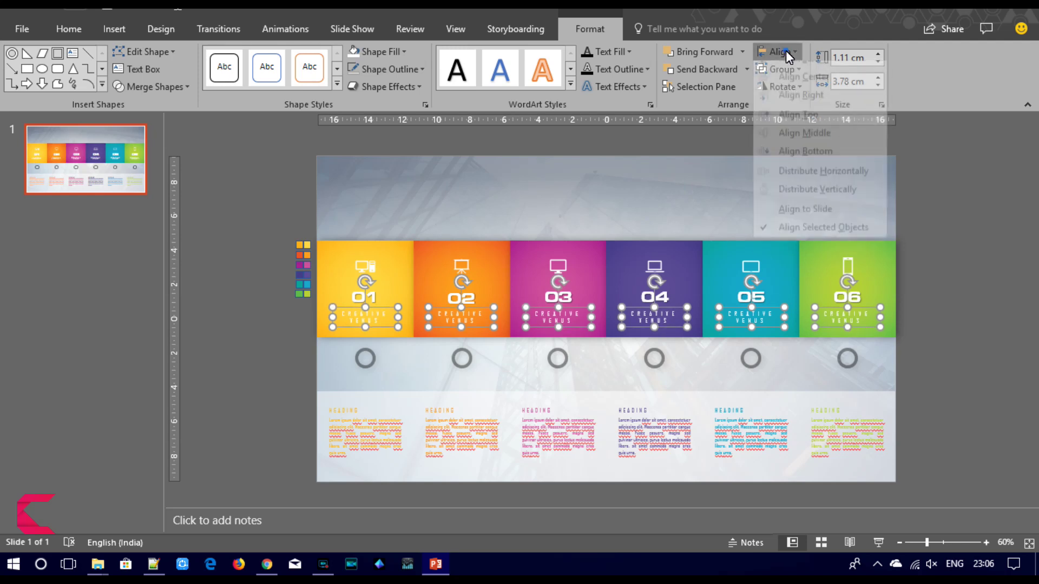
click(819, 184)
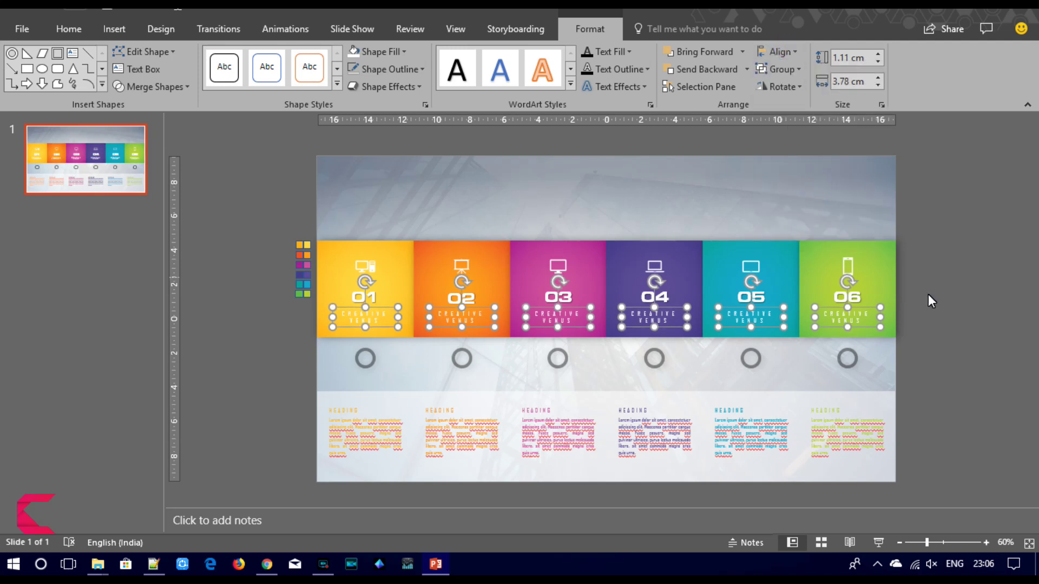
click(926, 317)
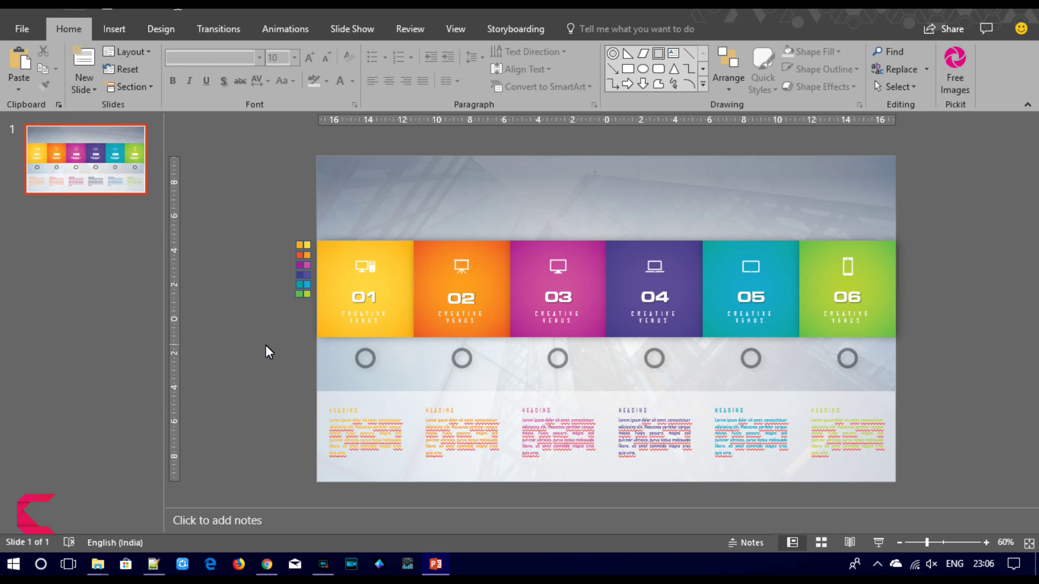
- Select the six grey circles under the panels and nudge them slightly lower
drag(294, 340, 932, 382)
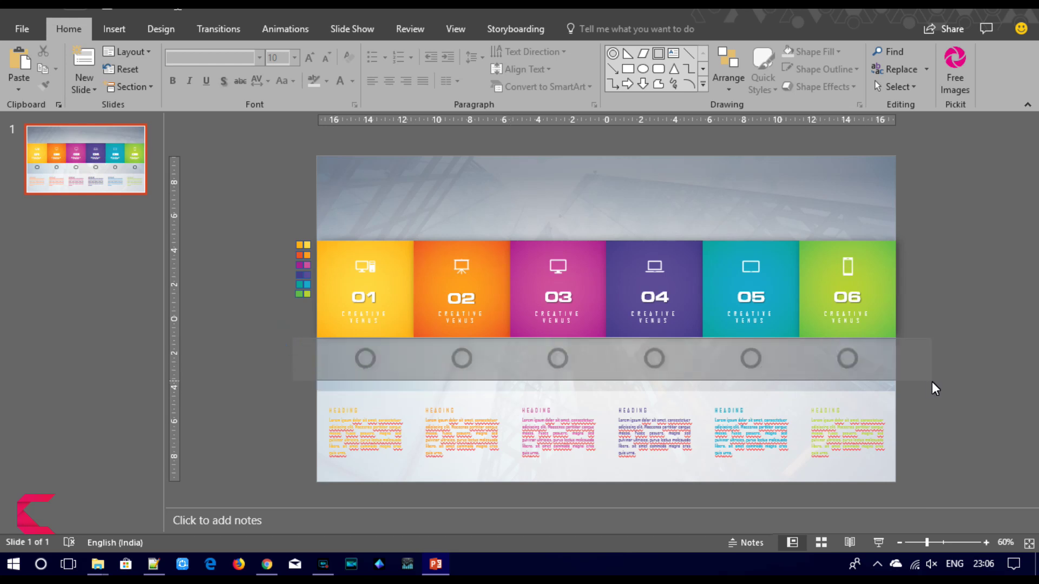
key(Down)
key(Down)
key(Down)
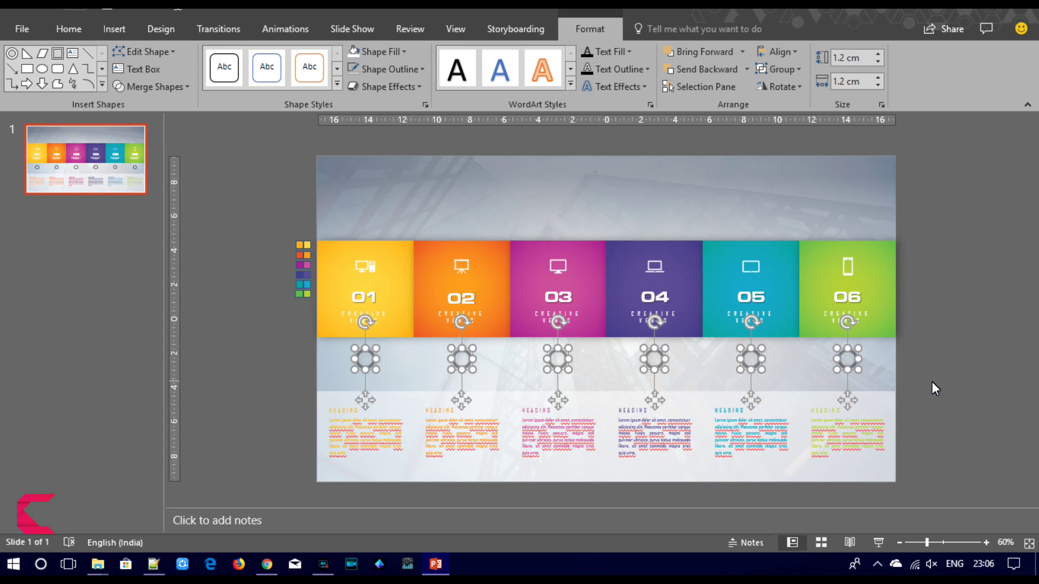
key(Up)
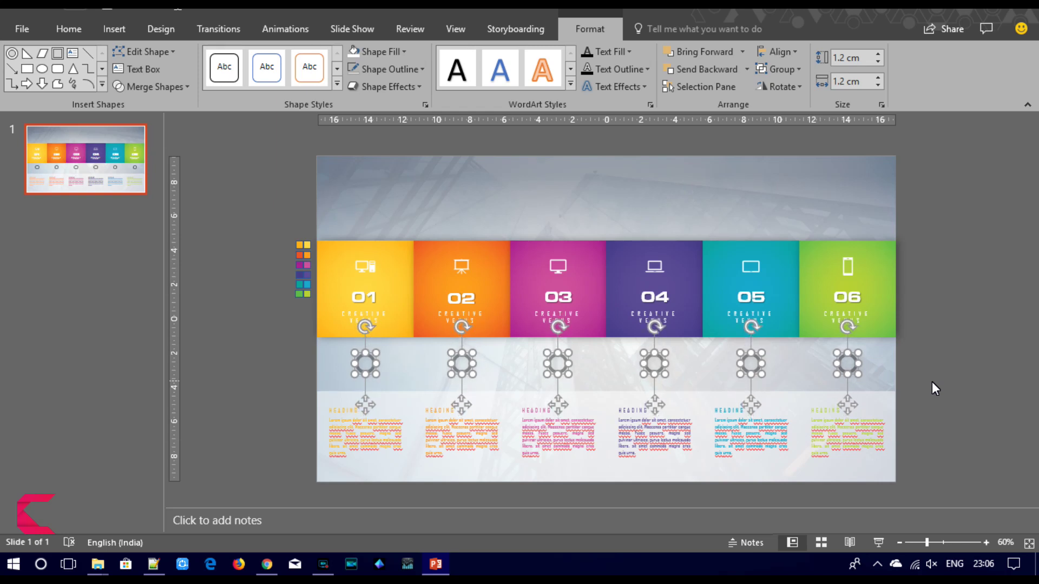
click(933, 353)
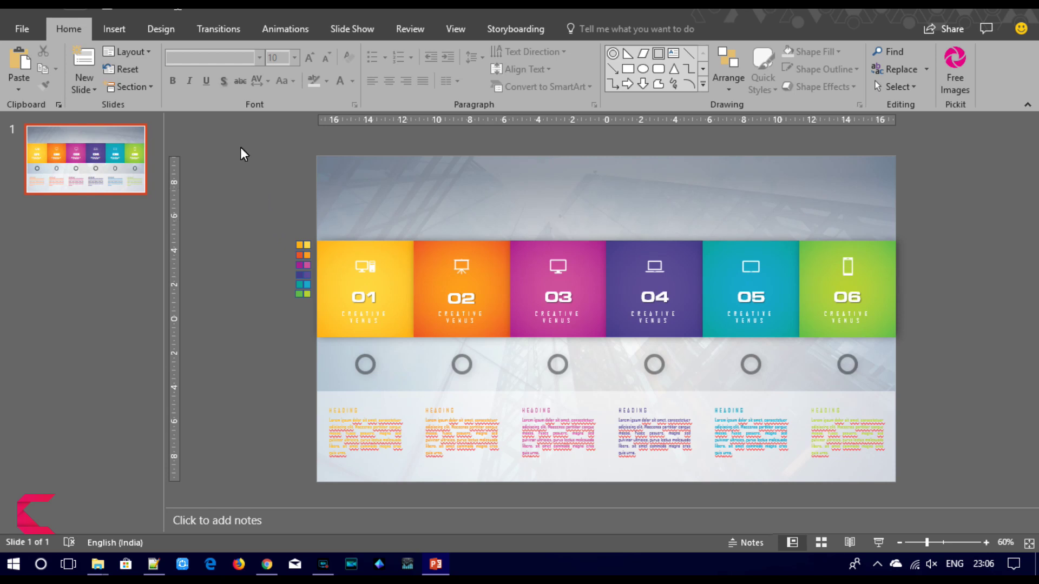
- Draw a black vertical line from panel 01 down to the first circle
click(114, 29)
click(258, 68)
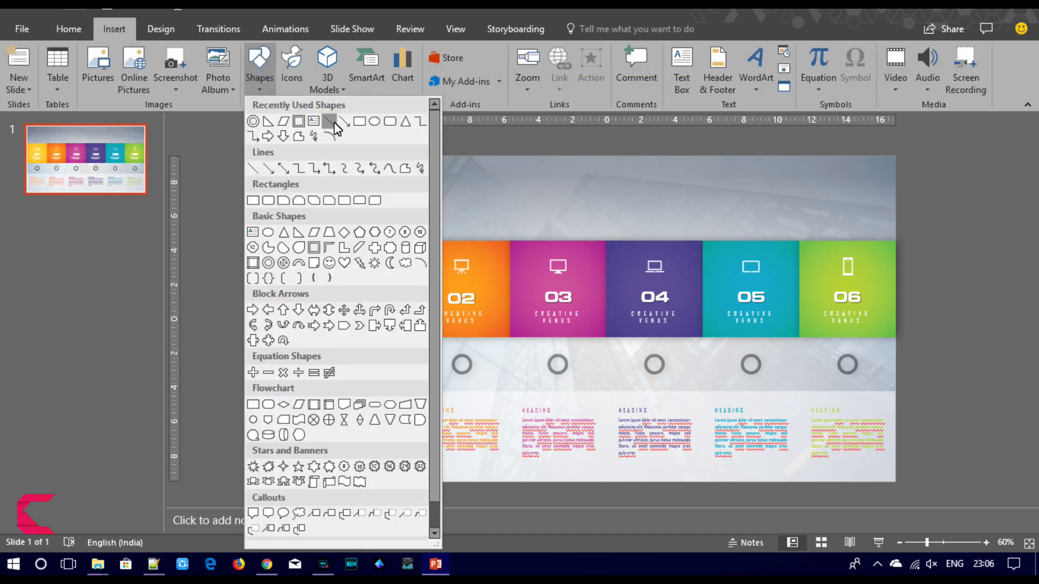
click(332, 122)
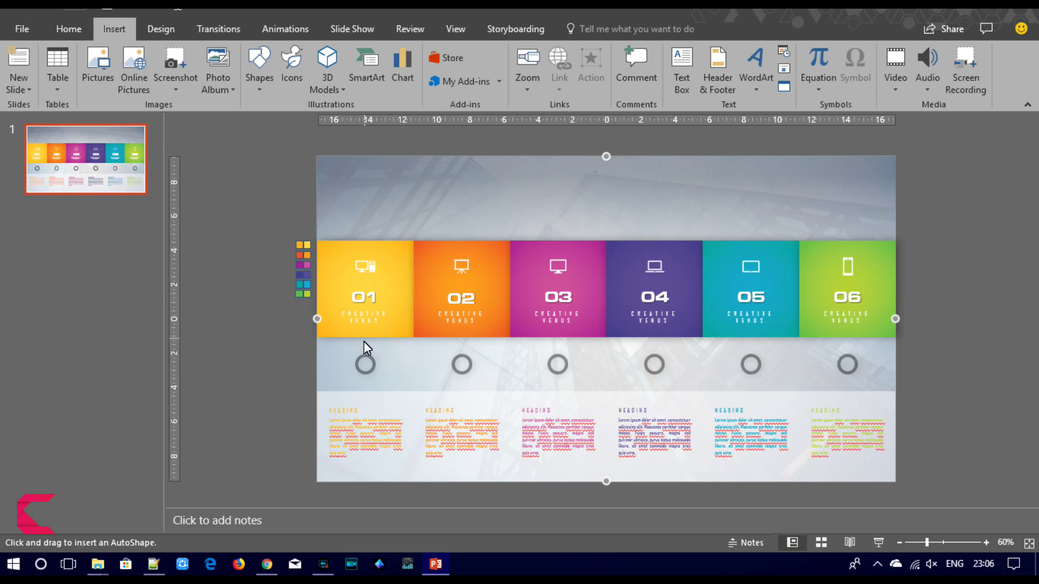
drag(365, 338, 366, 364)
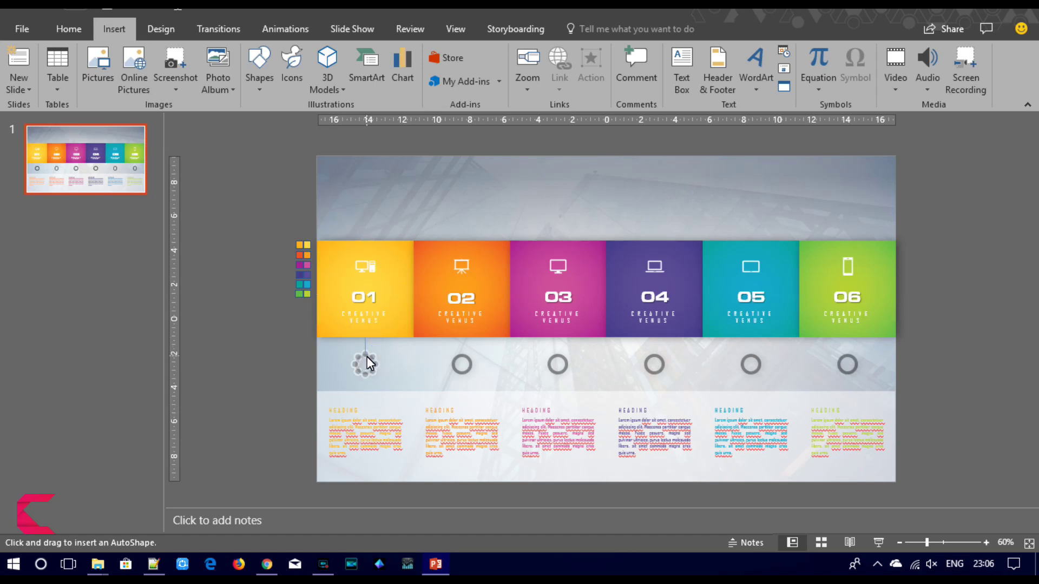
drag(367, 364, 365, 362)
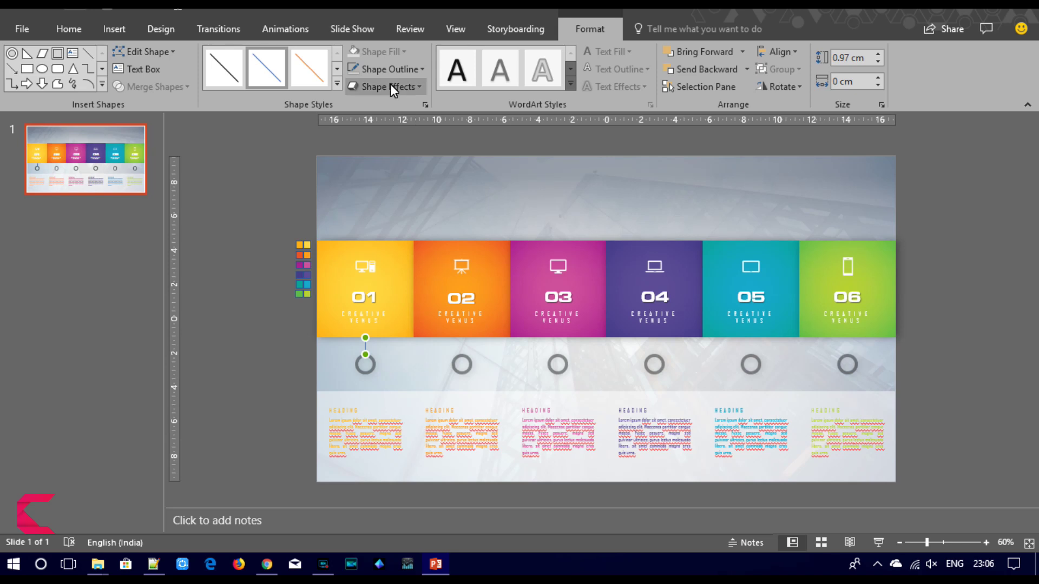
click(417, 69)
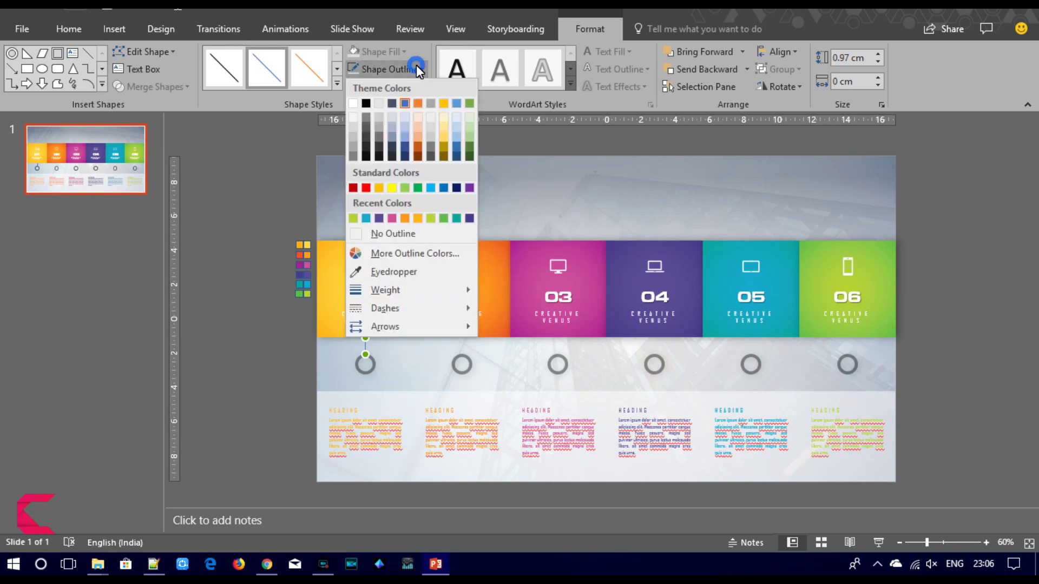
click(366, 103)
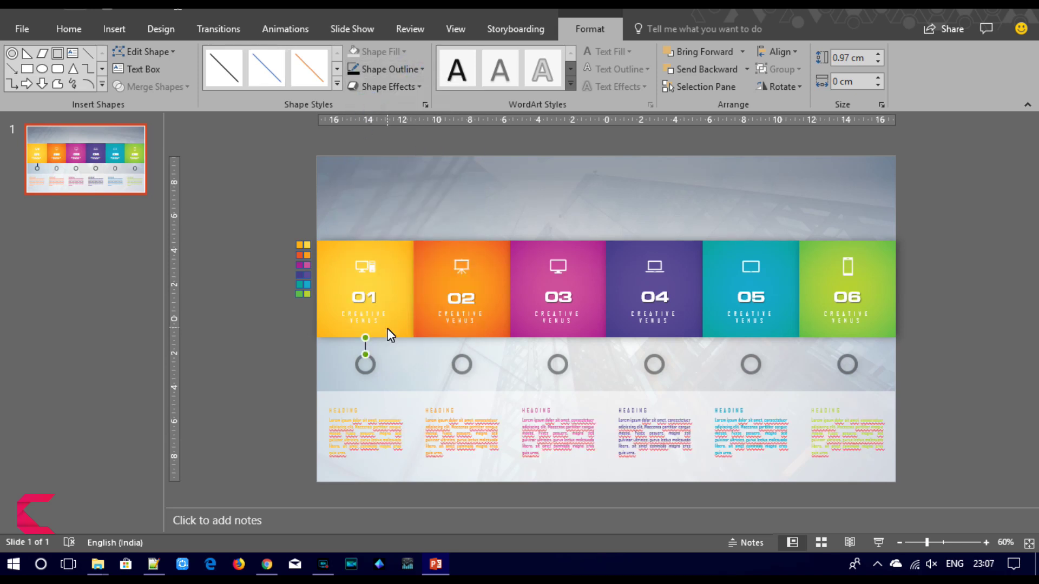
- Draw a short 0.92 cm line below the first circle
click(375, 355)
mouse_move(366, 400)
mouse_down()
mouse_move(366, 384)
mouse_move(367, 400)
mouse_up()
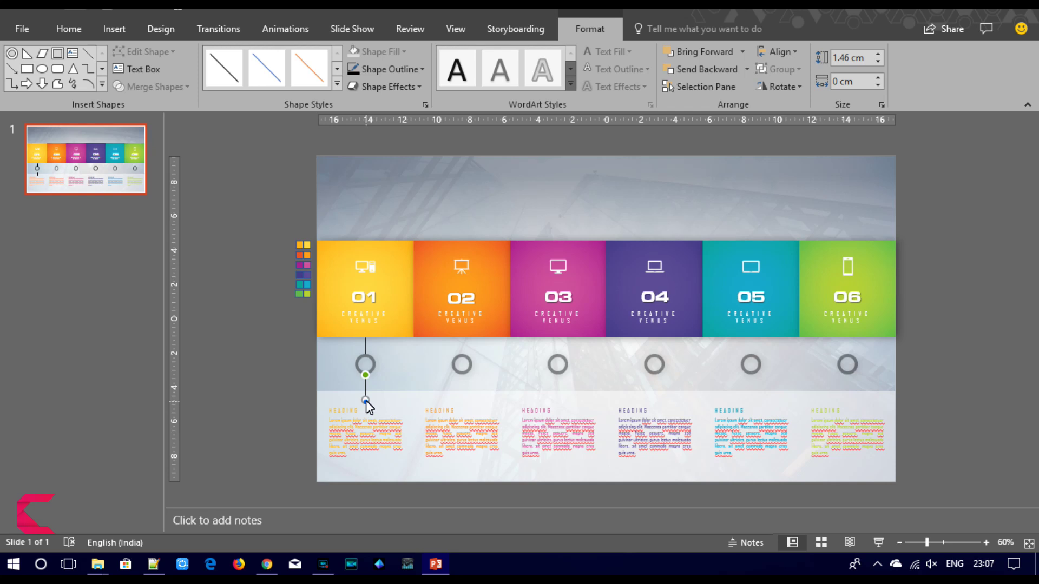
click(366, 399)
click(366, 391)
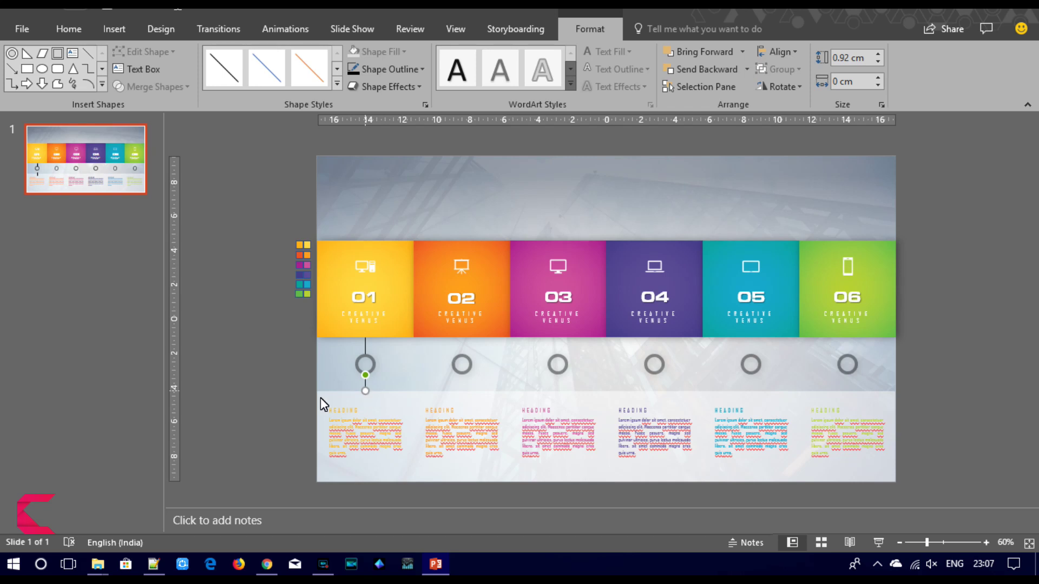
click(247, 398)
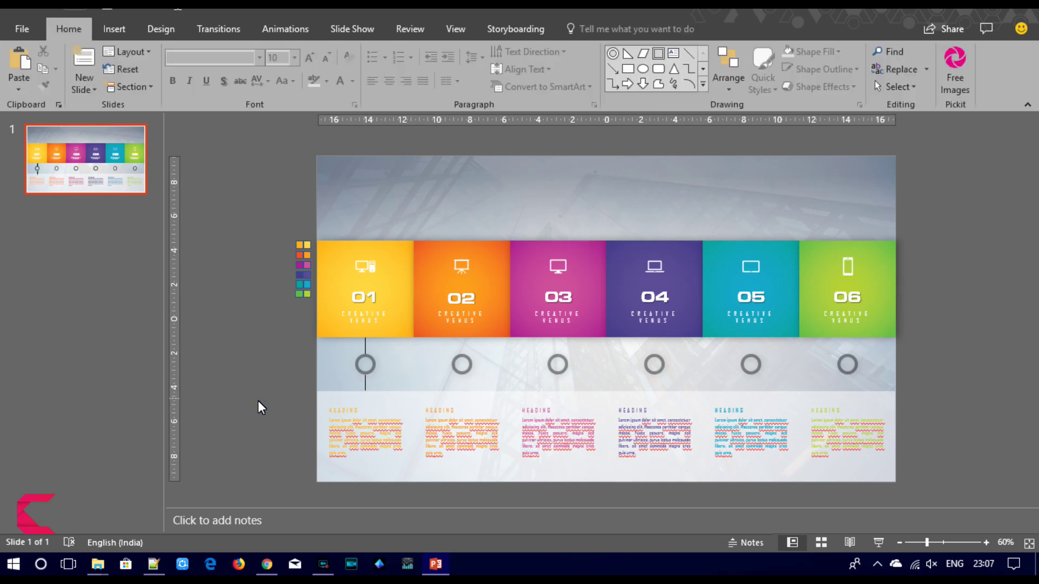
click(365, 383)
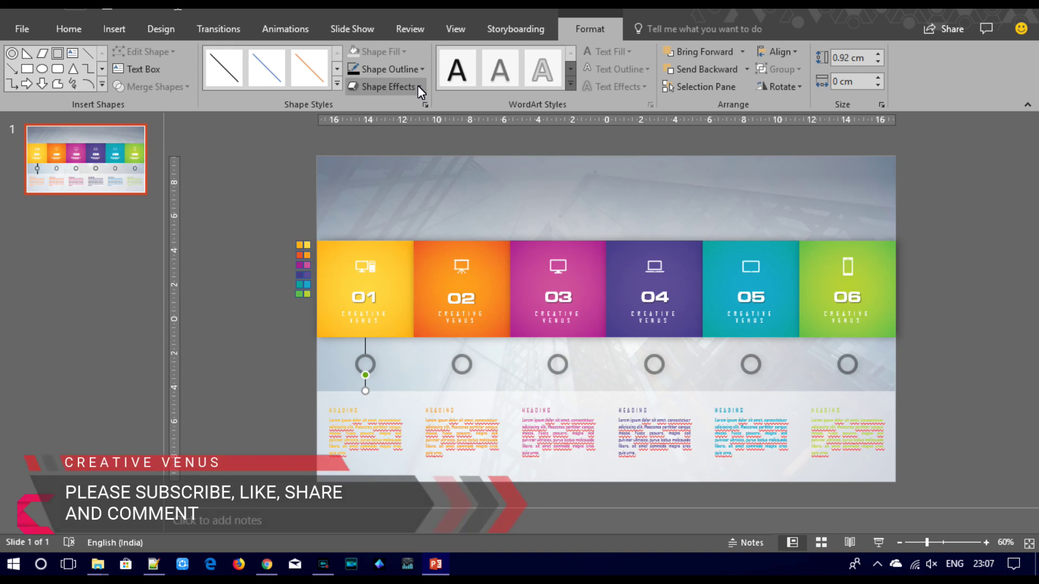
- Give the short line below circle 01 a round dot end
right_click(366, 387)
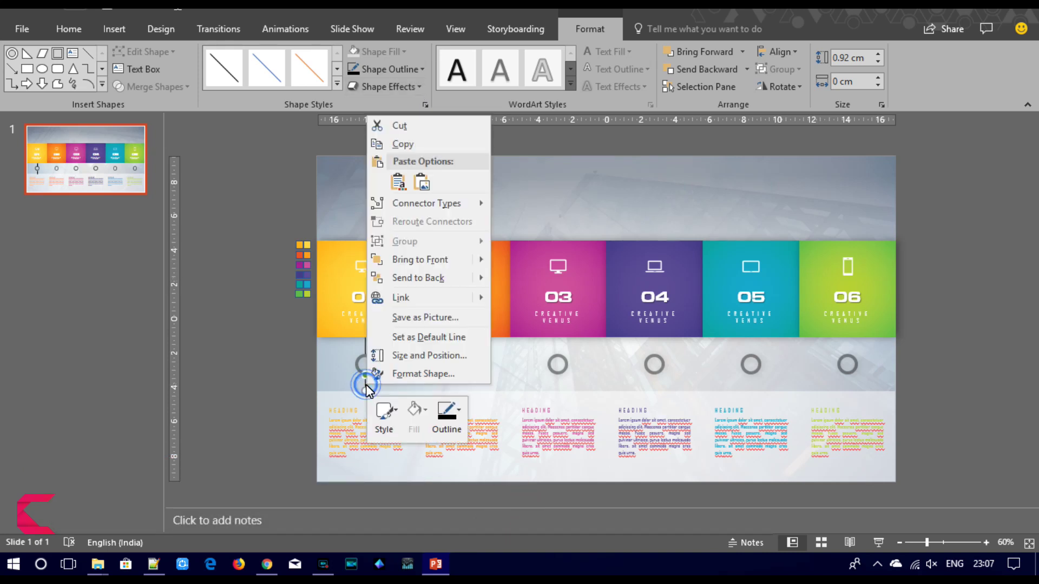
click(451, 374)
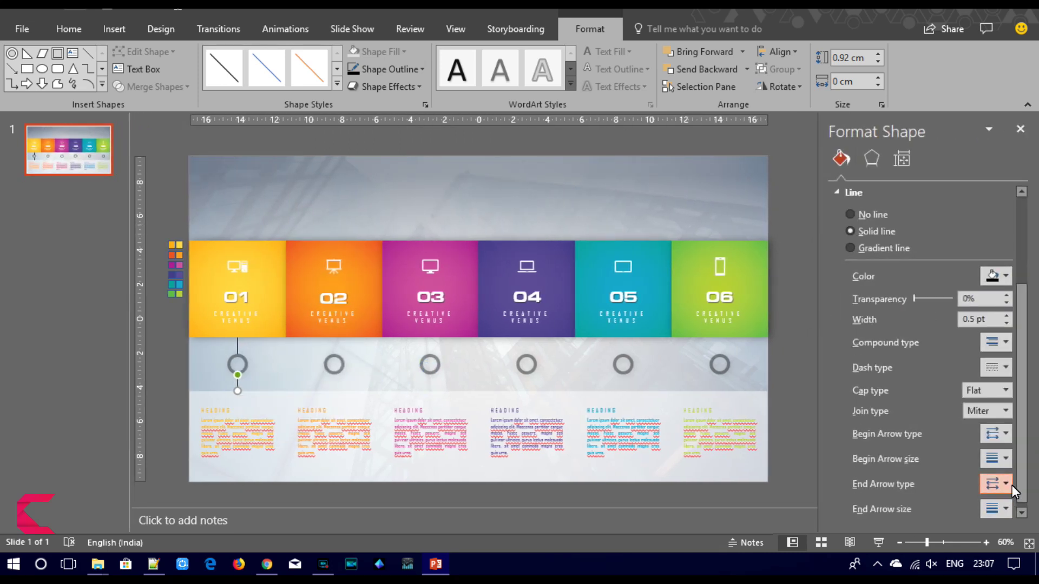
click(1000, 509)
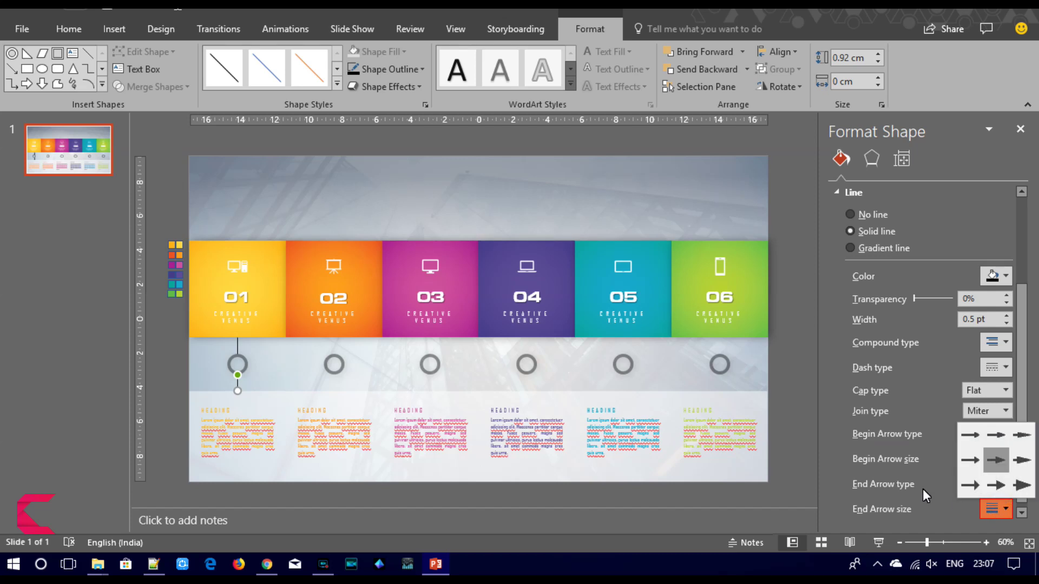
click(925, 487)
click(995, 484)
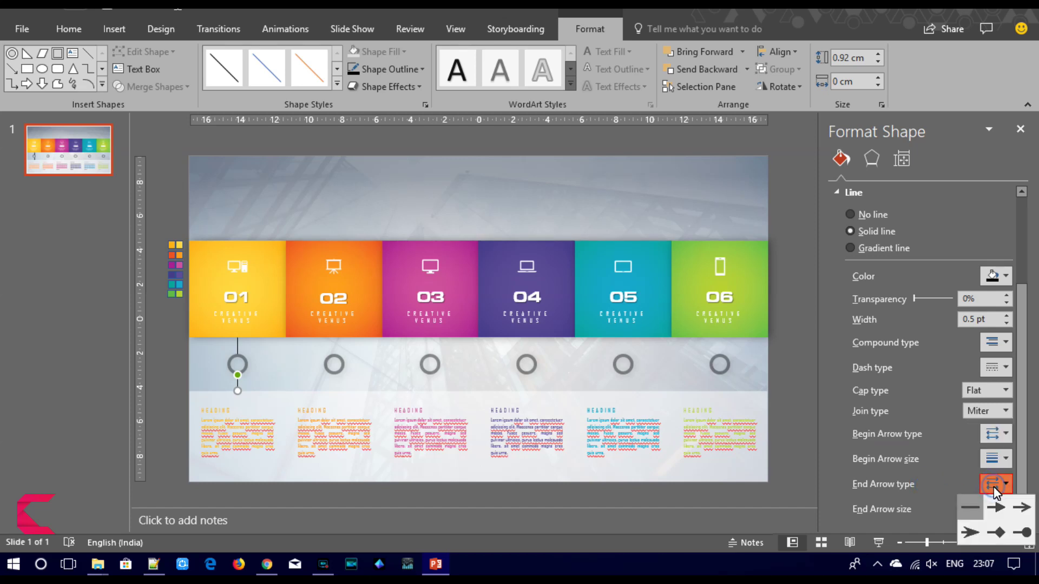
click(1022, 533)
click(173, 366)
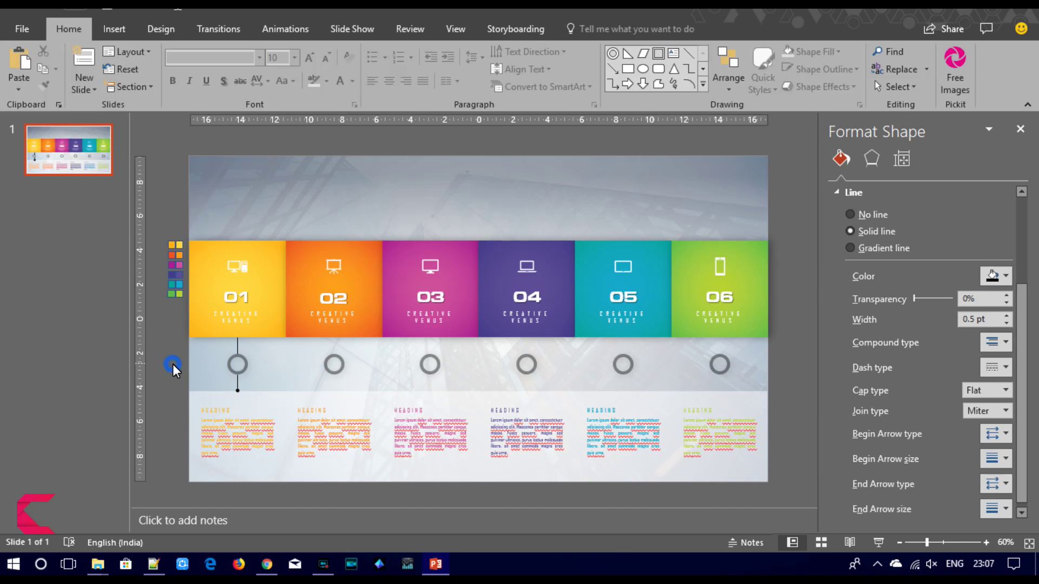
- At 100% zoom, duplicate the dotted line and place the copy under circle 02
scroll(238, 398, up, 1)
click(240, 403)
scroll(240, 403, down, 1)
click(237, 390)
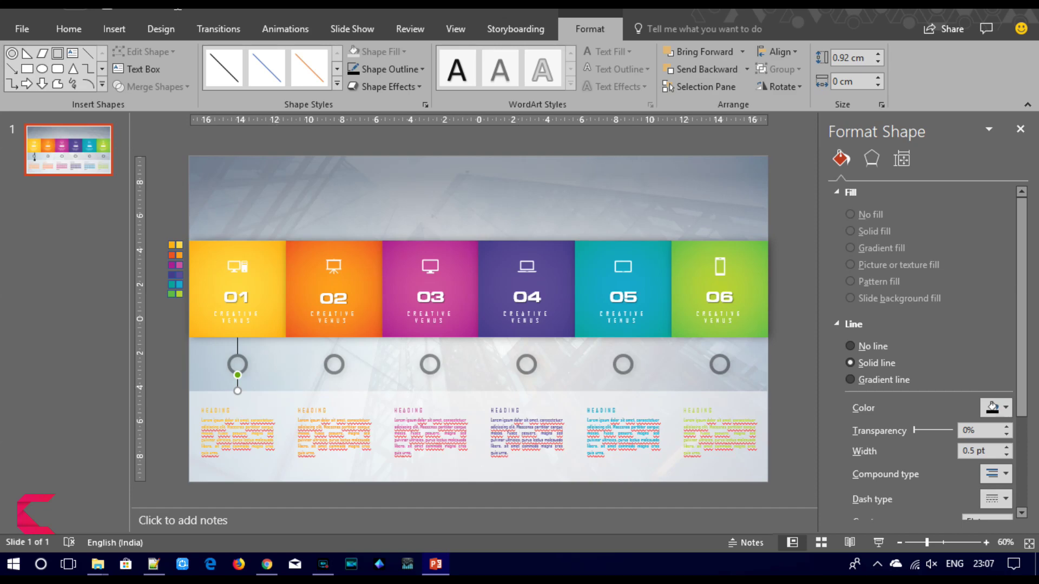
click(985, 542)
click(986, 542)
click(986, 542)
click(986, 542)
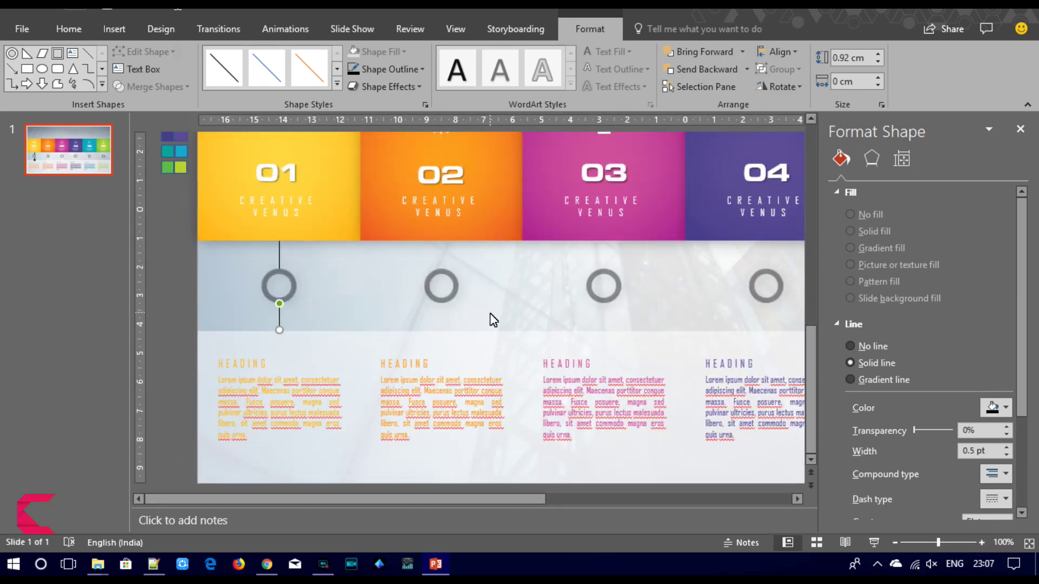
key(ctrl+d)
drag(293, 330, 441, 324)
drag(442, 322, 443, 318)
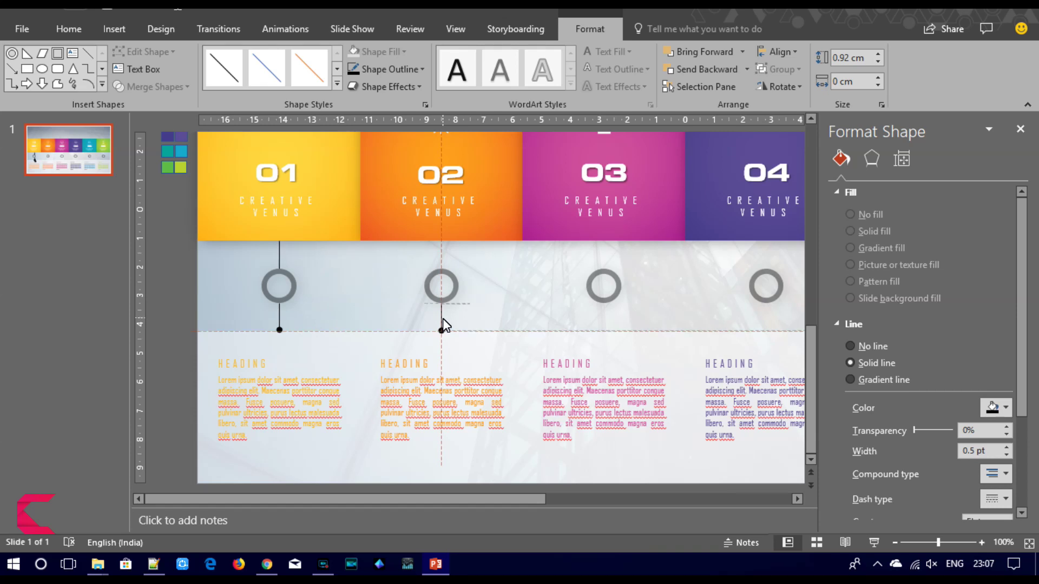
drag(443, 318, 442, 317)
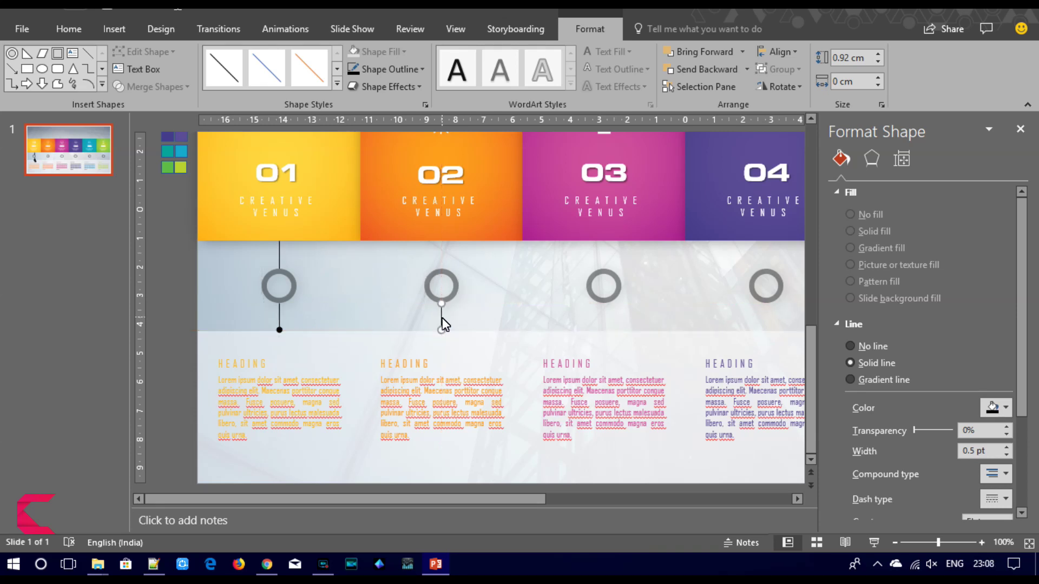
click(527, 310)
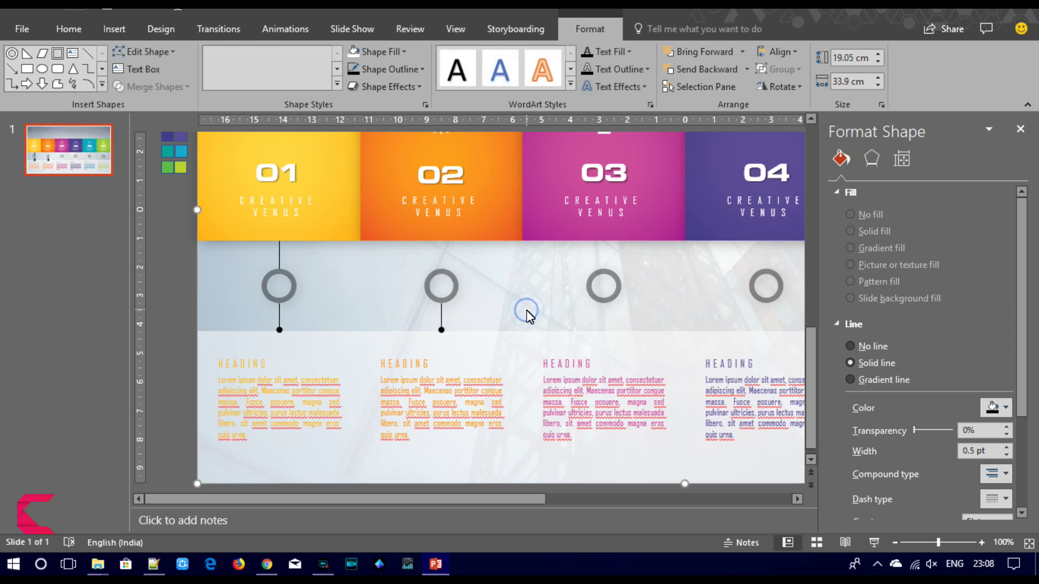
- Copy the dotted line to sit aligned under circle 03
click(441, 322)
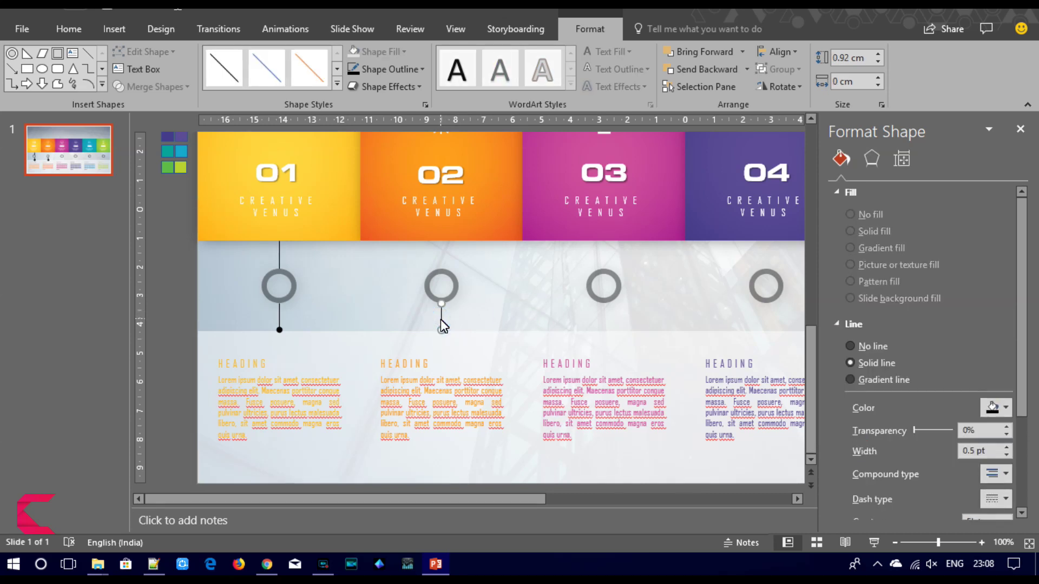
drag(442, 323, 605, 316)
drag(605, 313, 605, 313)
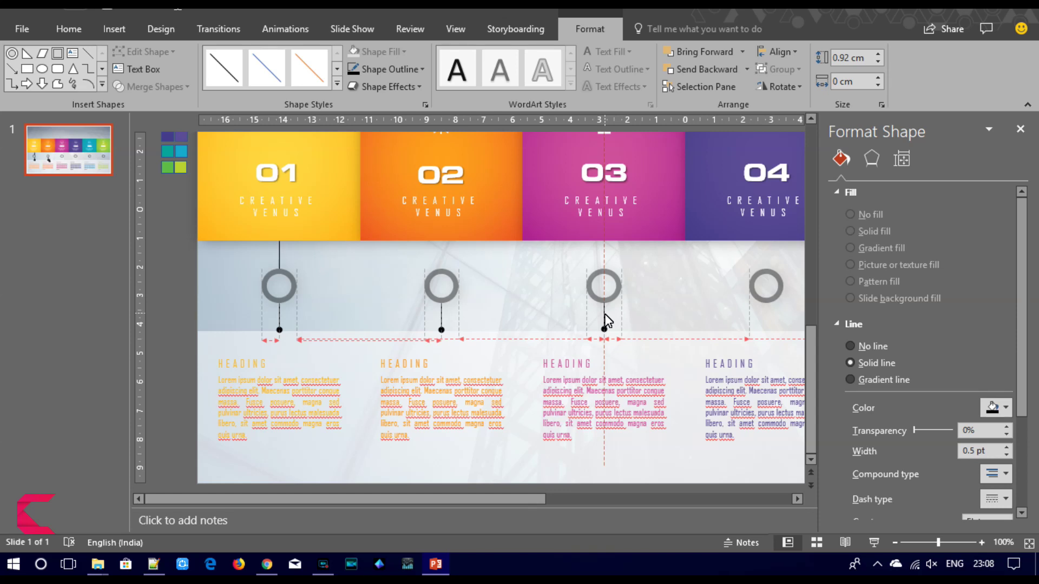
drag(605, 321, 606, 321)
drag(603, 316, 603, 316)
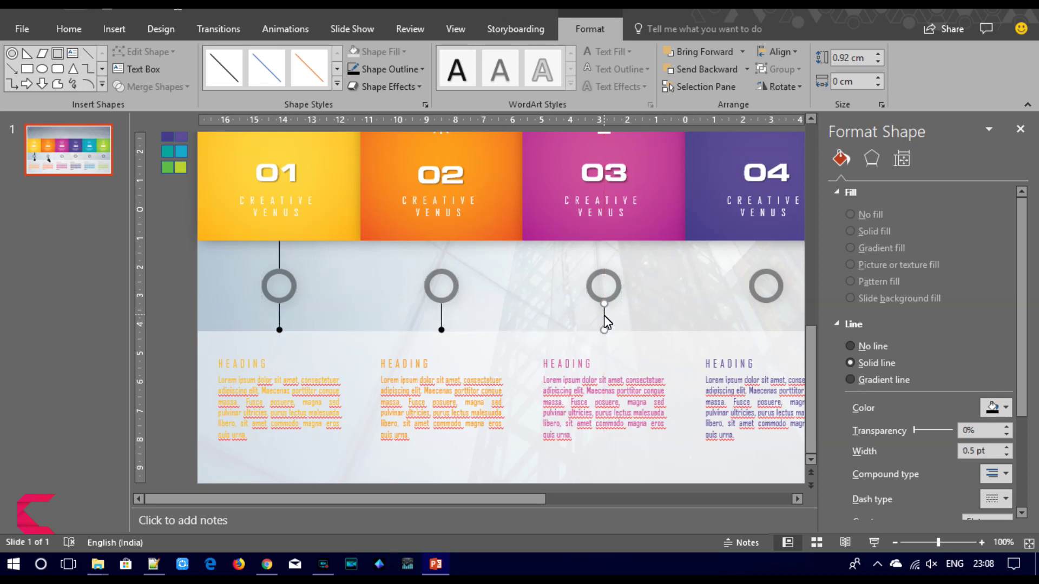
drag(796, 503, 795, 501)
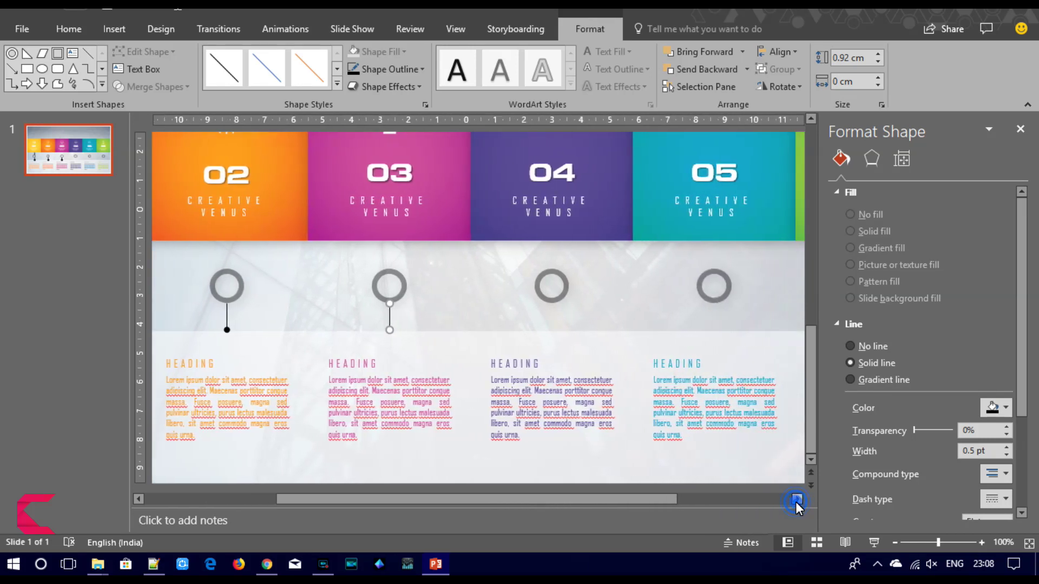
- Add matching dotted line copies under circles 04 and 05
key(ctrl+d)
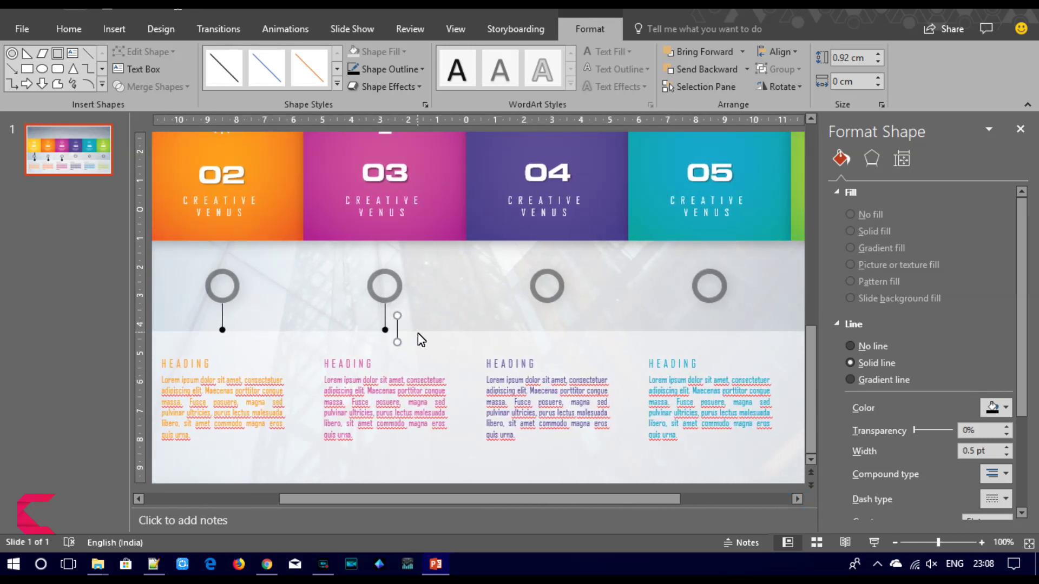
drag(399, 340, 549, 321)
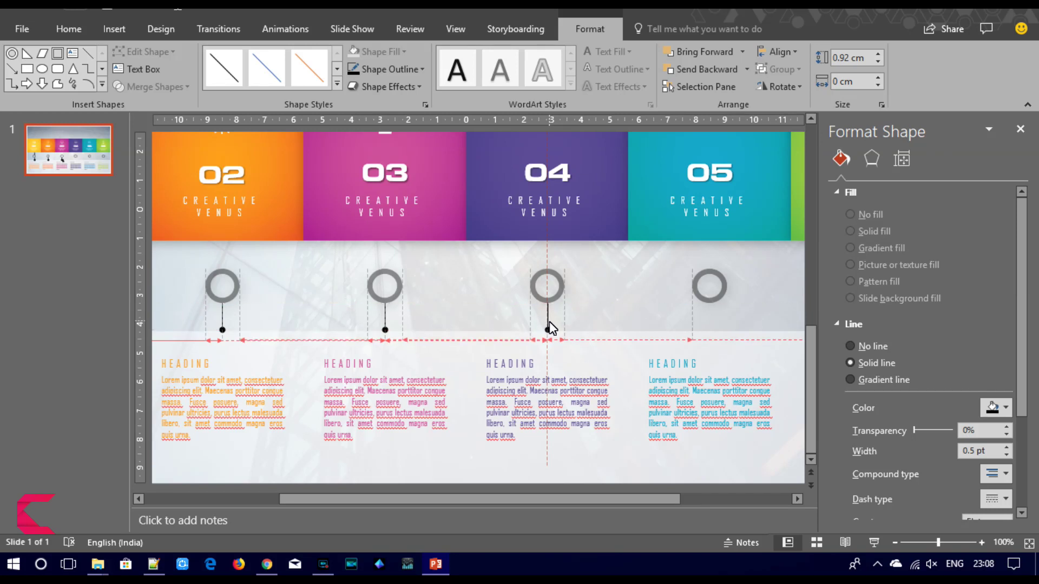
drag(550, 321, 550, 322)
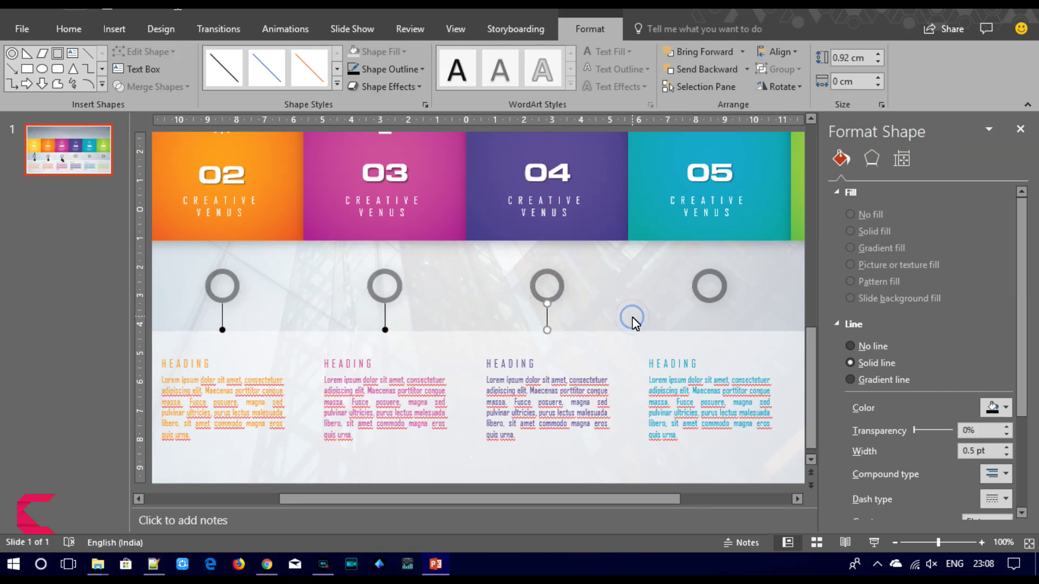
click(632, 316)
click(548, 324)
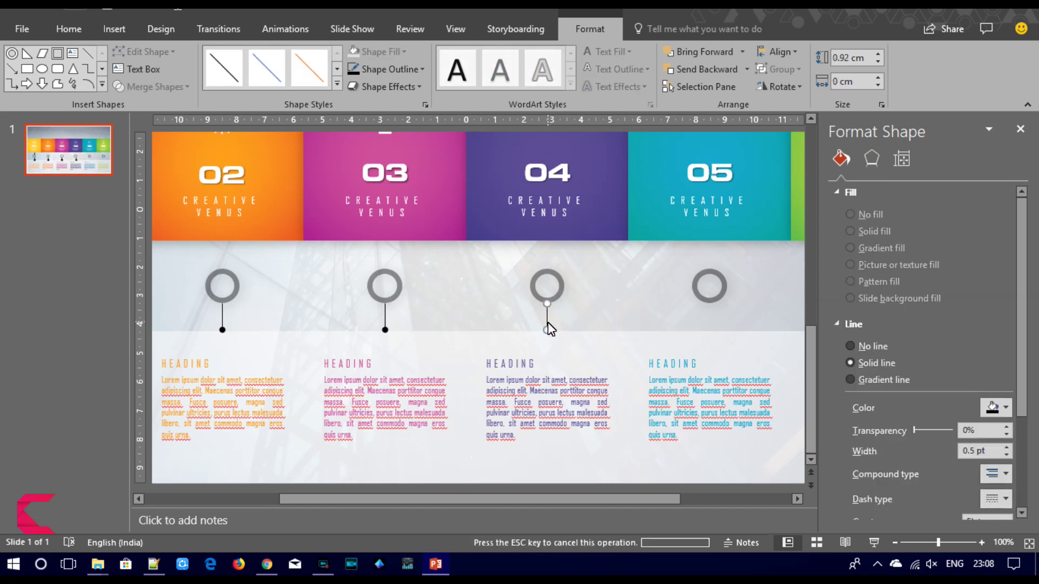
drag(559, 328, 712, 317)
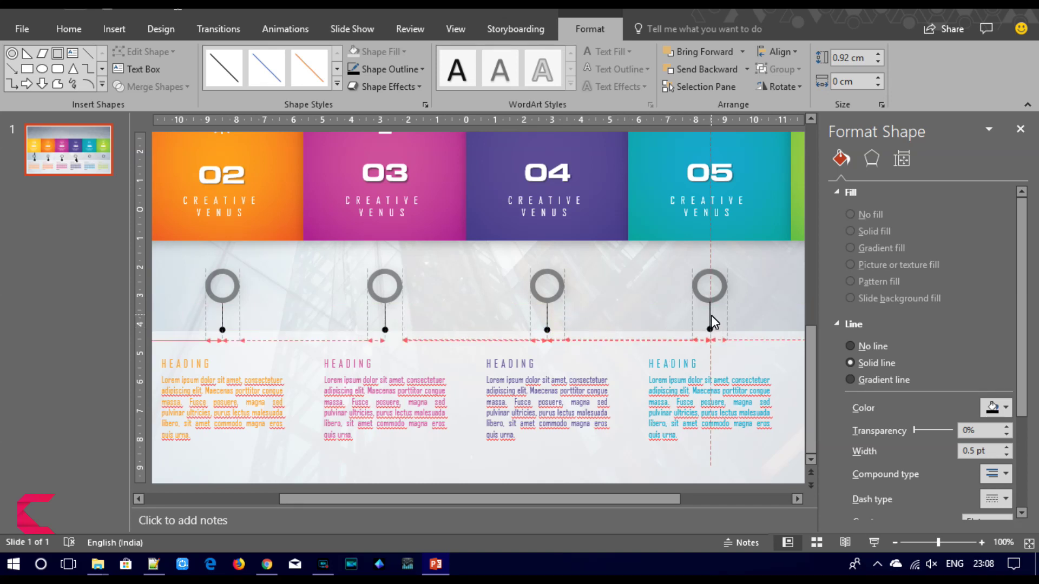
drag(711, 316, 710, 316)
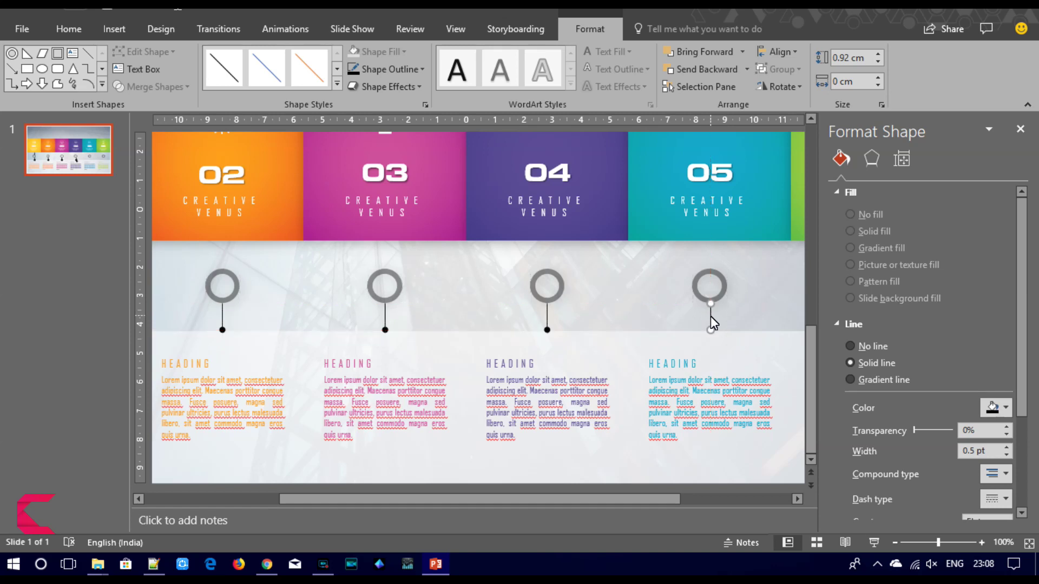
drag(629, 498, 501, 498)
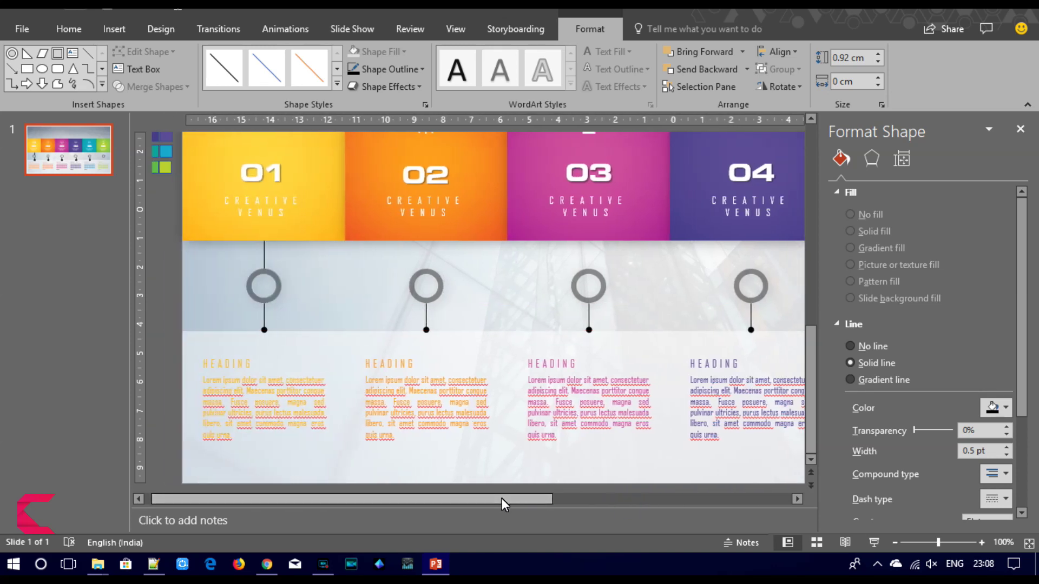
- Copy the connector above circle 01 to above circles 02 and 03
click(267, 256)
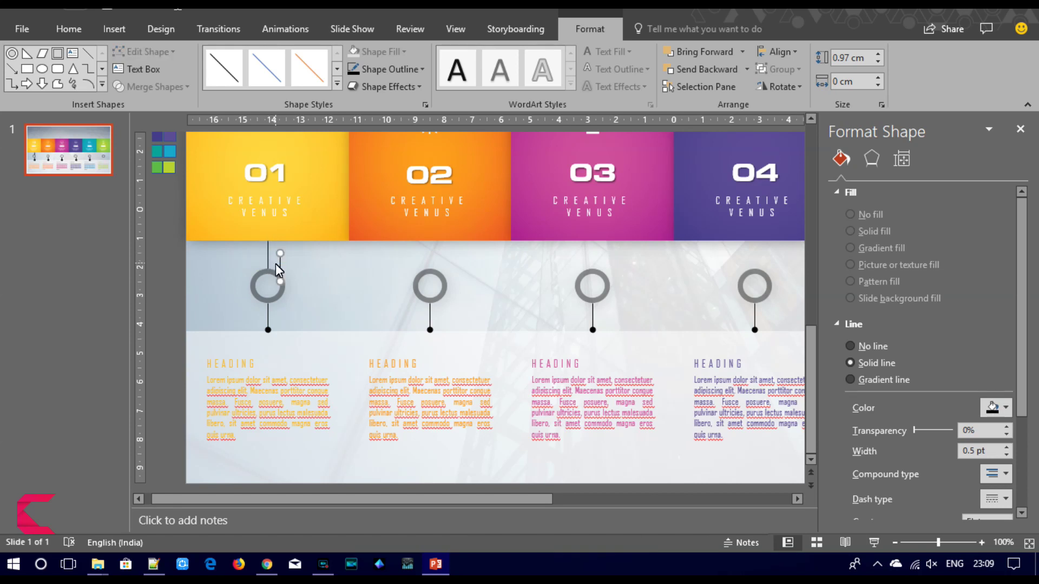
drag(280, 265, 430, 258)
click(430, 255)
key(ctrl+d)
drag(442, 270, 591, 259)
click(596, 263)
- Place connector copies above circles 05 and 06, discarding a stray copy
click(797, 499)
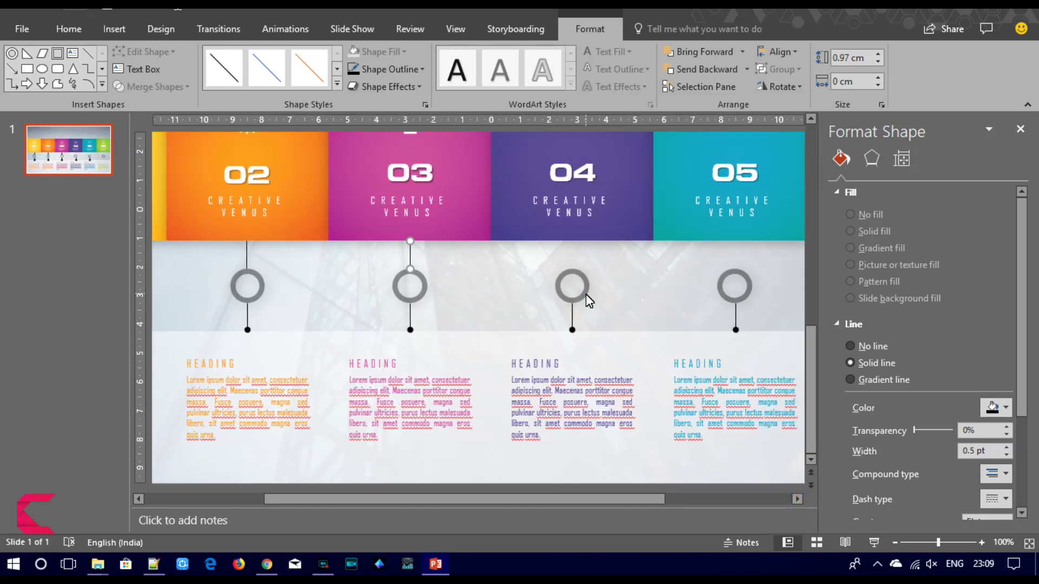
drag(410, 254, 422, 266)
click(422, 265)
click(576, 252)
key(ctrl+d)
drag(586, 267, 737, 257)
drag(617, 499, 729, 502)
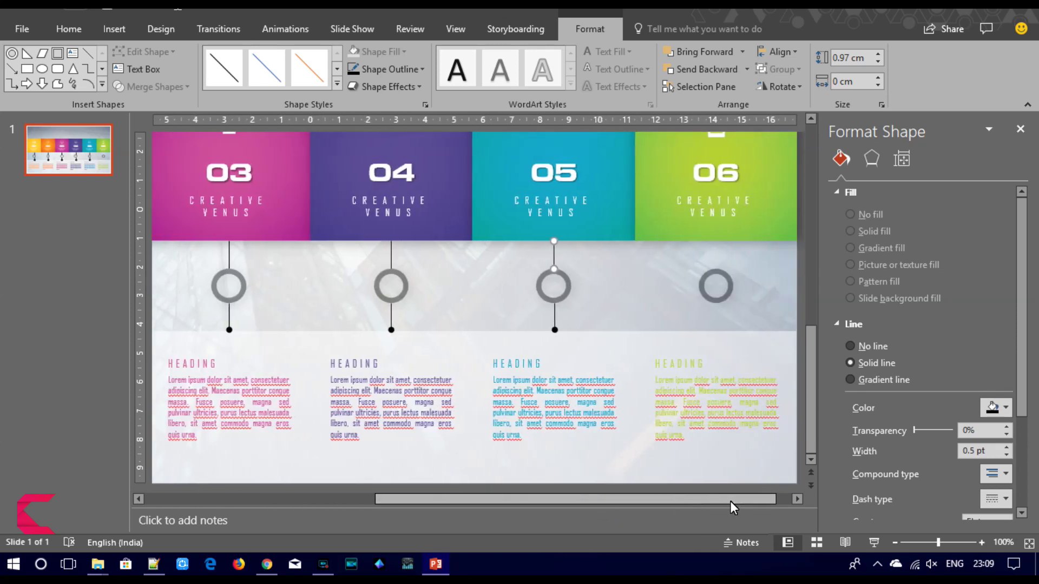
key(ctrl+v)
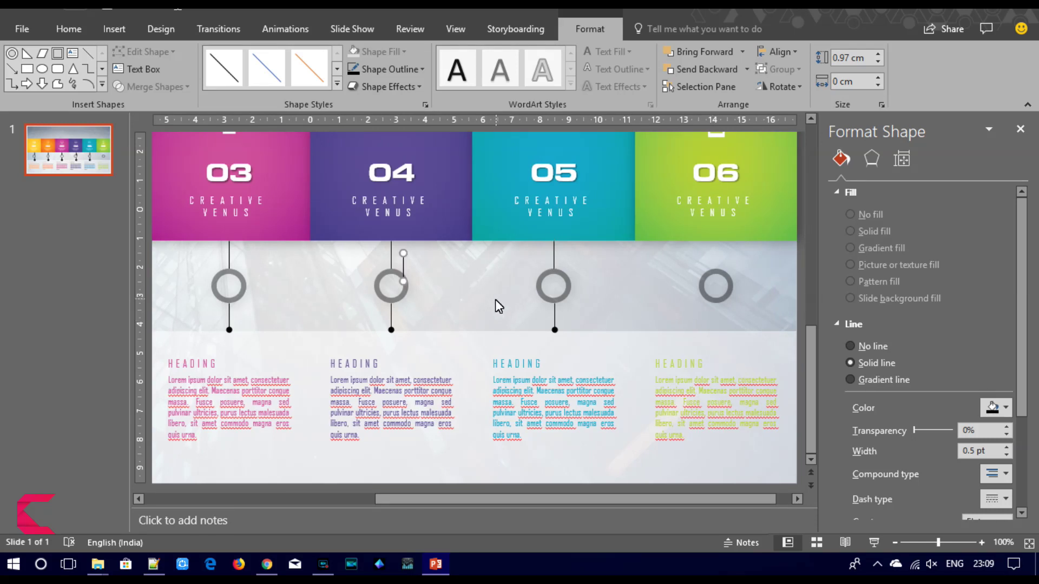
drag(405, 266, 688, 262)
drag(716, 256, 721, 252)
- Duplicate the short dotted line and centre it under circle 06
click(555, 317)
key(ctrl+d)
drag(568, 325, 719, 313)
drag(718, 313, 717, 315)
click(689, 468)
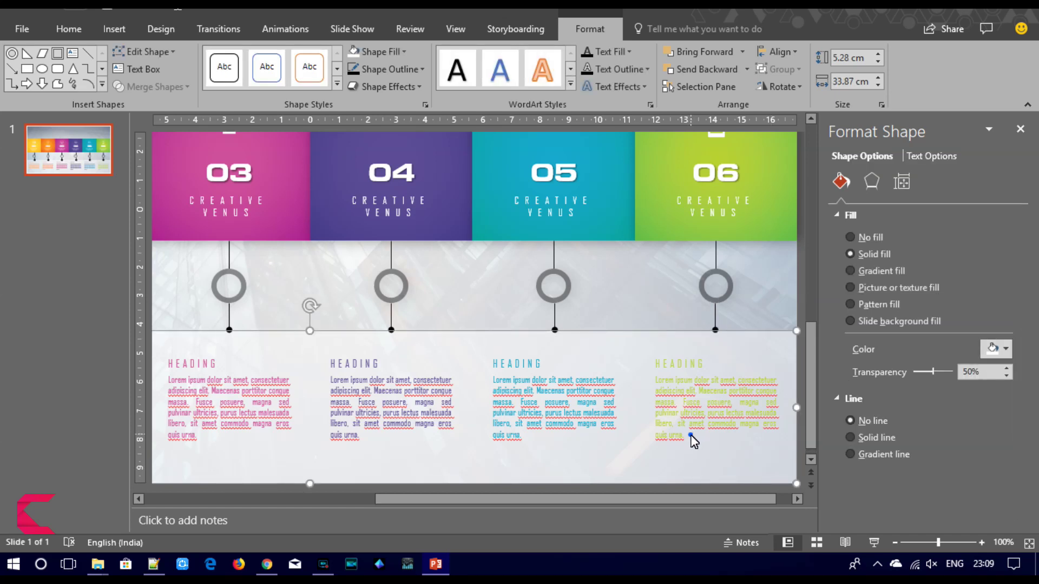
- Darken the column 06 text box's green text colour
drag(692, 441, 629, 351)
click(671, 348)
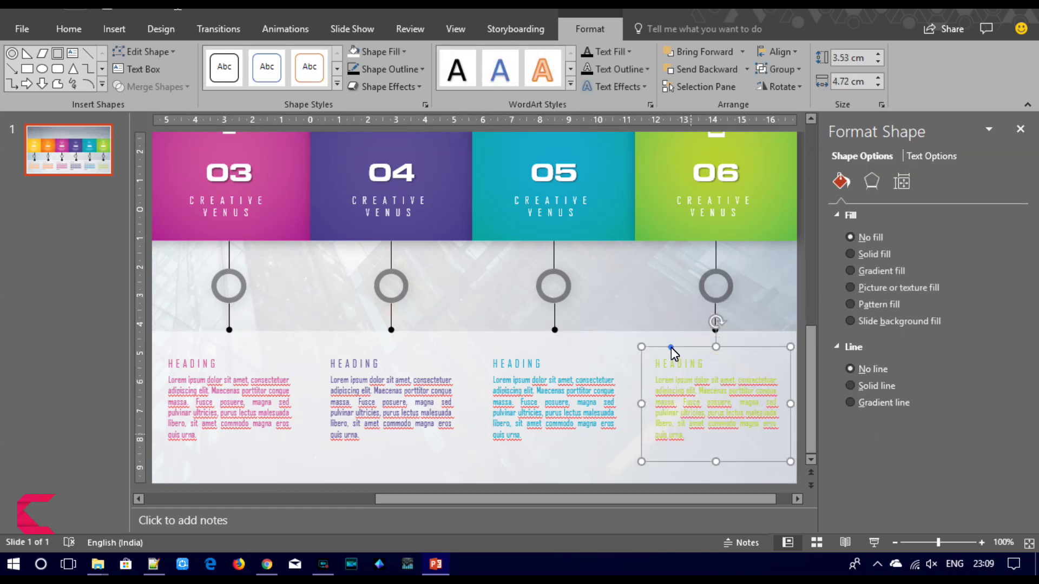
click(929, 156)
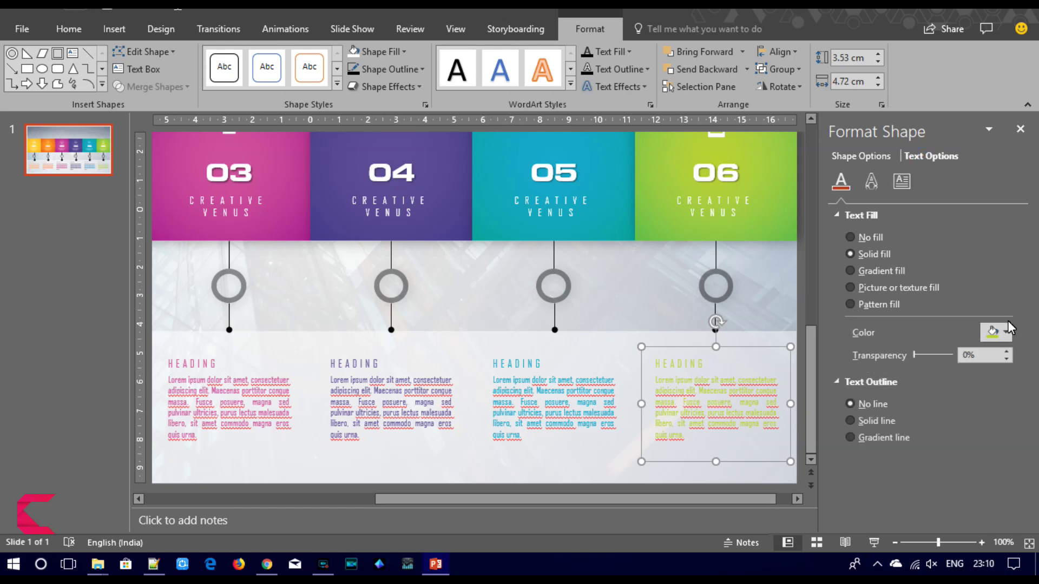
click(1006, 333)
click(995, 494)
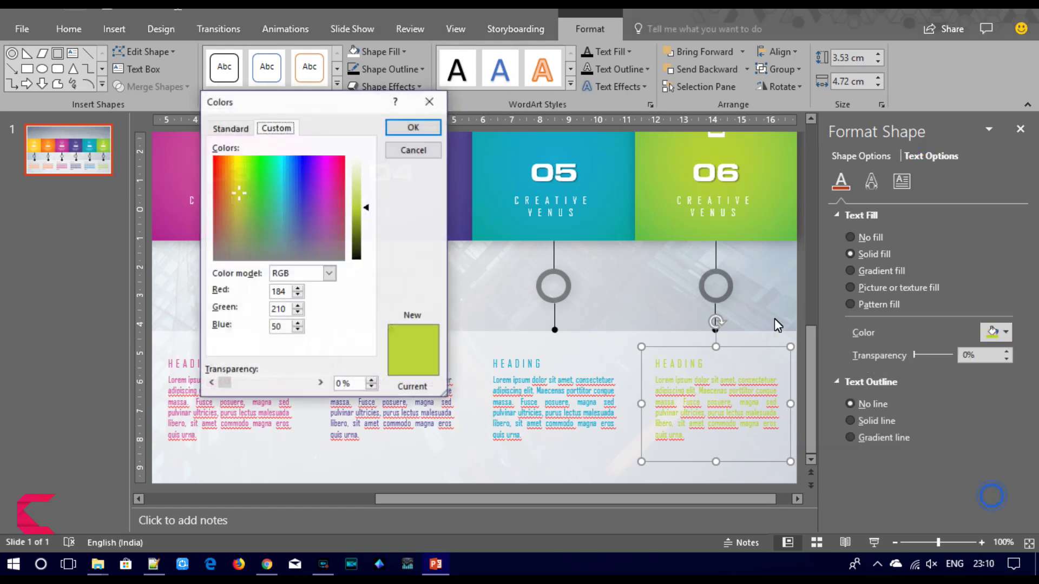
drag(366, 207, 369, 216)
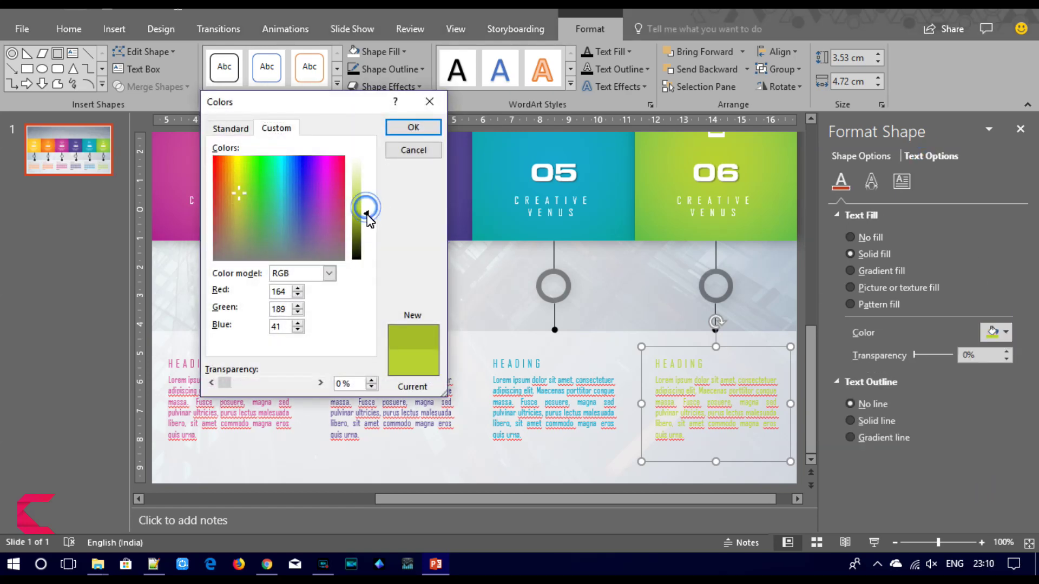
click(414, 127)
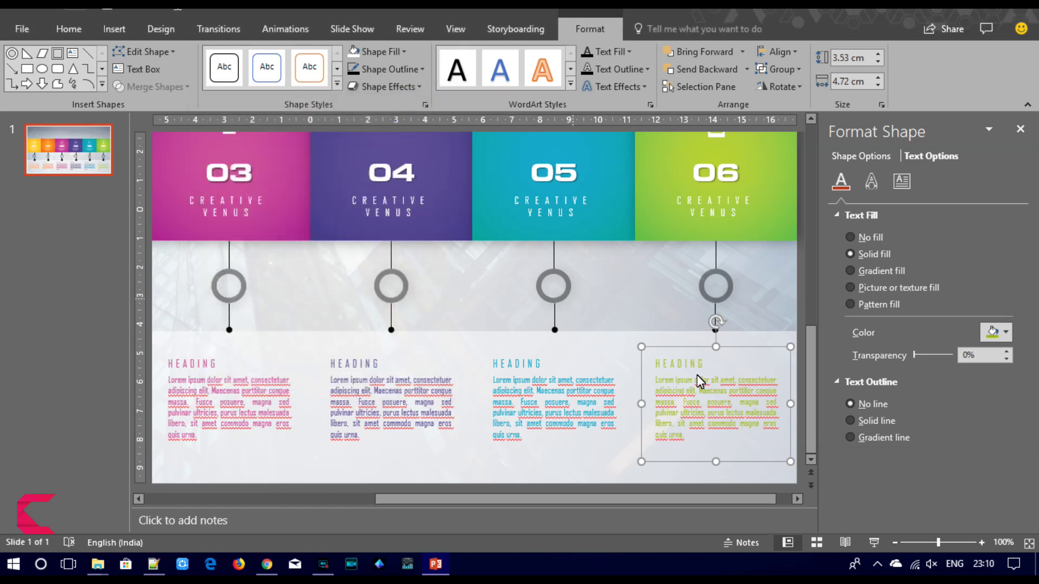
- Darken the column 02 text box's orange text colour
drag(758, 496, 609, 498)
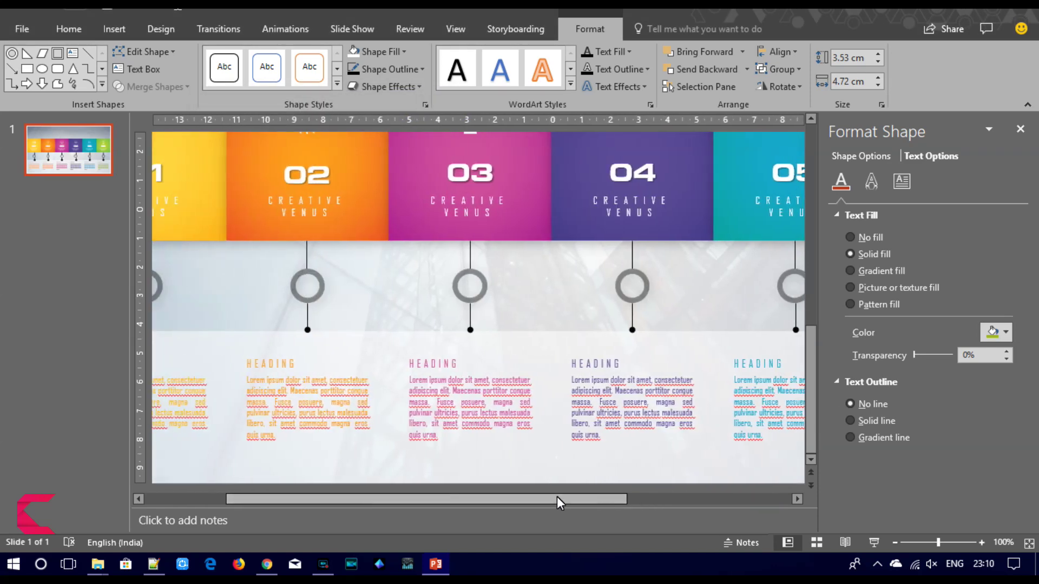
drag(355, 500, 246, 503)
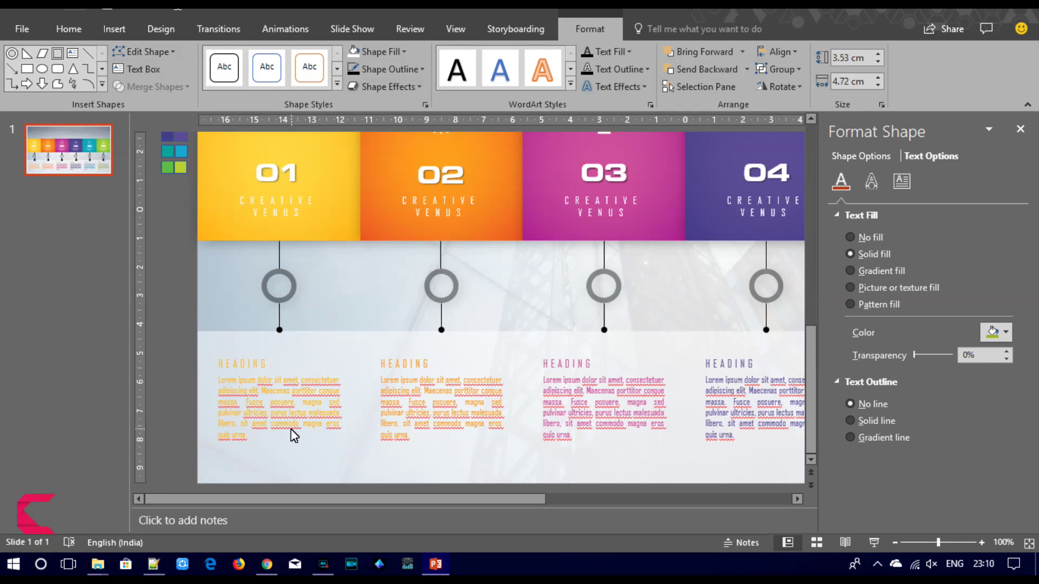
click(402, 379)
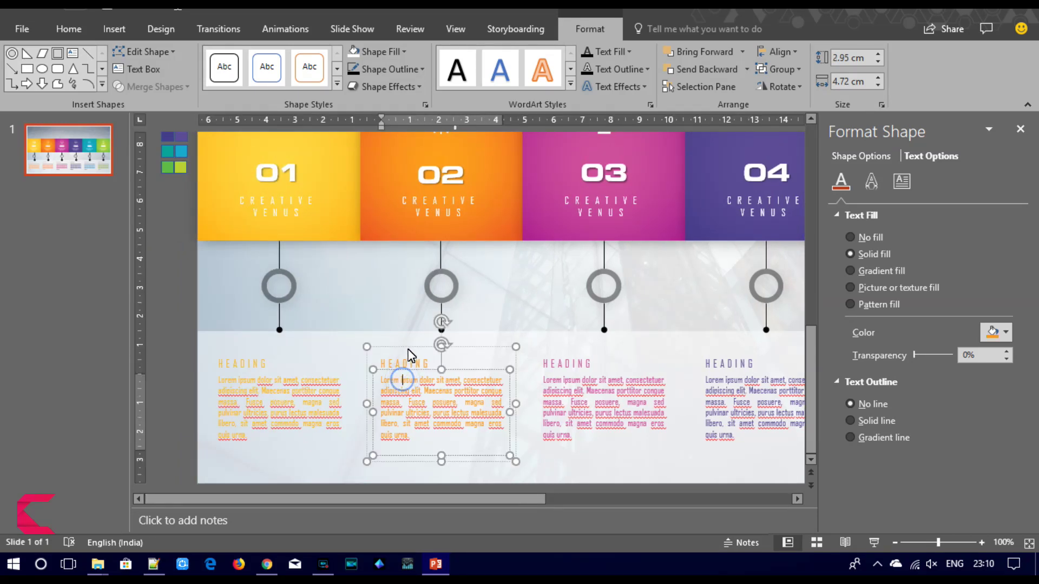
click(408, 346)
click(995, 333)
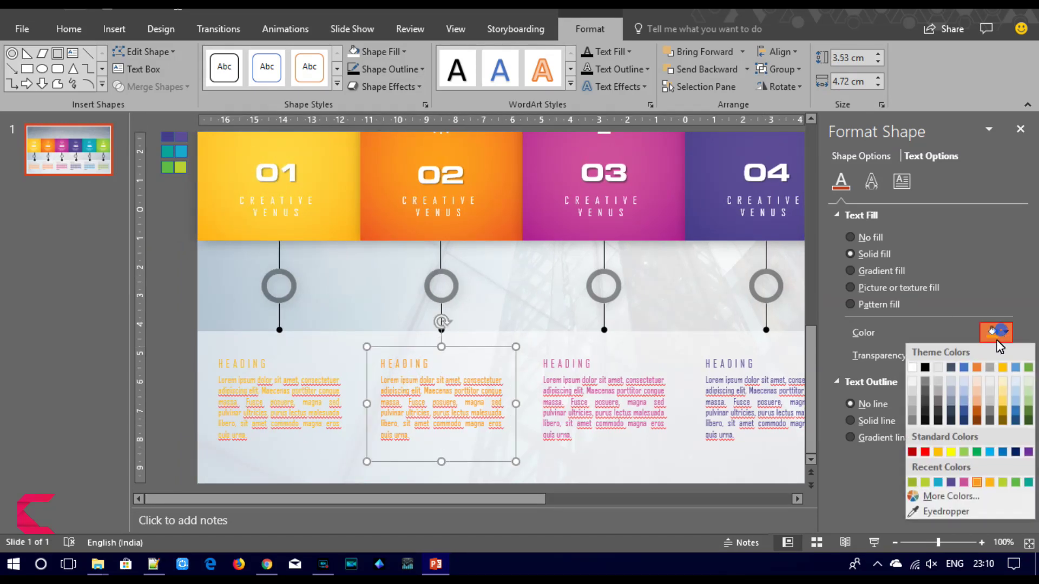
click(954, 508)
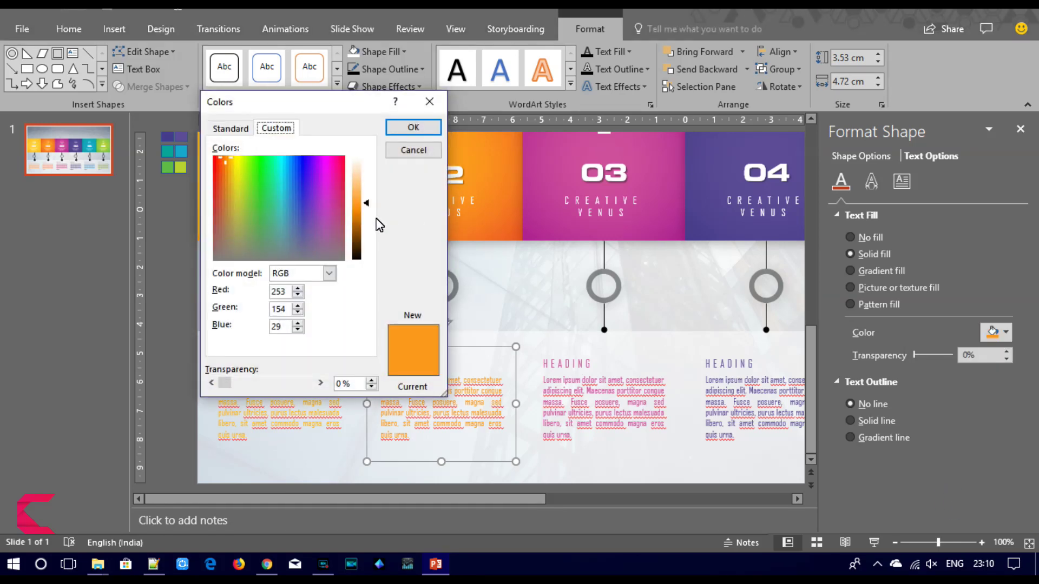
drag(369, 208, 370, 211)
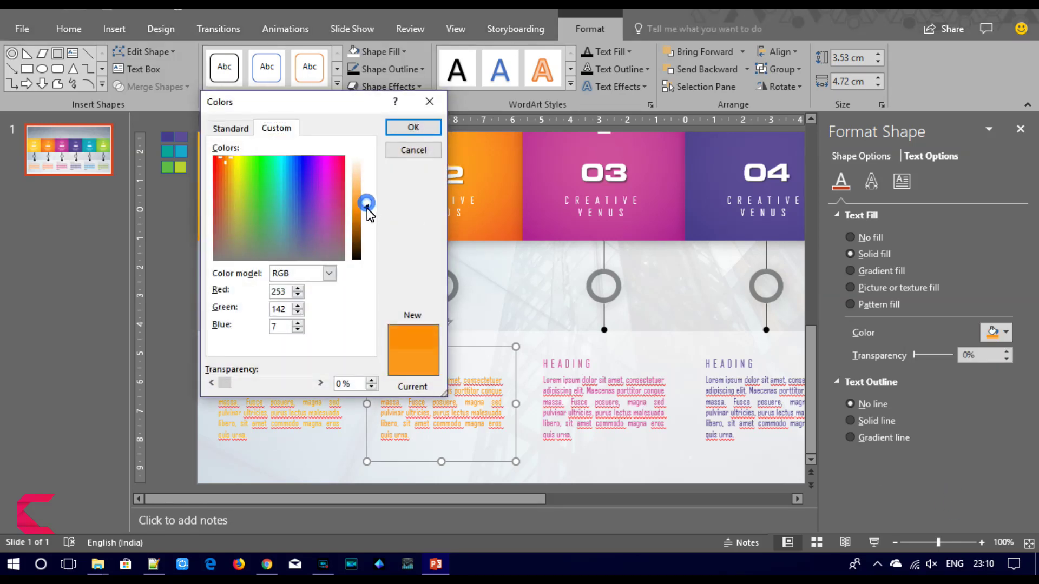
click(414, 129)
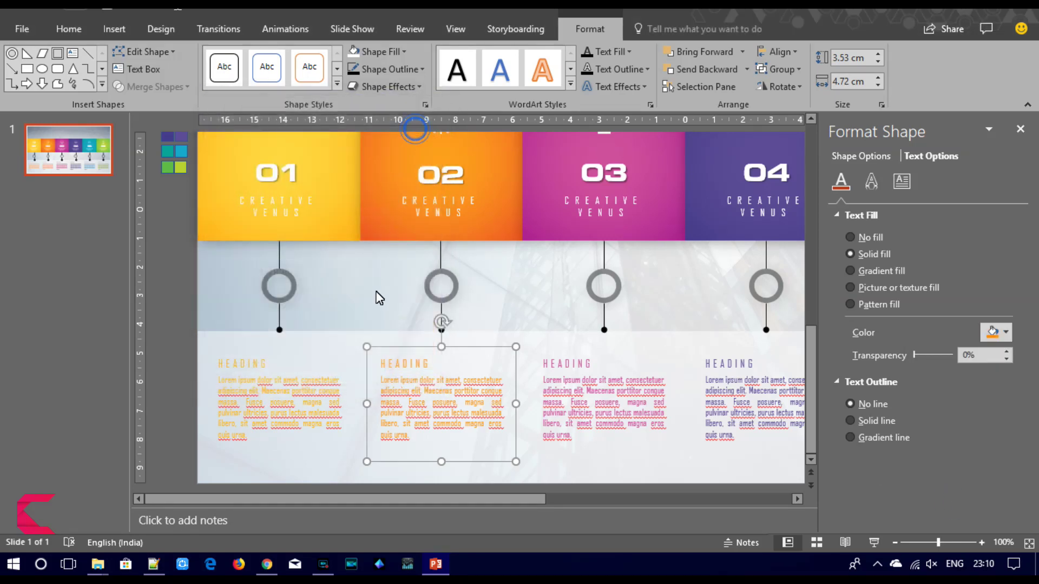
- Set the column 01 text colour to darker orange RGB 242, 167, 0
click(292, 370)
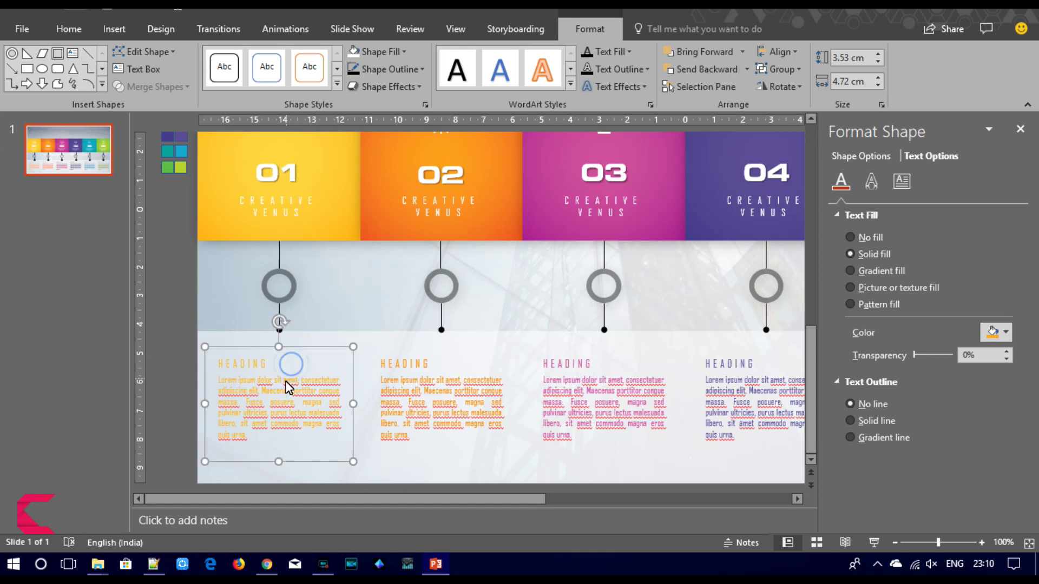
click(1006, 338)
click(942, 495)
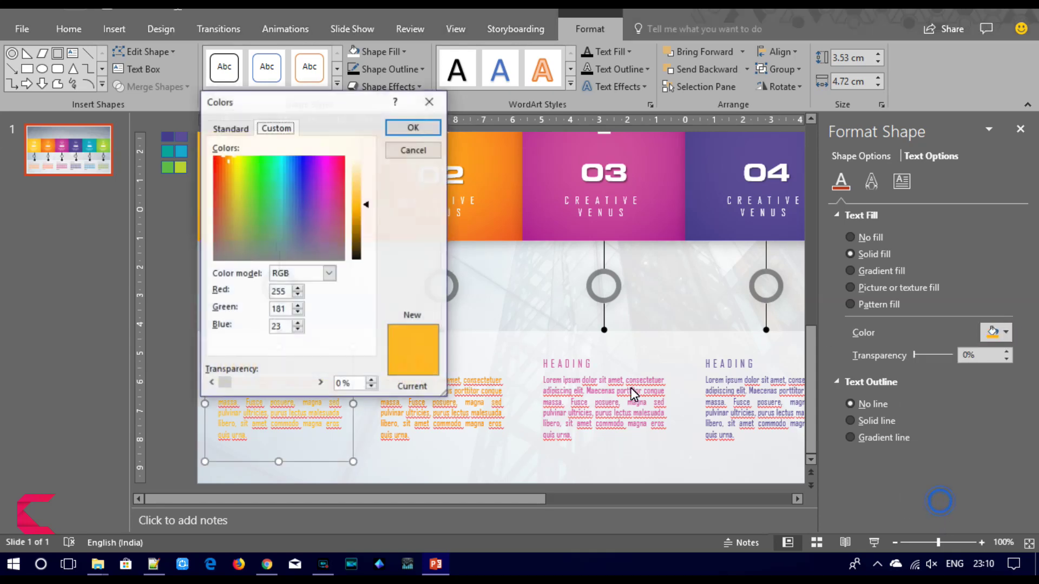
drag(366, 205, 365, 212)
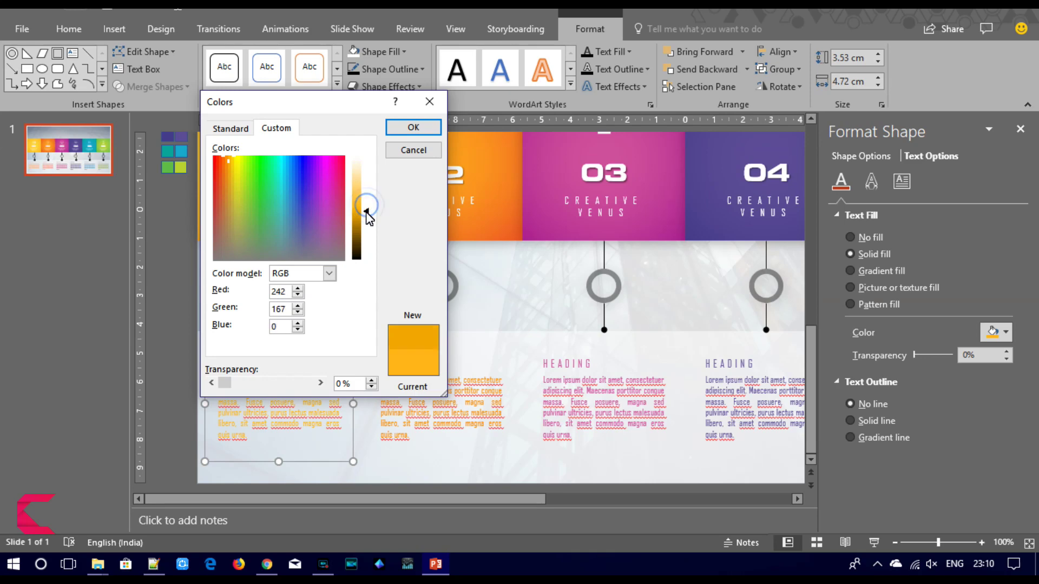
click(403, 128)
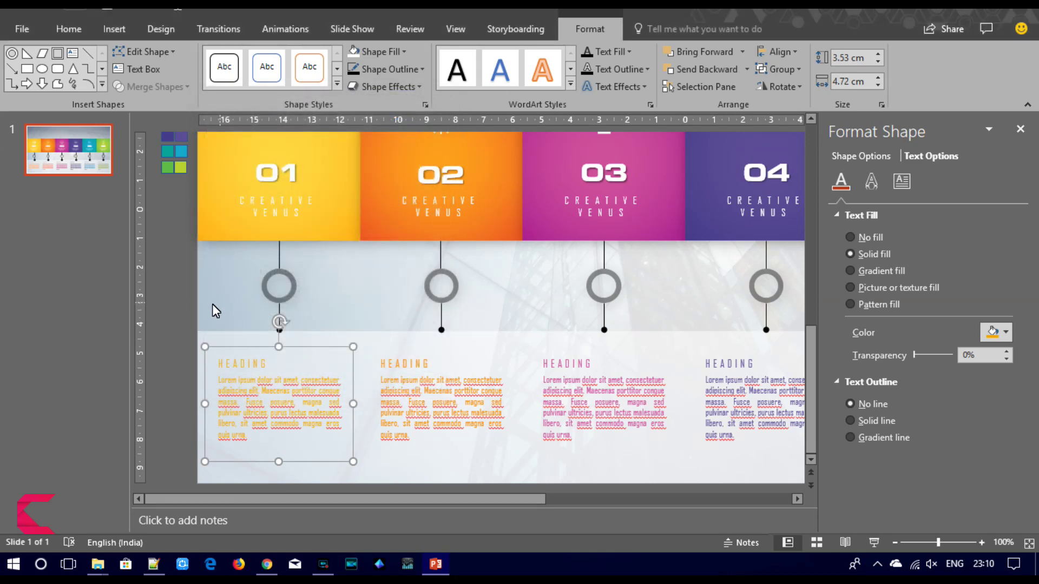
click(178, 317)
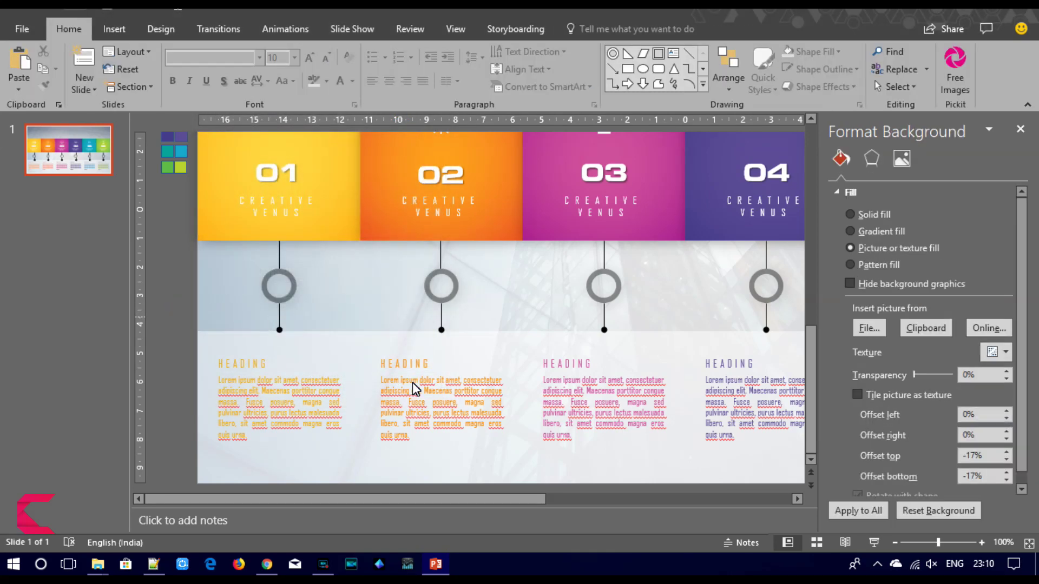
- Zoom out to 60% so all six numbered tiles are visible
click(895, 543)
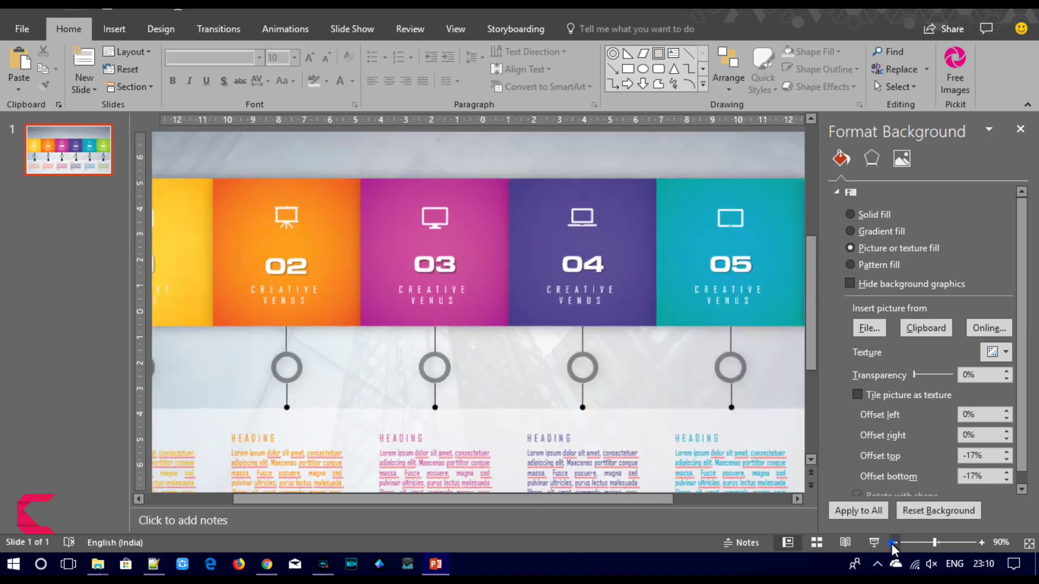
click(926, 543)
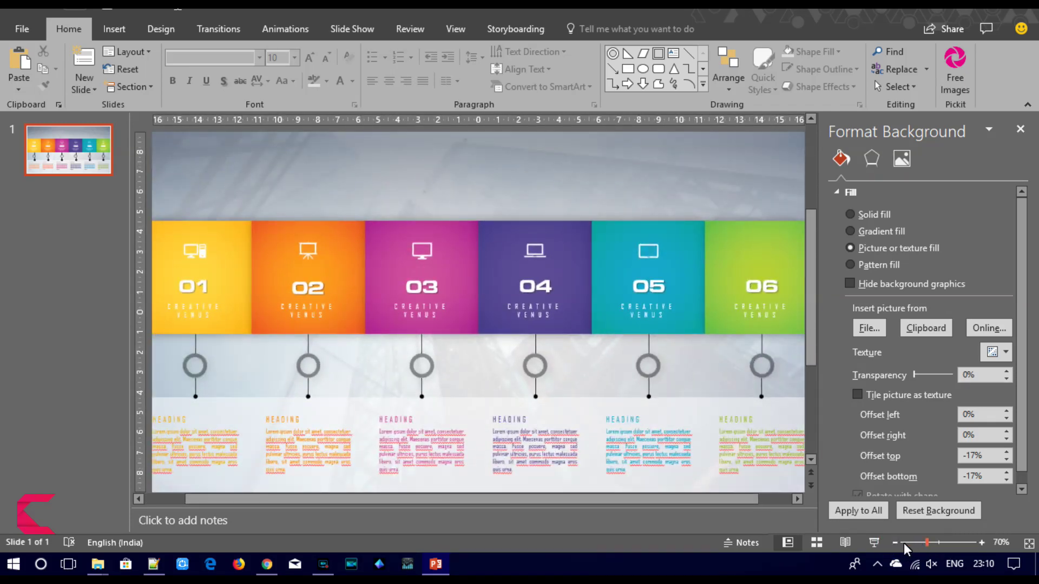
click(896, 543)
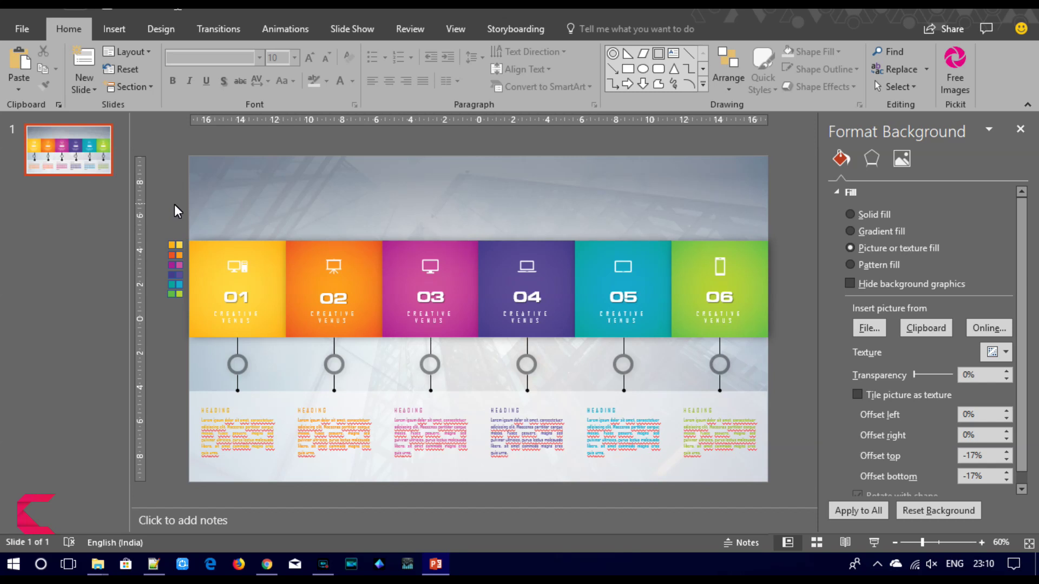
scroll(241, 374, up, 1)
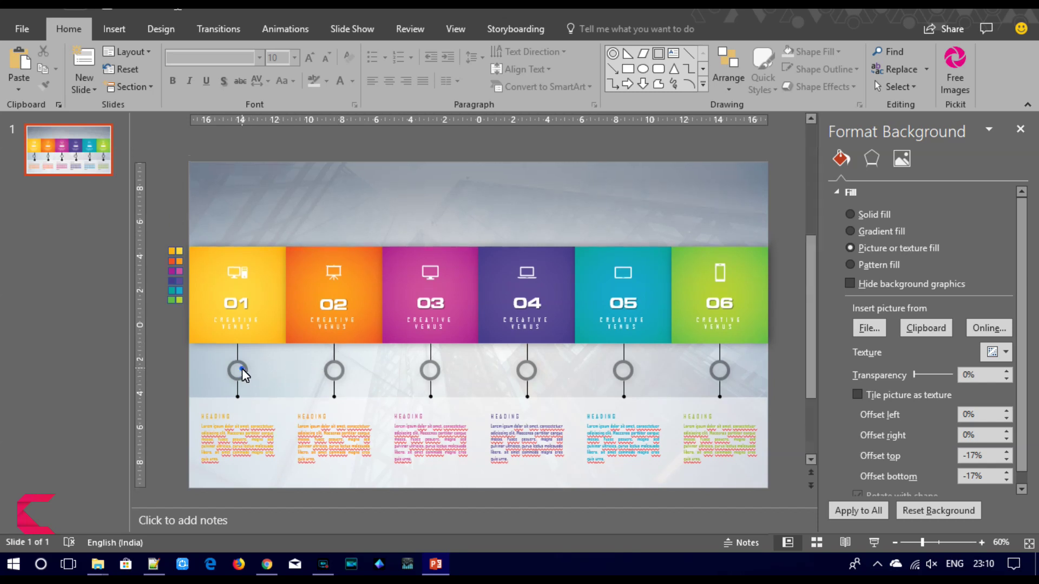
- Eyedropper-fill rings 01 and 02 with their tiles' yellow-orange and orange
scroll(242, 373, down, 1)
click(242, 375)
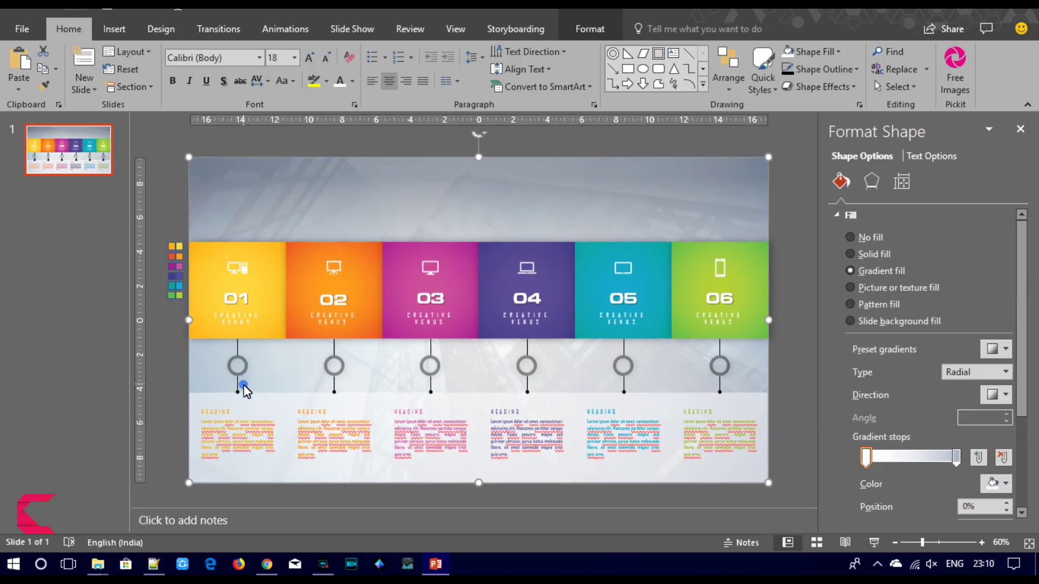
click(245, 379)
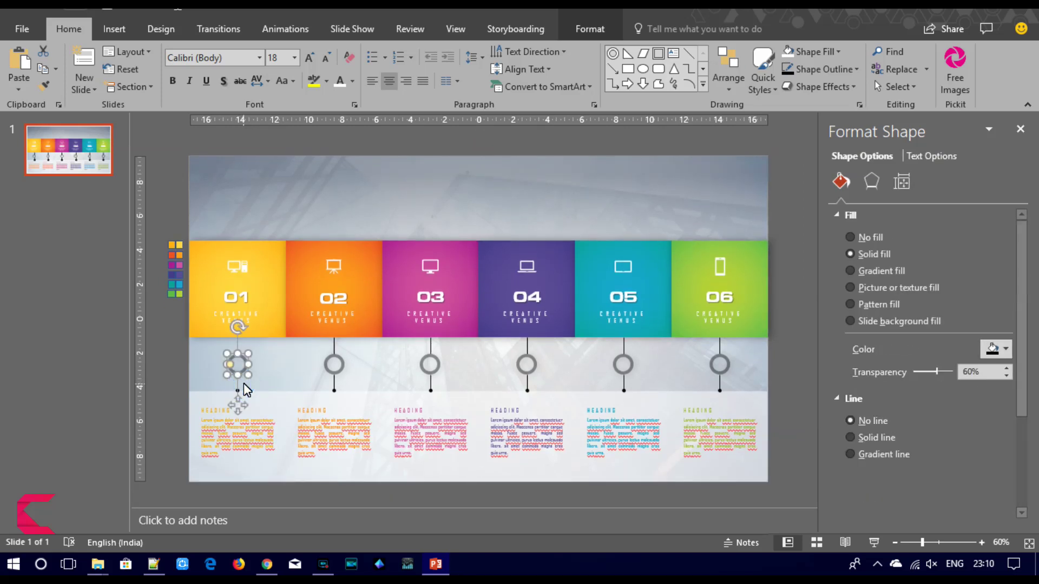
click(1011, 351)
click(954, 527)
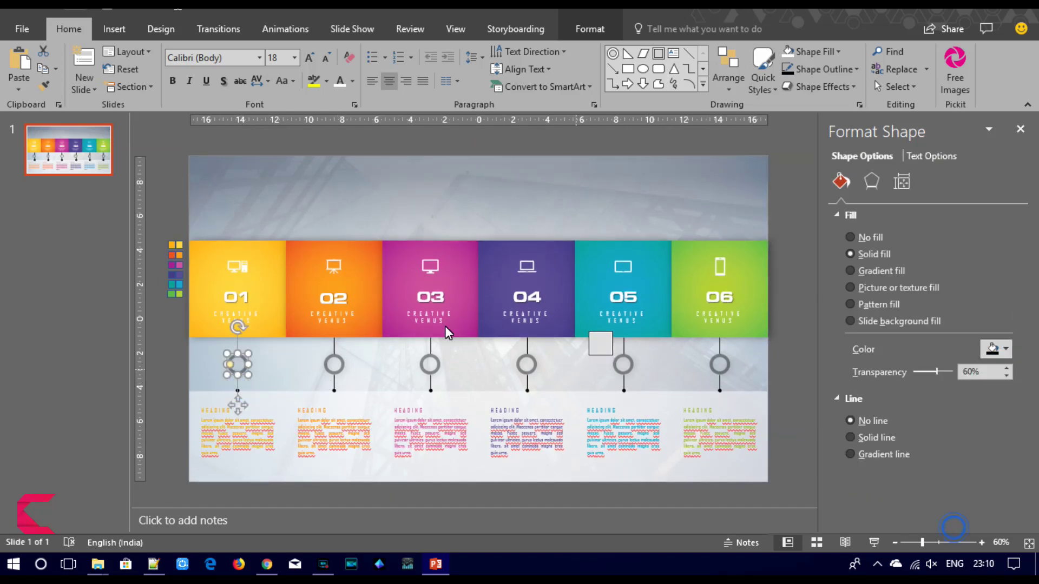
click(280, 328)
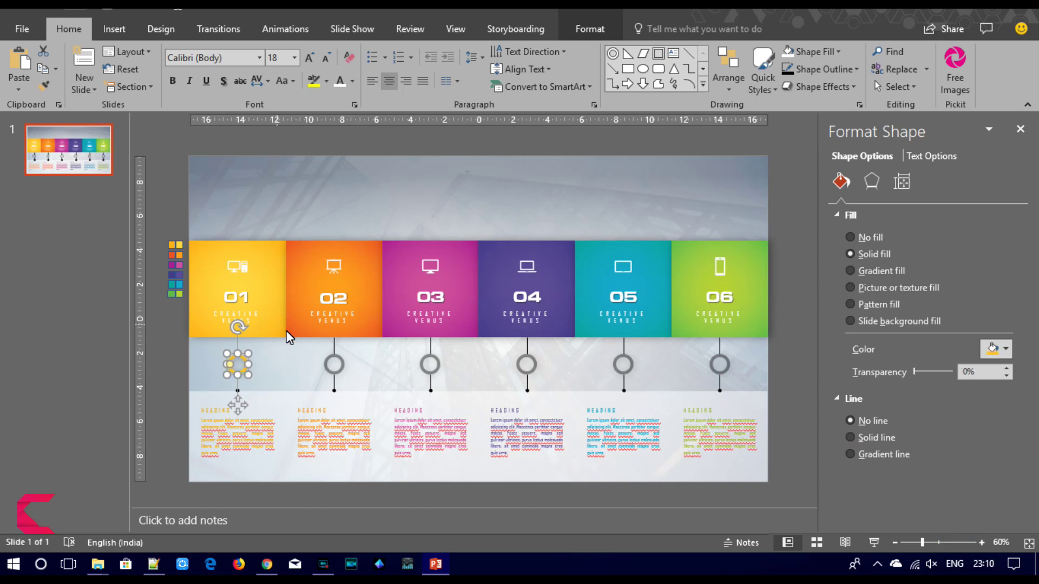
click(340, 378)
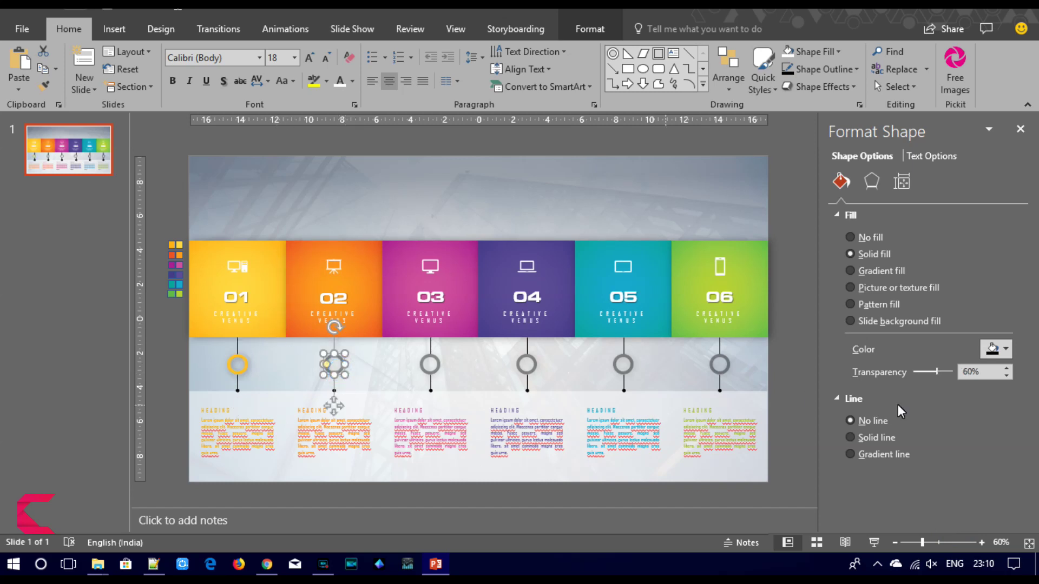
click(995, 349)
click(968, 528)
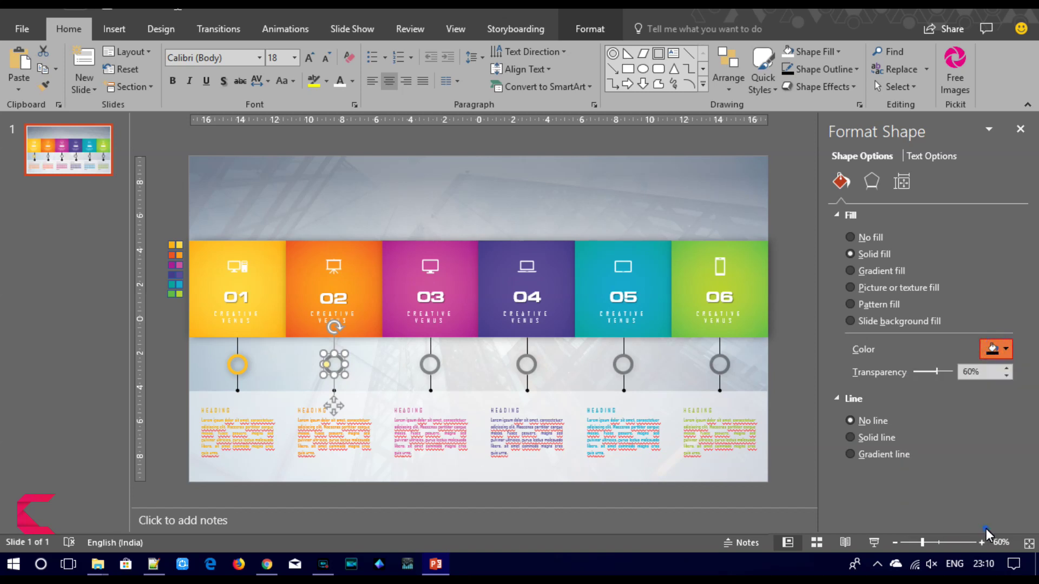
click(378, 329)
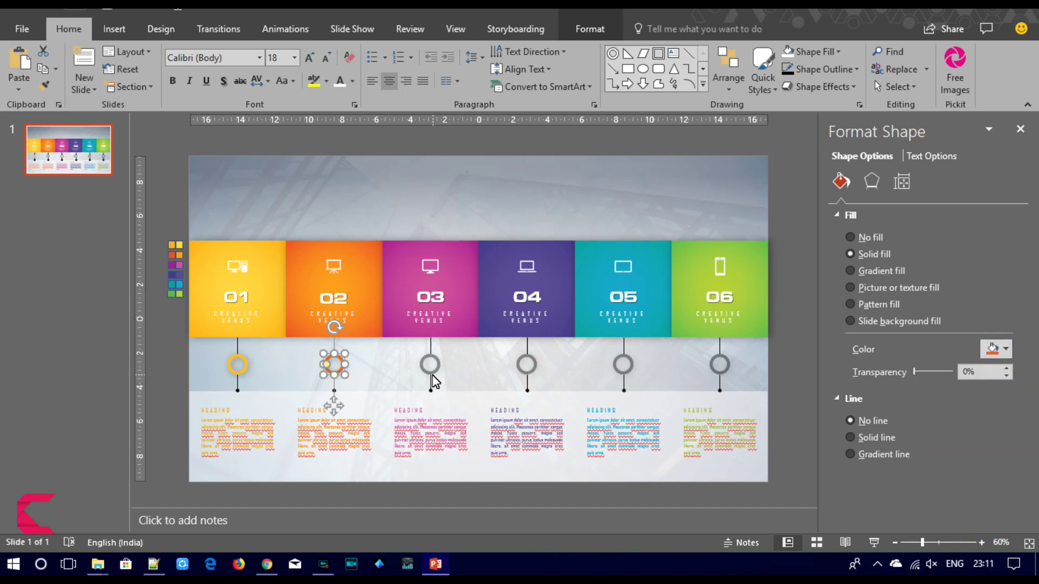
- Eyedropper-fill rings 03 and 04 with their tiles' magenta and purple
click(431, 373)
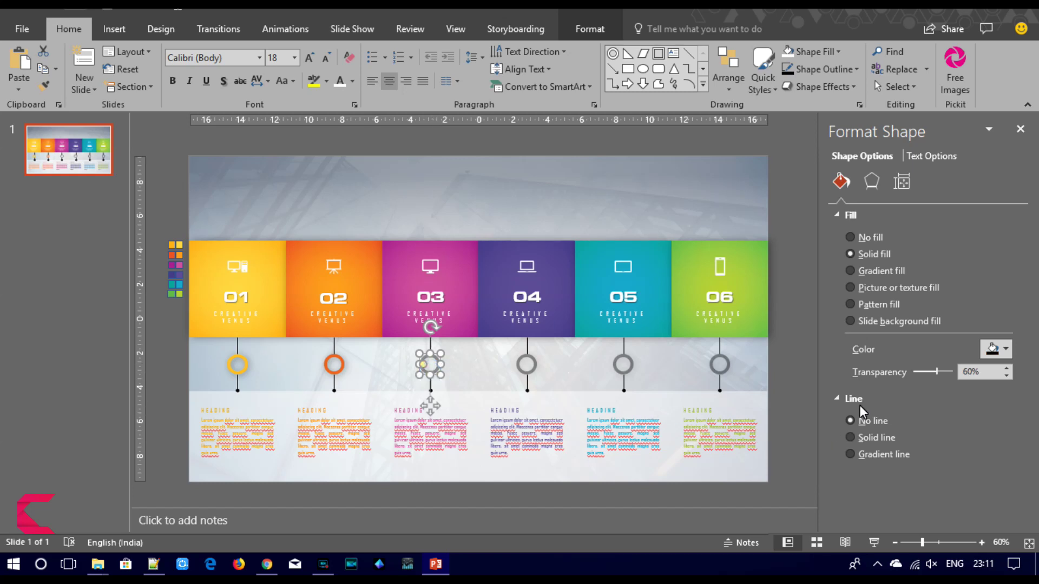
click(995, 349)
click(930, 528)
click(465, 336)
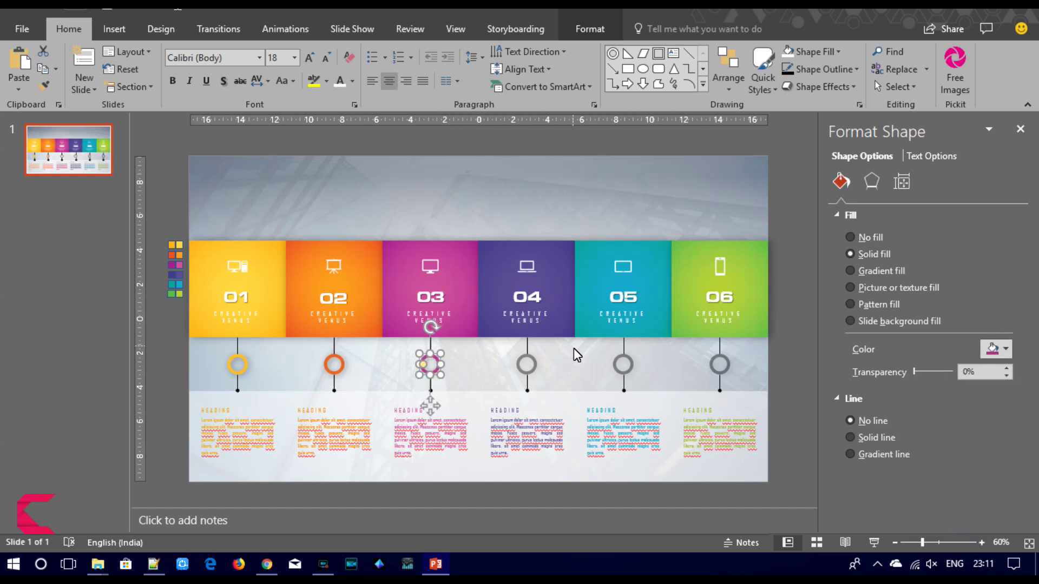
click(536, 370)
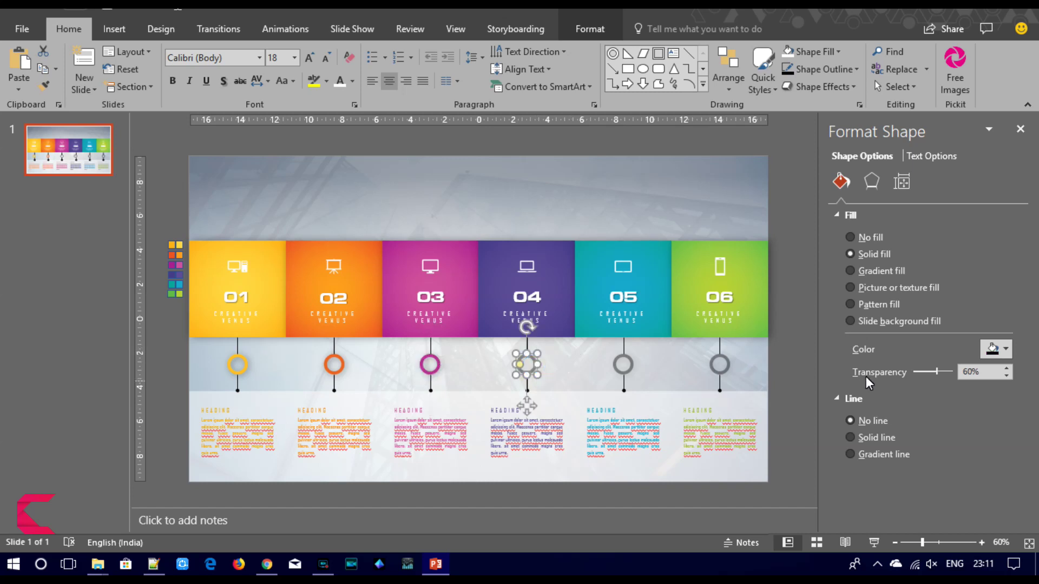
click(1005, 349)
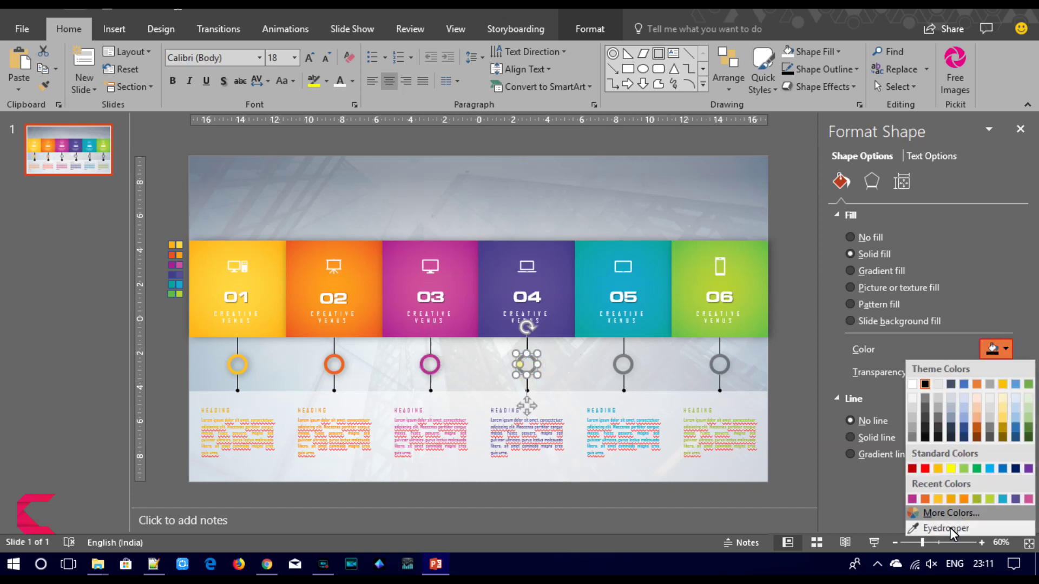
click(928, 528)
click(556, 325)
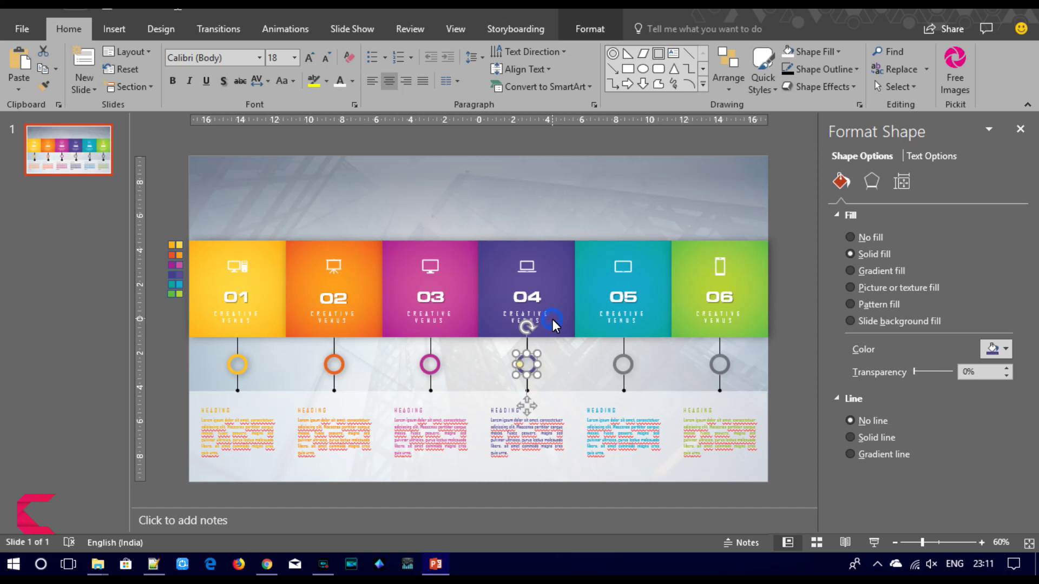
- Eyedropper-fill rings 05 and 06 with their tiles' teal and green
click(630, 377)
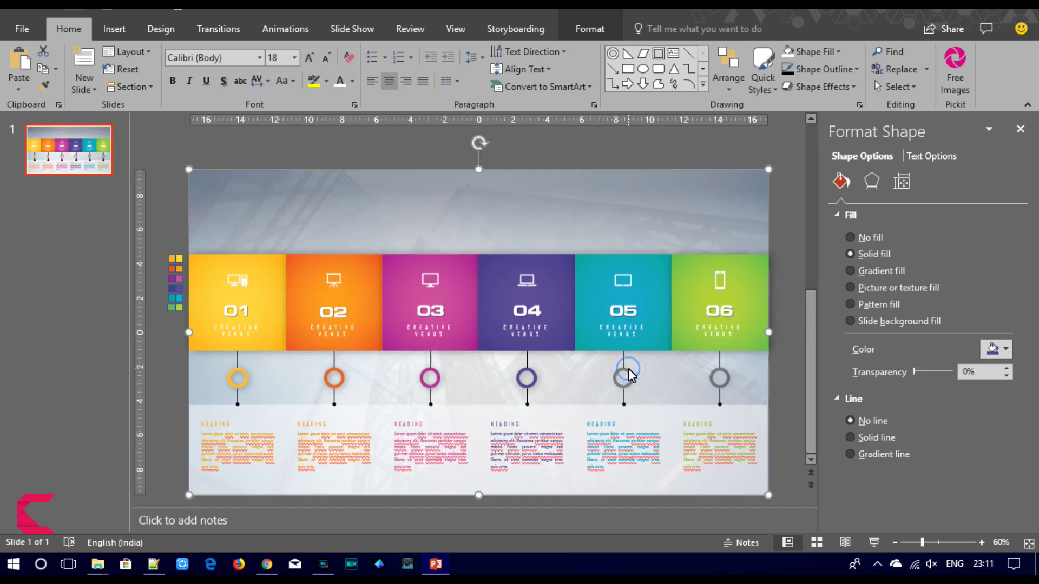
click(624, 380)
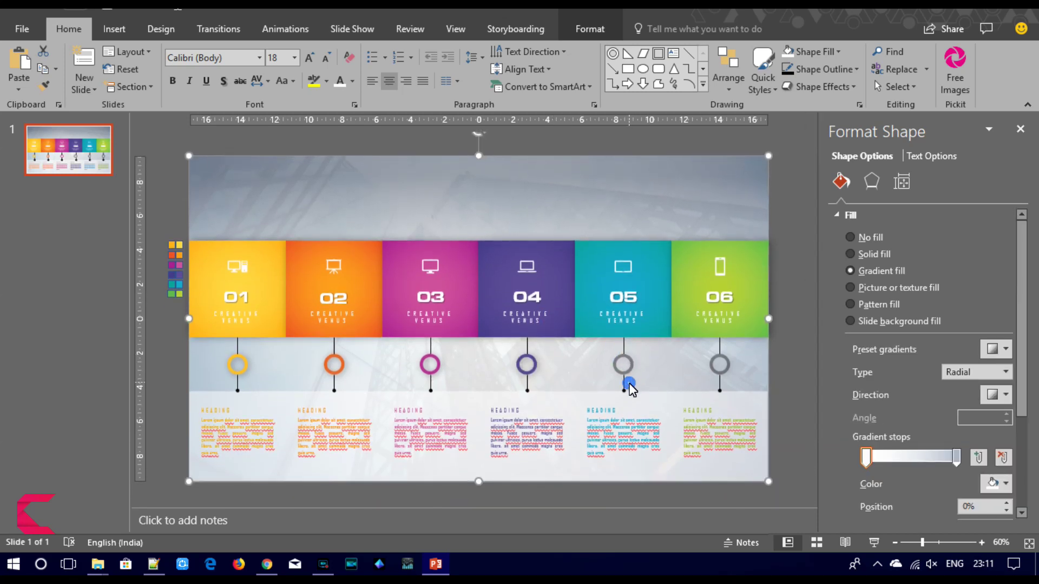
click(1005, 349)
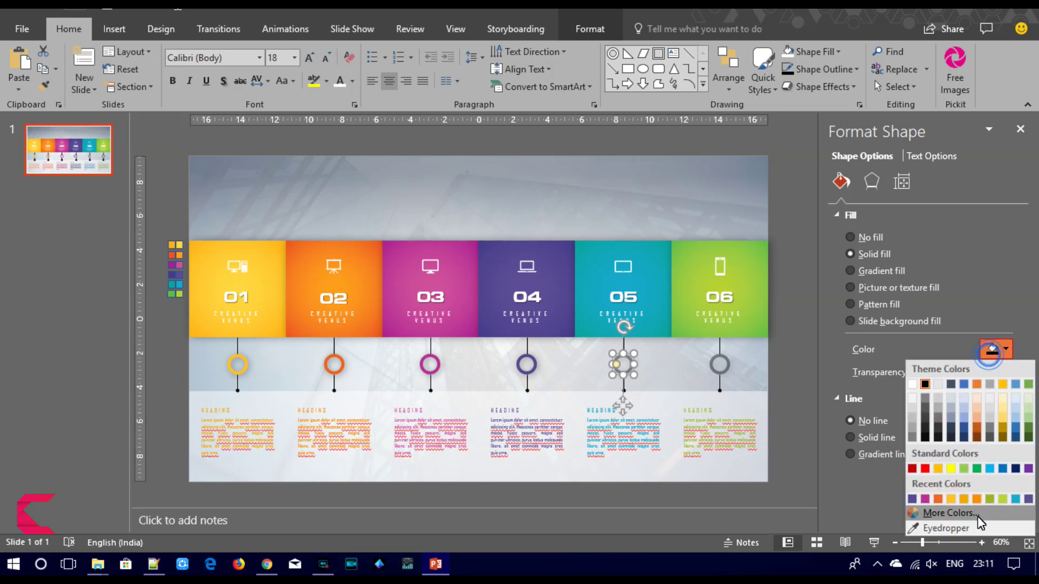
click(971, 526)
click(649, 301)
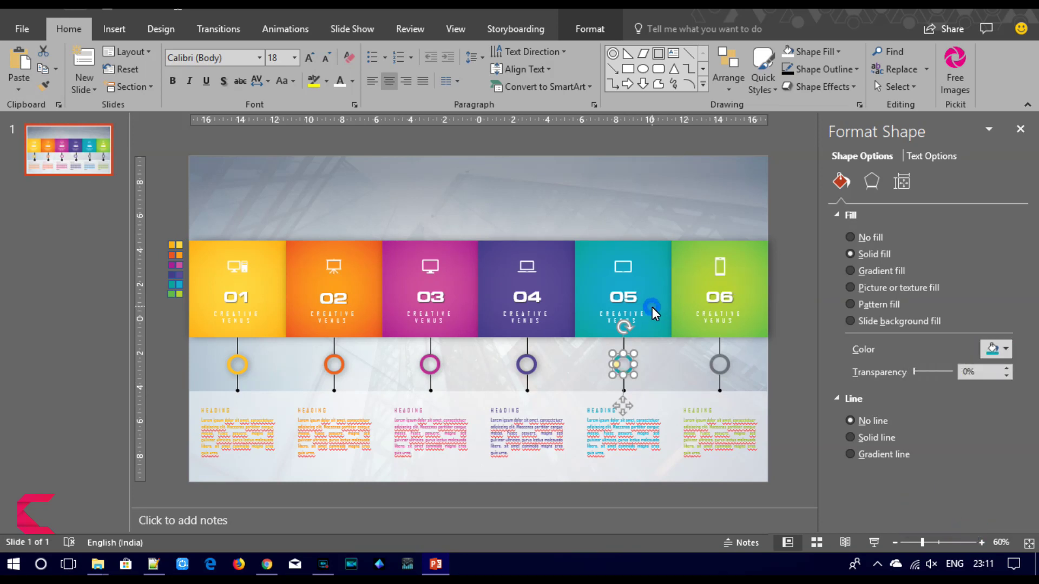
click(725, 372)
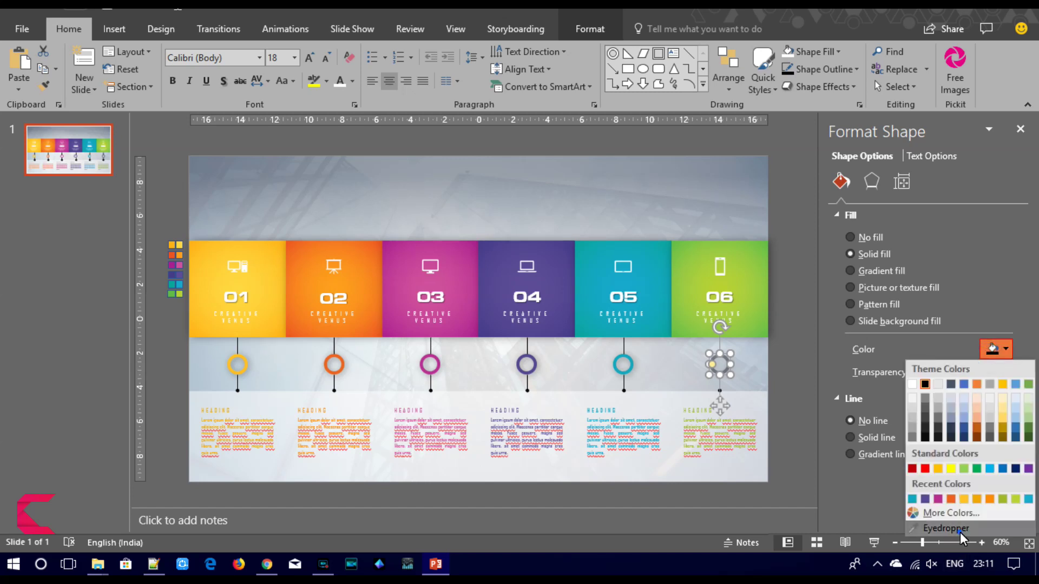
click(946, 528)
click(761, 322)
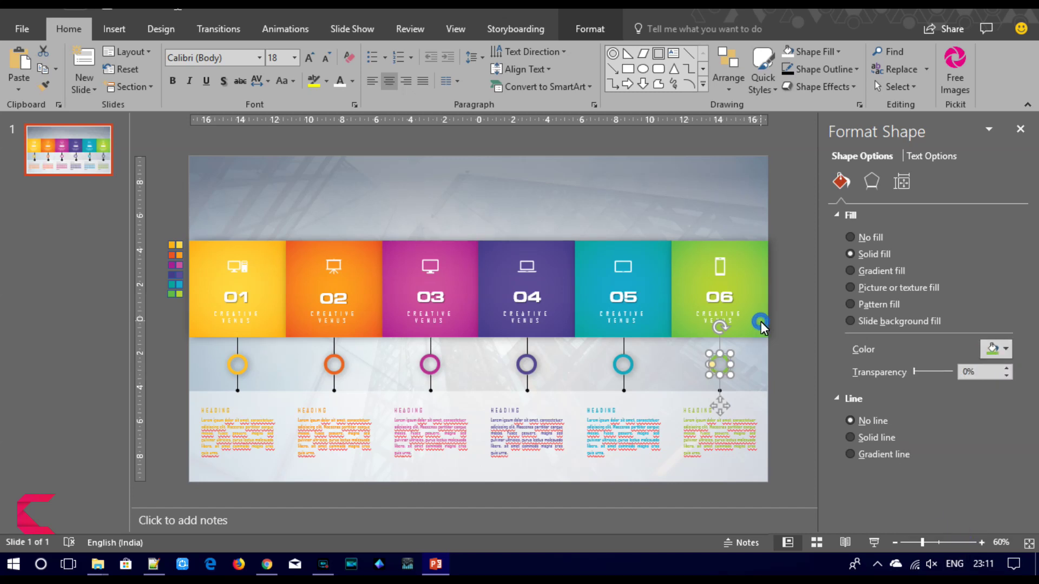
click(793, 340)
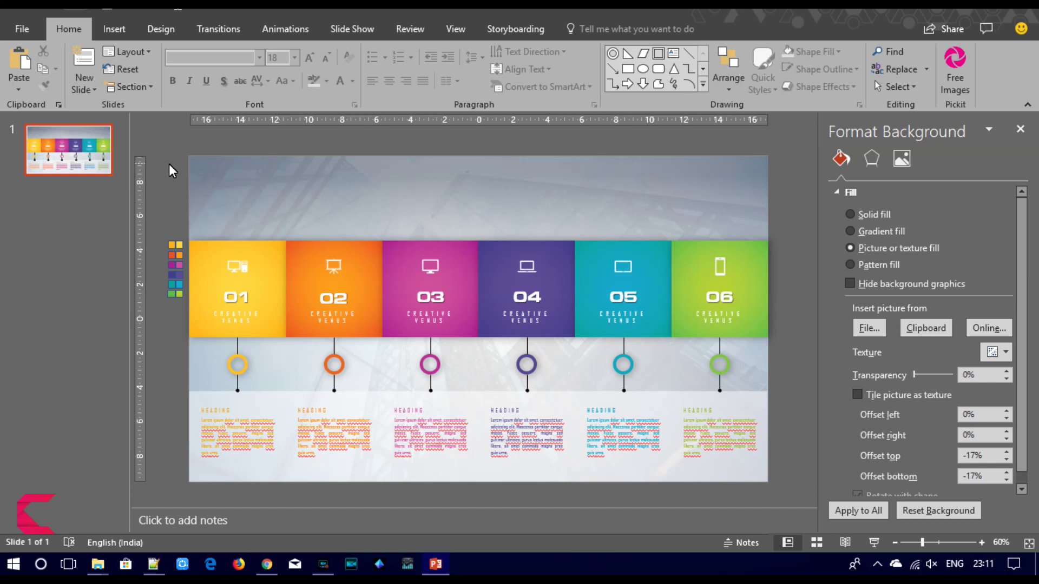
click(116, 31)
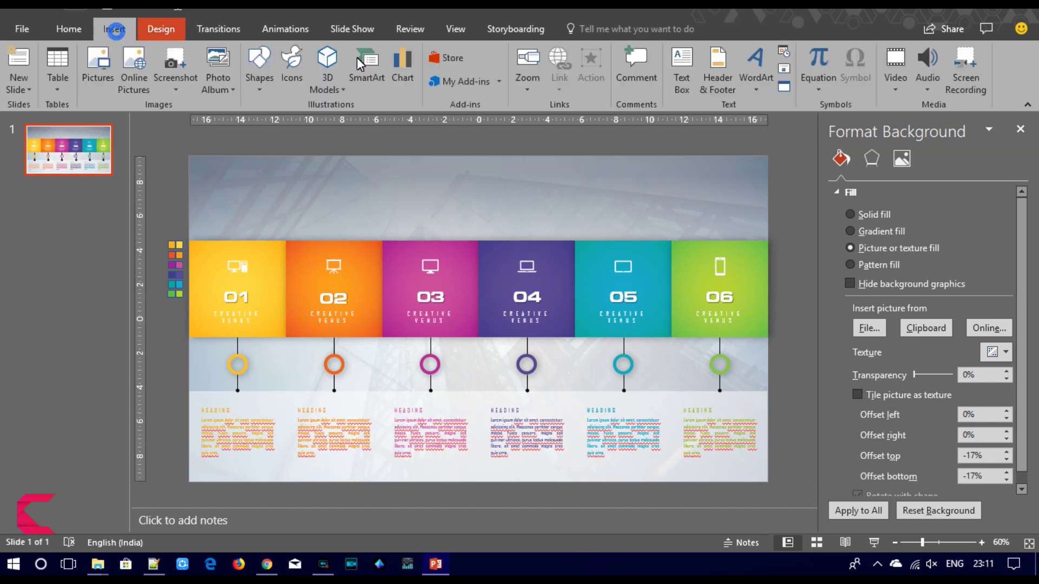
- Draw a text box across the top and add 'graphics' to the title
click(693, 60)
drag(338, 166, 678, 213)
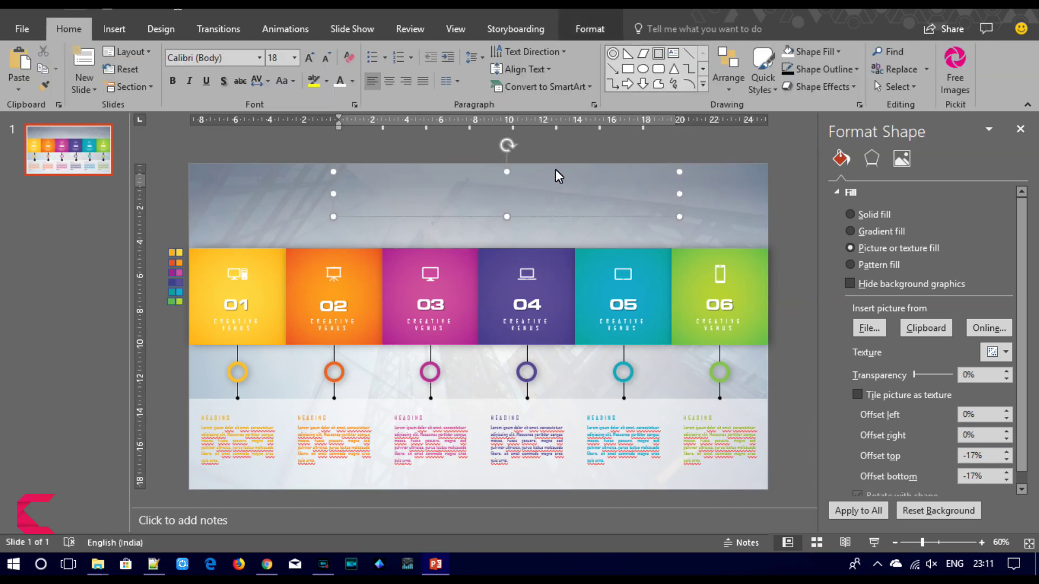
click(541, 170)
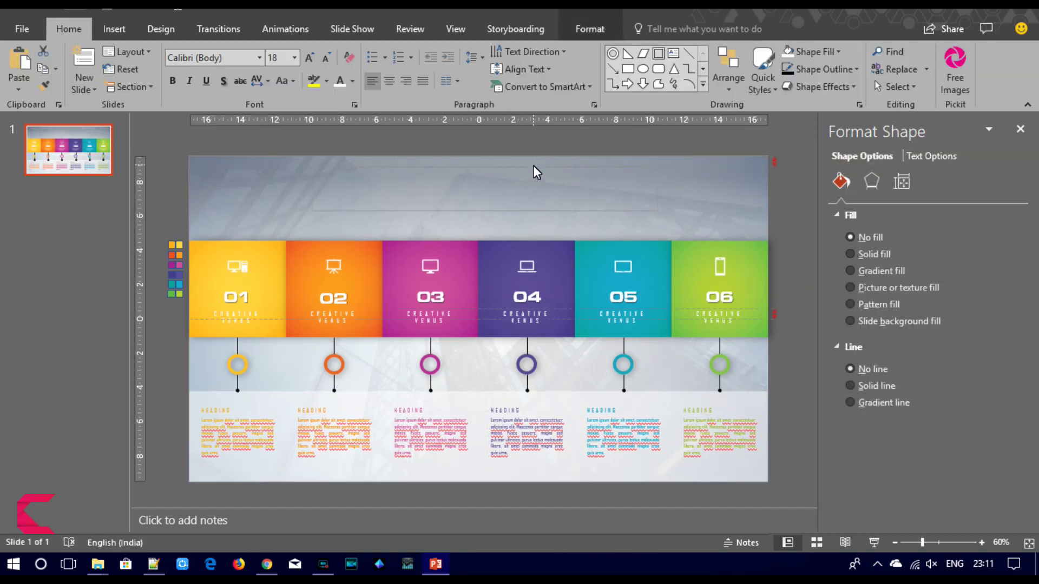
click(528, 164)
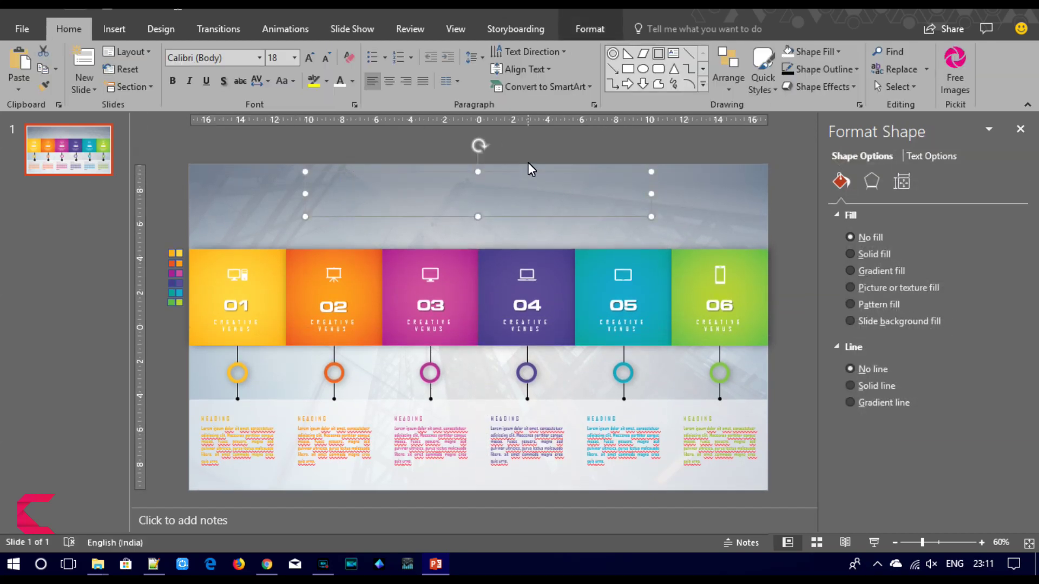
right_click(478, 171)
click(524, 256)
text(Business info)
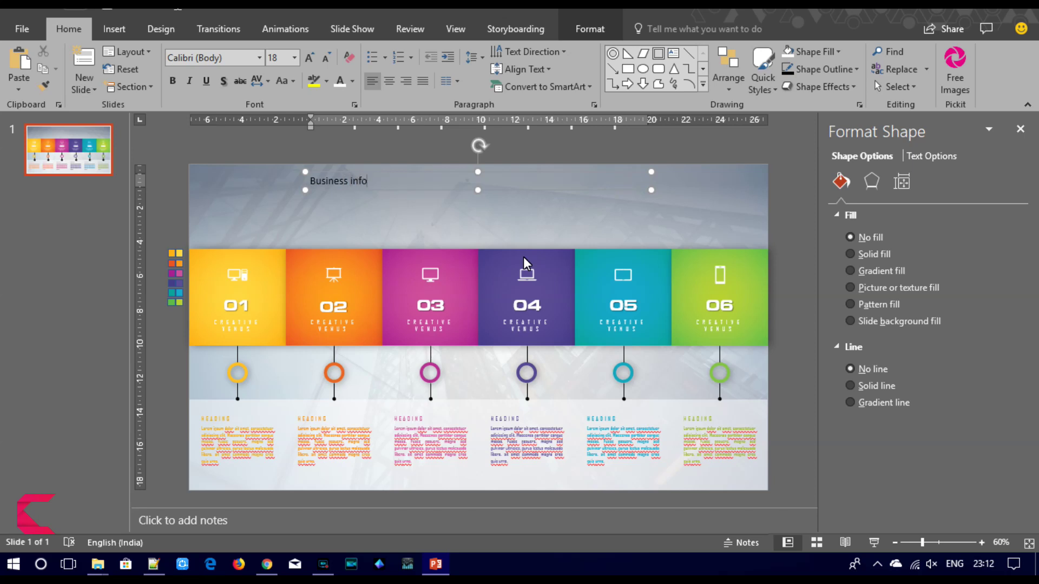
text(graphics)
- Set the whole title in Agency FB and change it to UPPERCASE
key(ctrl+a)
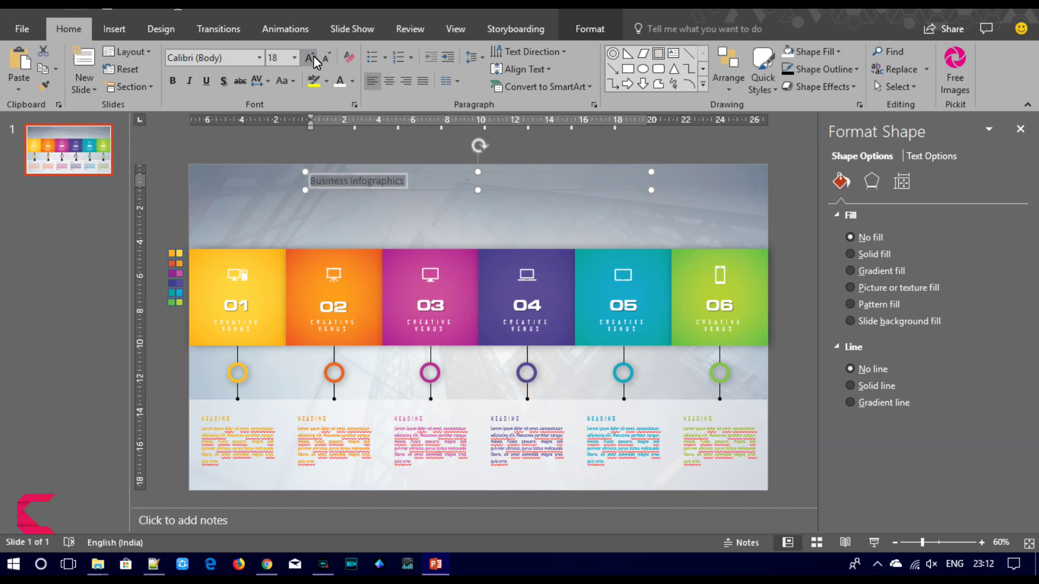
click(221, 58)
text(Agency FB)
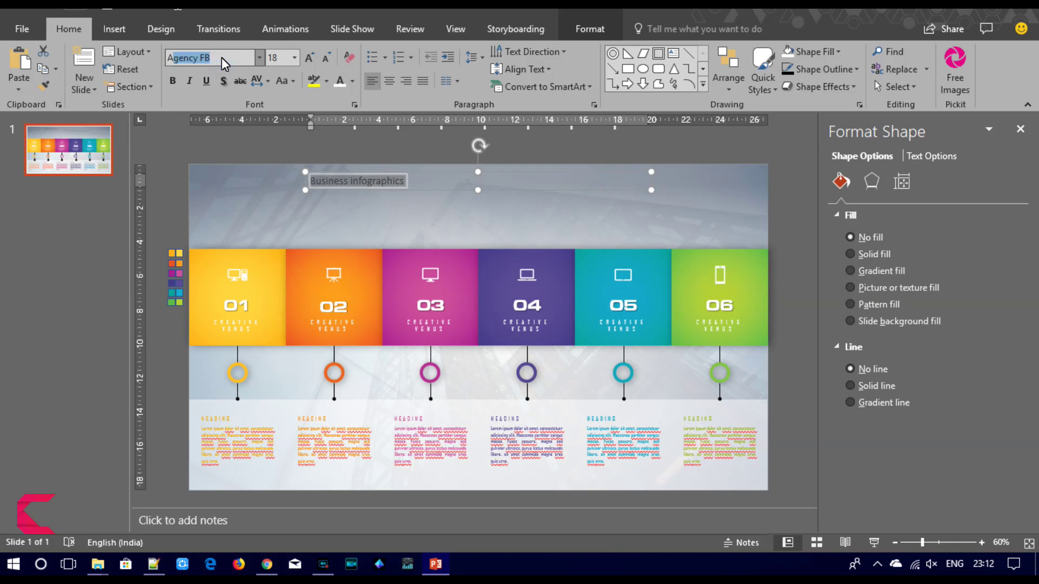
key(Return)
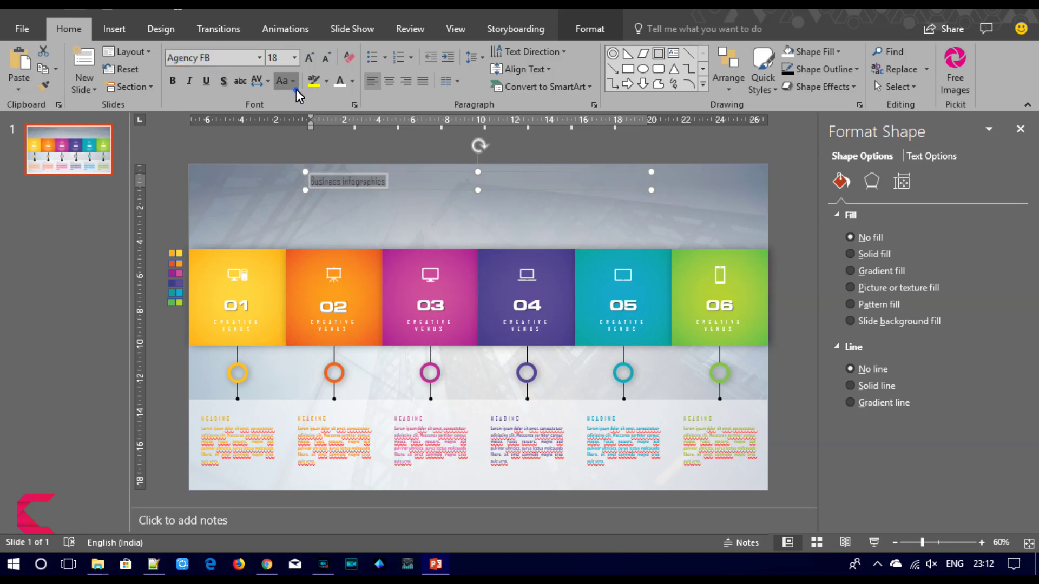
click(293, 82)
click(320, 138)
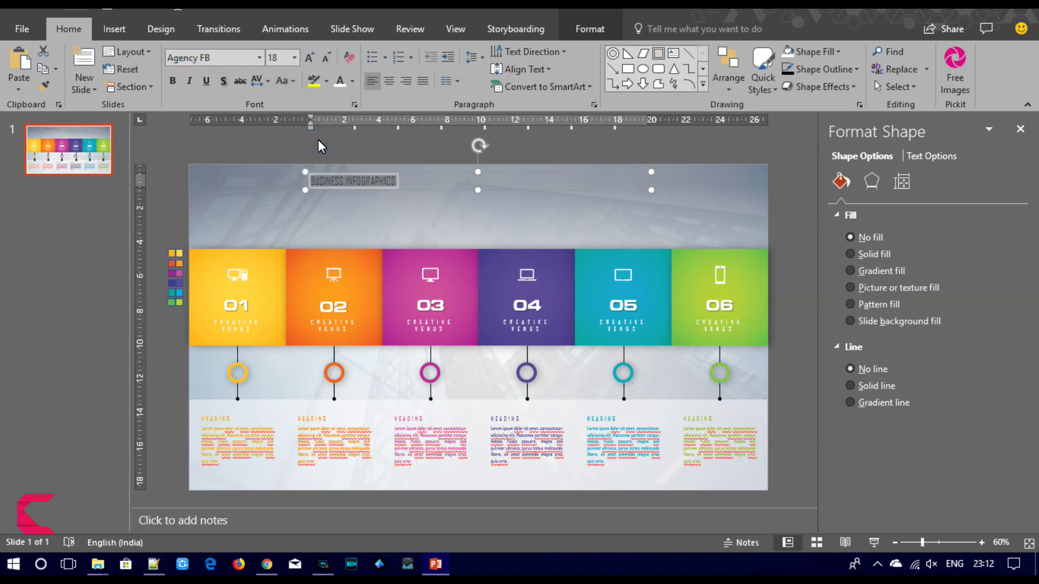
- Reapply uppercase to the title and set its character spacing to Loose
click(291, 85)
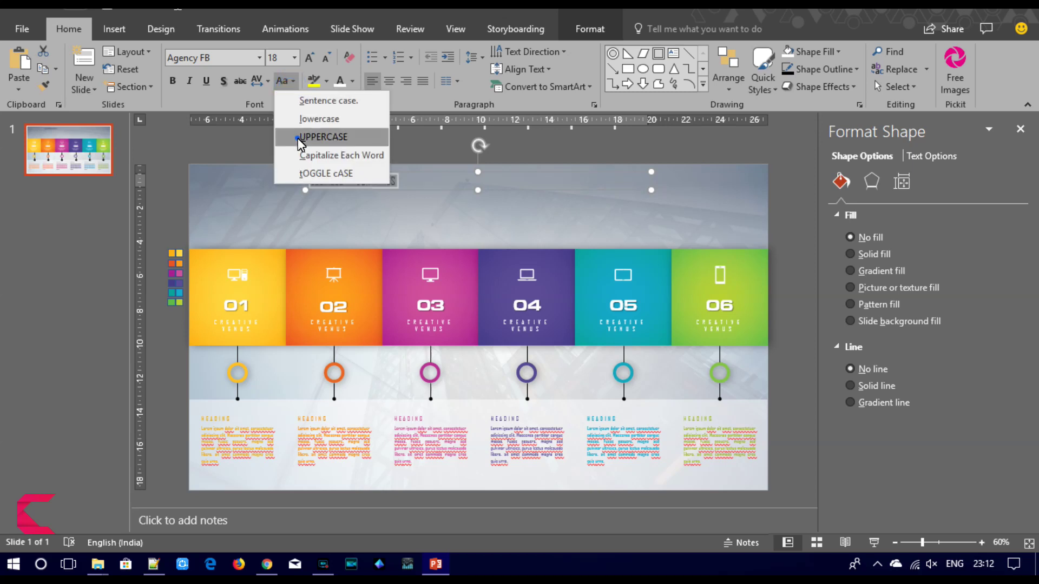
click(297, 138)
click(265, 81)
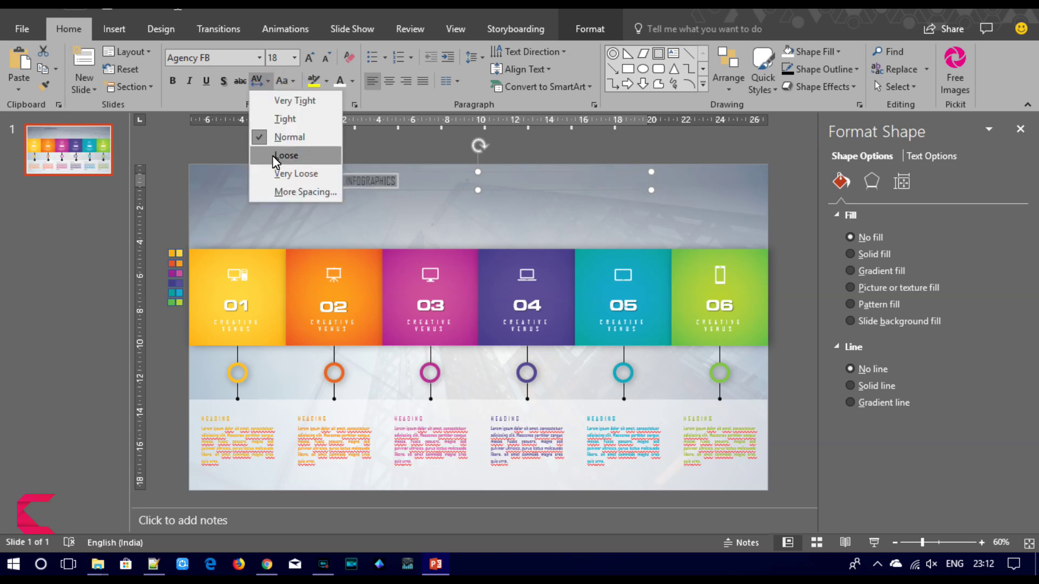
click(275, 156)
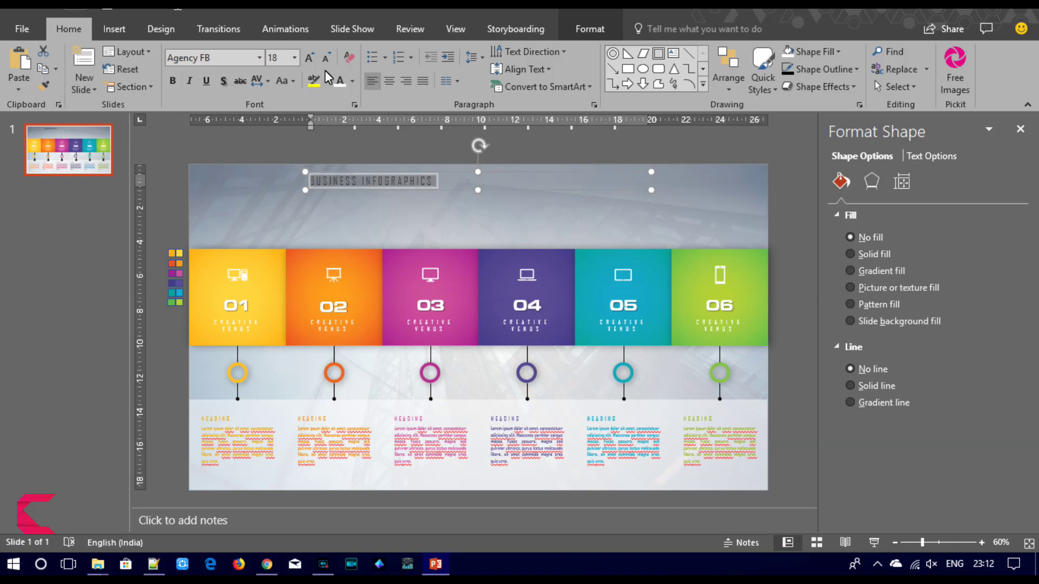
- Enlarge the title to 36 pt, centre it in its box and make it bold
click(310, 57)
click(310, 57)
click(311, 58)
click(310, 57)
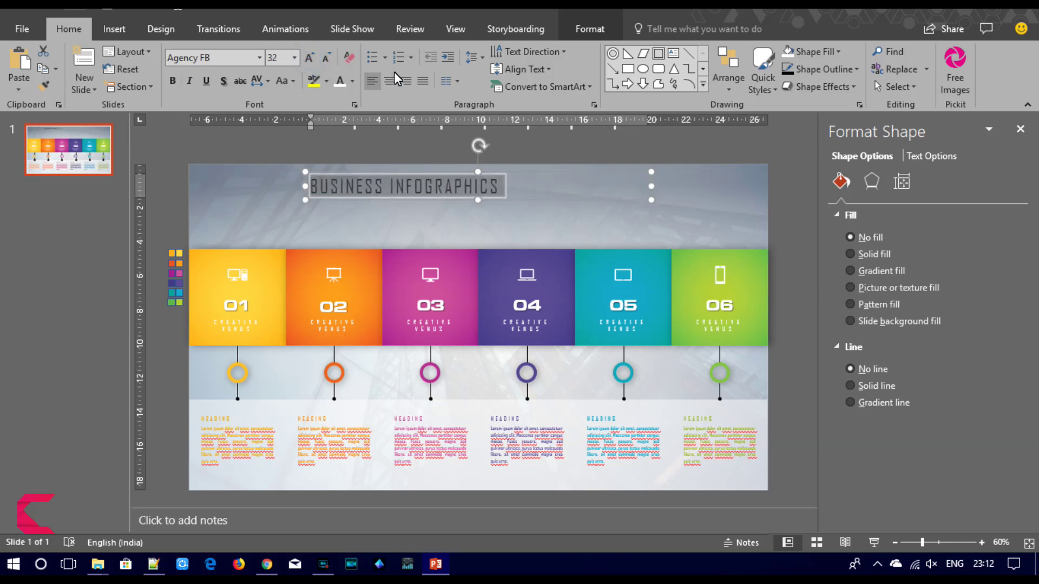
click(390, 81)
click(308, 58)
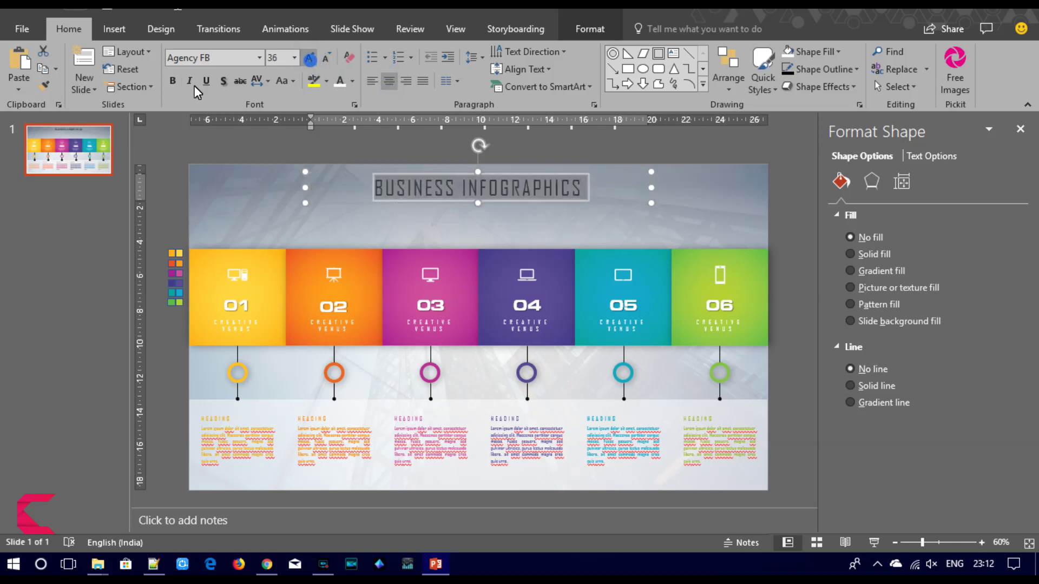
click(173, 81)
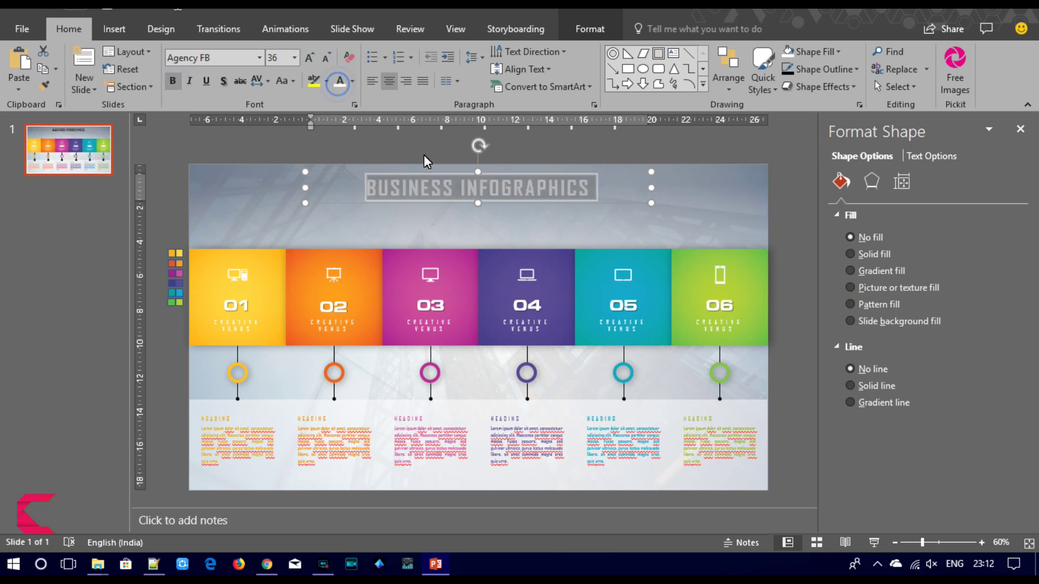
- Remove bold from the title, reduce it to 32 pt and paste a duplicate
key(Escape)
key(Escape)
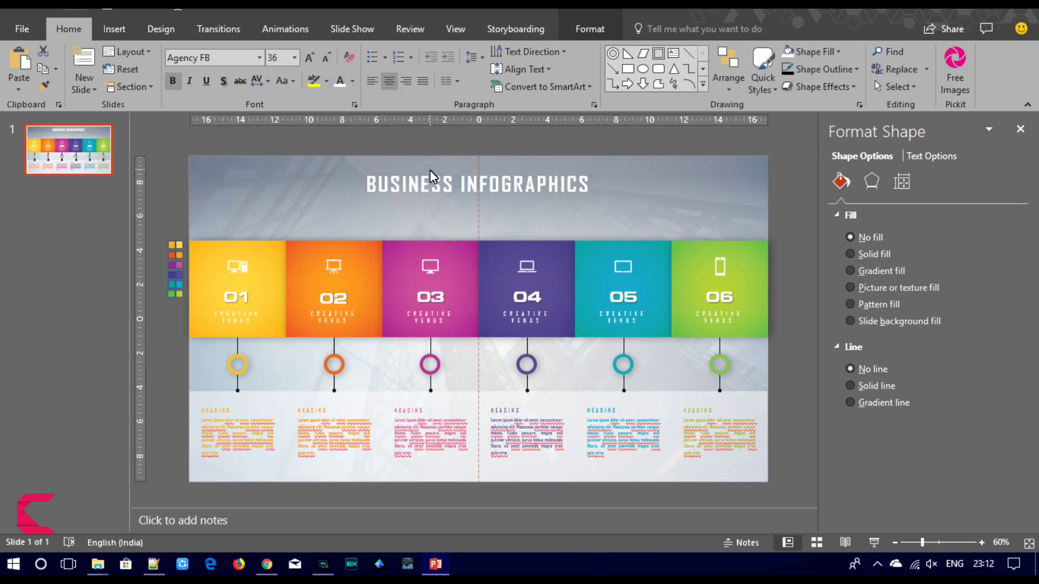
click(431, 167)
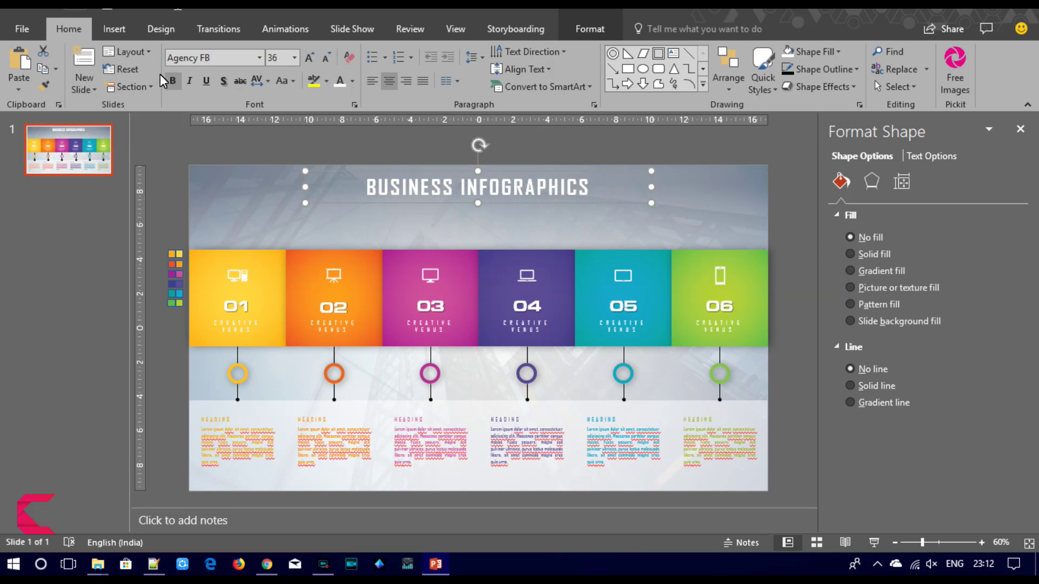
click(174, 82)
click(326, 58)
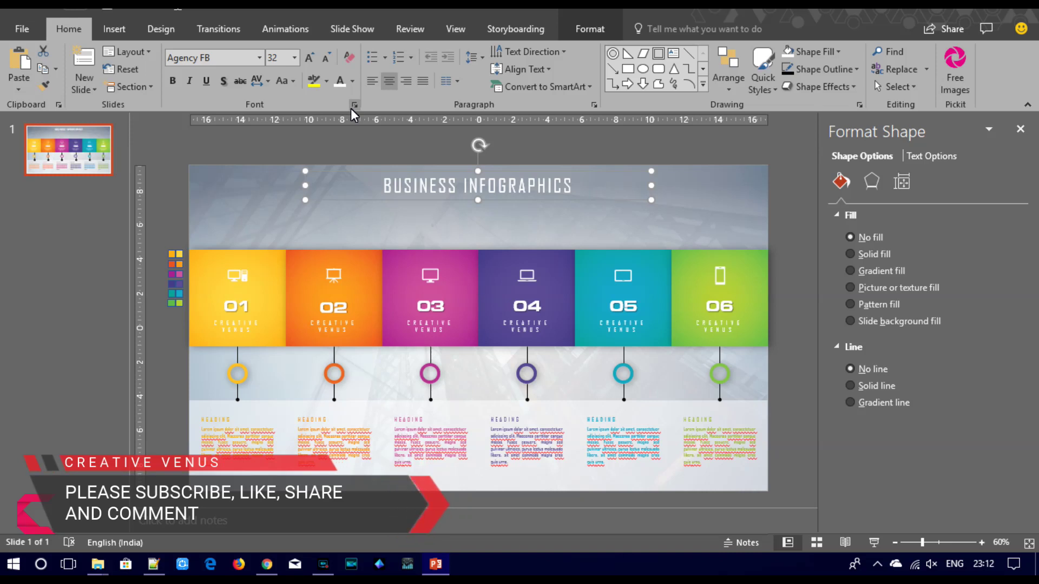
key(ctrl+v)
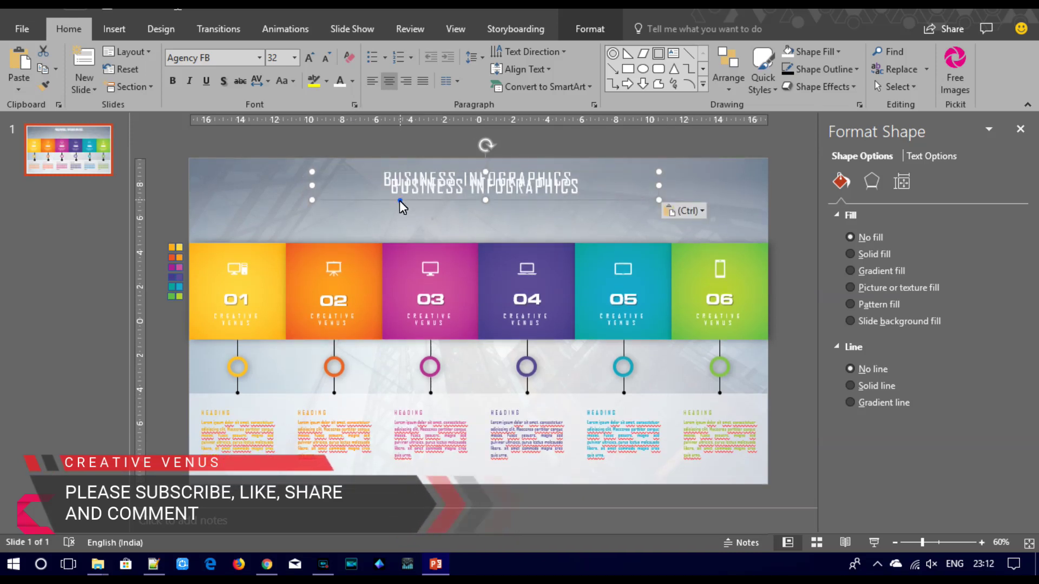
- Move the duplicate below the title and retype it as 'Creative venus business presentations'
drag(401, 196, 394, 214)
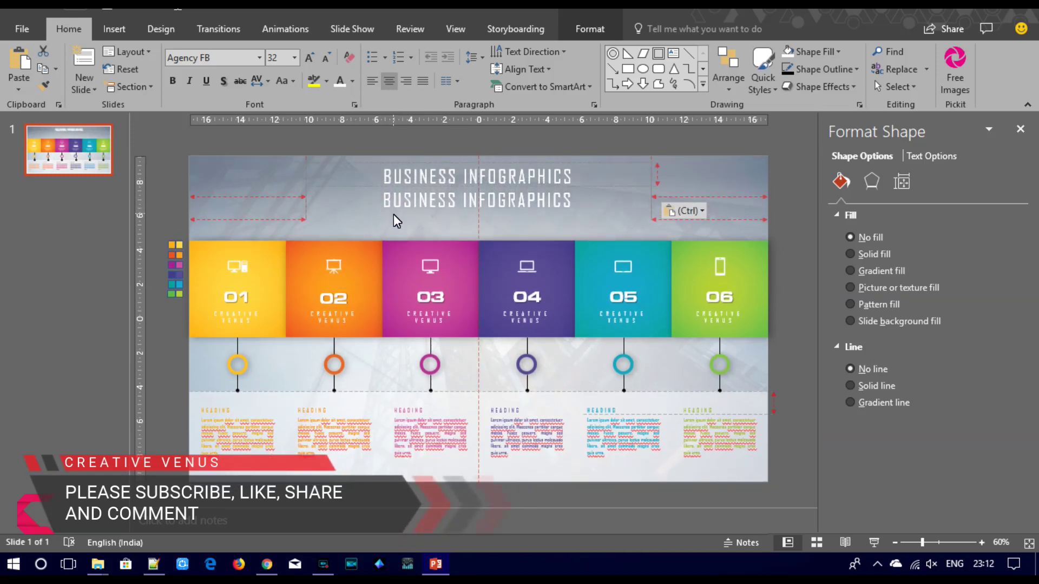
triple_click(427, 203)
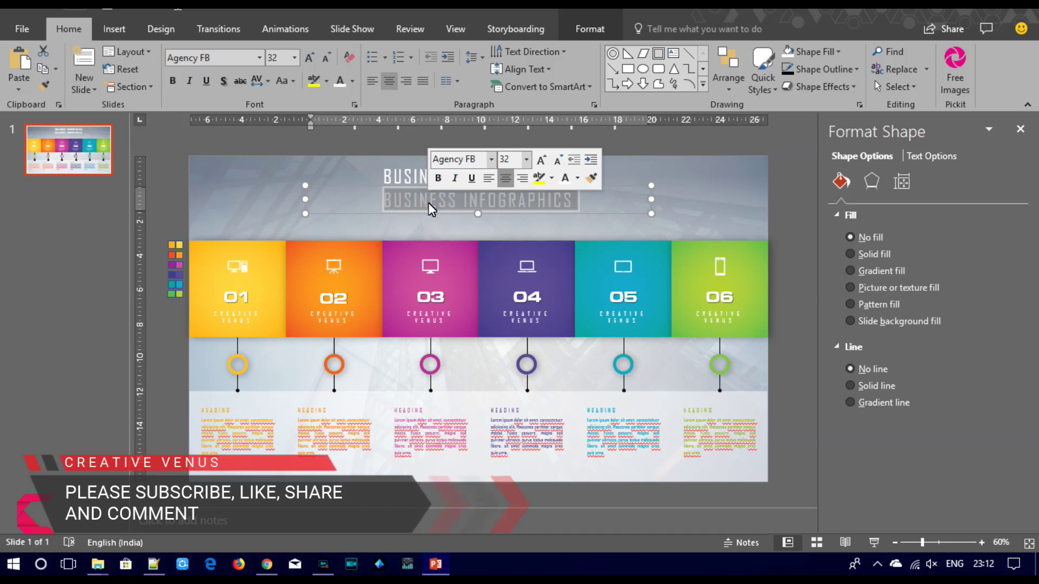
text(Creative venus business presentations)
- Make the subtitle uppercase, shrink it to 18 pt and nudge it slightly lower
triple_click(431, 209)
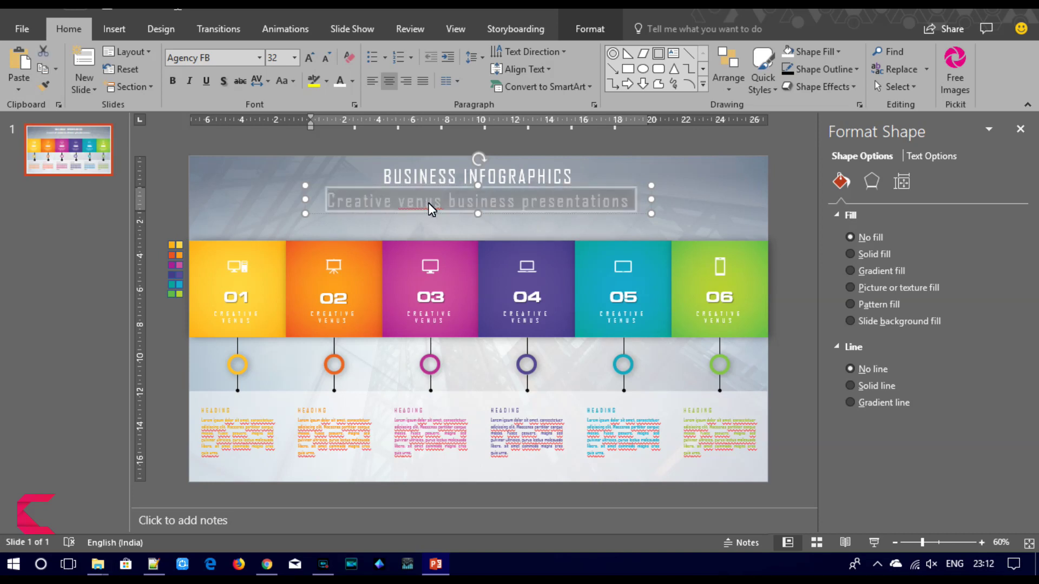
click(282, 82)
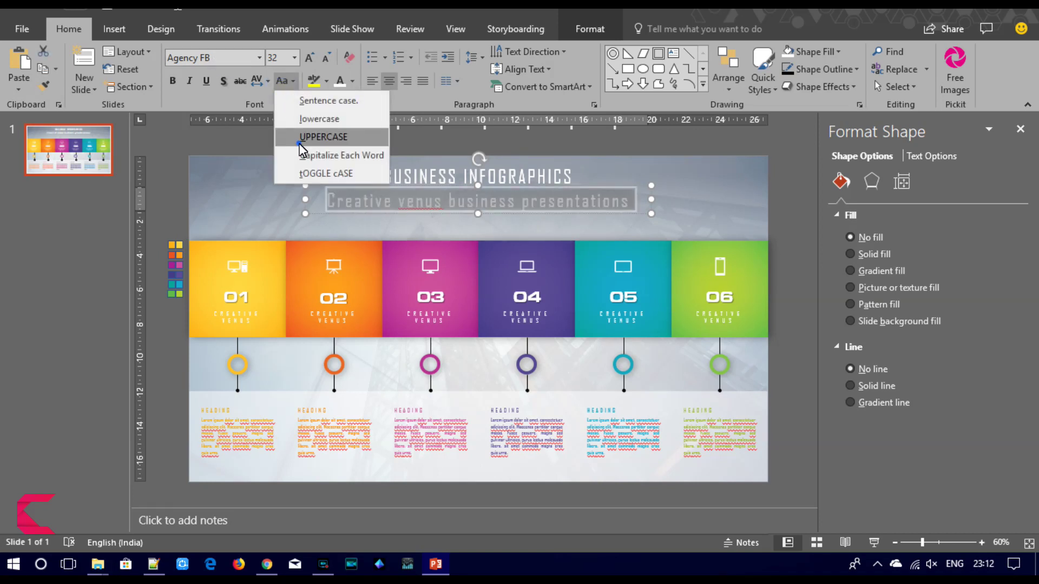
click(299, 142)
click(327, 57)
click(326, 57)
click(326, 57)
click(326, 58)
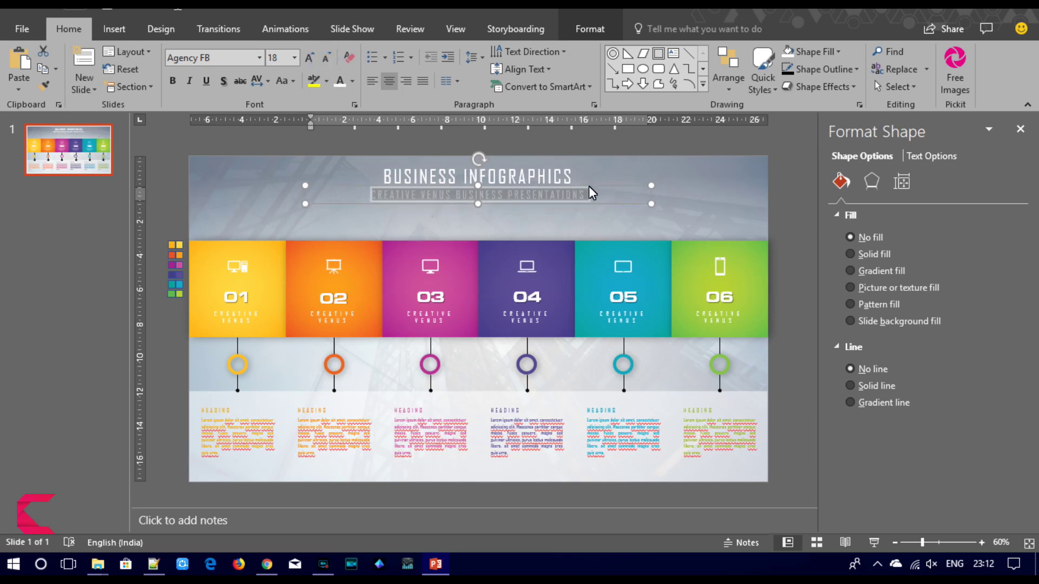
drag(589, 186, 589, 189)
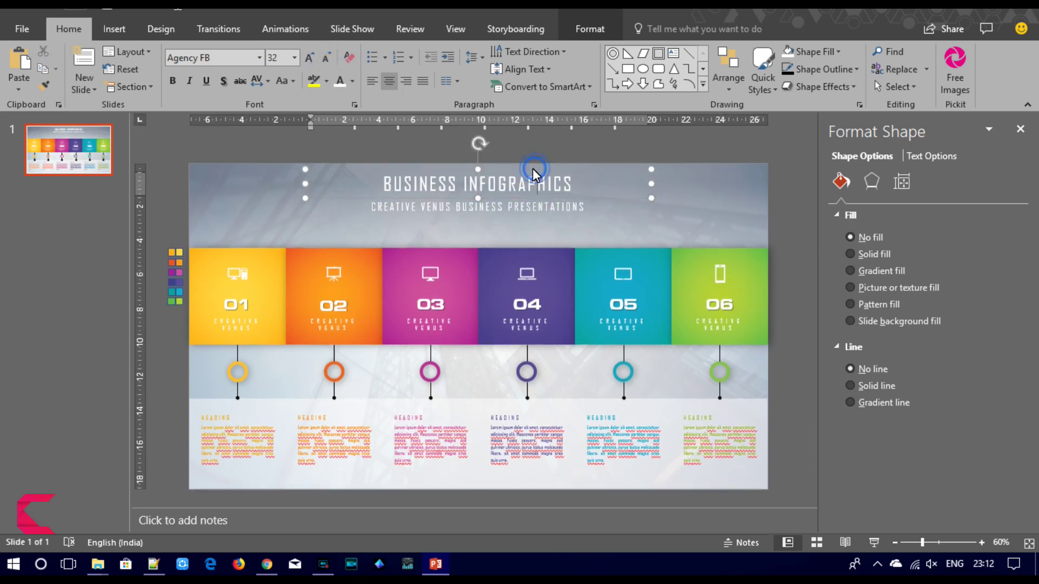
- Enlarge the BUSINESS INFOGRAPHICS title to 40 pt
click(530, 170)
click(308, 57)
click(308, 57)
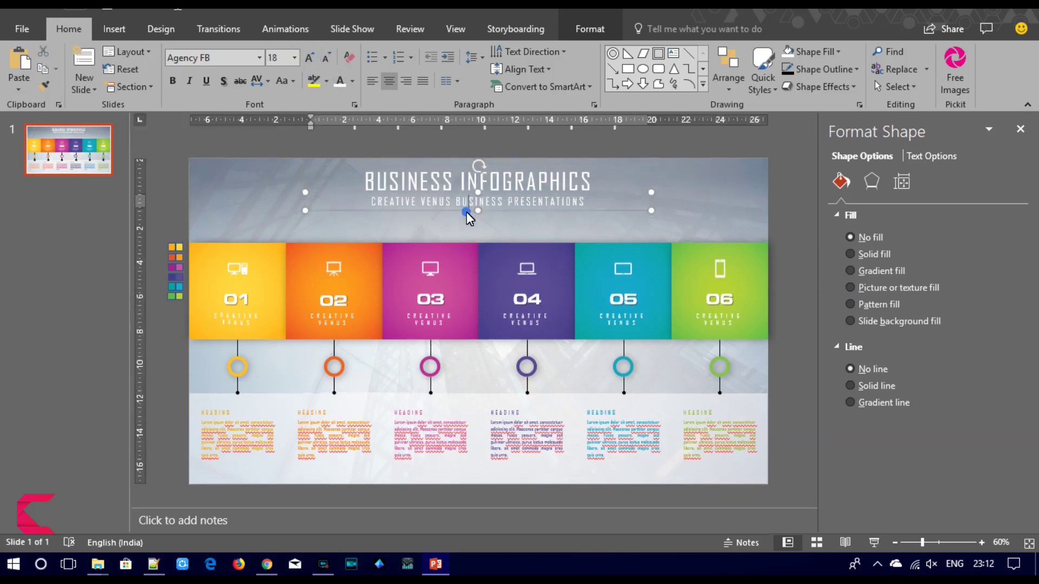
- Settle the subtitle box slightly lower, just beneath the title
click(465, 209)
drag(466, 209, 468, 219)
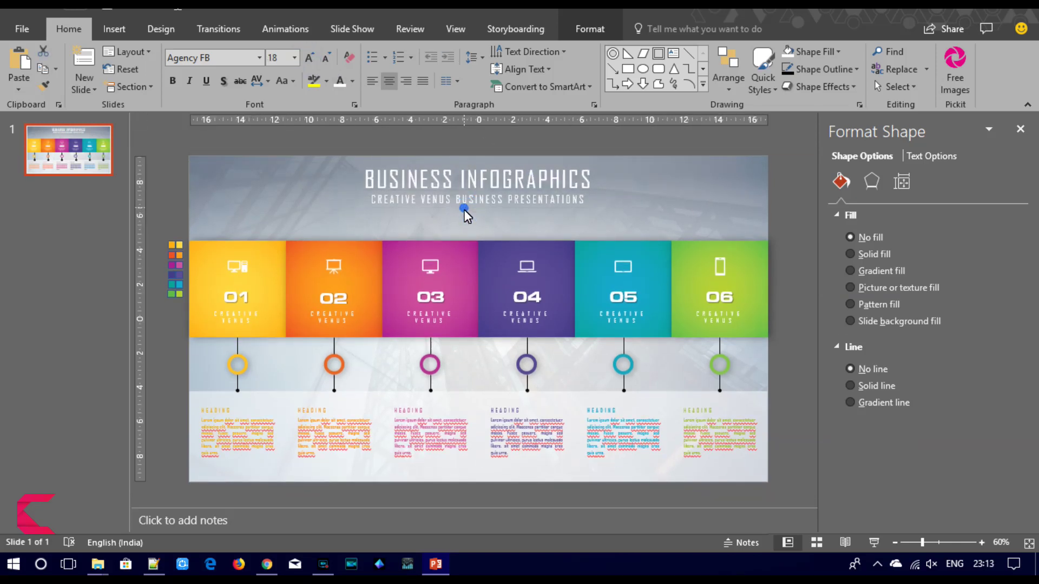
drag(464, 212, 464, 213)
click(786, 225)
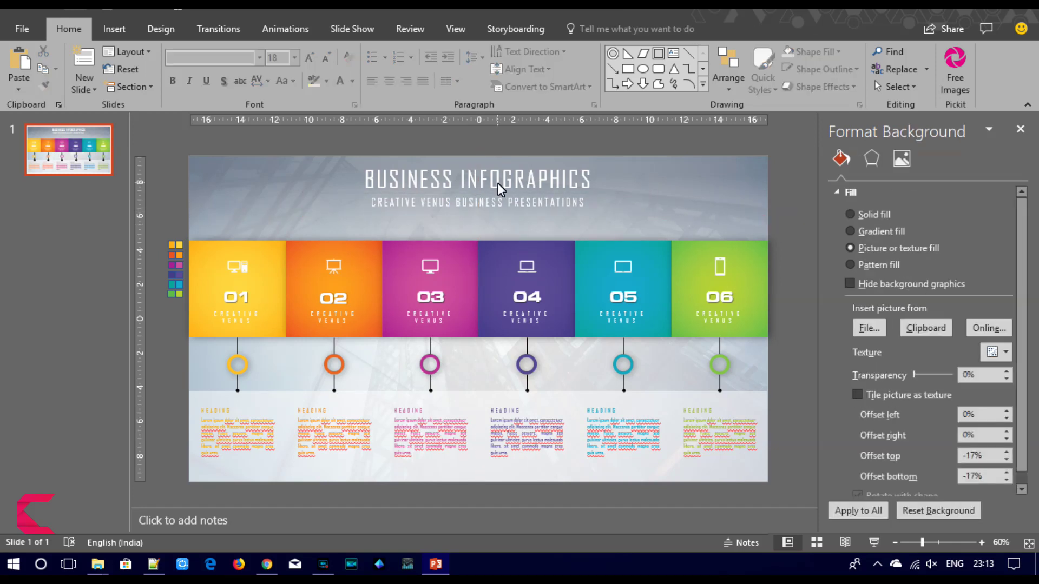
click(498, 183)
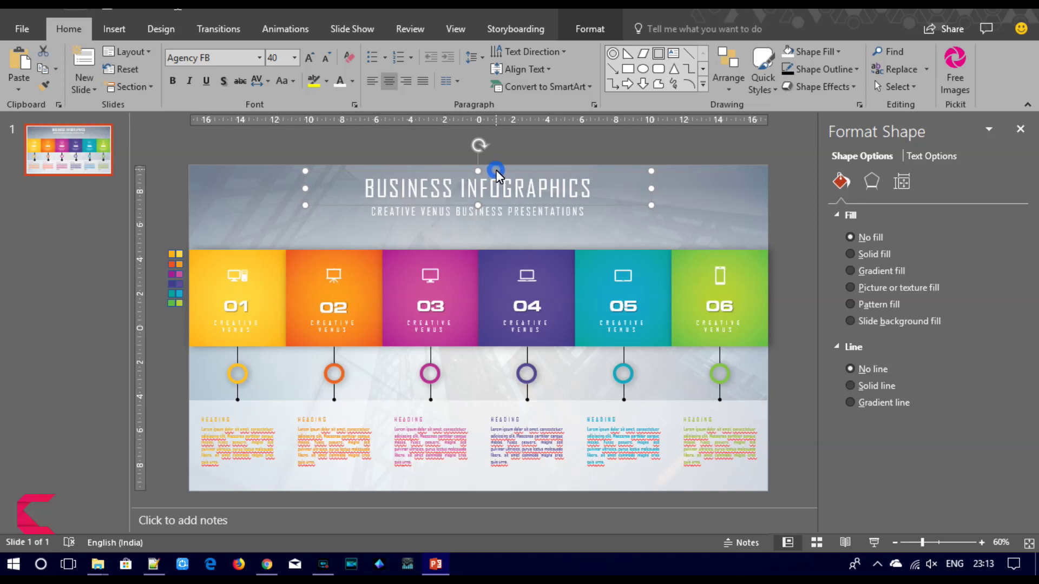
- Bold the title, save the presentation and delete the colour-square group beside the slide
click(174, 81)
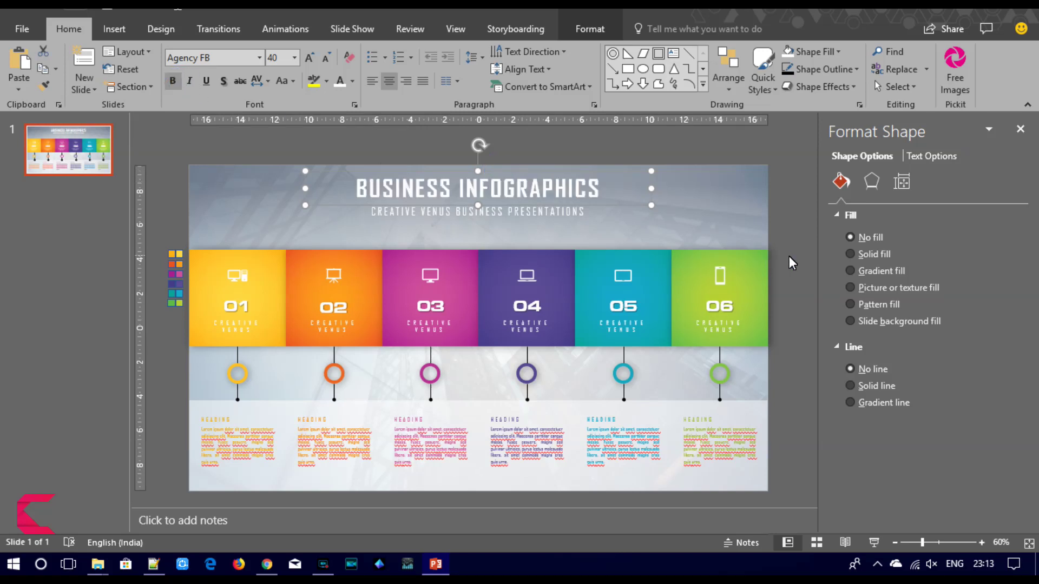
click(789, 257)
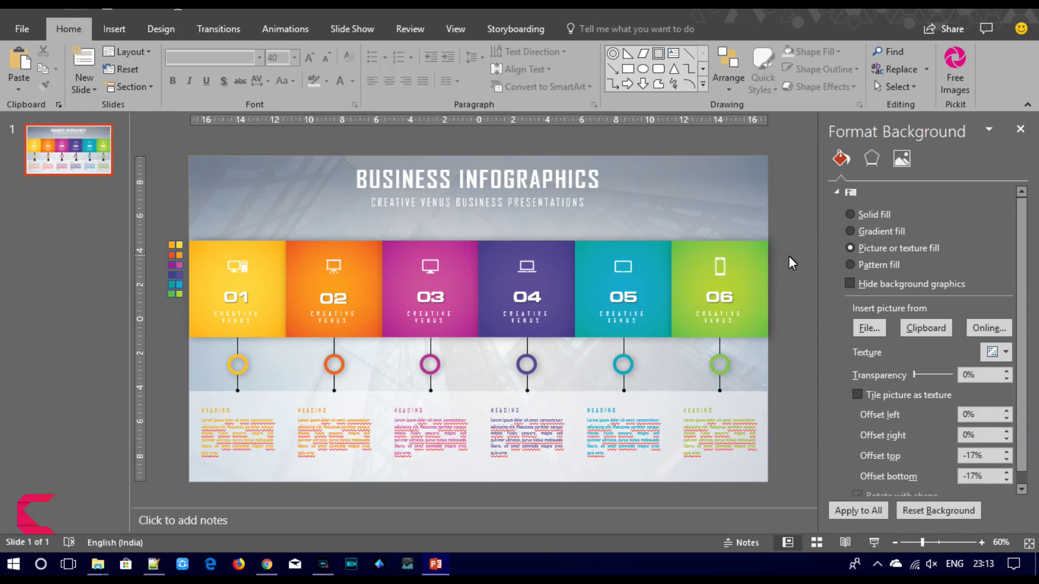
key(ctrl+s)
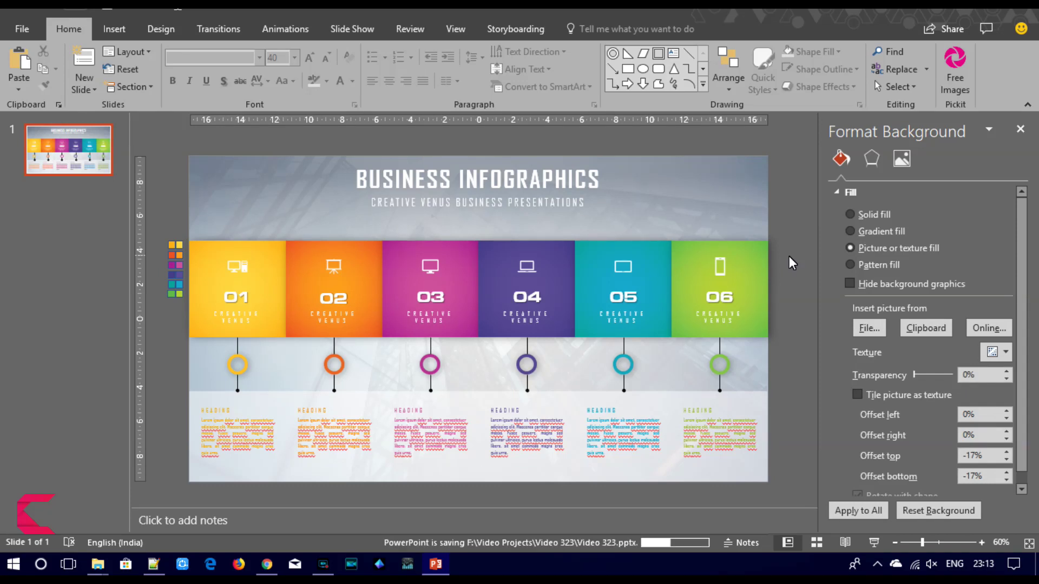
click(175, 263)
key(Delete)
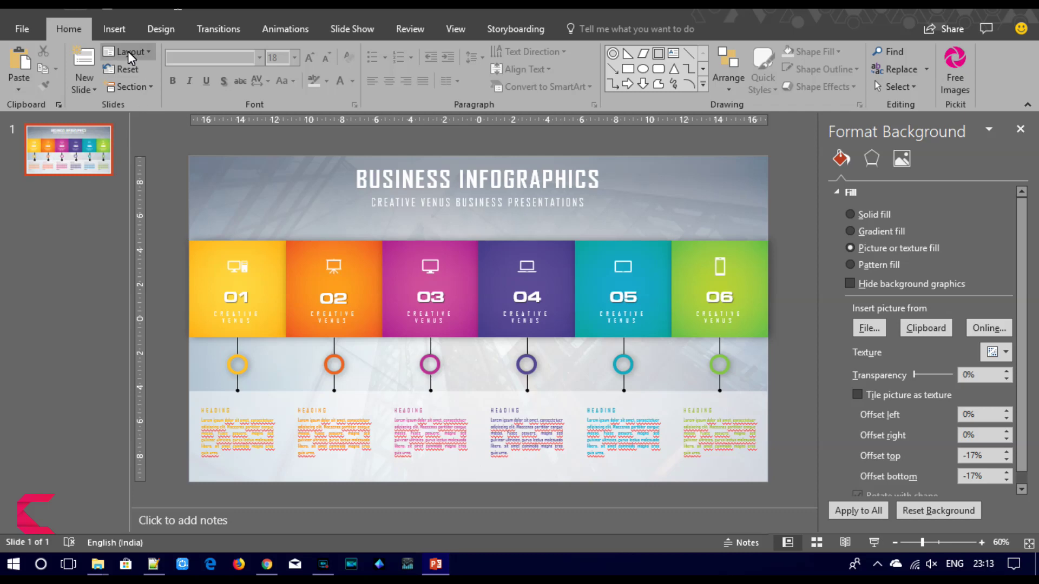
- Draw a large parallelogram, reduce its slant, widen it and centre it horizontally
click(114, 30)
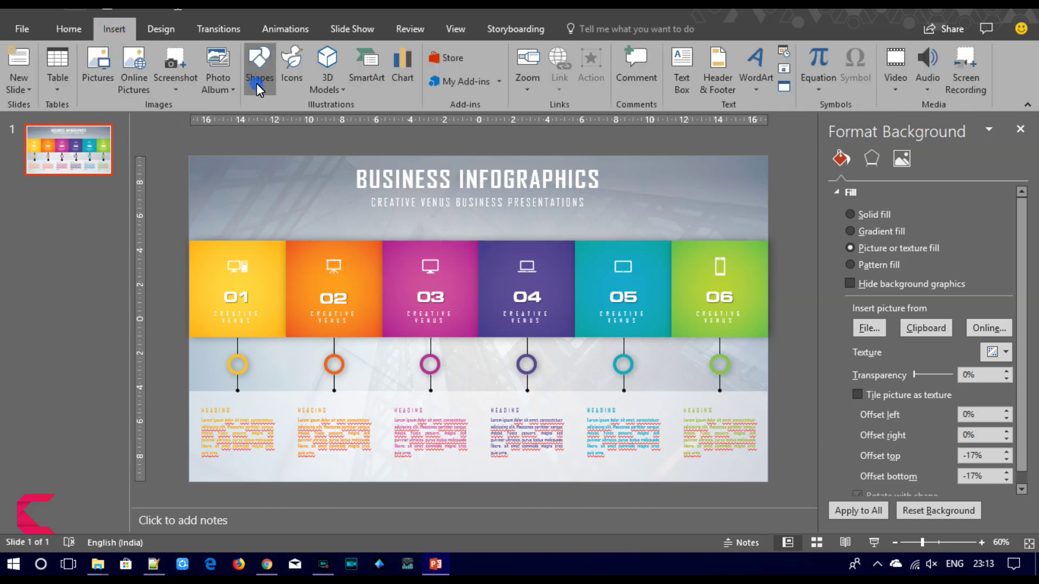
click(258, 80)
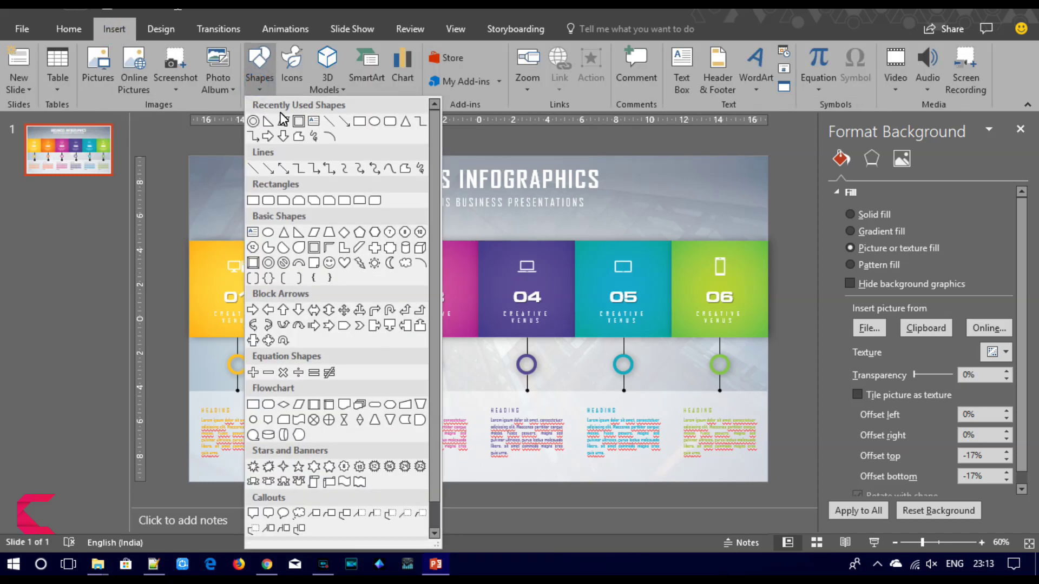
click(320, 238)
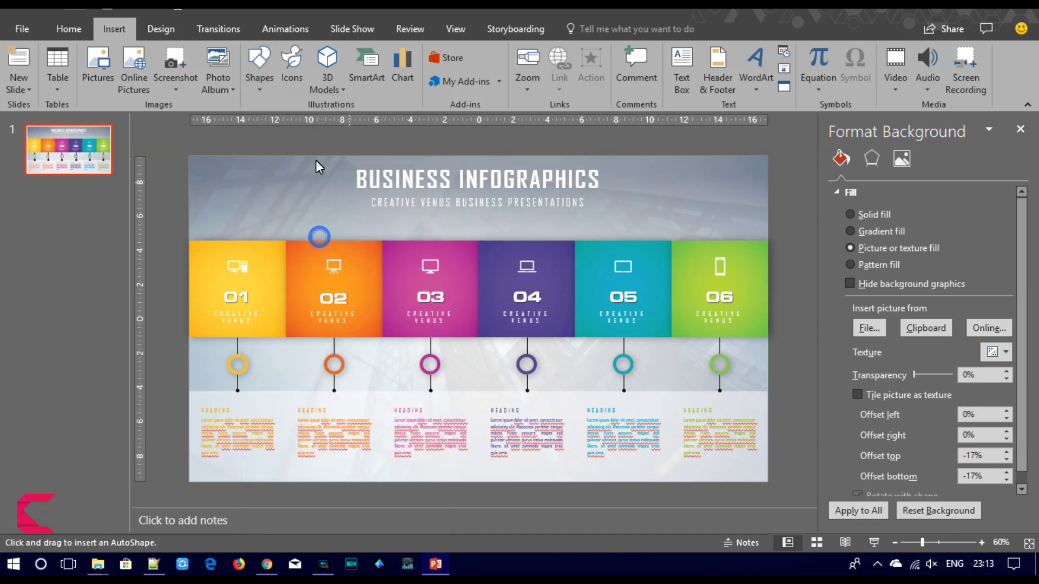
mouse_move(314, 158)
mouse_down()
mouse_move(638, 375)
mouse_move(678, 485)
mouse_up()
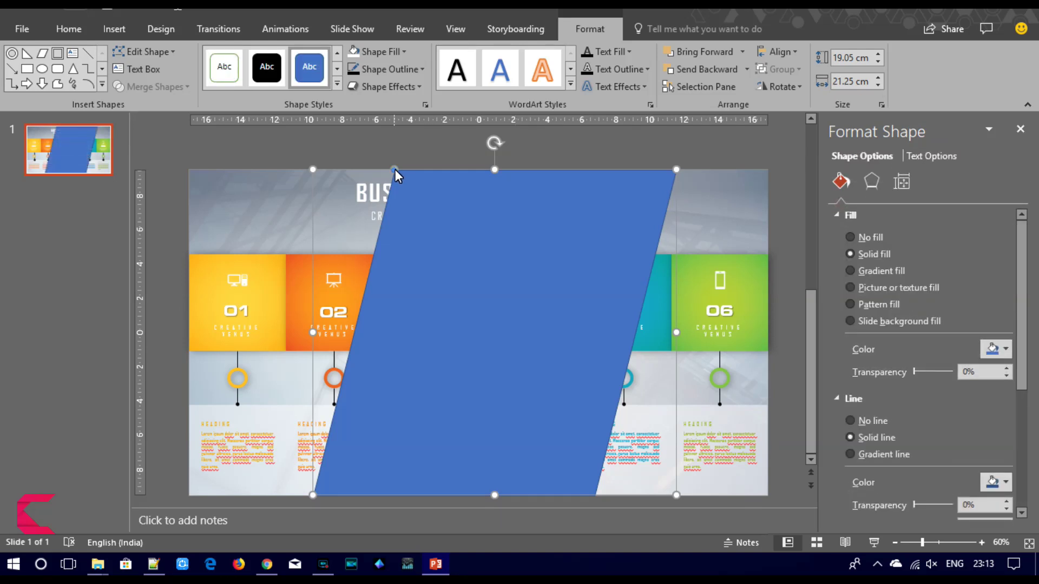
drag(395, 170, 437, 169)
drag(313, 333, 264, 332)
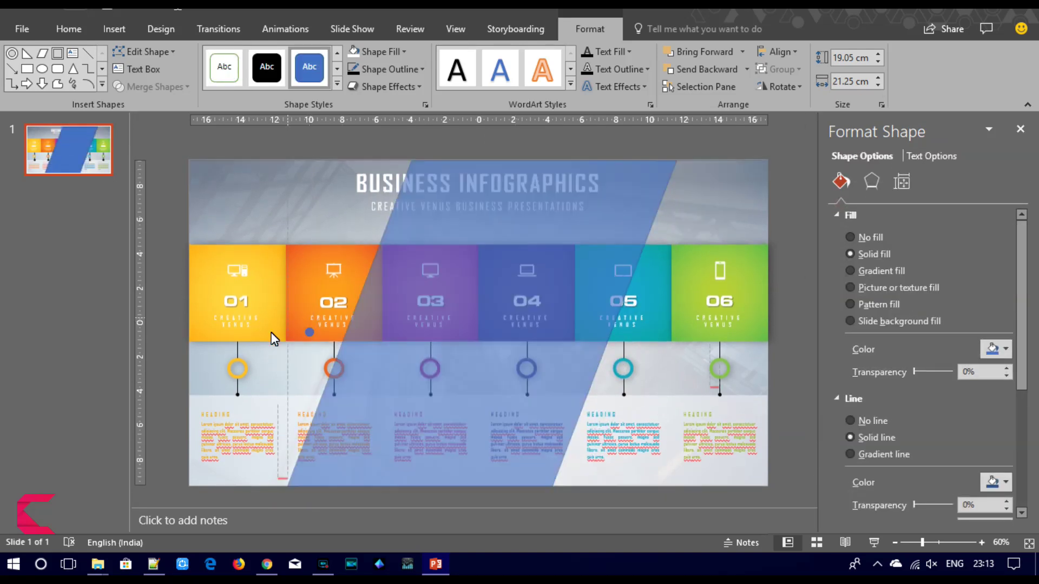
click(779, 51)
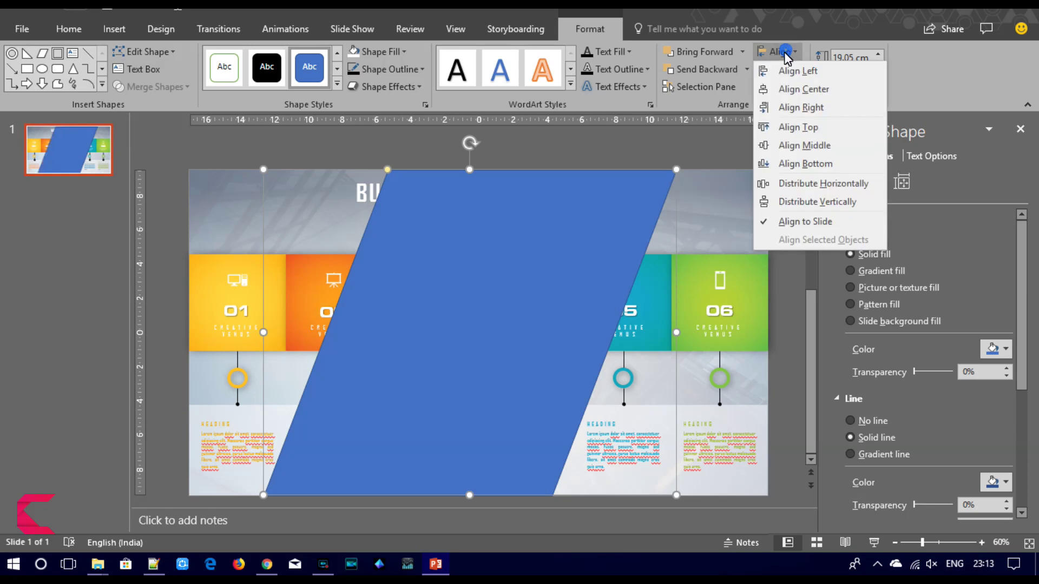
click(787, 85)
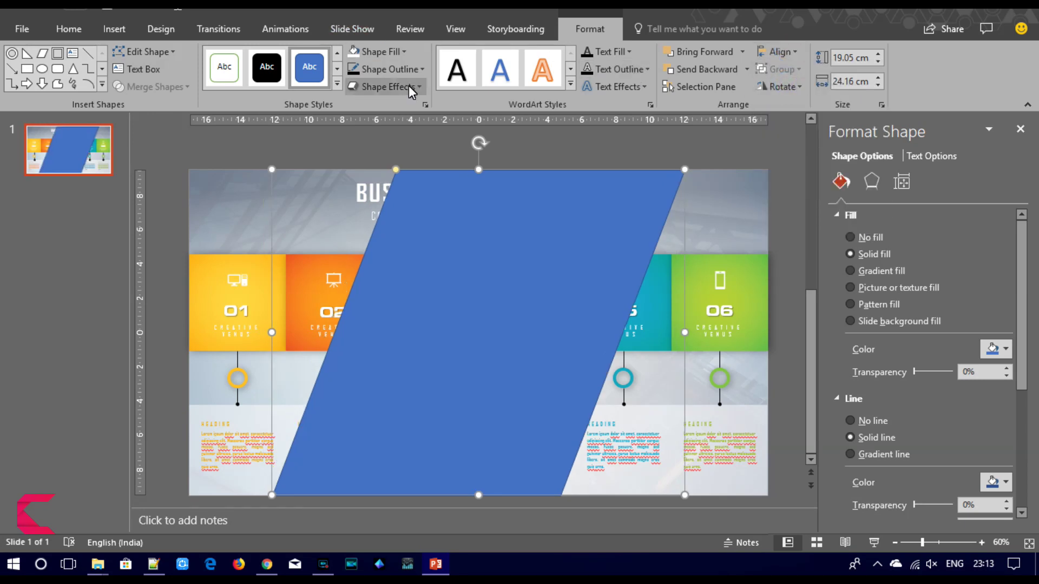
- Give the parallelogram no outline and a dark blue fill at 20% transparency
click(417, 69)
click(400, 235)
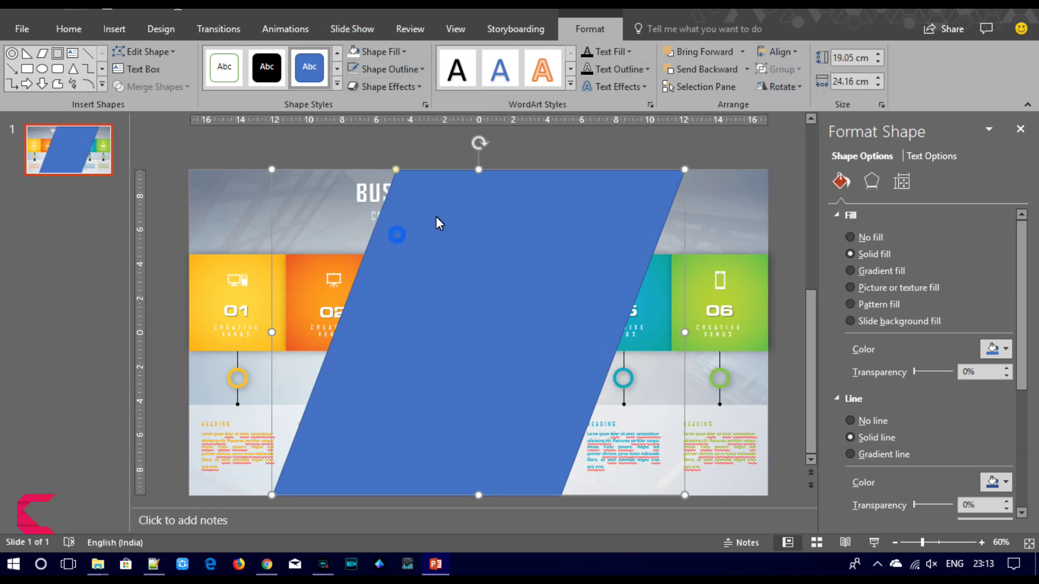
click(1006, 351)
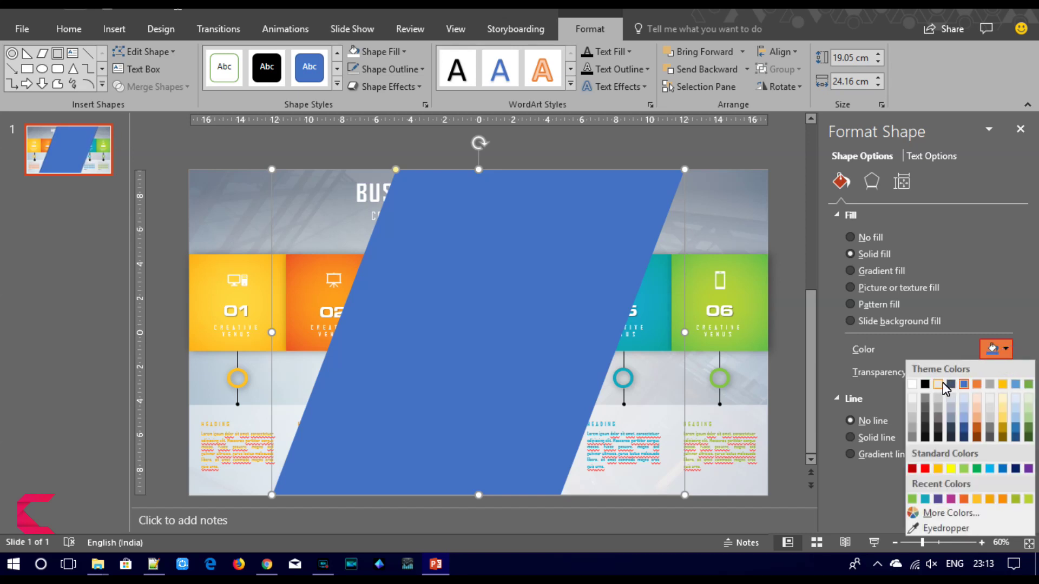
click(1015, 469)
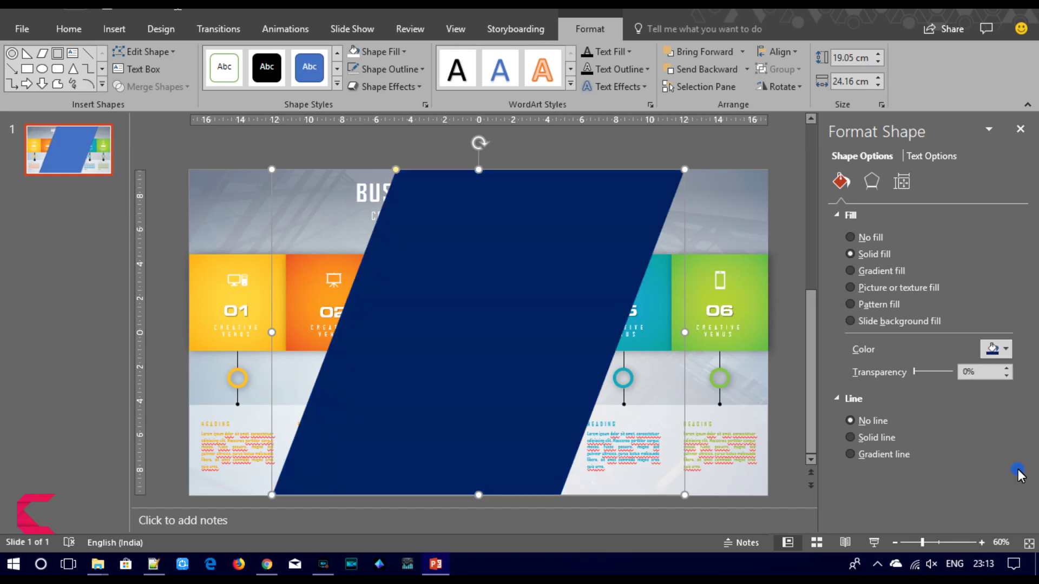
drag(914, 373, 920, 372)
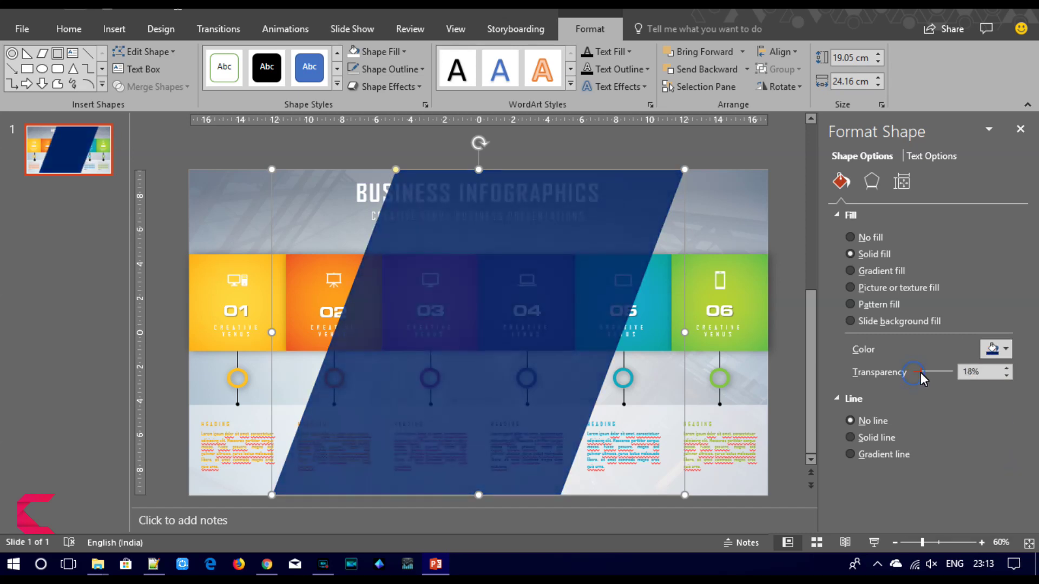
right_click(556, 295)
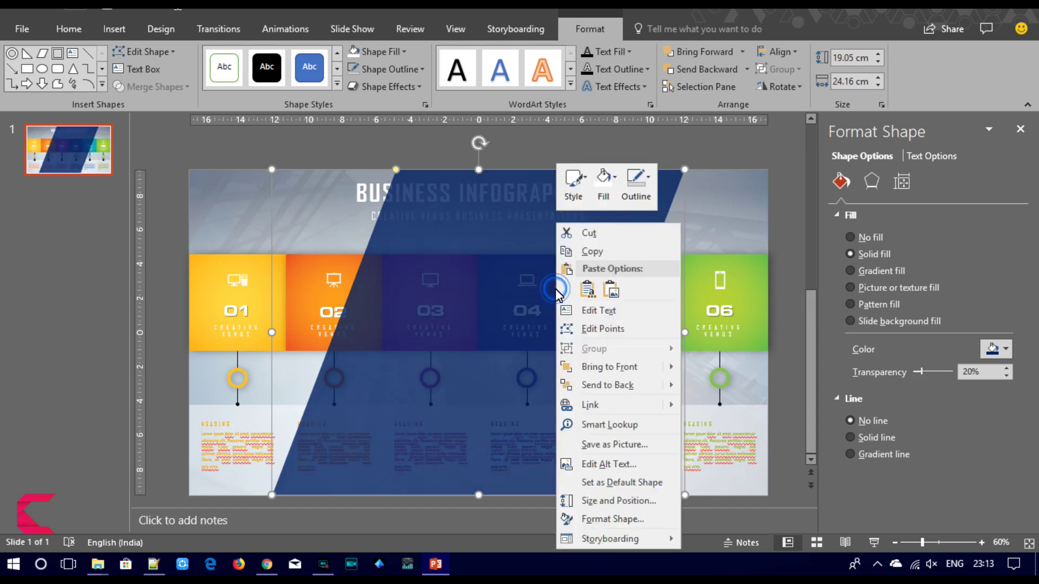
- Send the parallelogram and the bottom background rectangle to the back
click(595, 389)
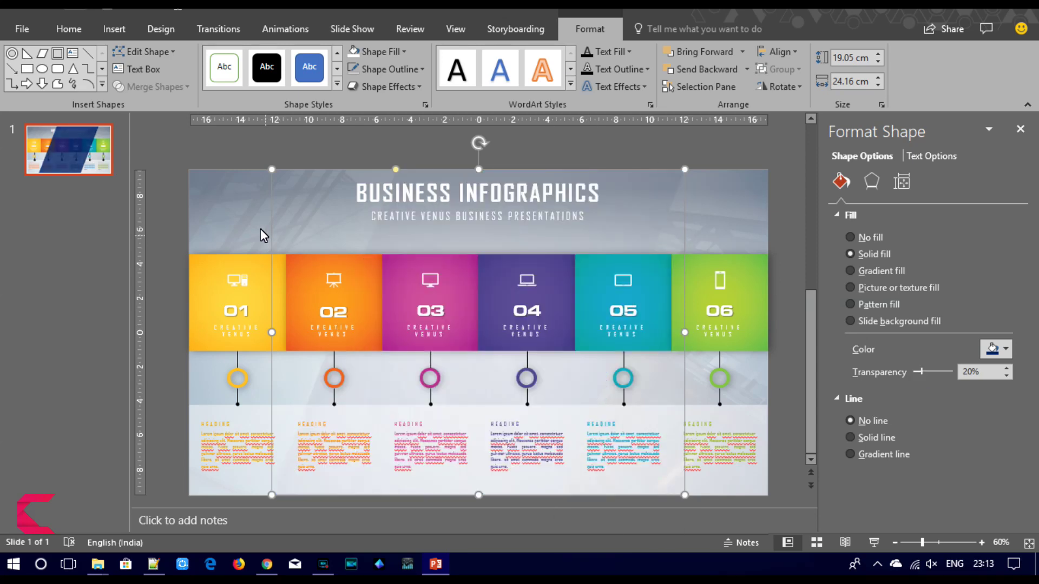
click(253, 222)
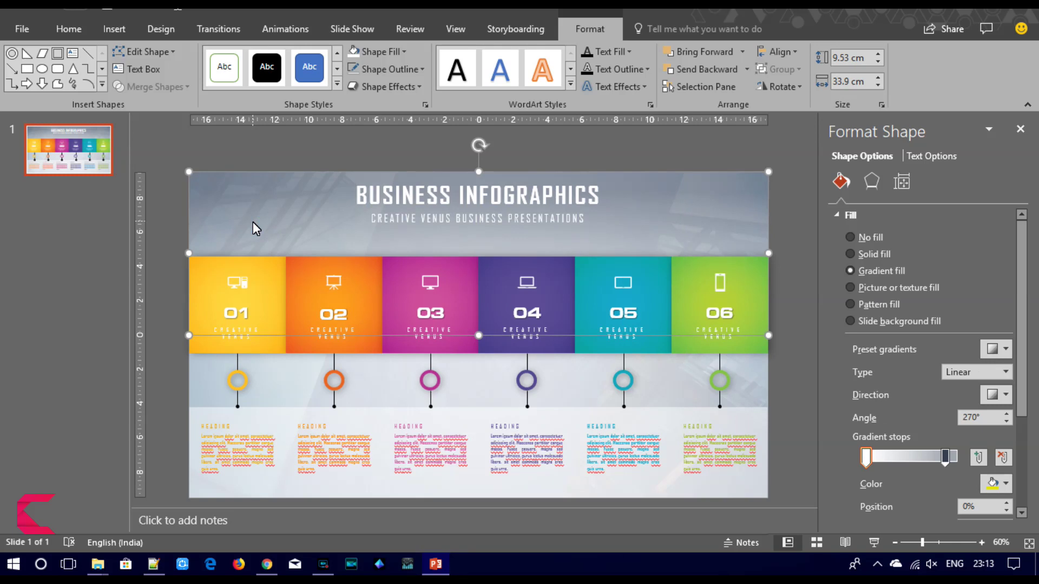
click(206, 372)
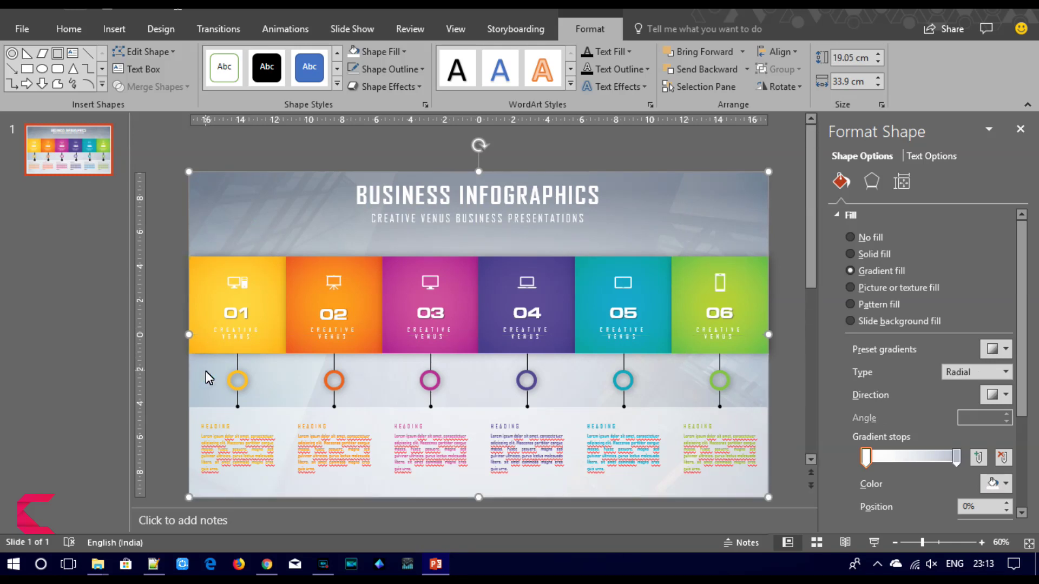
right_click(206, 372)
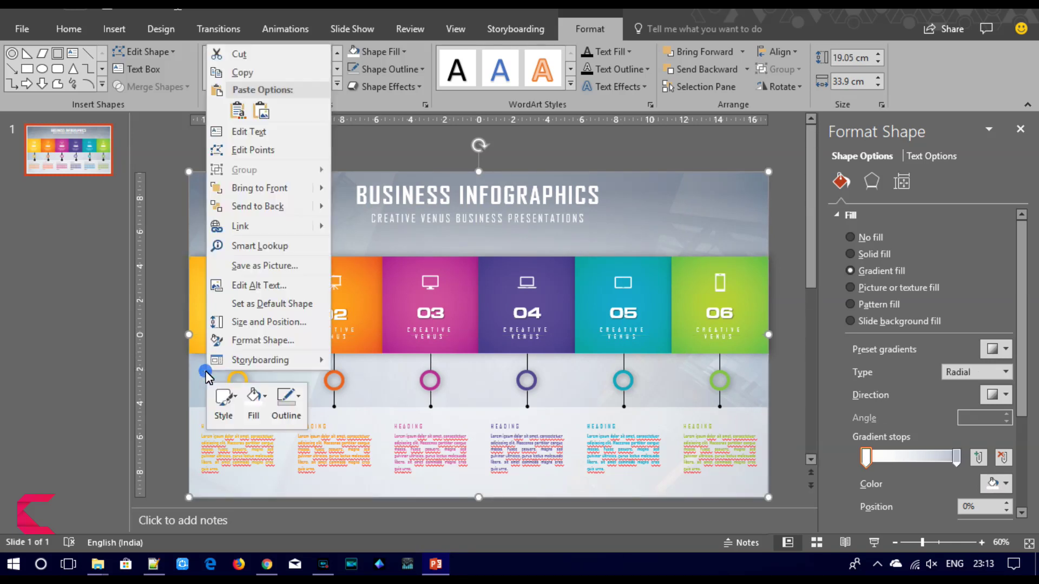
click(258, 204)
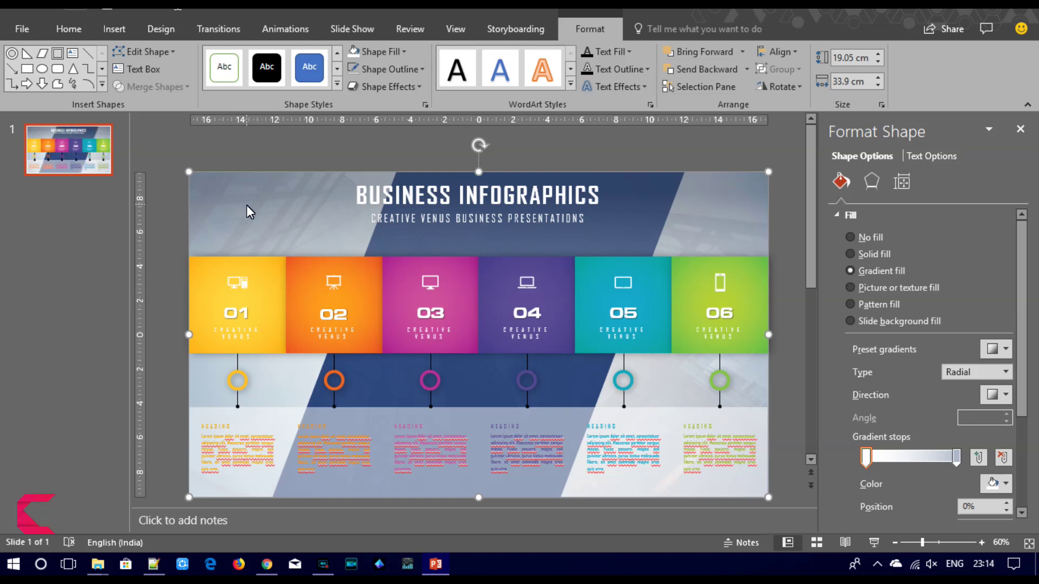
- Fade the blue parallelogram to 85% transparency
click(255, 206)
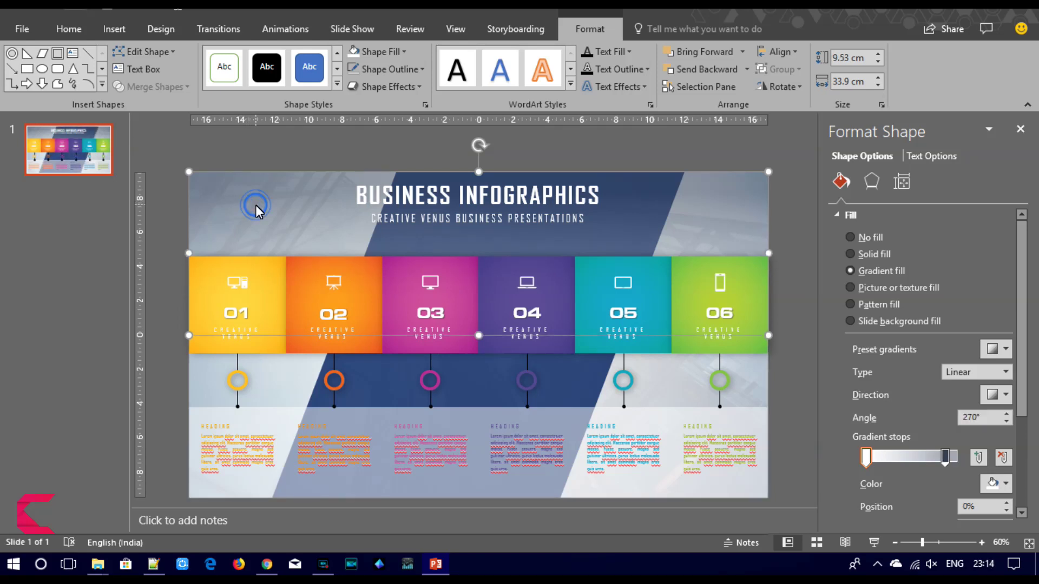
click(323, 400)
drag(922, 372, 945, 375)
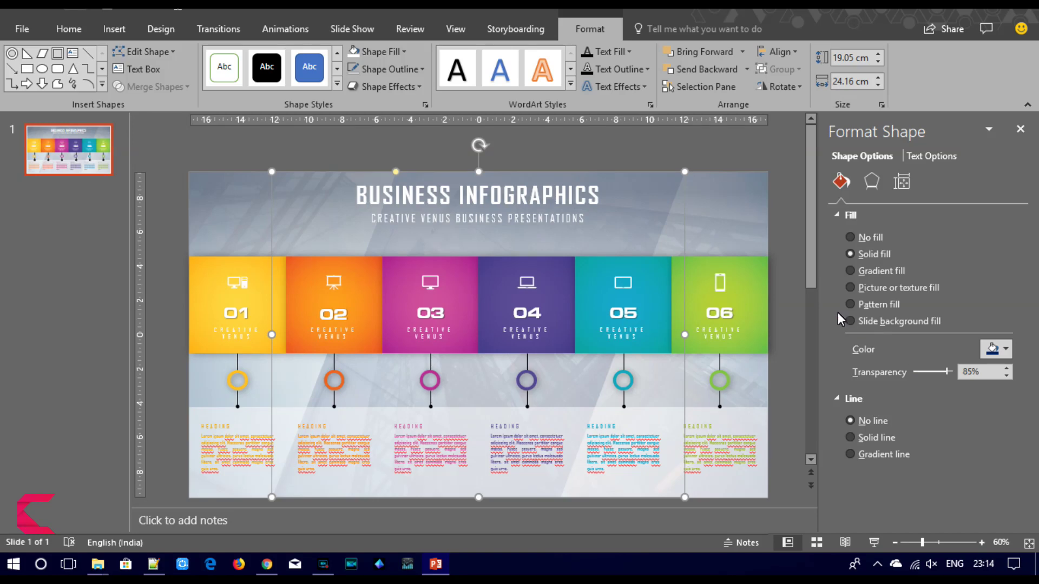
click(790, 311)
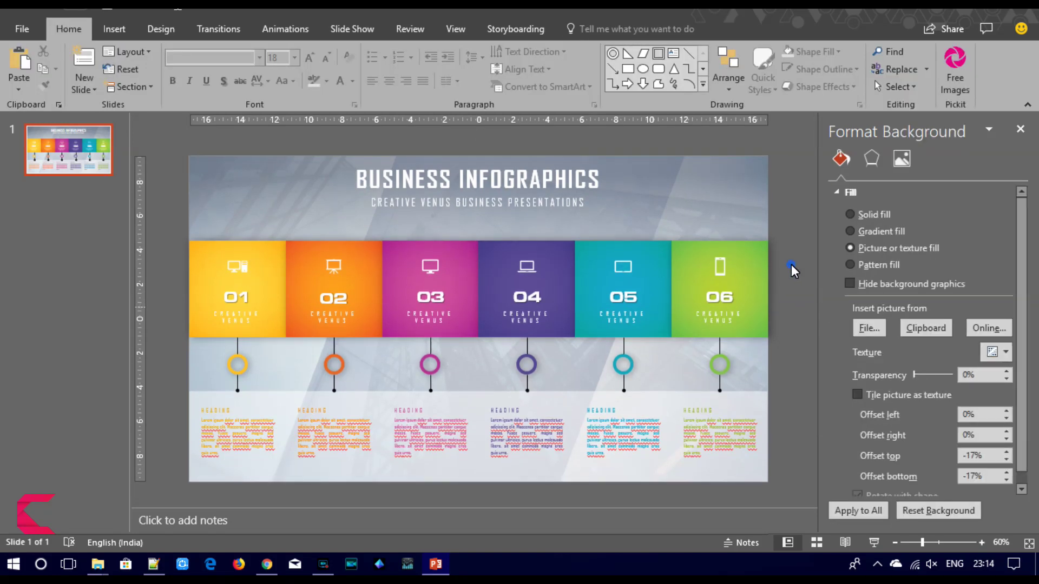
- Draw a right triangle from the slide's top-left corner down the left side
click(134, 28)
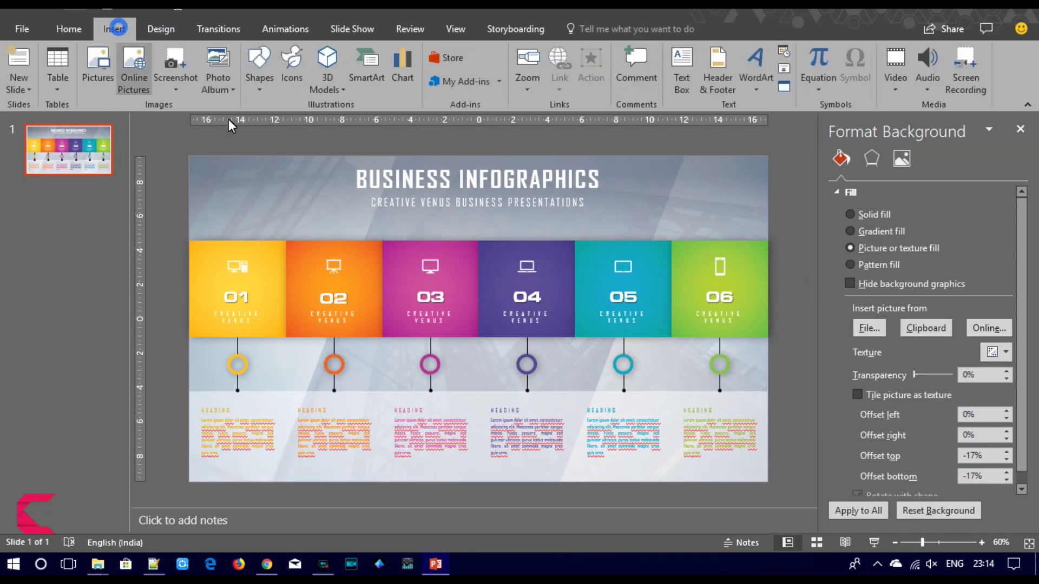
click(256, 81)
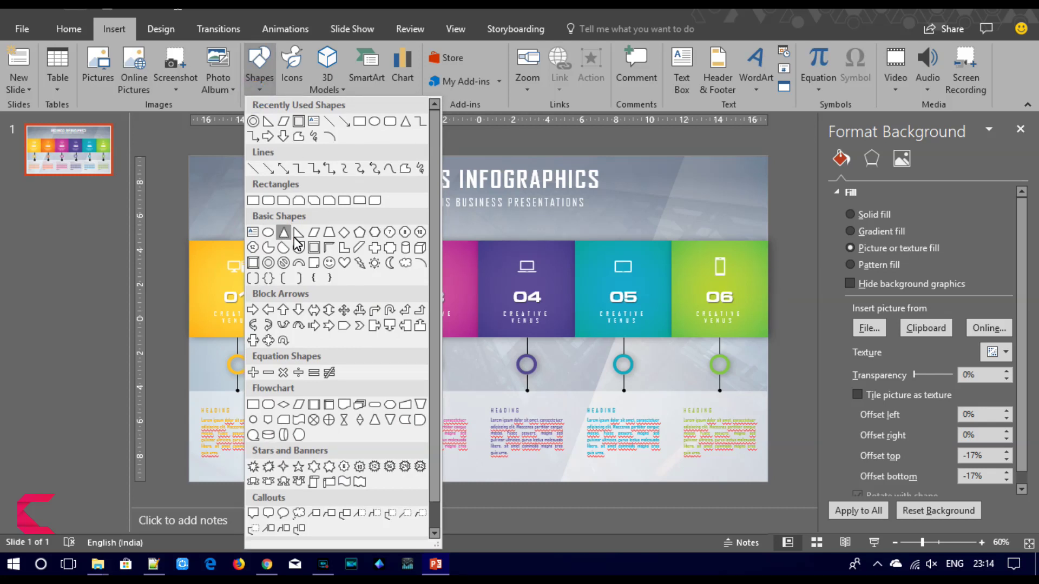
click(296, 238)
drag(189, 157, 411, 483)
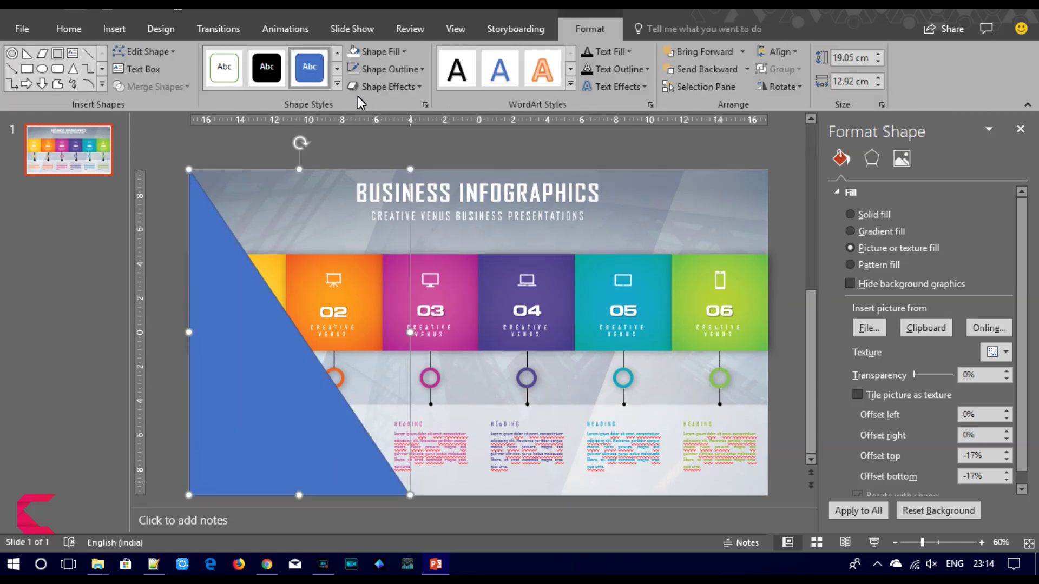
- Fill the triangle white at 77% transparency and send it behind the panels
click(354, 75)
click(353, 51)
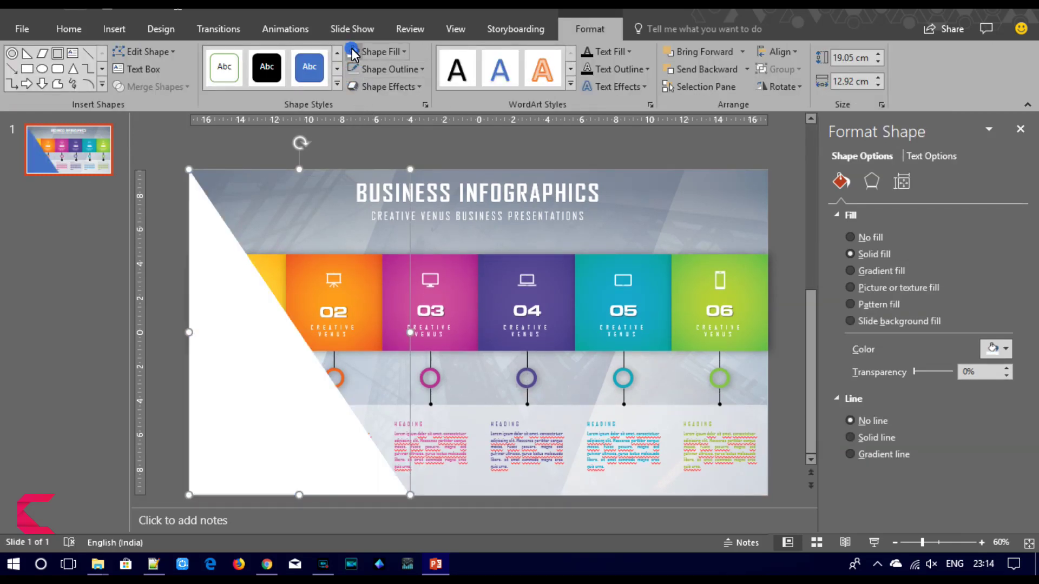
drag(916, 372, 943, 378)
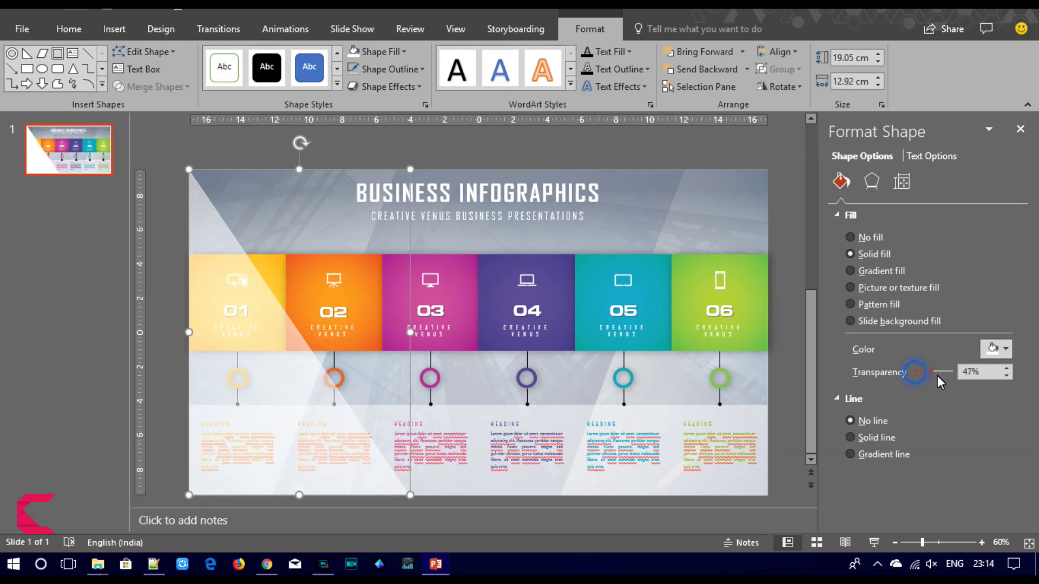
right_click(208, 232)
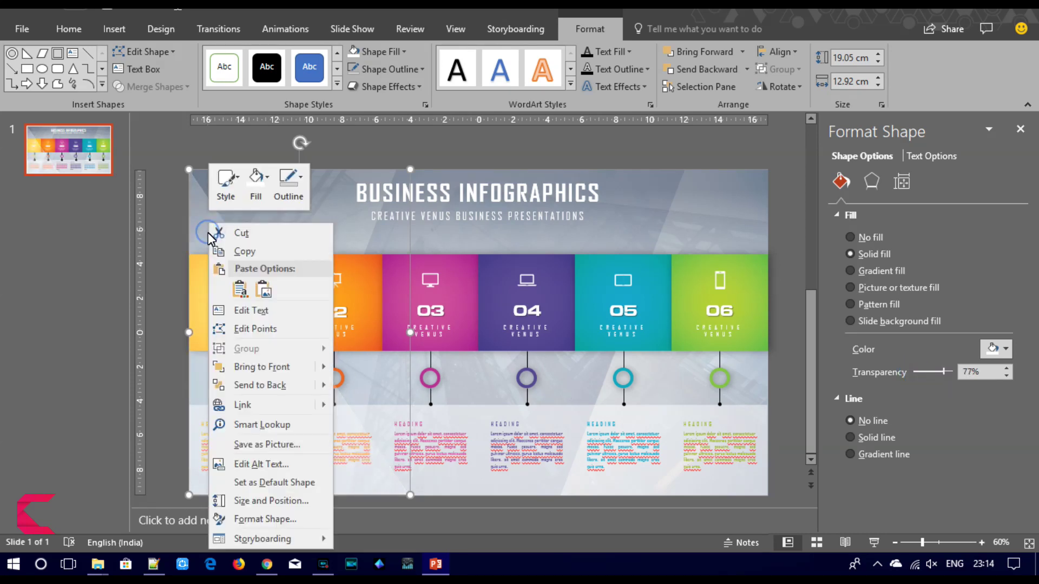
click(252, 365)
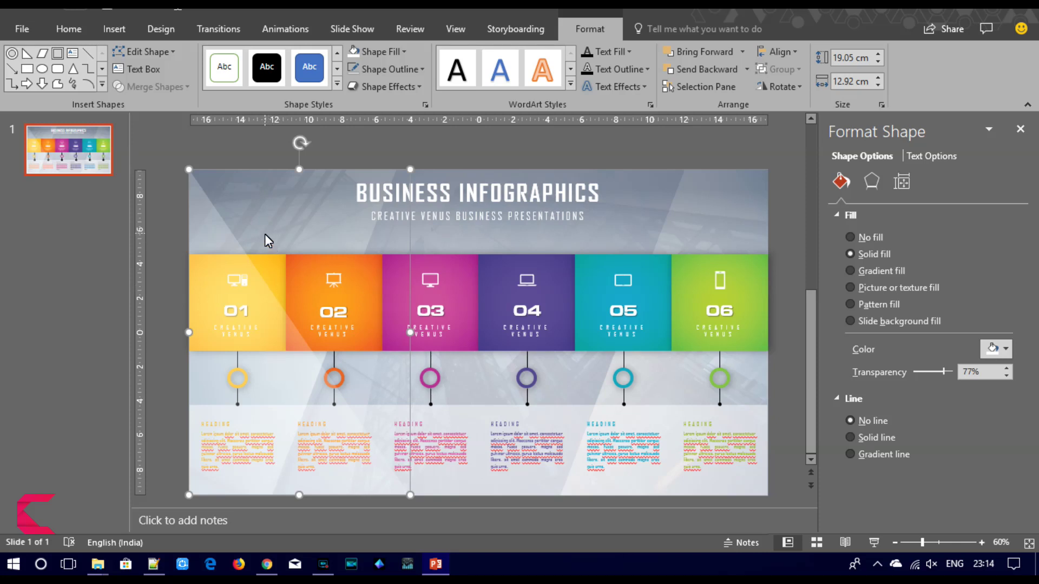
right_click(212, 236)
click(247, 385)
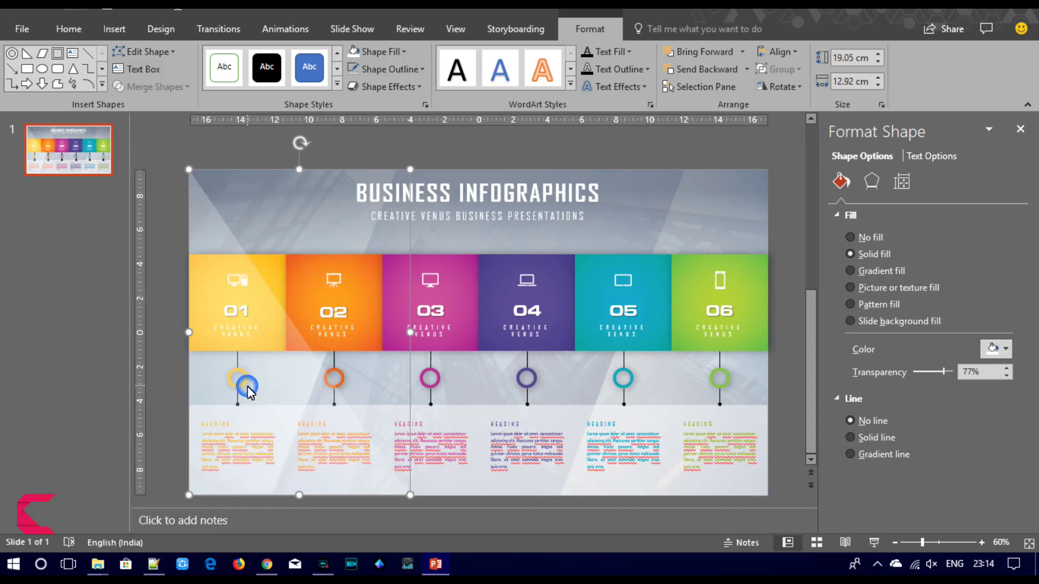
click(165, 278)
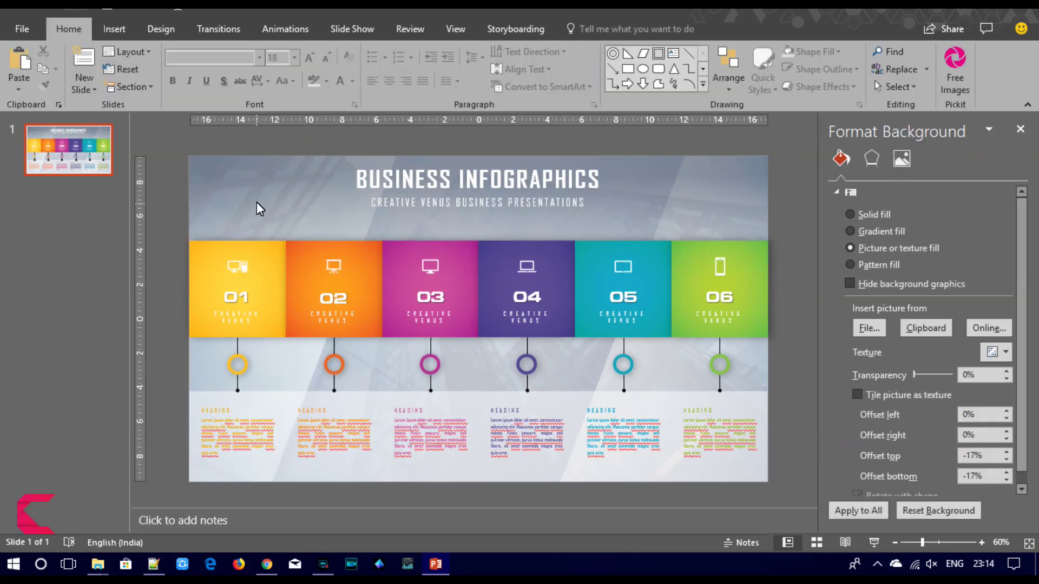
- Send the large radial-gradient background rectangle to the back
click(257, 205)
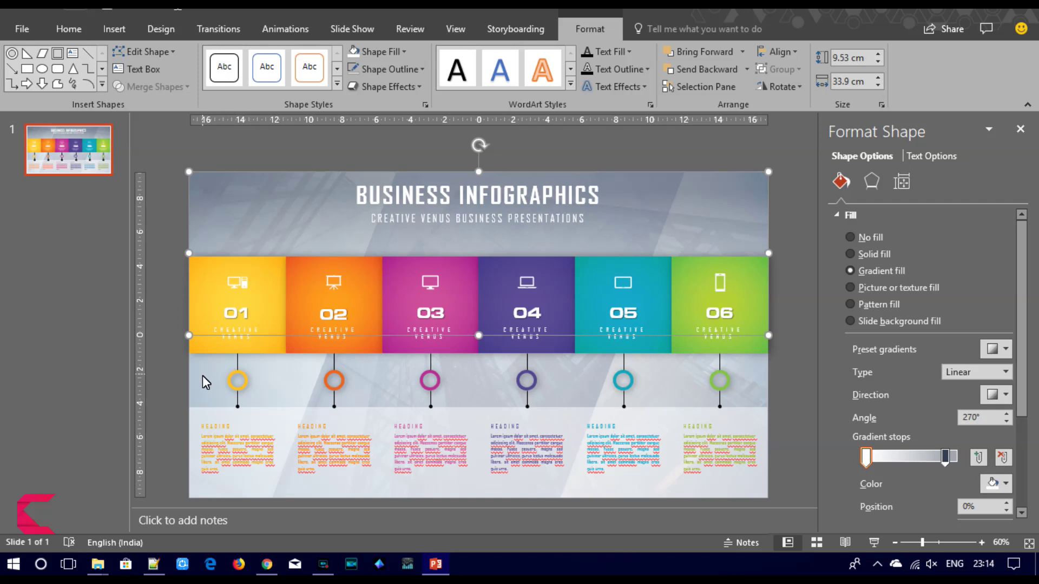
click(203, 375)
right_click(204, 383)
click(272, 213)
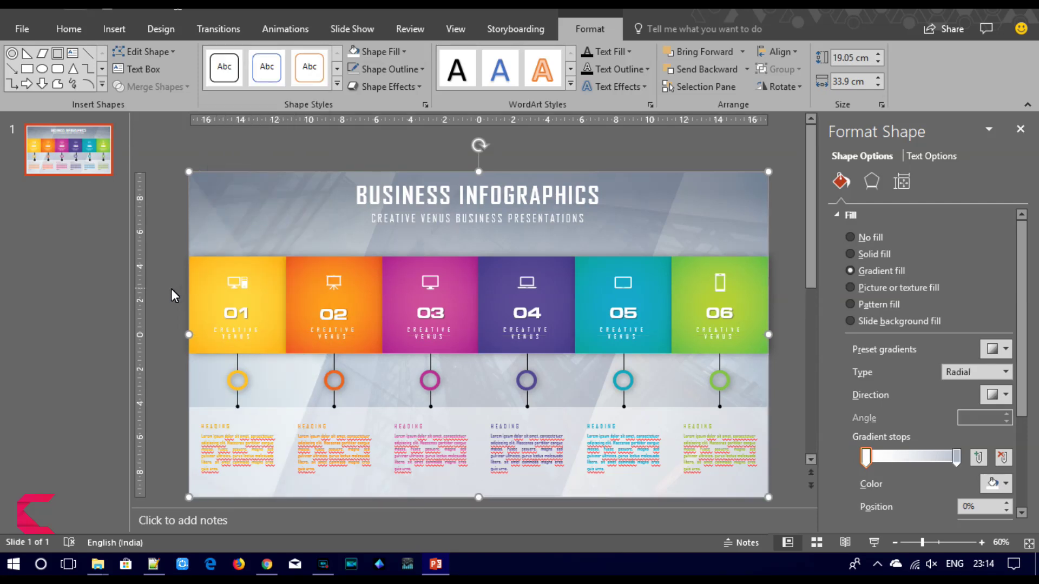
click(172, 289)
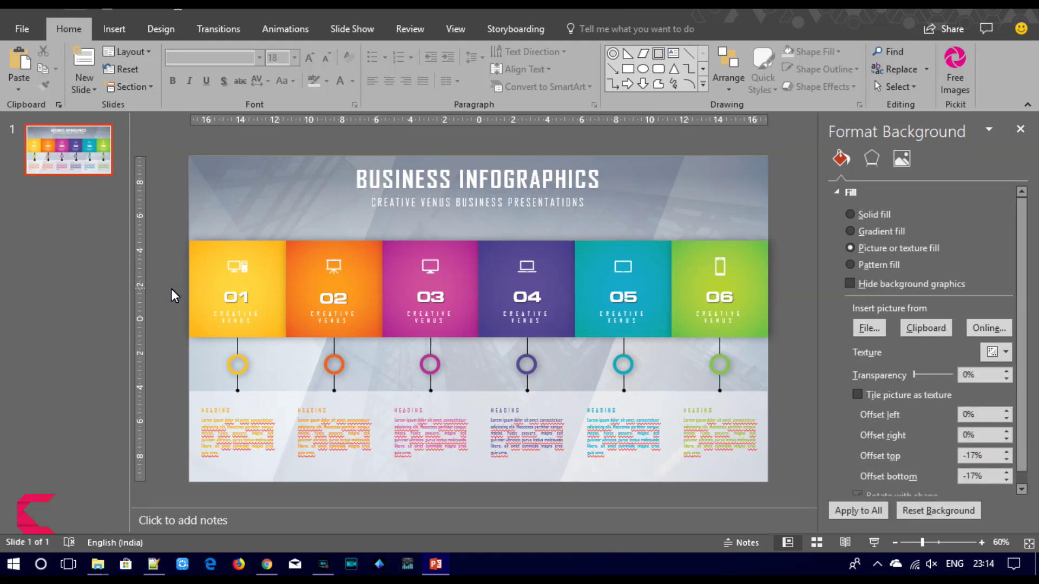
- Set the tall left overlay to 50% transparency and paste a copy of it
scroll(201, 222, up, 1)
click(204, 213)
click(225, 349)
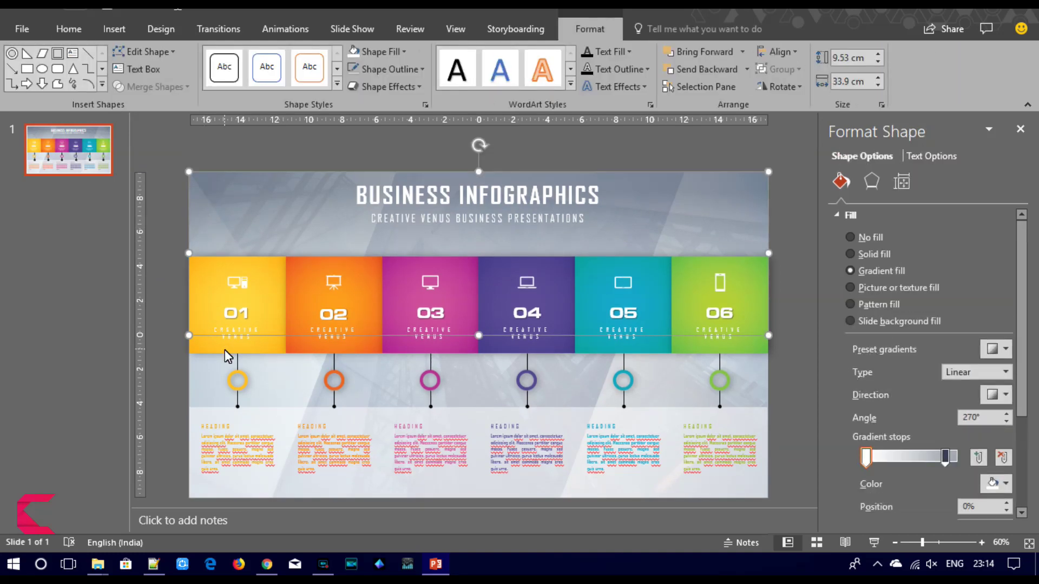
click(208, 374)
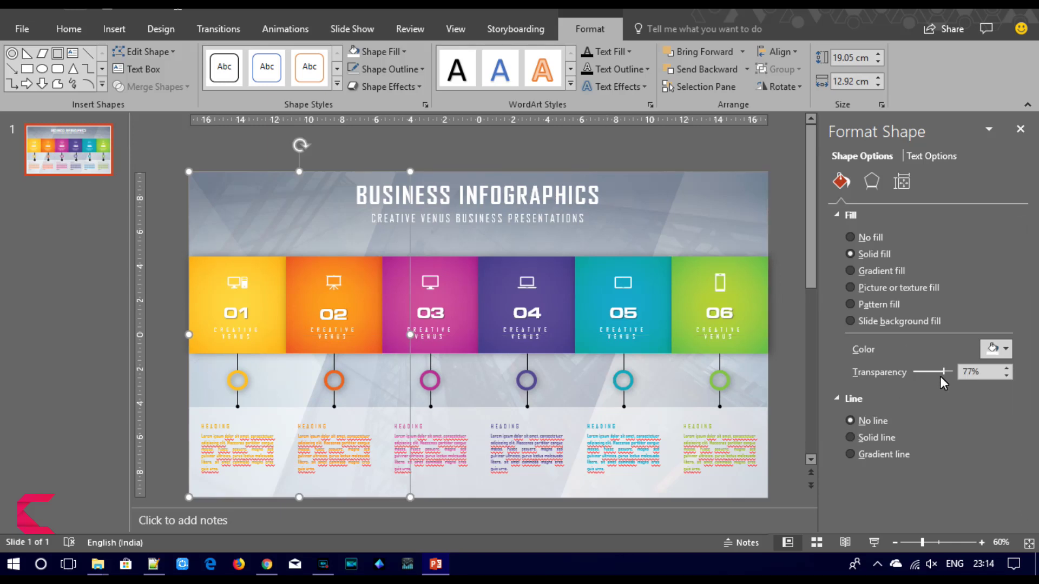
mouse_move(941, 374)
mouse_down()
mouse_move(924, 374)
mouse_move(933, 374)
mouse_up()
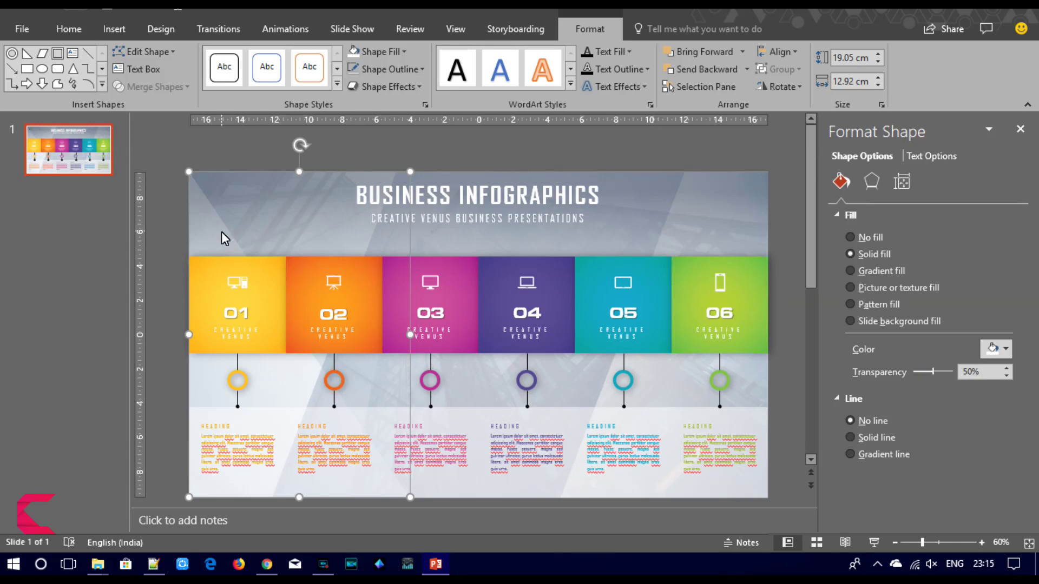
key(ctrl+v)
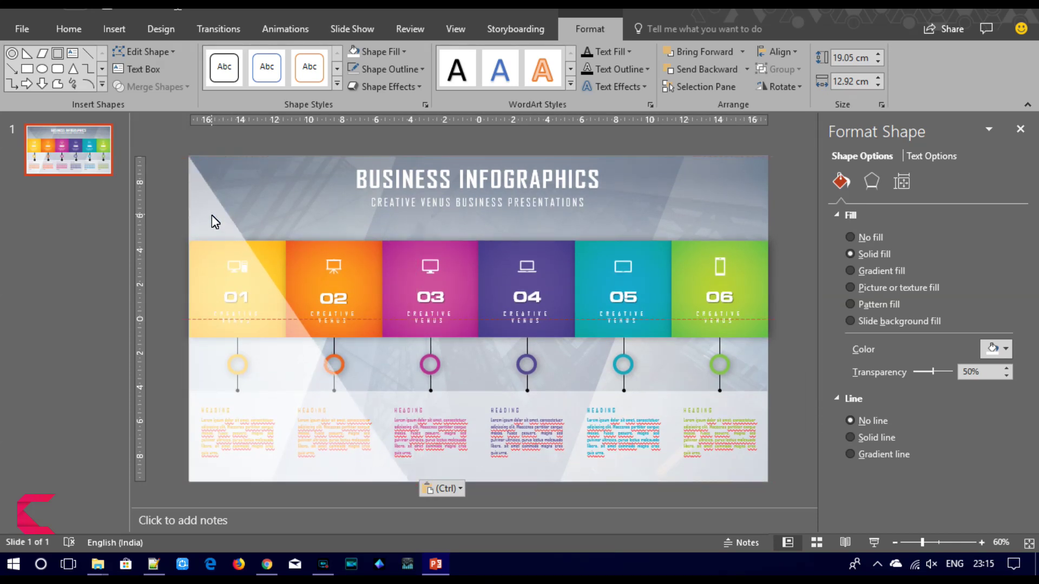
- Move the overlay copy down, widen it to 29.21 cm, and fill it purple at 92% transparency
click(213, 221)
drag(300, 173, 301, 276)
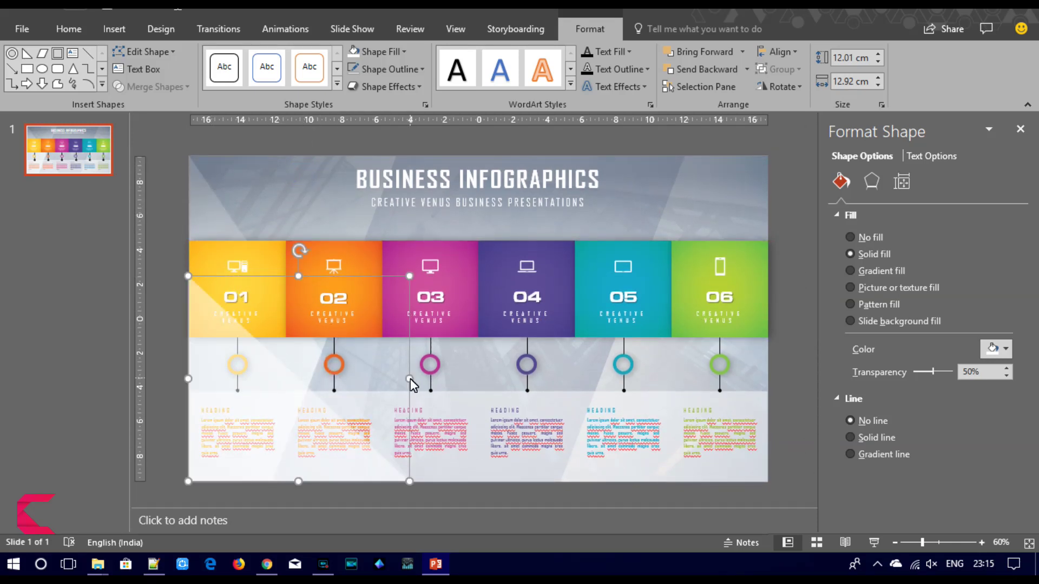
drag(409, 378, 565, 381)
drag(686, 365, 686, 366)
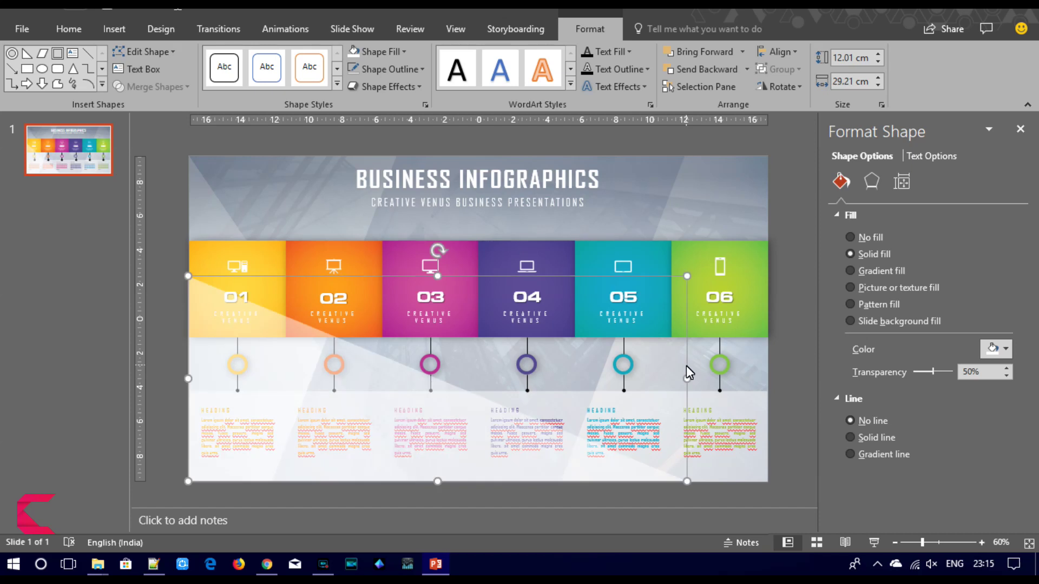
click(1005, 349)
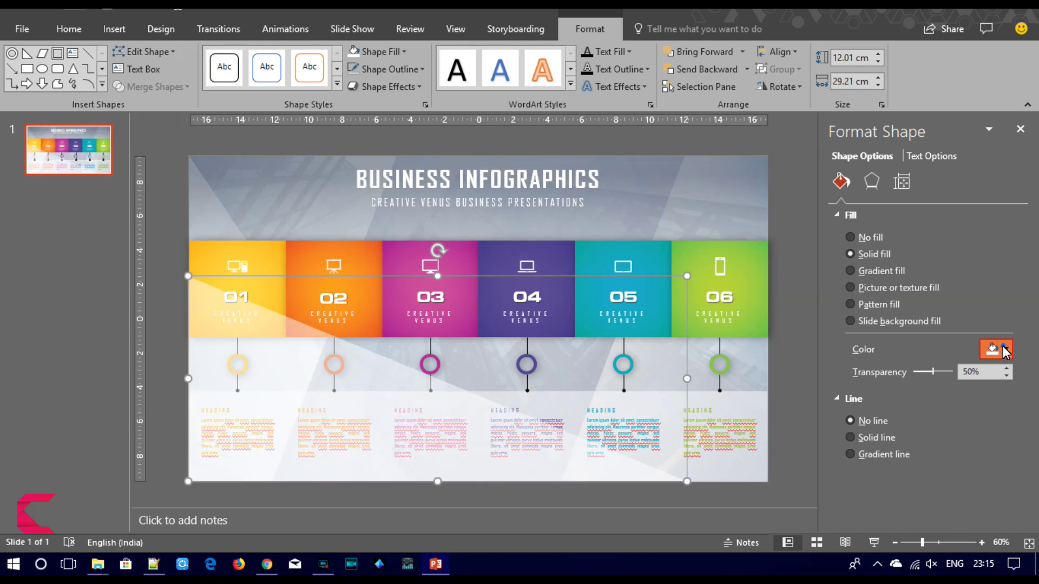
click(1028, 468)
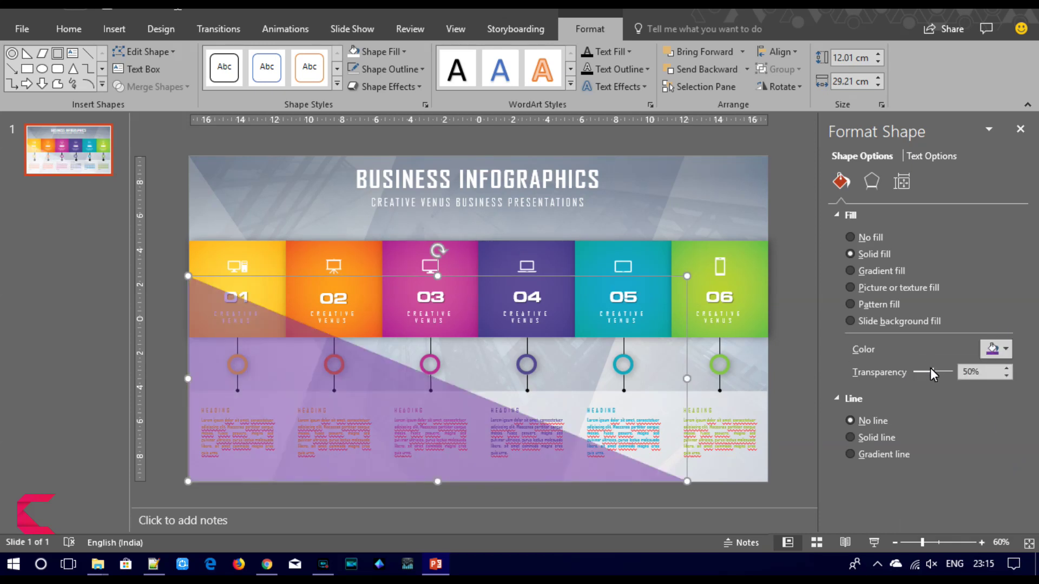
drag(940, 372, 951, 383)
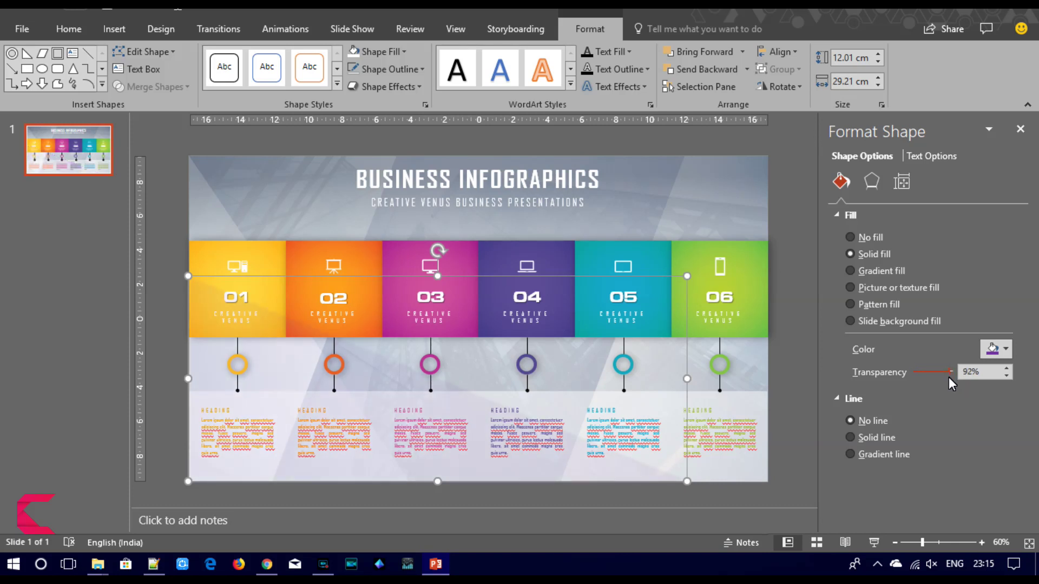
- Send the purple overlay and the full-slide gradient shape to the back
right_click(304, 372)
click(365, 201)
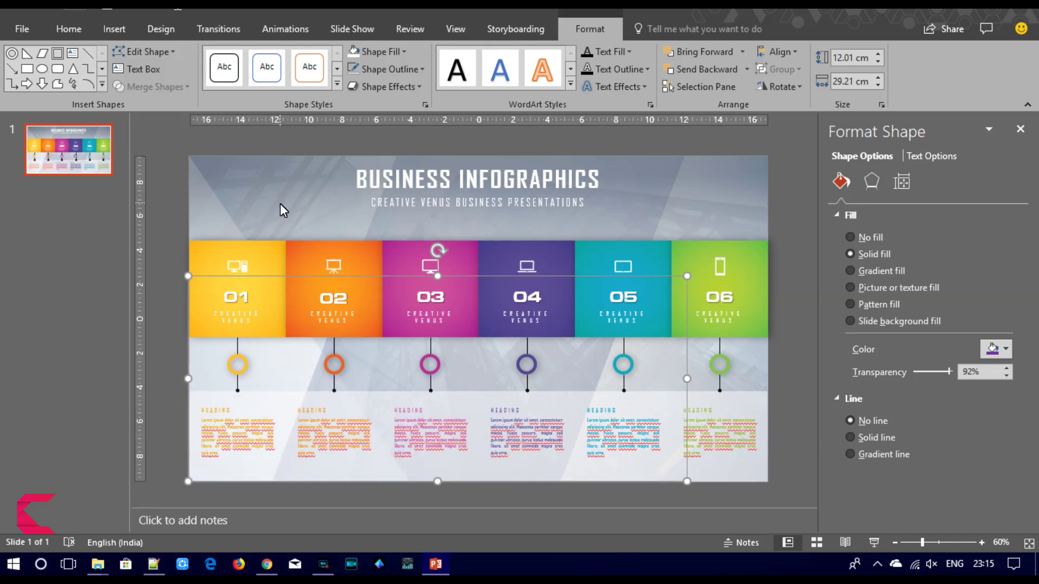
click(755, 362)
right_click(755, 362)
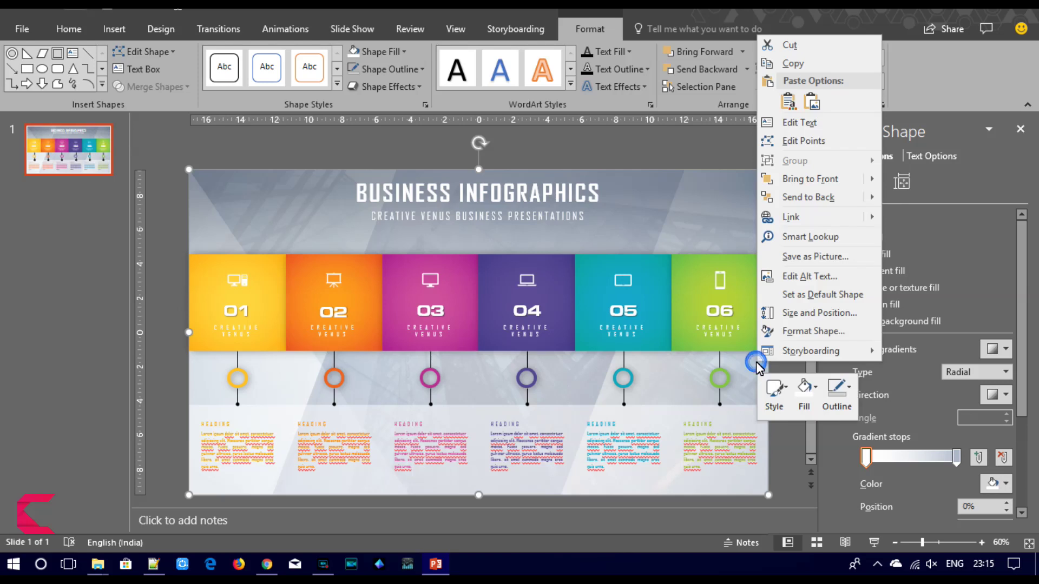
click(830, 195)
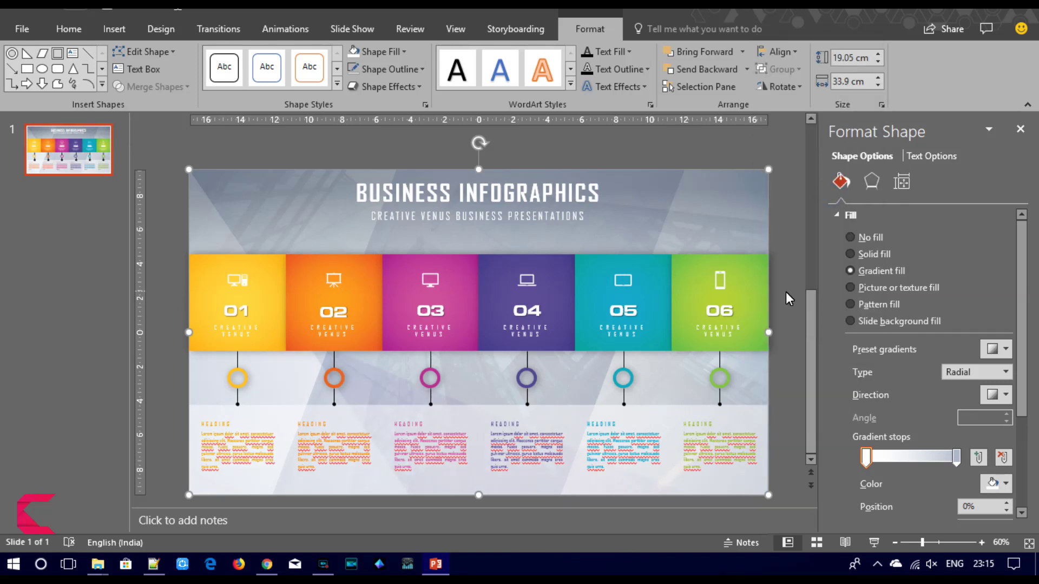
click(785, 291)
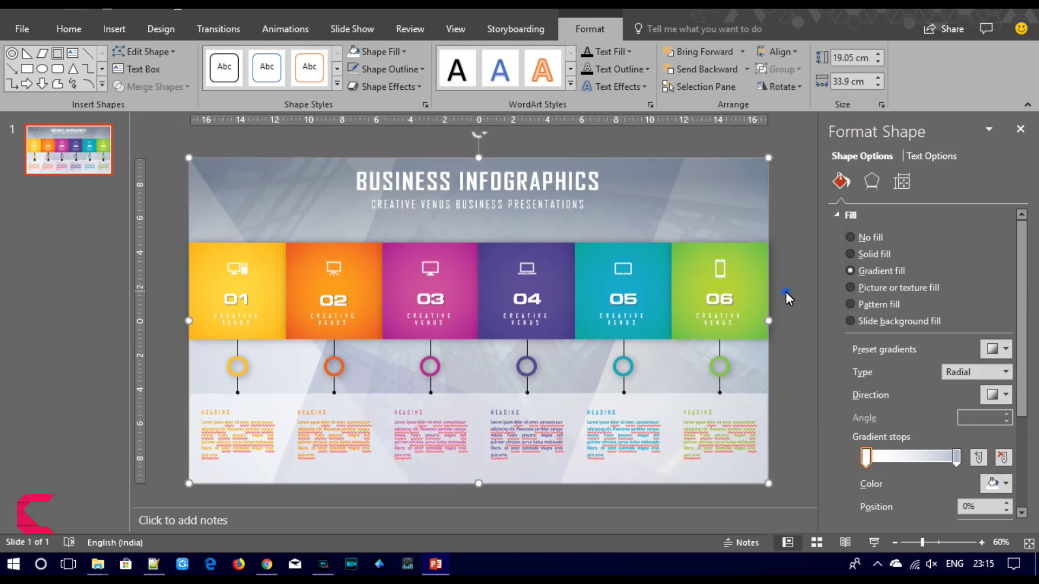
- Select the tall left overlay and the wide diagonal overlay together
click(219, 213)
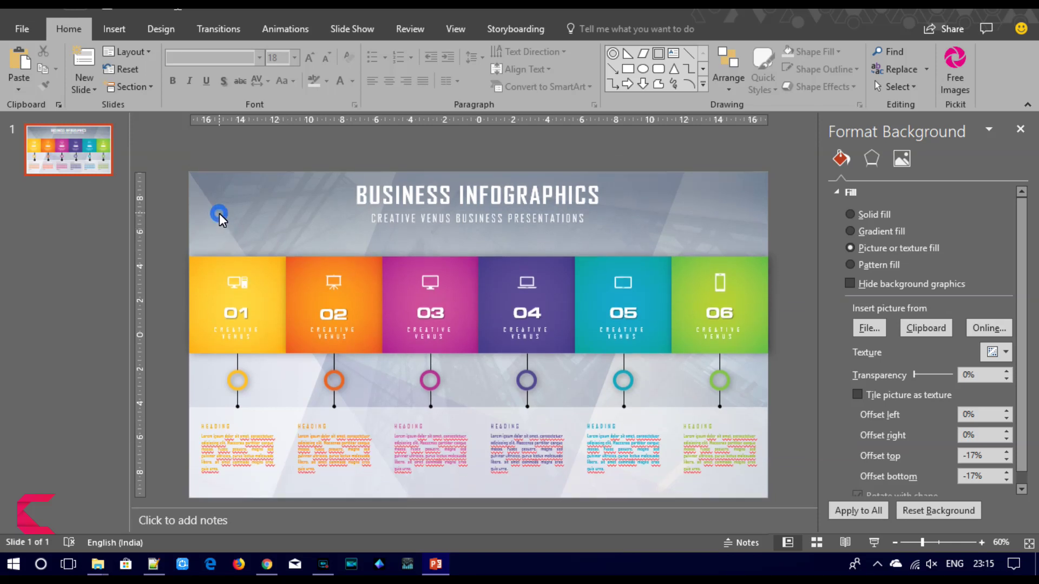
click(212, 375)
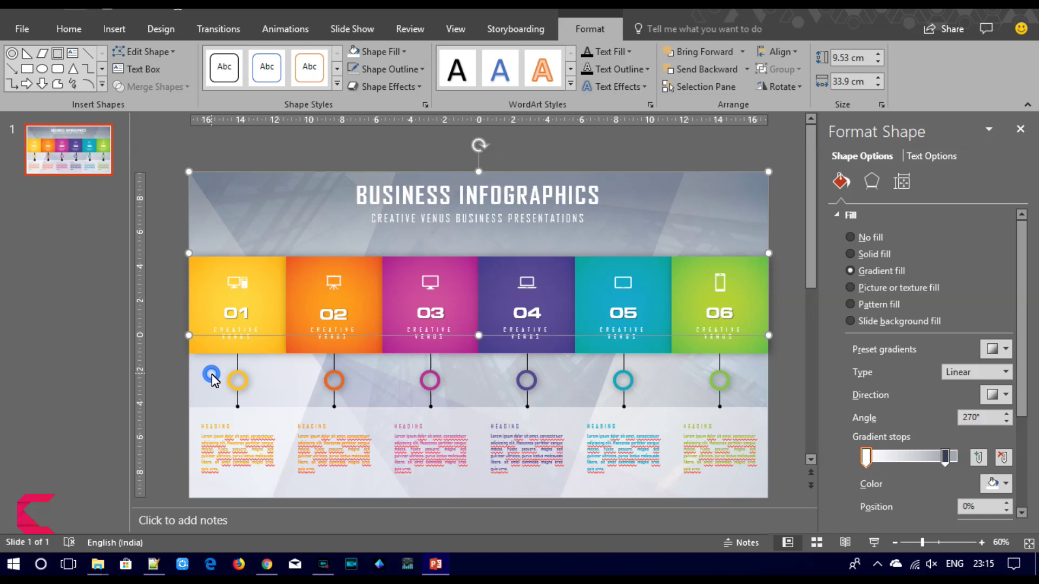
shift+click(423, 403)
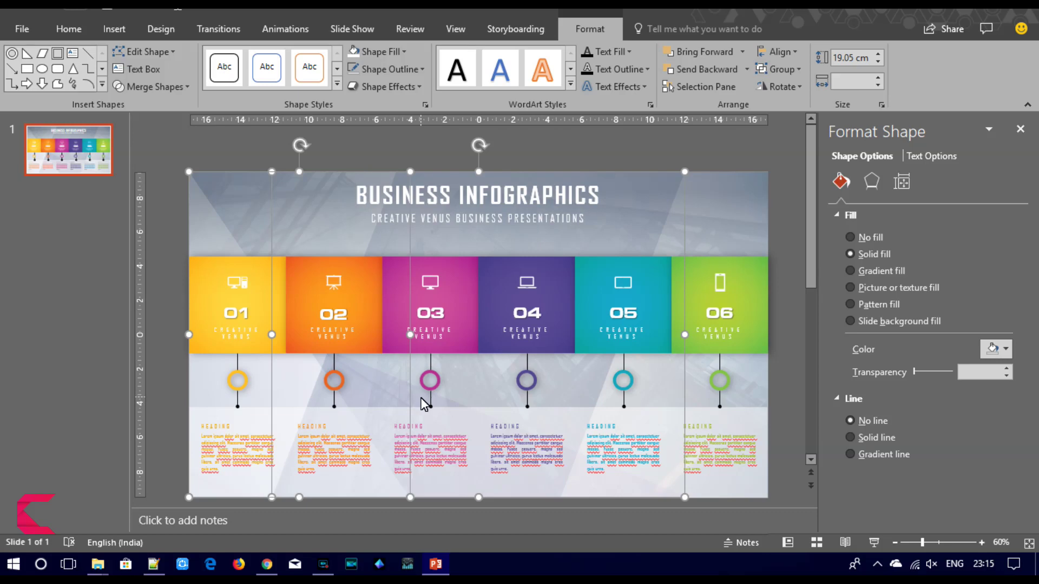
- Paste copies of the two overlays, group them and flip the group horizontally
key(ctrl+v)
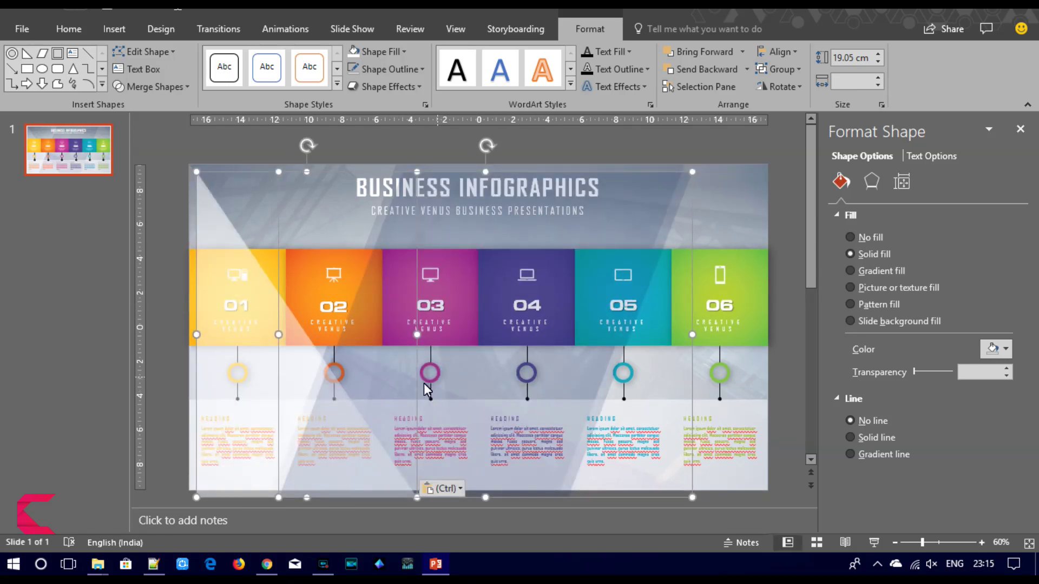
mouse_move(395, 388)
mouse_down()
mouse_move(499, 375)
mouse_move(466, 372)
mouse_up()
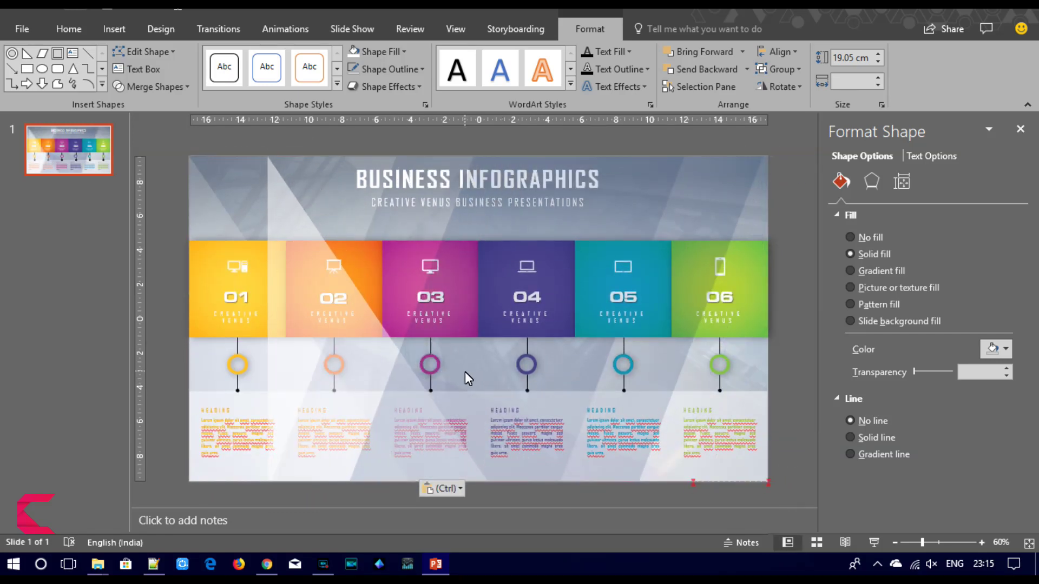
key(ctrl+g)
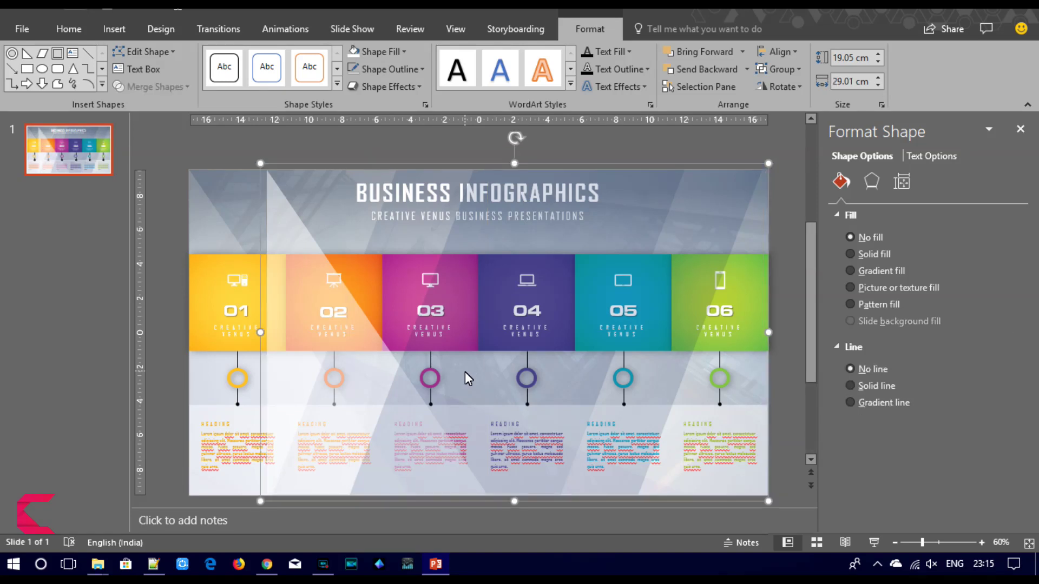
click(785, 88)
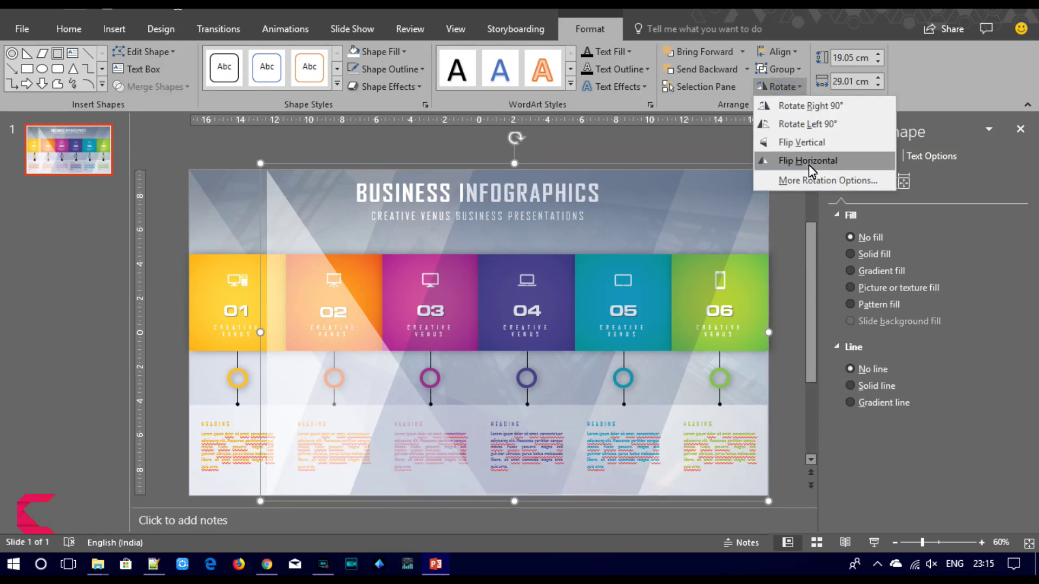
click(810, 164)
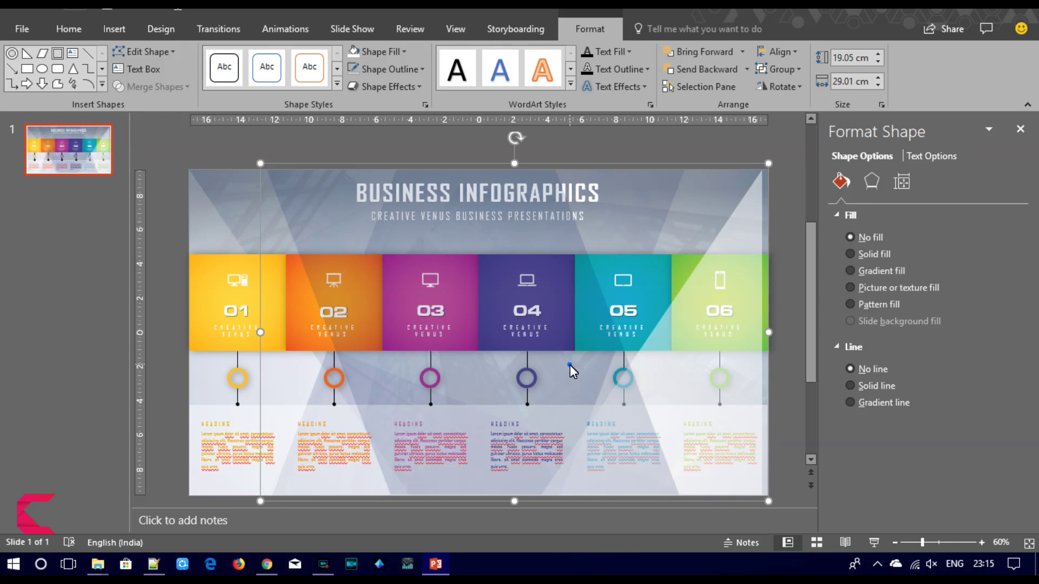
- Move the mirrored overlays to the slide's right side and ungroup them
scroll(570, 364, down, 2)
drag(572, 353, 576, 350)
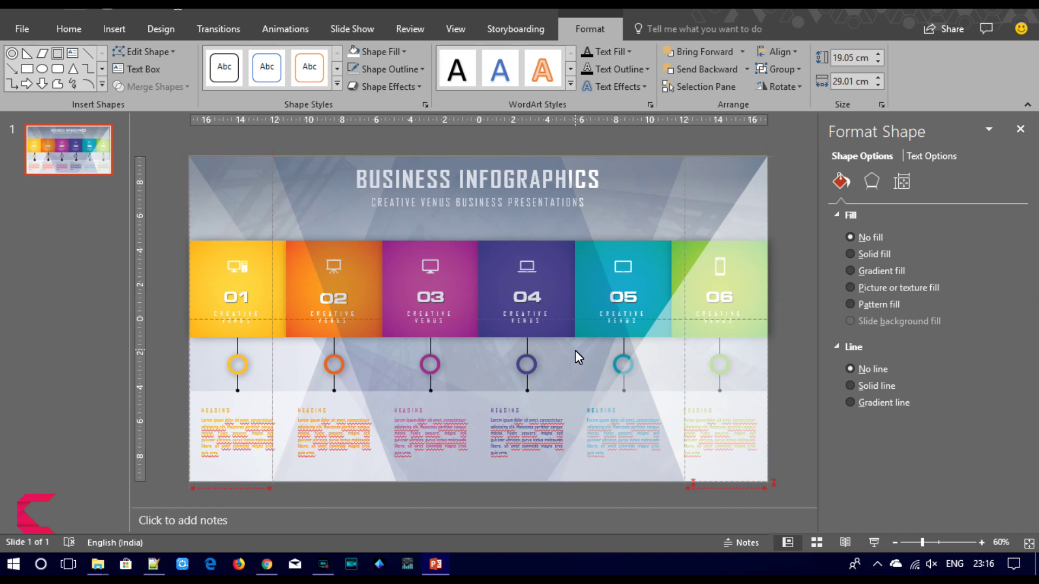
drag(576, 351, 575, 350)
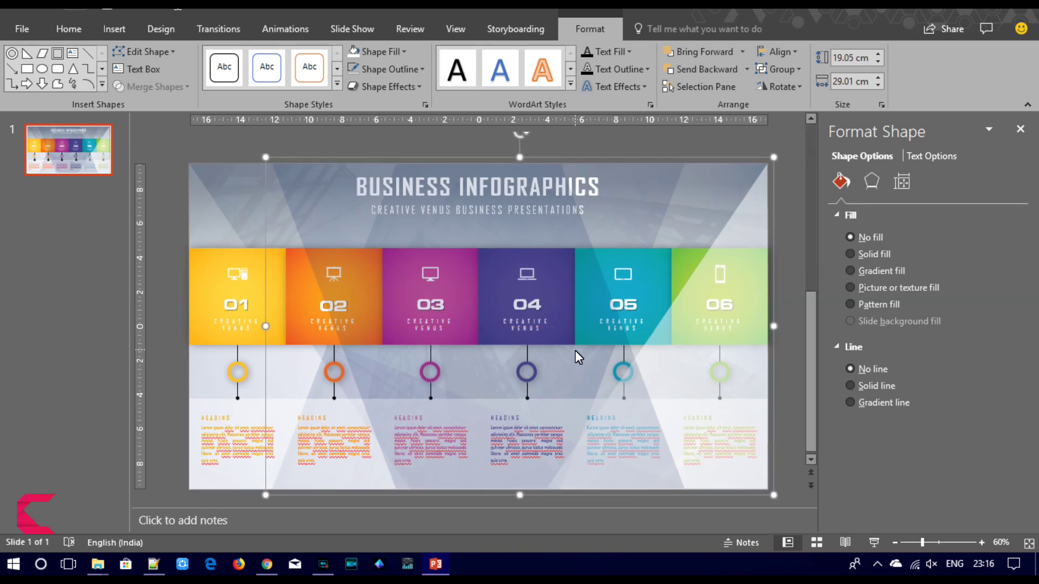
right_click(433, 342)
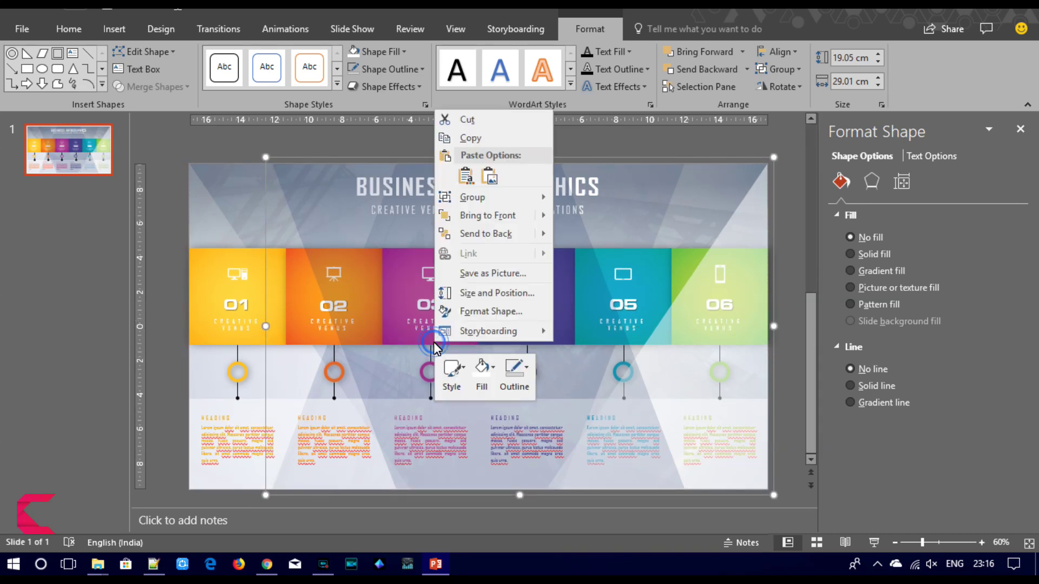
click(504, 201)
click(590, 237)
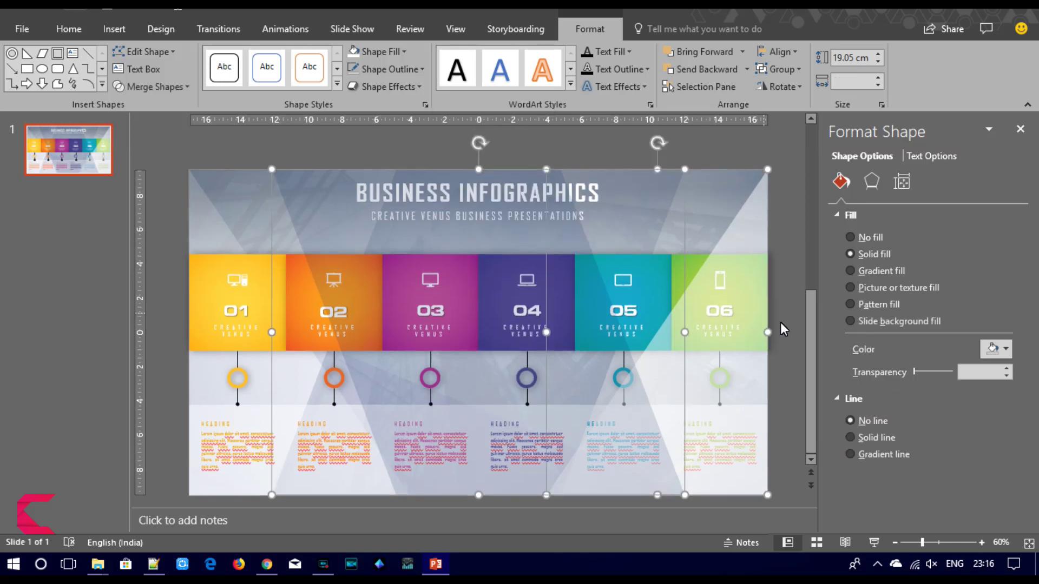
click(786, 333)
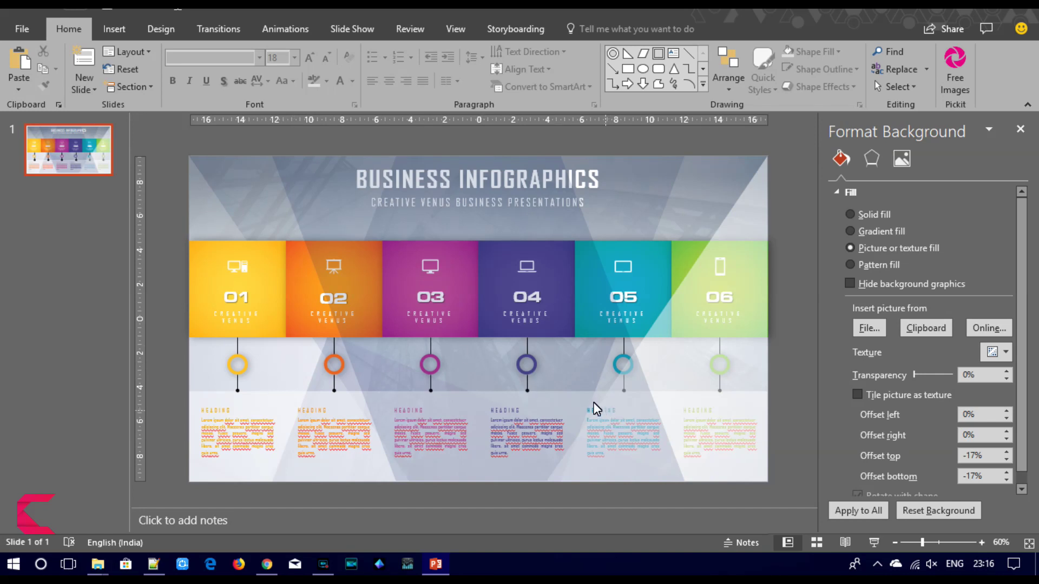
- Send the shape covering column 06 behind the other objects
click(687, 213)
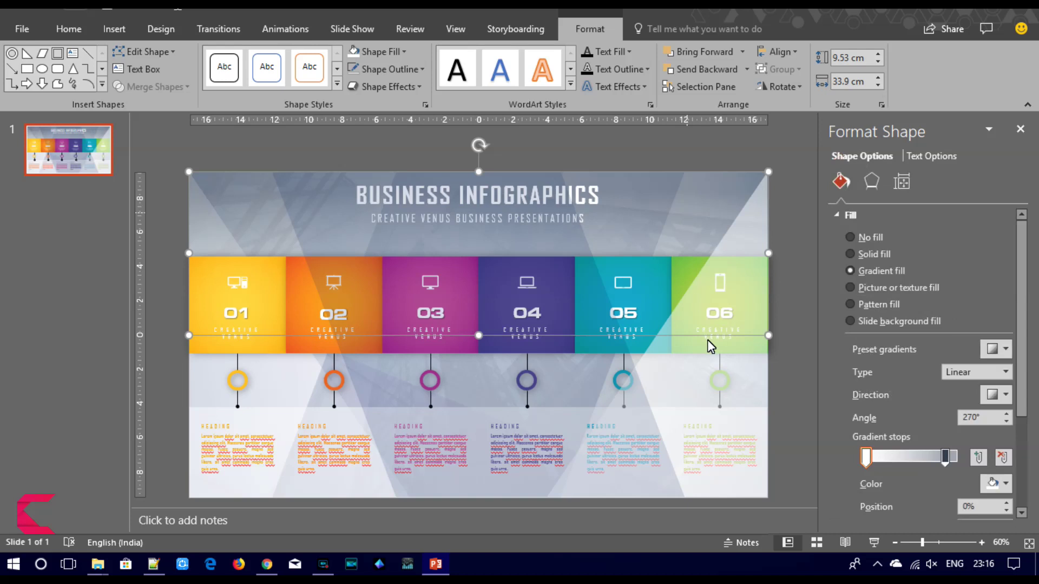
click(685, 373)
right_click(686, 373)
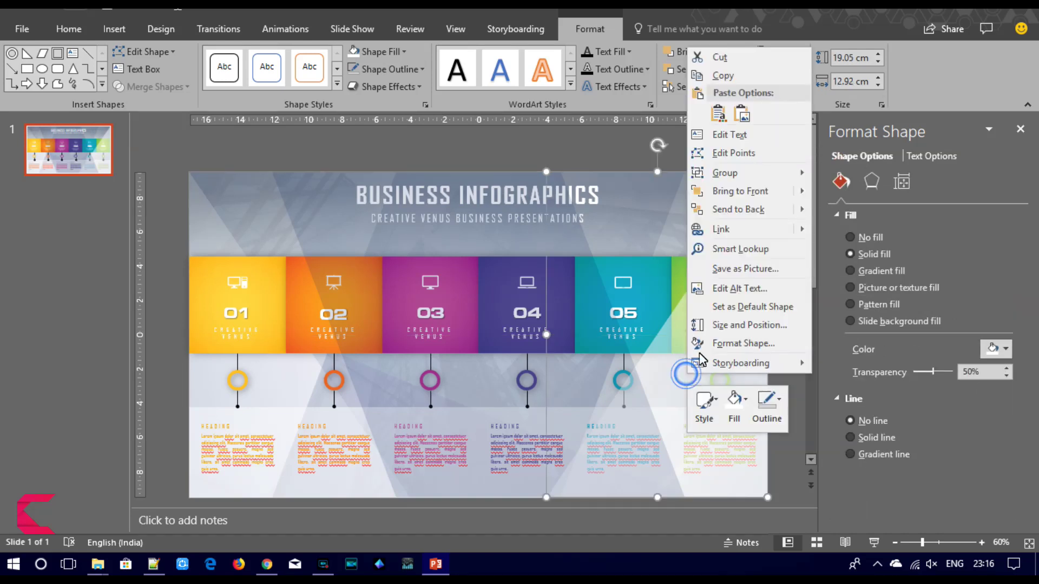
click(738, 210)
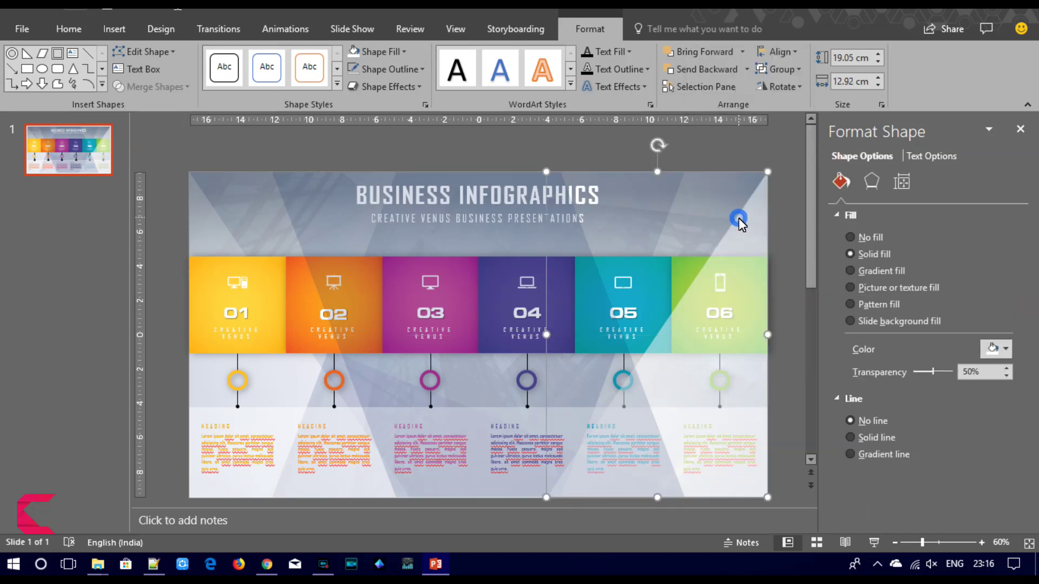
- Send the translucent diagonal shape to back, widen it to 32.9 cm, and increase its transparency
click(469, 420)
right_click(469, 420)
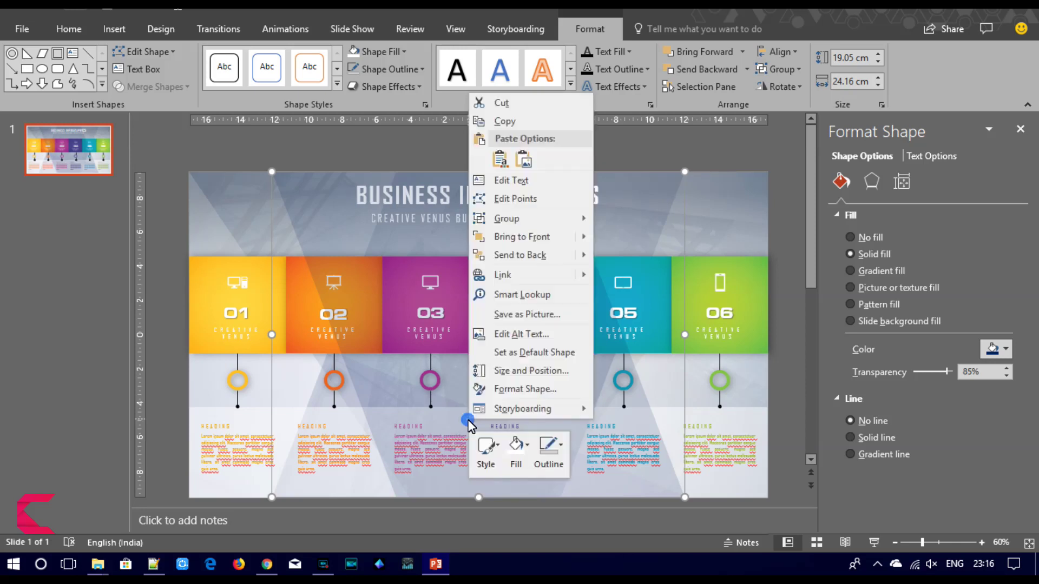
click(534, 256)
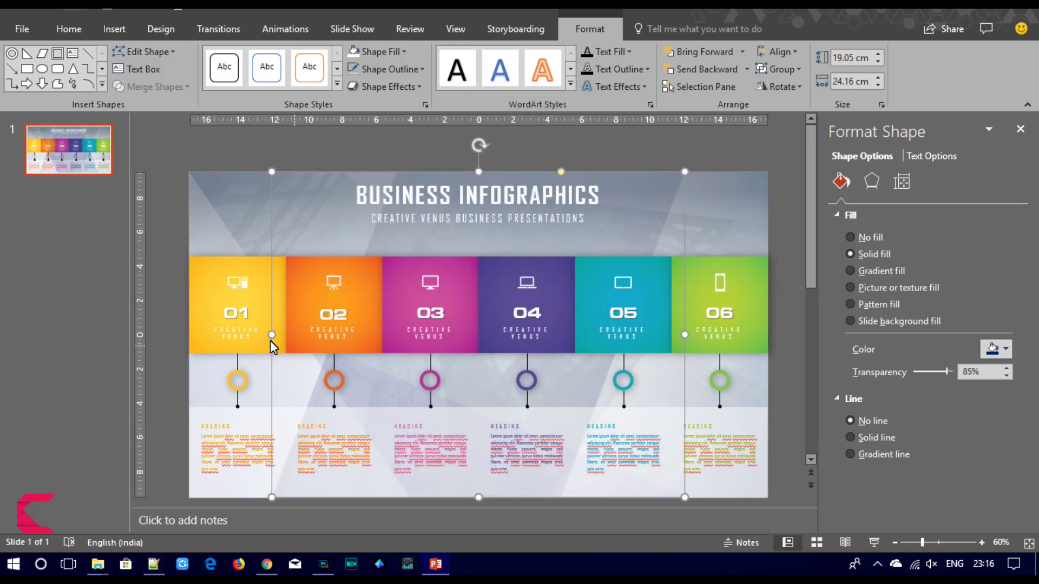
drag(272, 334, 206, 326)
drag(686, 334, 766, 343)
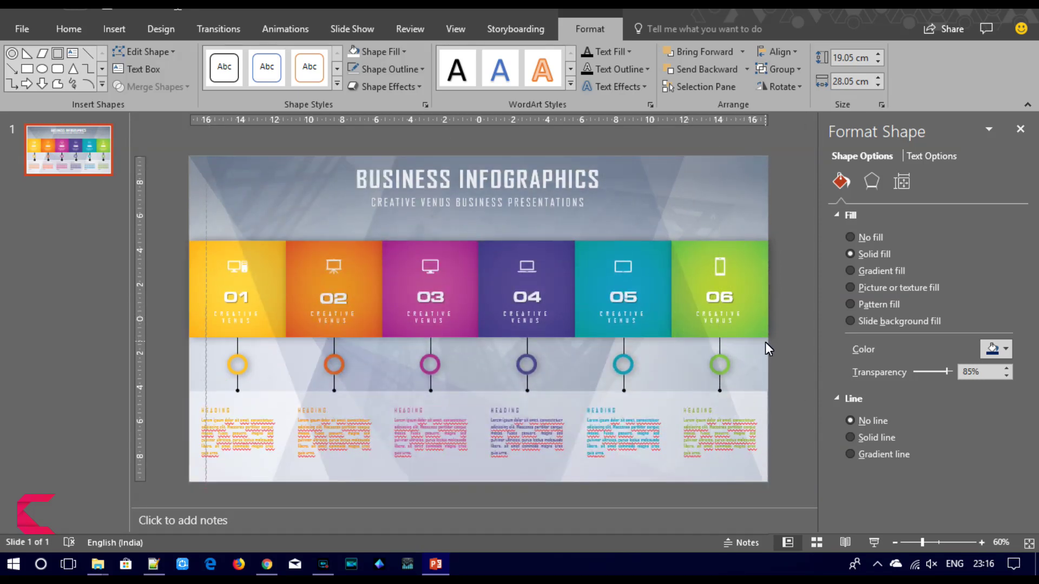
drag(765, 348, 767, 349)
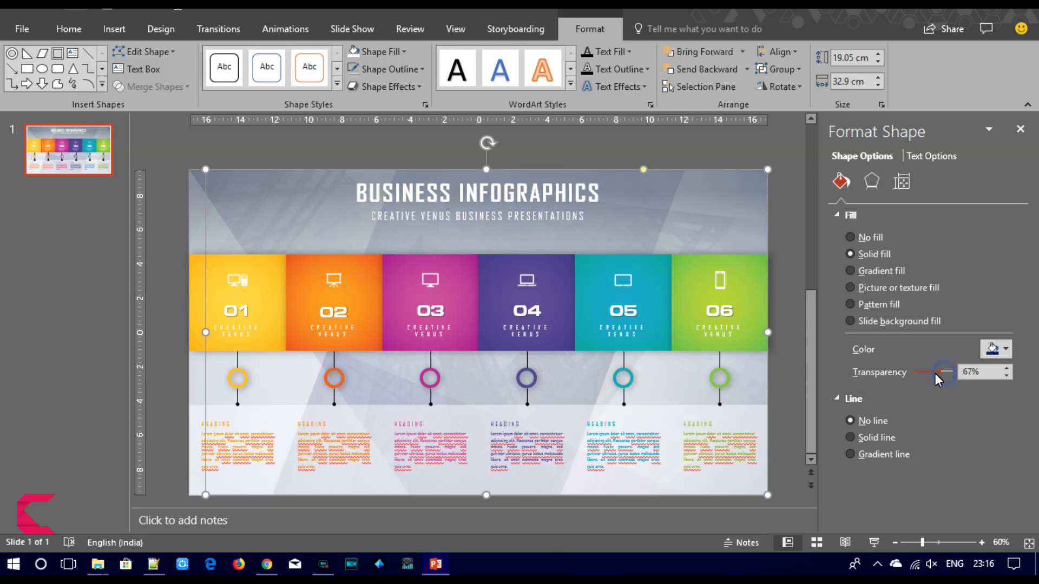
mouse_move(933, 373)
mouse_down()
mouse_move(947, 372)
mouse_move(921, 371)
mouse_move(947, 376)
mouse_move(911, 372)
mouse_move(937, 379)
mouse_up()
click(781, 340)
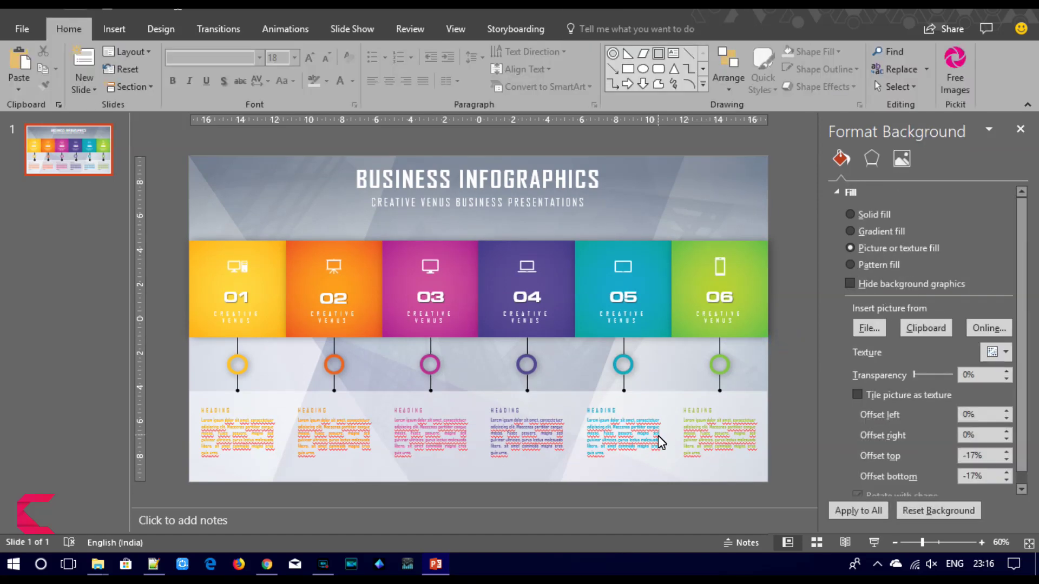
click(574, 402)
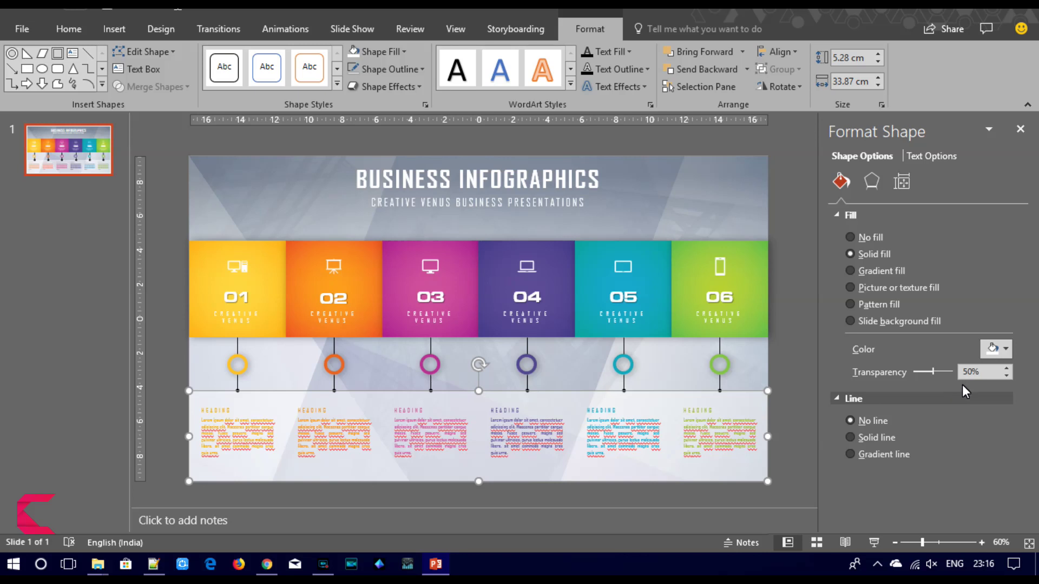
mouse_move(932, 373)
mouse_down()
mouse_move(913, 376)
mouse_move(962, 386)
mouse_move(932, 381)
mouse_up()
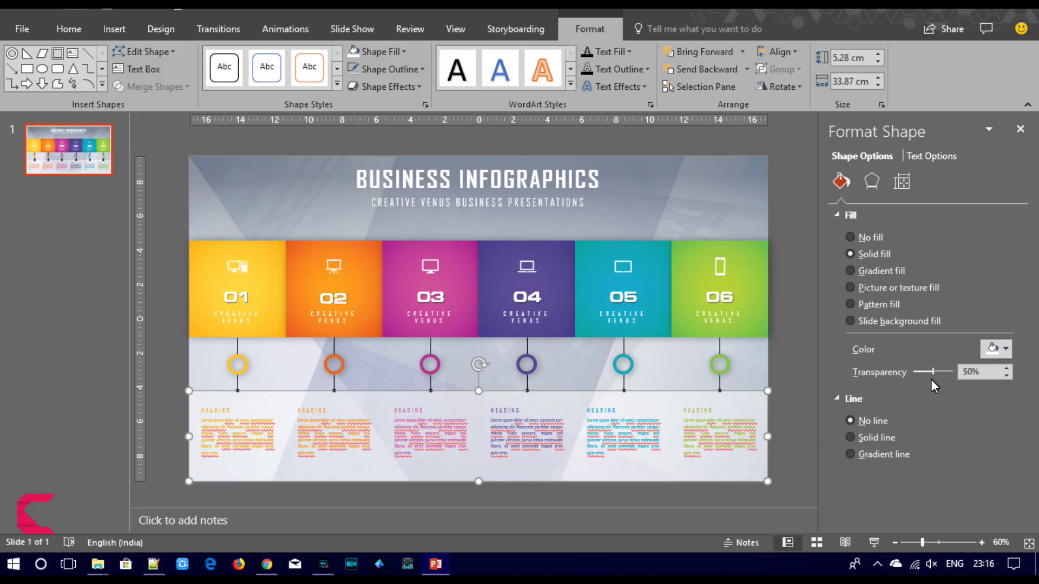
click(794, 381)
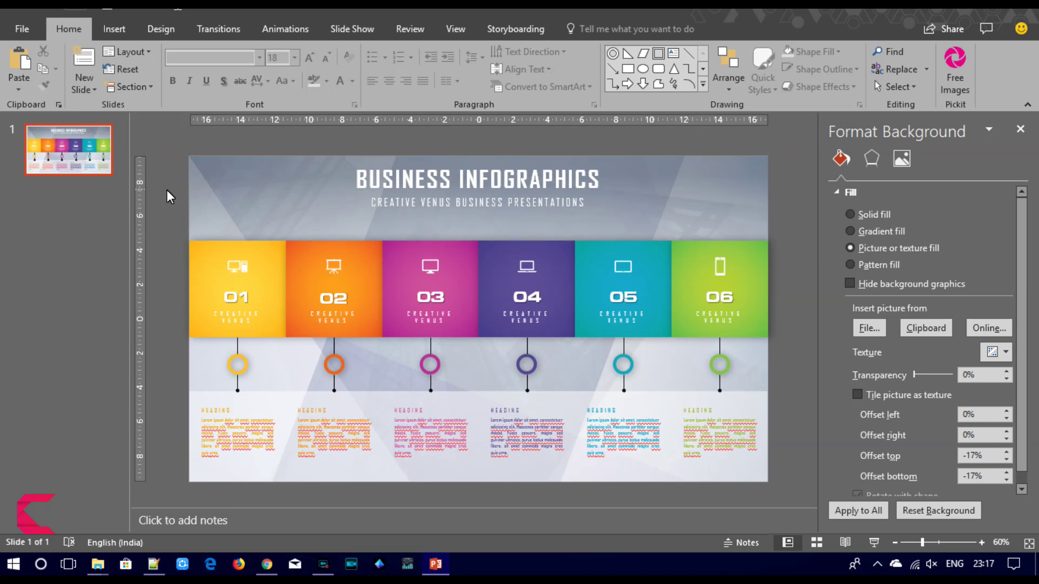
- Draw a text box below the subtitle, fill it via =lorem(2), and widen it across the slide
click(118, 21)
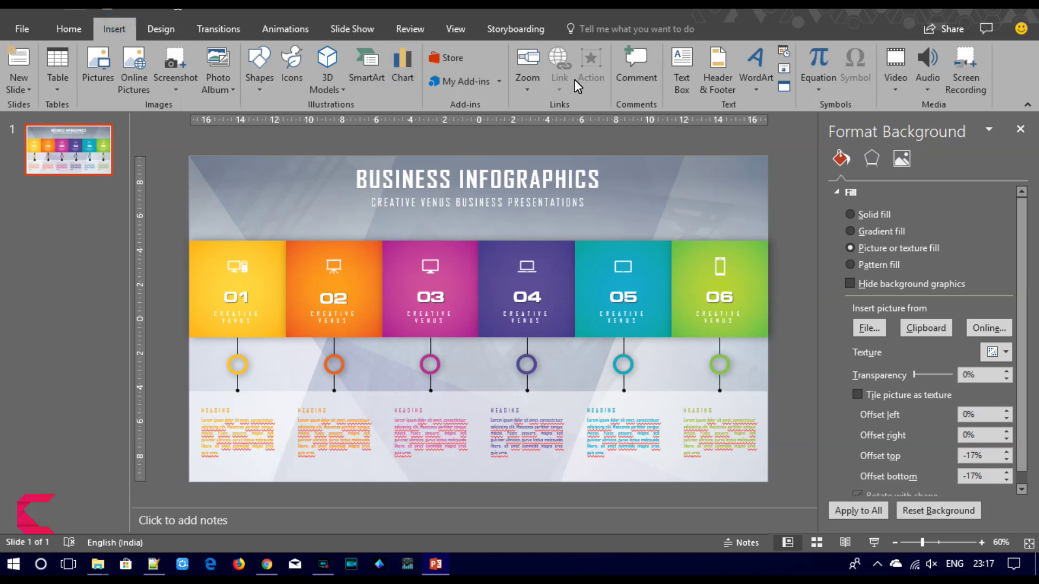
click(677, 80)
drag(228, 212, 382, 239)
text(=lorem()
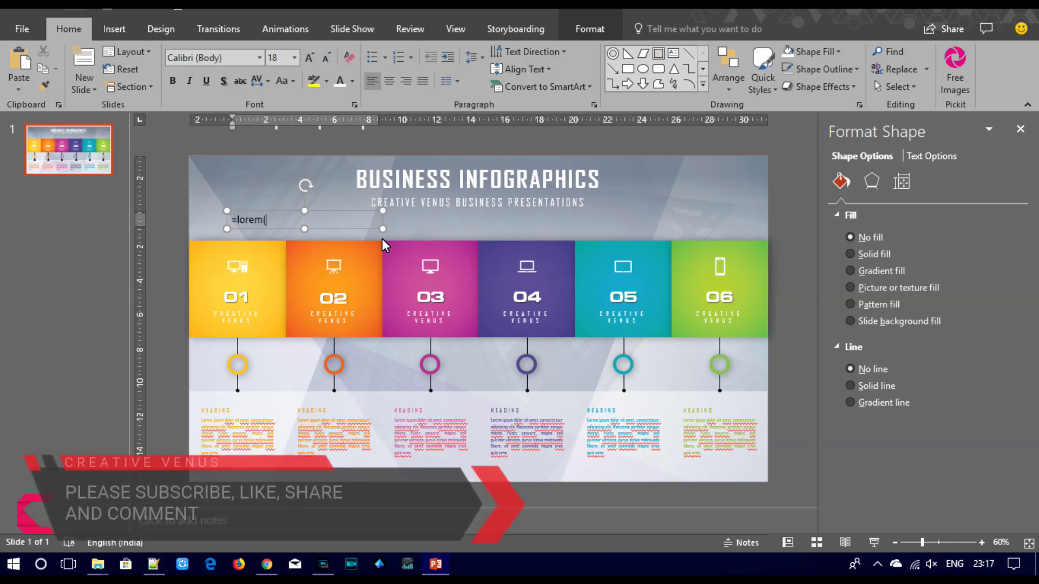
text(2))
key(Return)
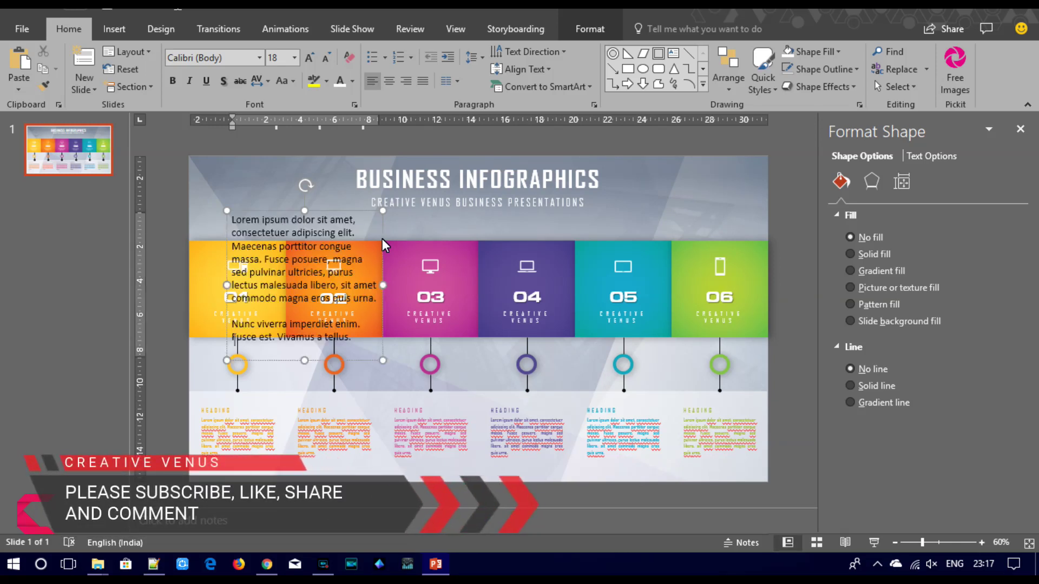
drag(383, 286, 752, 231)
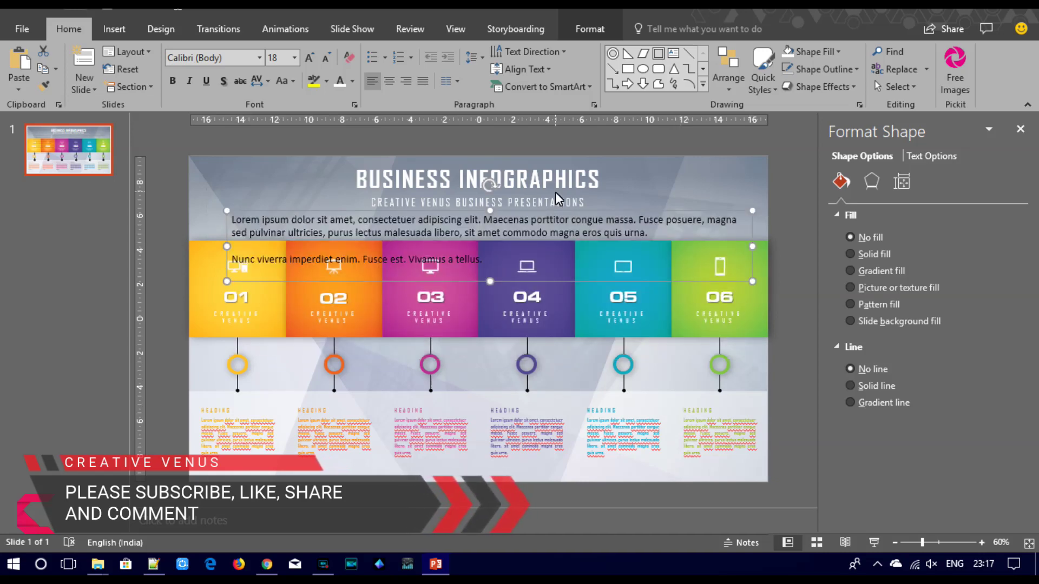
- Select all the text inside the Lorem text box
key(ctrl+a)
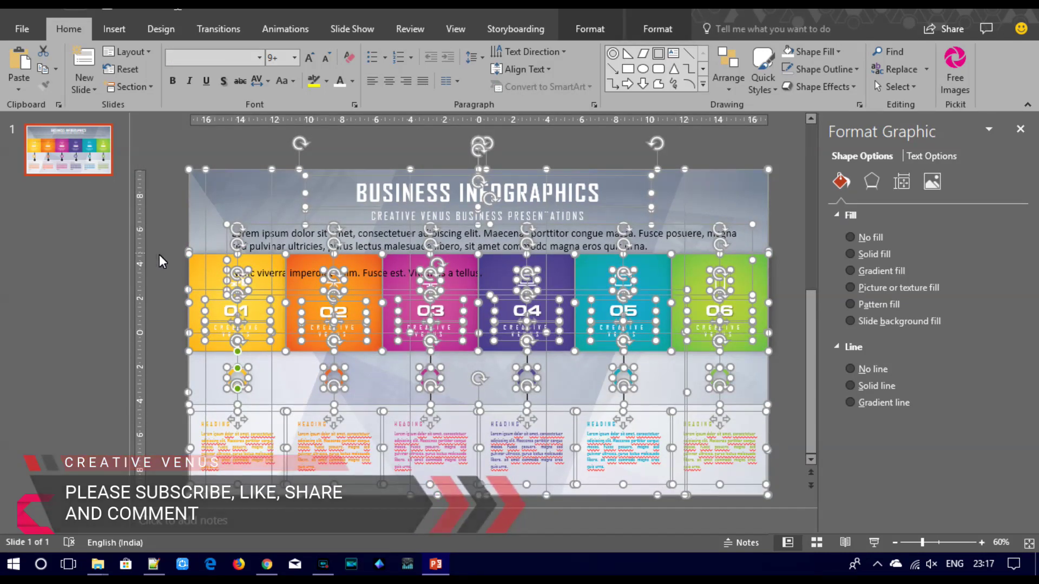
click(159, 255)
click(298, 220)
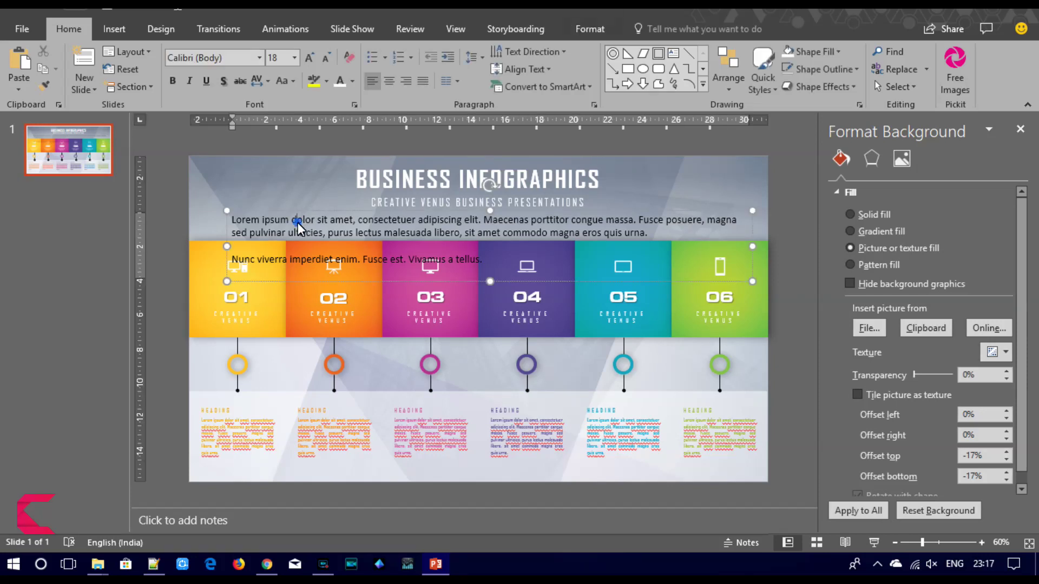
key(ctrl+a)
- Format the Lorem text as light-coloured 14 pt Agency FB
click(233, 57)
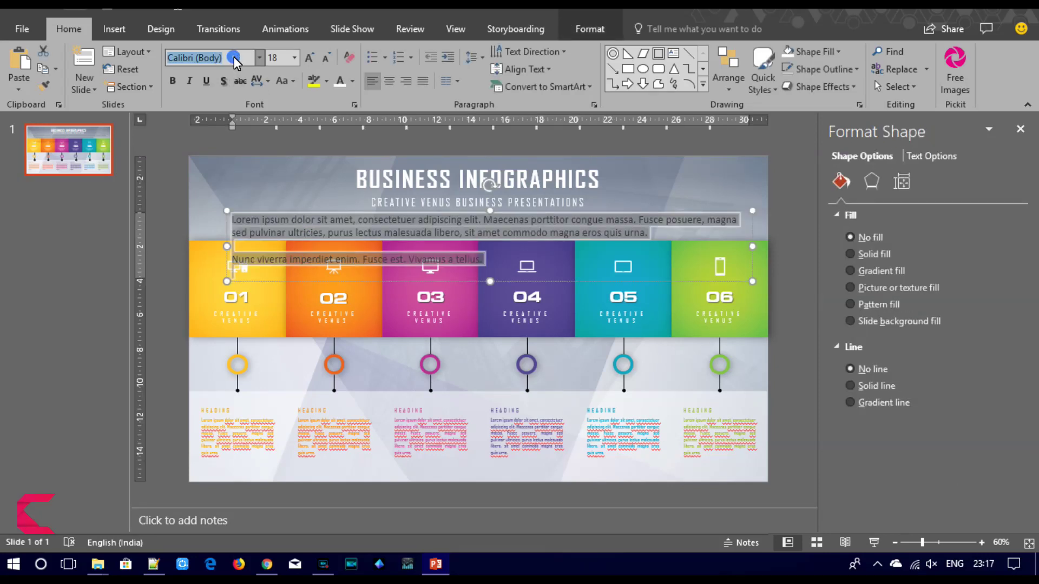
text(Agency FB)
key(Return)
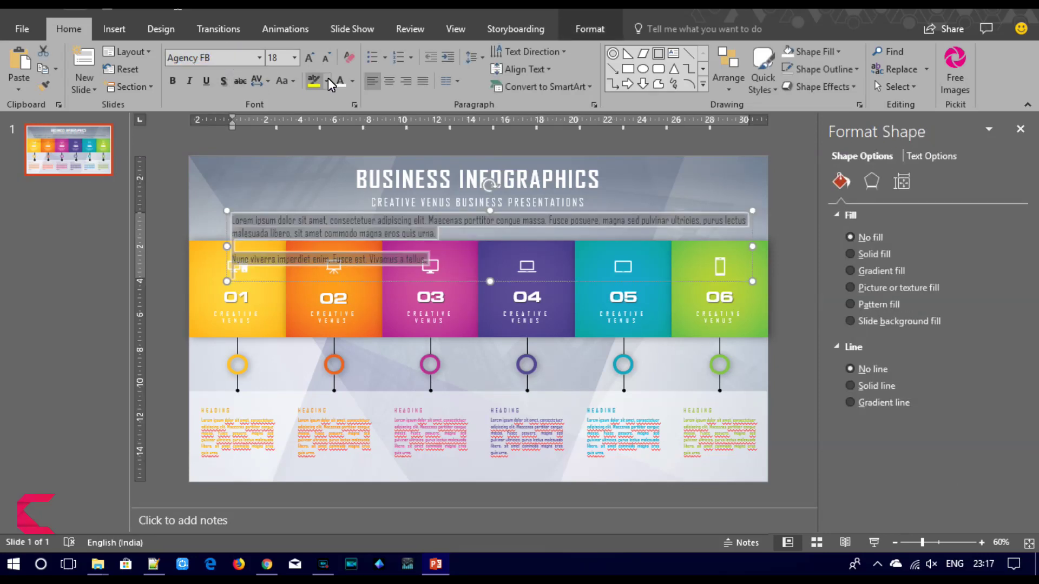
click(337, 82)
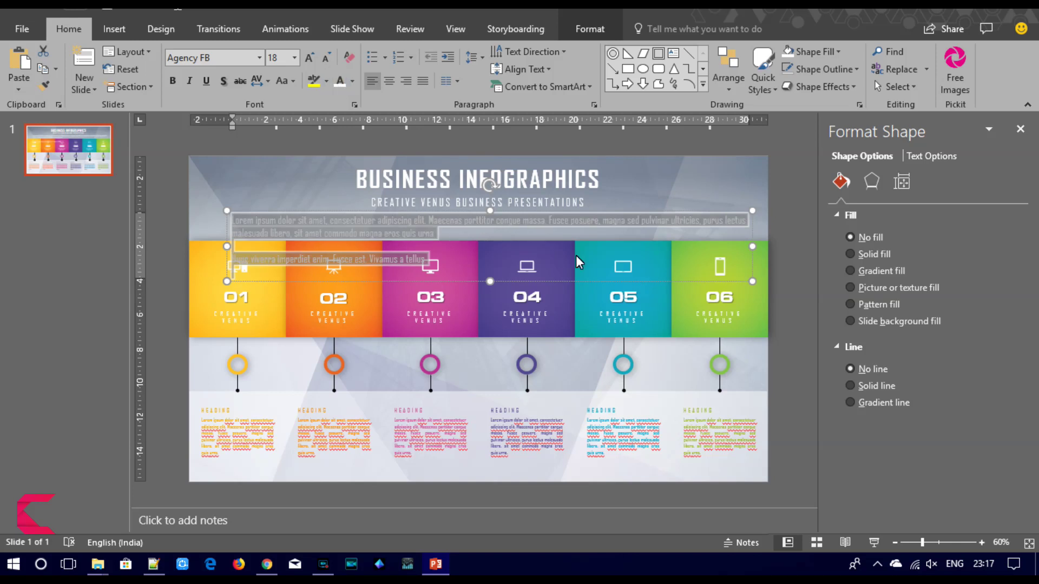
click(324, 58)
click(324, 58)
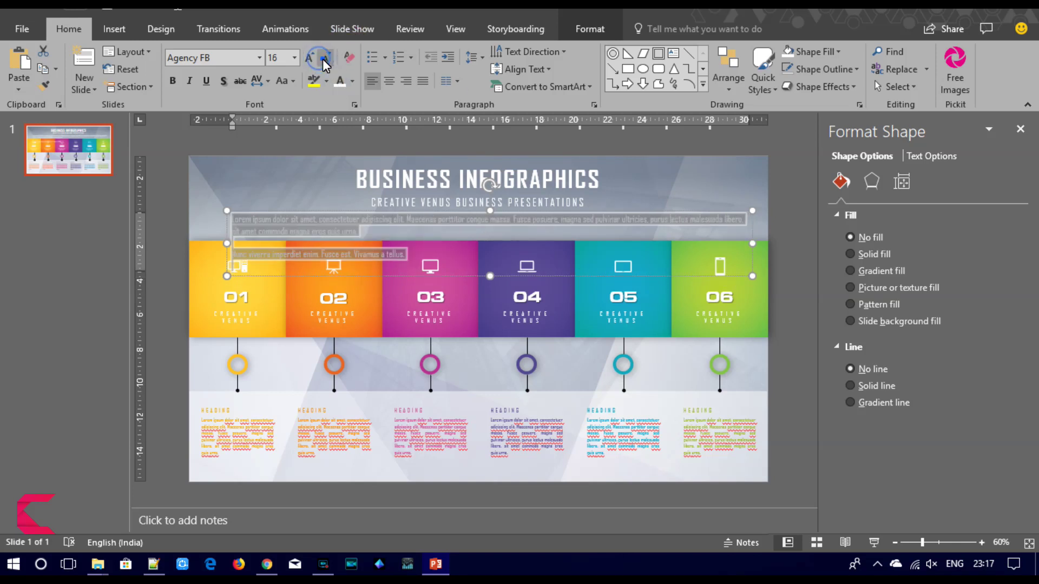
click(324, 58)
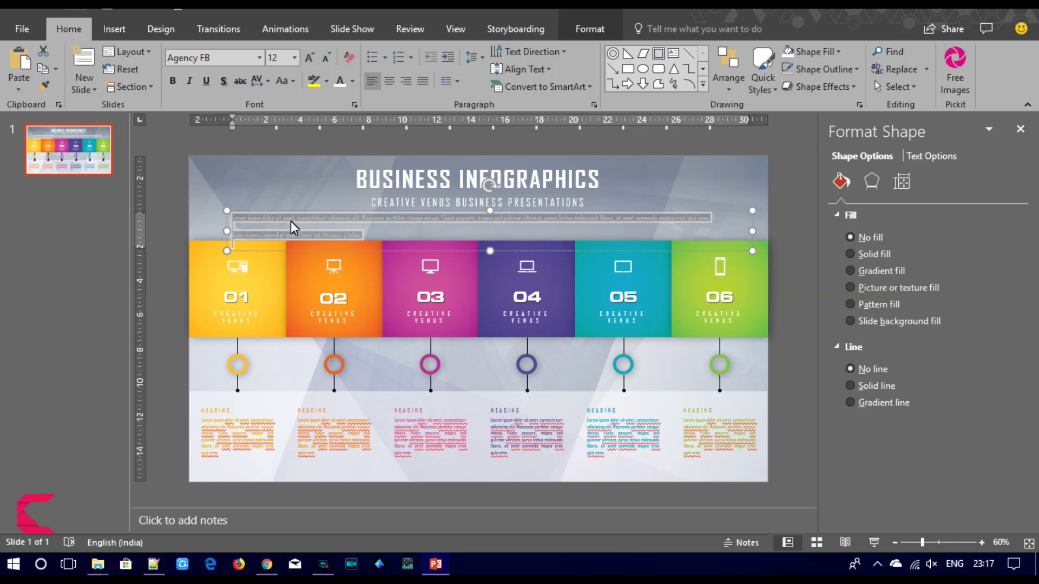
click(313, 57)
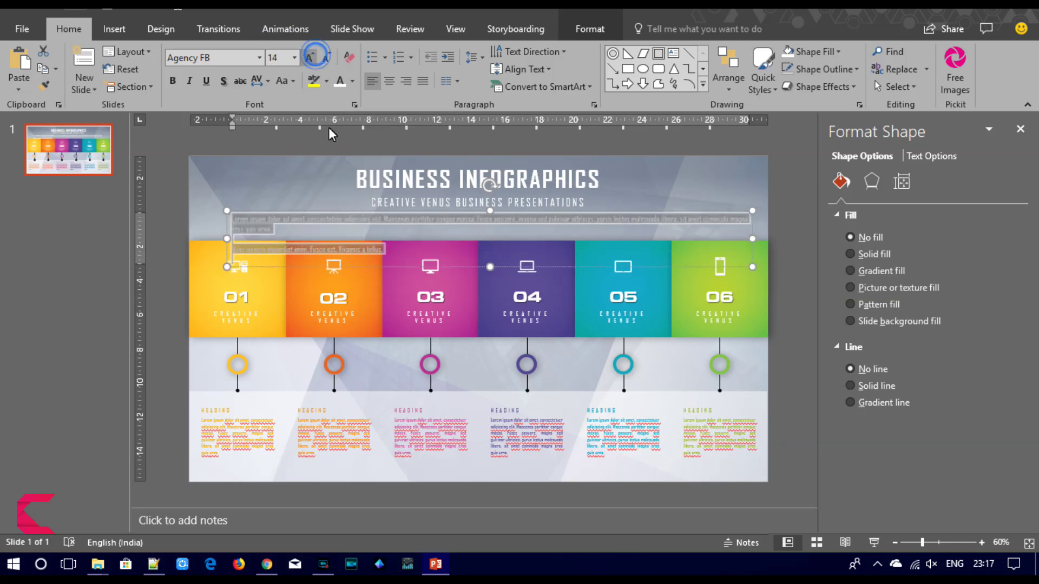
- Merge the text into one centred paragraph and position the box beneath the subtitle
click(283, 232)
key(Delete)
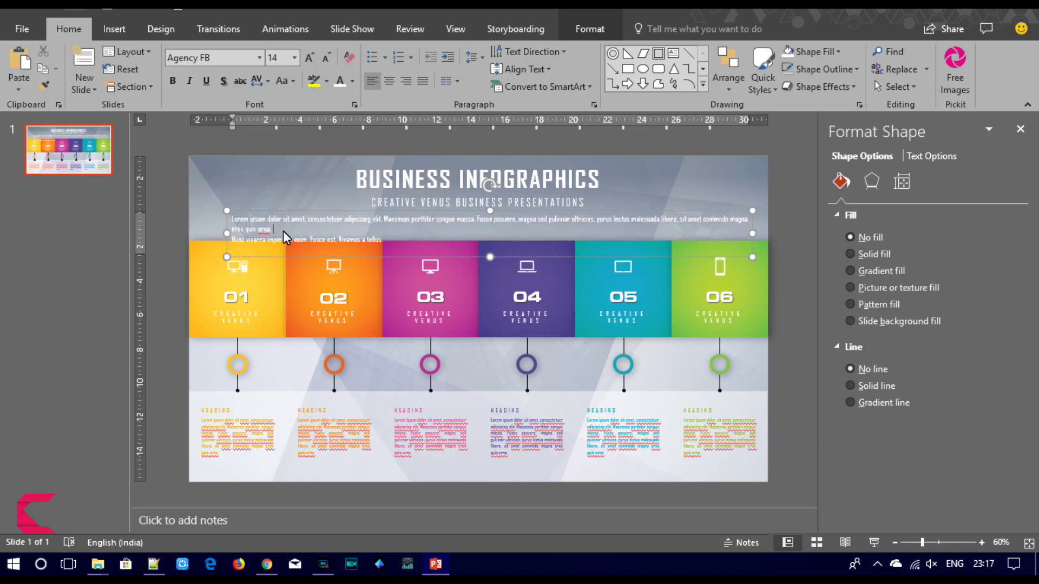
key(ctrl+a)
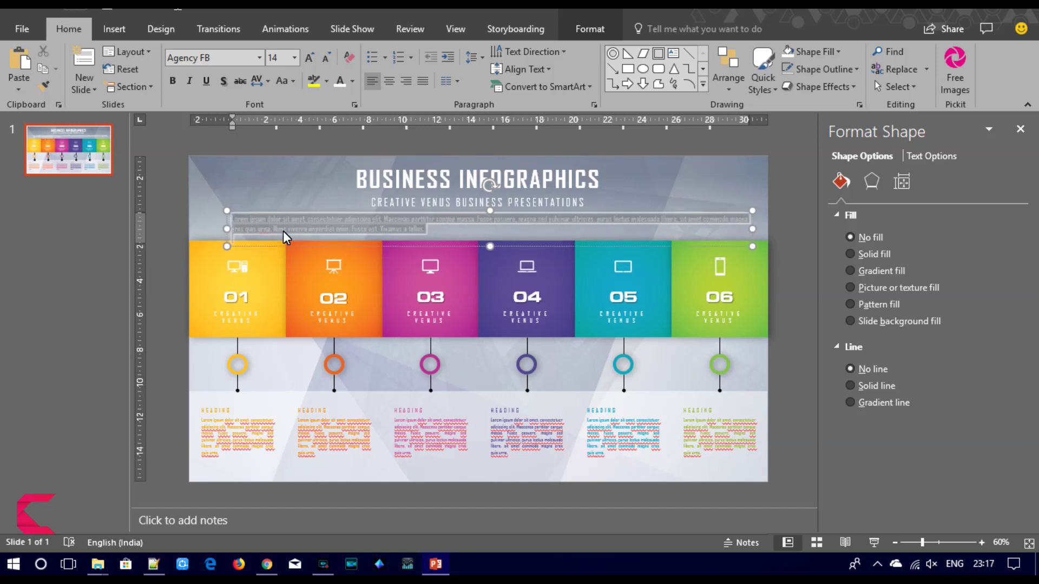
click(390, 86)
drag(369, 210, 361, 213)
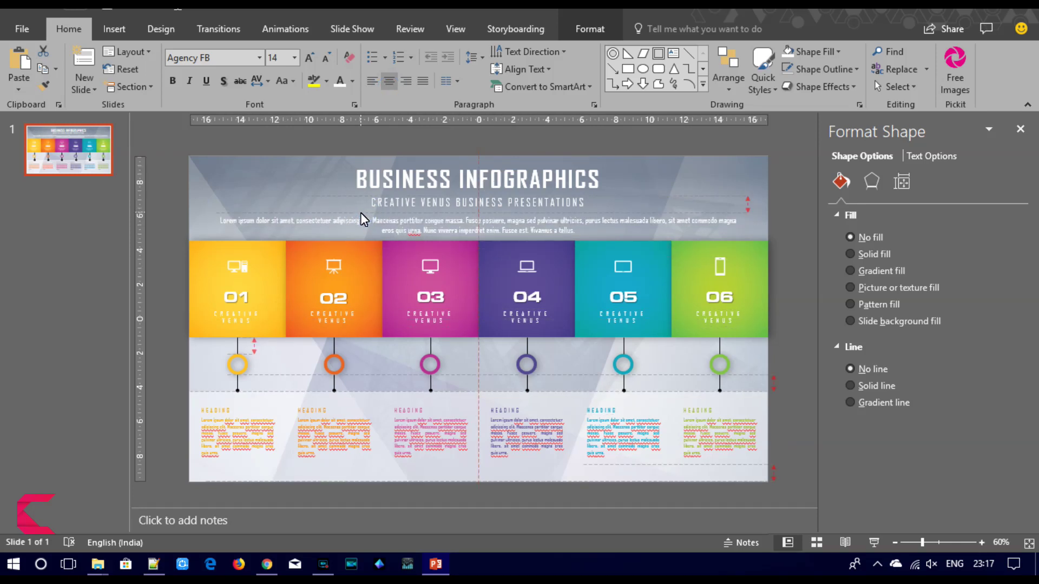